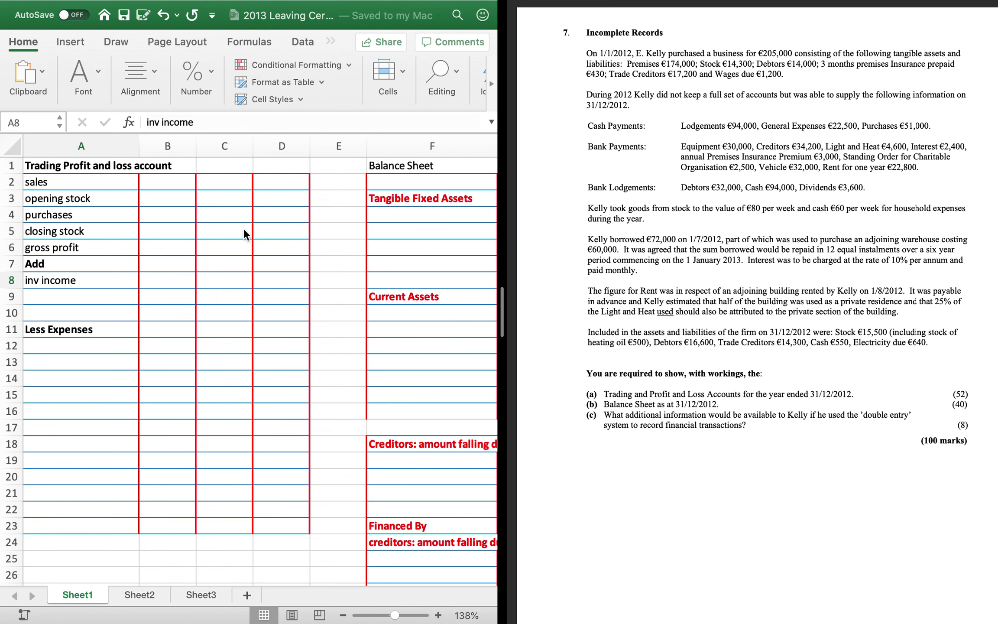
Enter the heading "Capital and Reserves" in cell F27 of the balance sheet, below the long-term creditors section
{"action": "scroll", "coordinate": [306, 316], "scroll_direction": "down", "scroll_amount": 2}
{"action": "scroll", "coordinate": [307, 316], "scroll_direction": "right", "scroll_amount": 3}
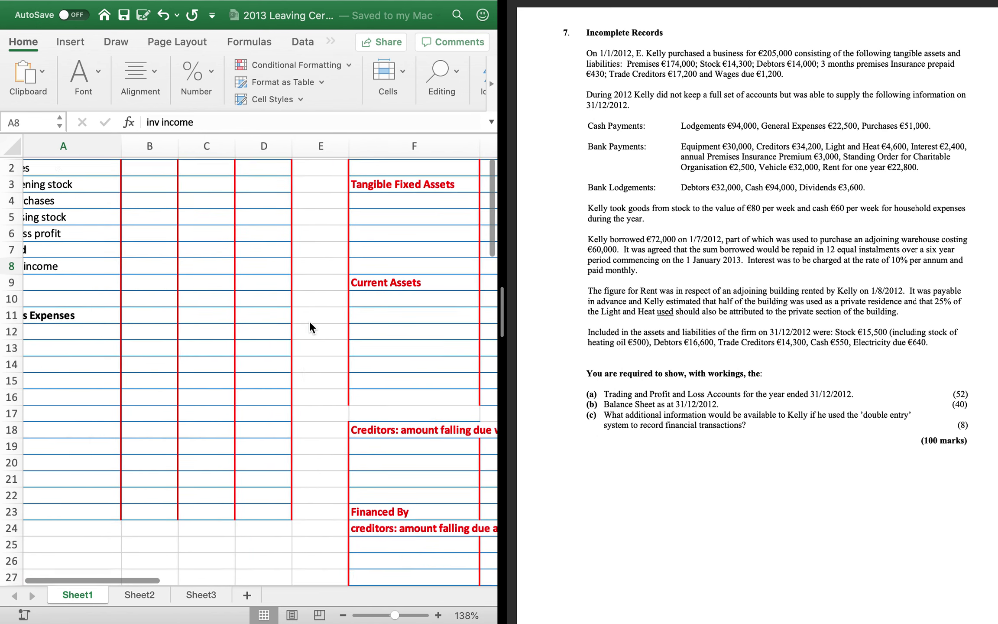
{"action": "scroll", "coordinate": [309, 326], "scroll_direction": "down", "scroll_amount": 3}
{"action": "scroll", "coordinate": [310, 326], "scroll_direction": "right", "scroll_amount": 2}
{"action": "scroll", "coordinate": [310, 327], "scroll_direction": "up", "scroll_amount": 3}
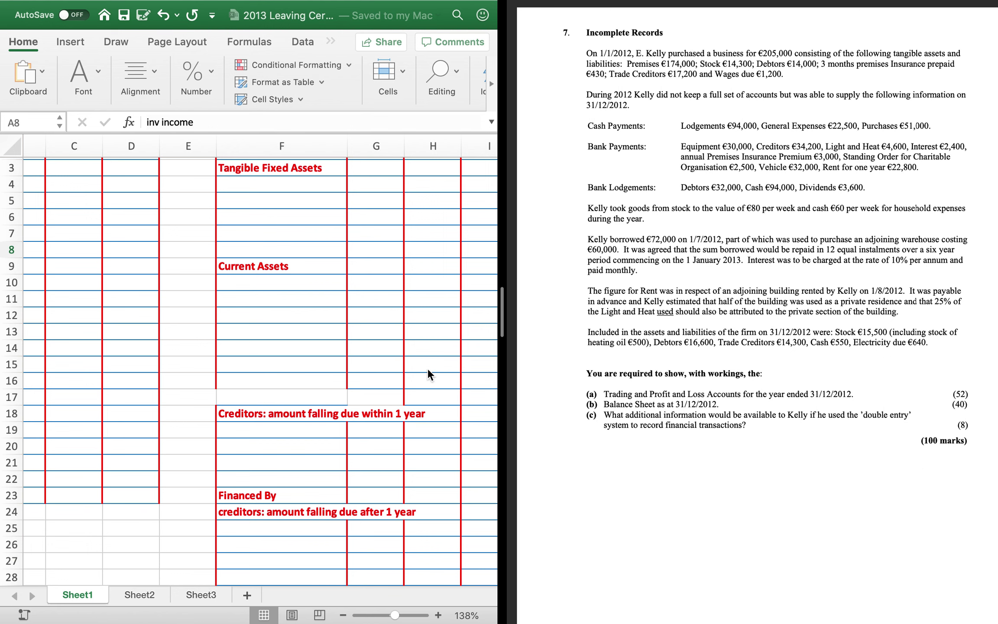
{"action": "scroll", "coordinate": [324, 419], "scroll_direction": "down", "scroll_amount": 4}
{"action": "scroll", "coordinate": [325, 419], "scroll_direction": "left", "scroll_amount": 1}
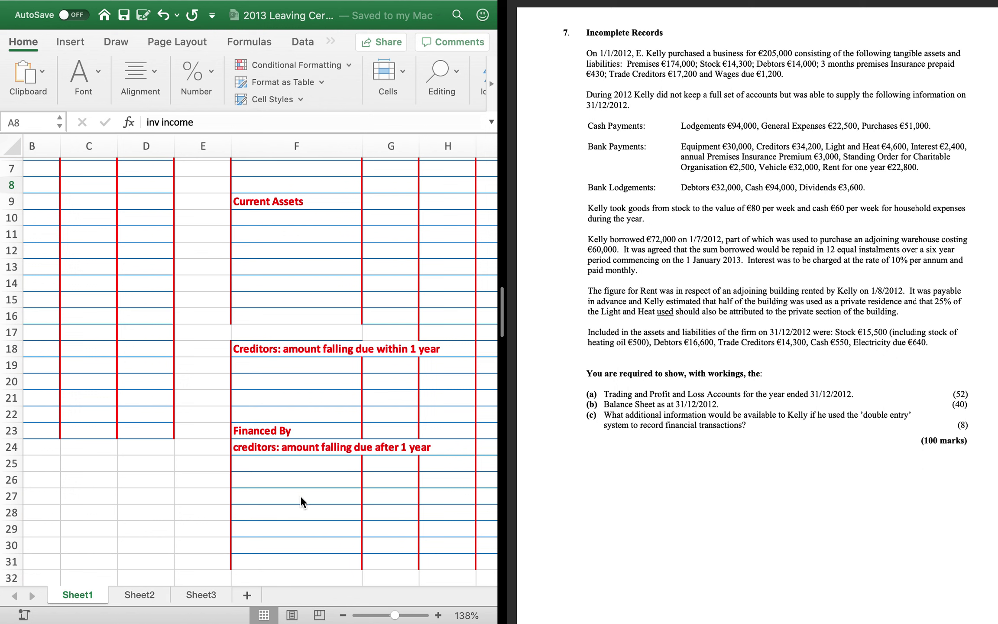
{"action": "left_click", "coordinate": [282, 495]}
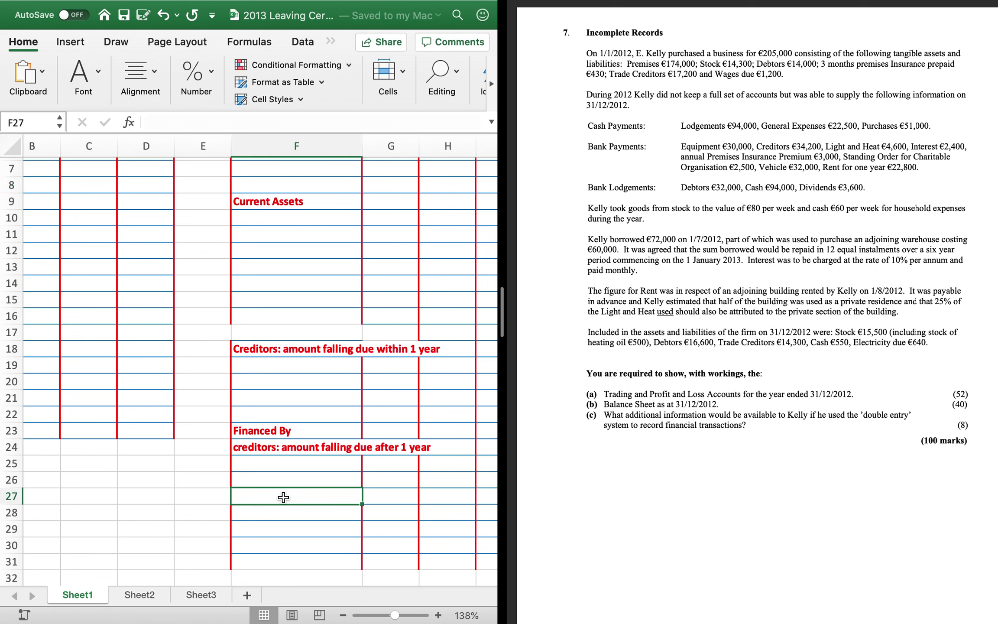
{"action": "type", "text": "C"}
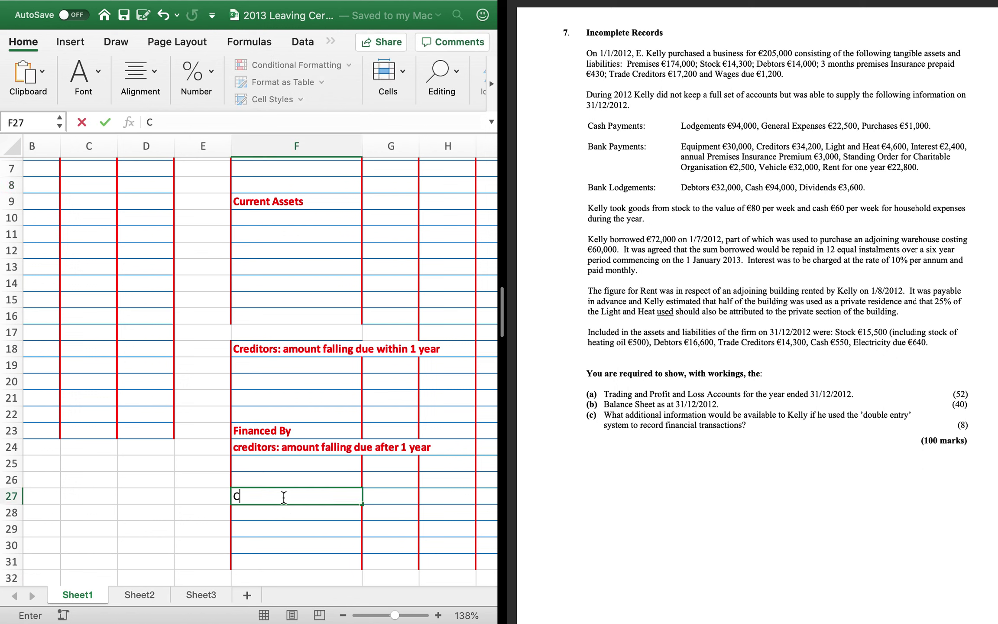
{"action": "type", "text": "apital and Reserves 1"}
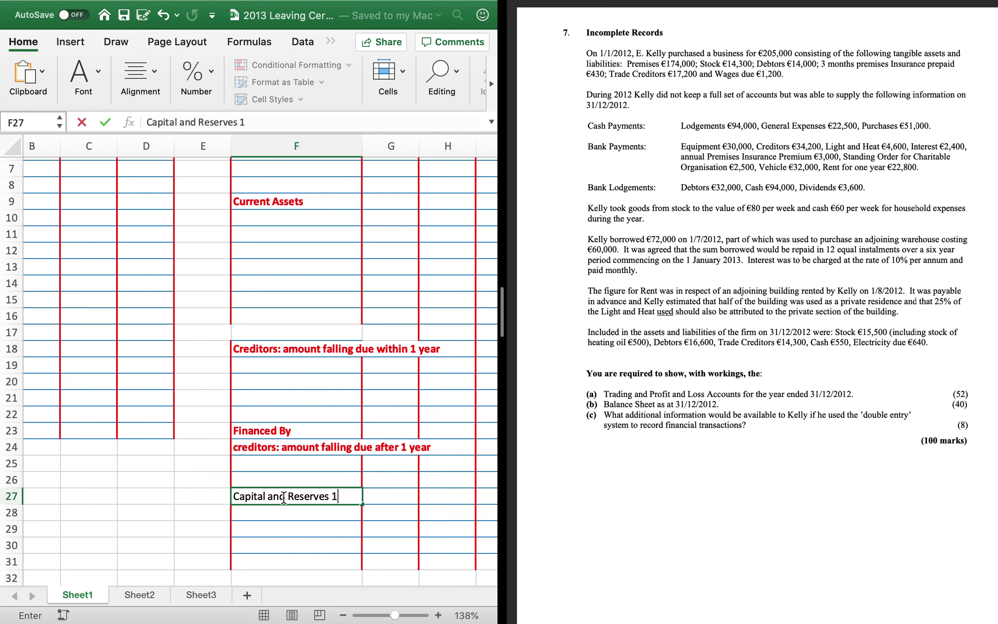
{"action": "key", "text": "Return"}
Add the line "capital 1/1" in F28 under Capital and Reserves, with 205000 in H28
{"action": "type", "text": "capit"}
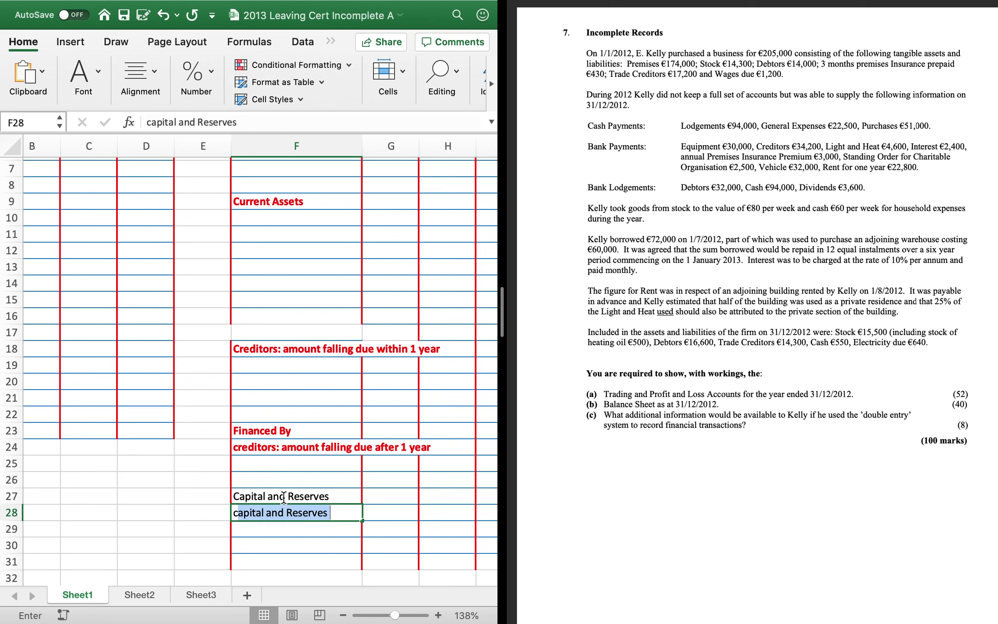
{"action": "type", "text": "al 1/1"}
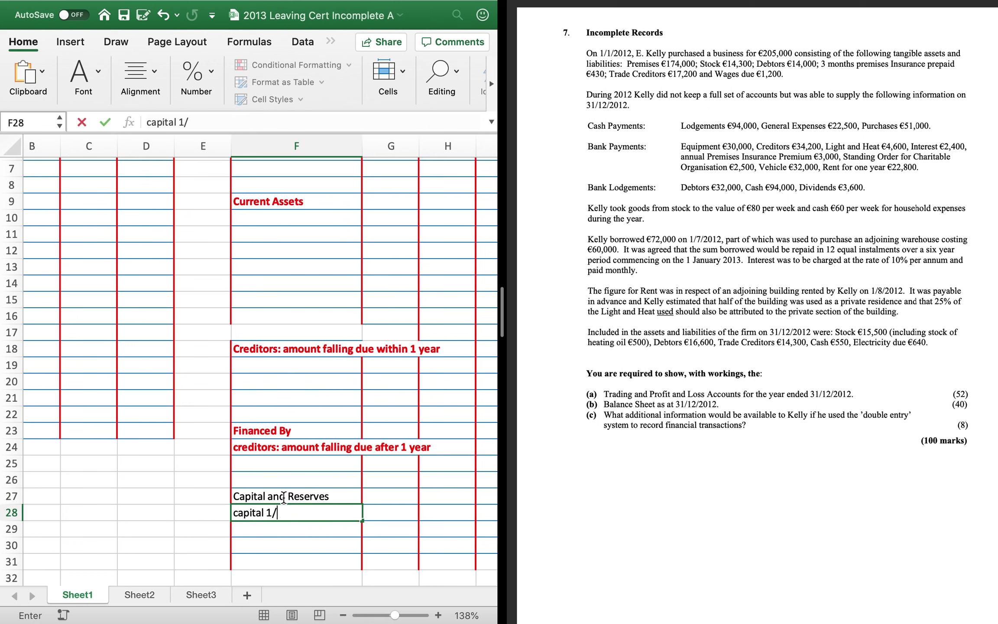
{"action": "key", "text": "Return"}
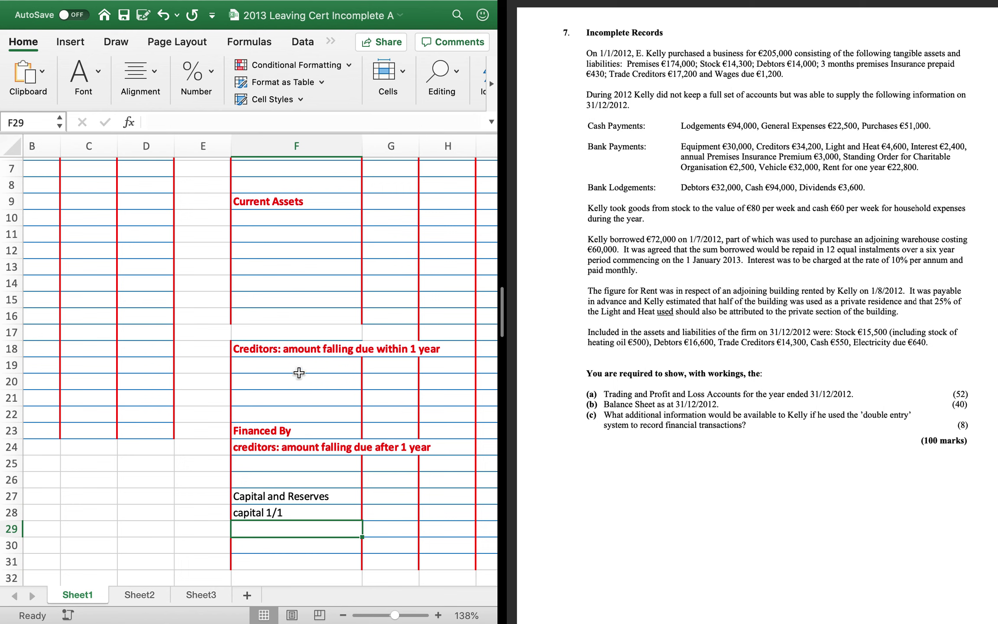
{"action": "left_click", "coordinate": [436, 518]}
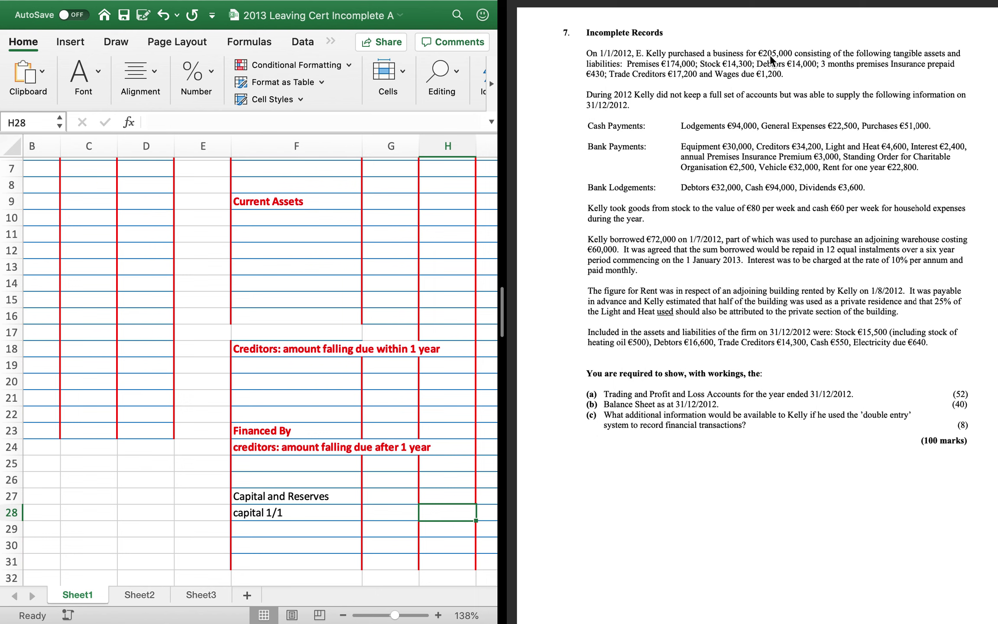
{"action": "type", "text": "205000"}
{"action": "key", "text": "Return"}
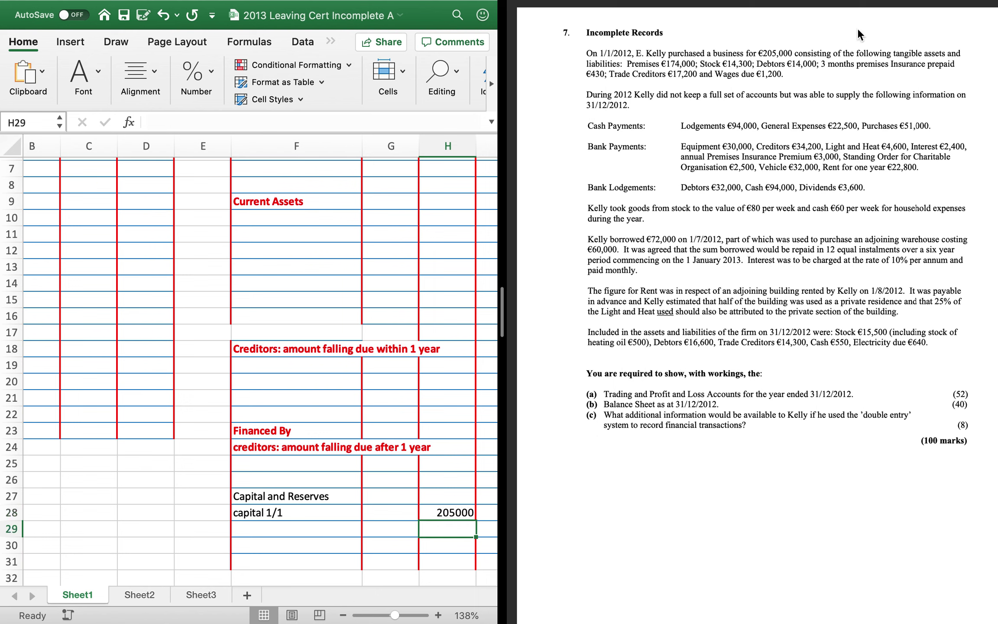
Add "closing stock" in F10 as the first line under Current Assets, with 15000 in G10
{"action": "left_click", "coordinate": [324, 217]}
{"action": "type", "text": "s"}
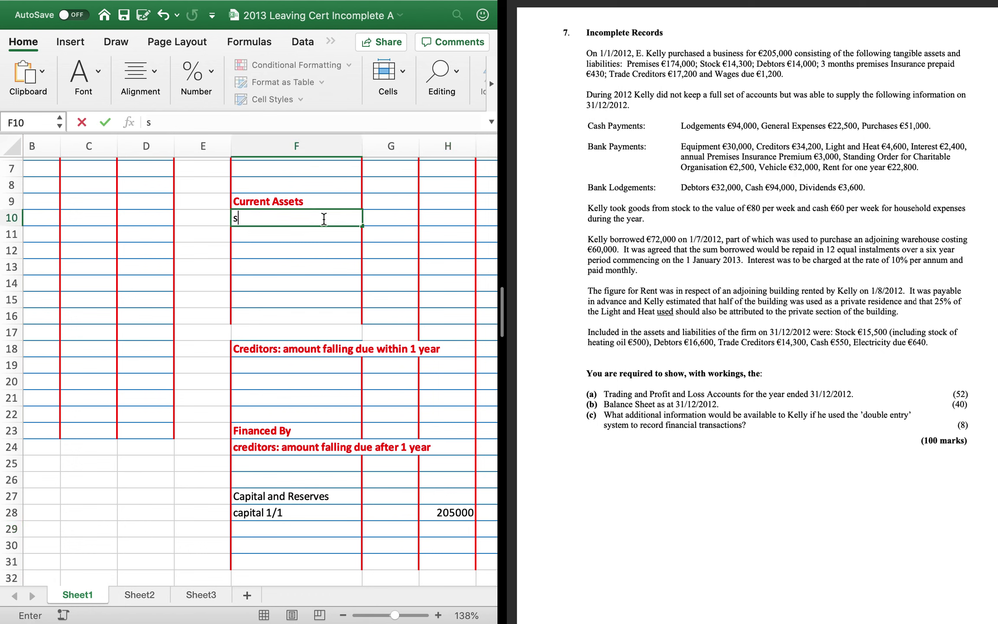
{"action": "key", "text": "BackSpace"}
{"action": "type", "text": "closiing stock"}
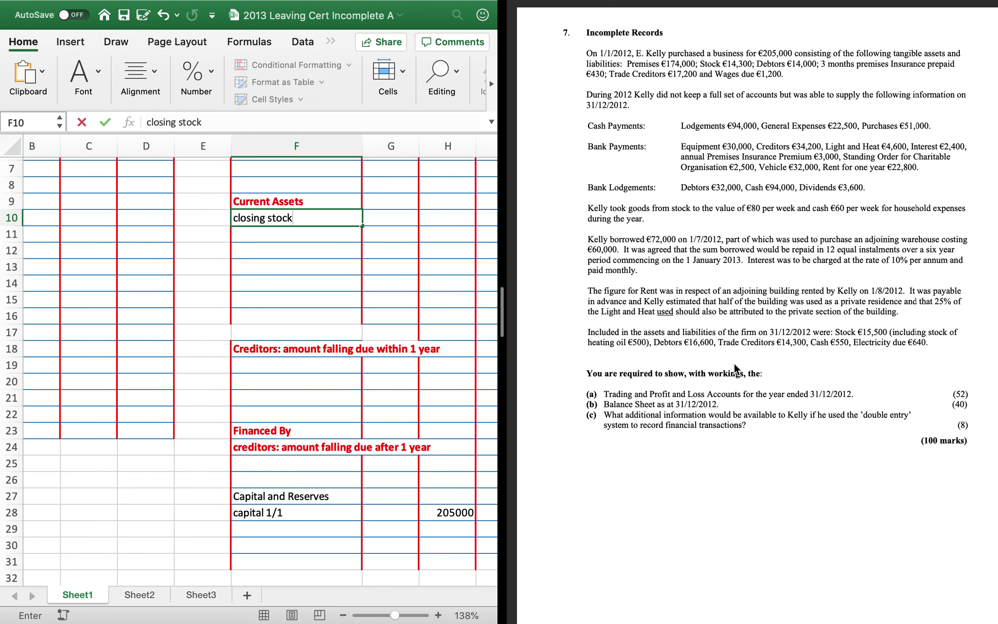
{"action": "left_click", "coordinate": [408, 219]}
{"action": "type", "text": "15000"}
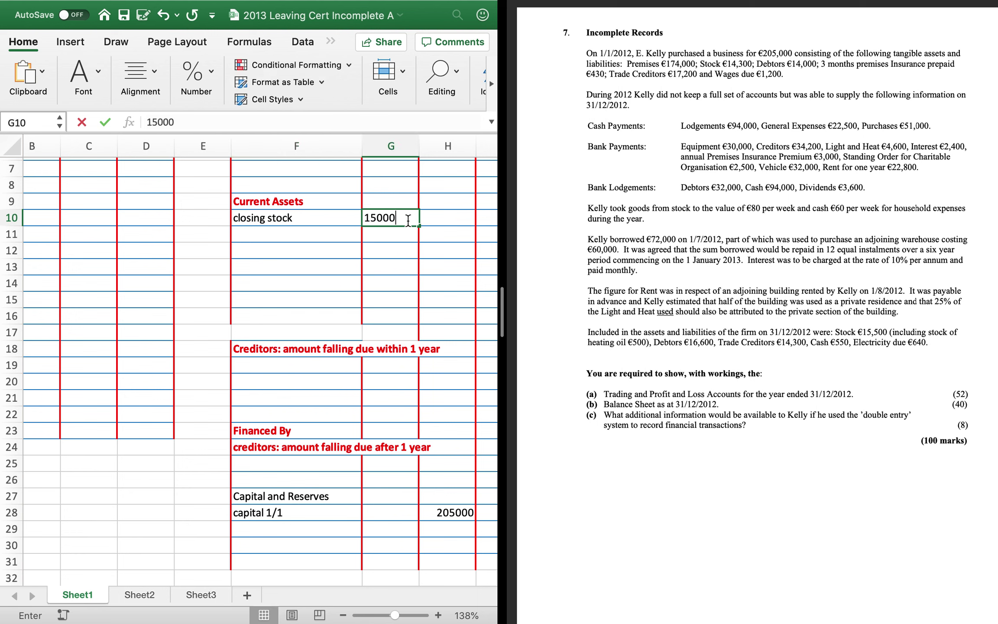
{"action": "key", "text": "Return"}
Add "stock of oil" in F11 under Current Assets, with 500 in G11
{"action": "key", "text": "Left"}
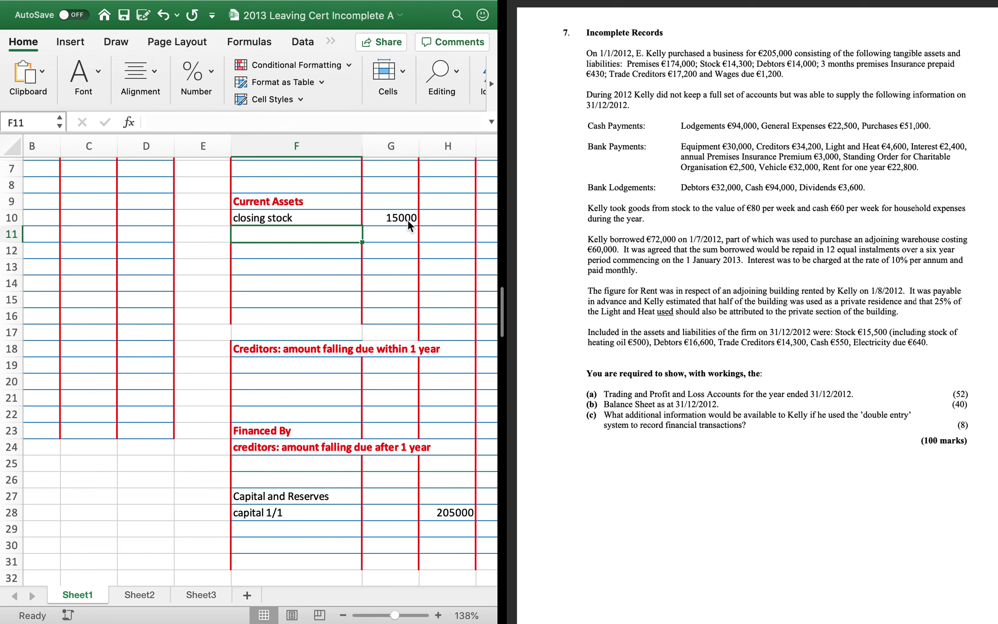
{"action": "type", "text": "stock of oil"}
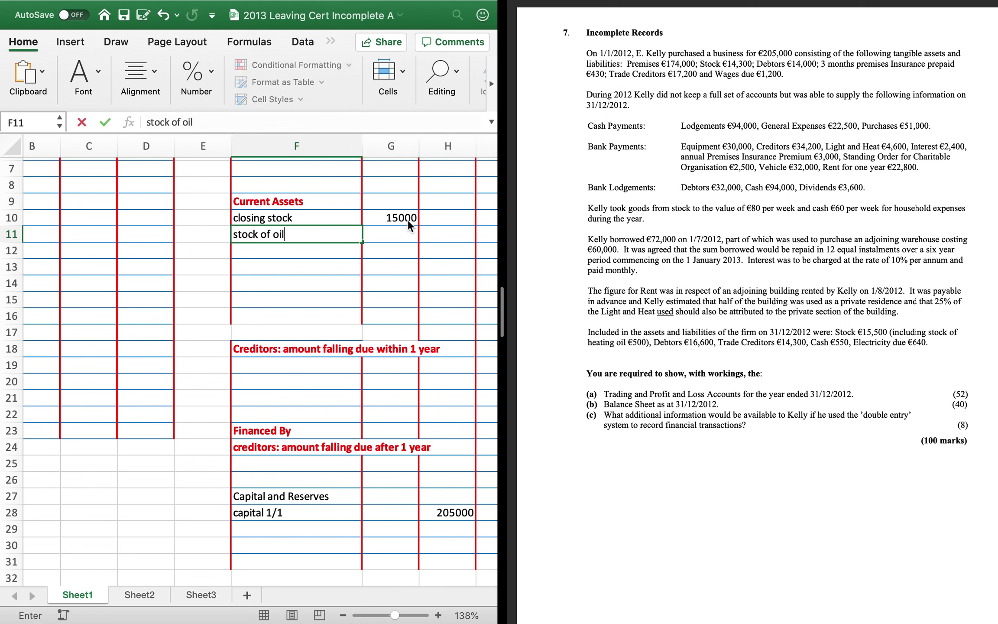
{"action": "key", "text": "Tab"}
{"action": "type", "text": "500"}
{"action": "key", "text": "Return"}
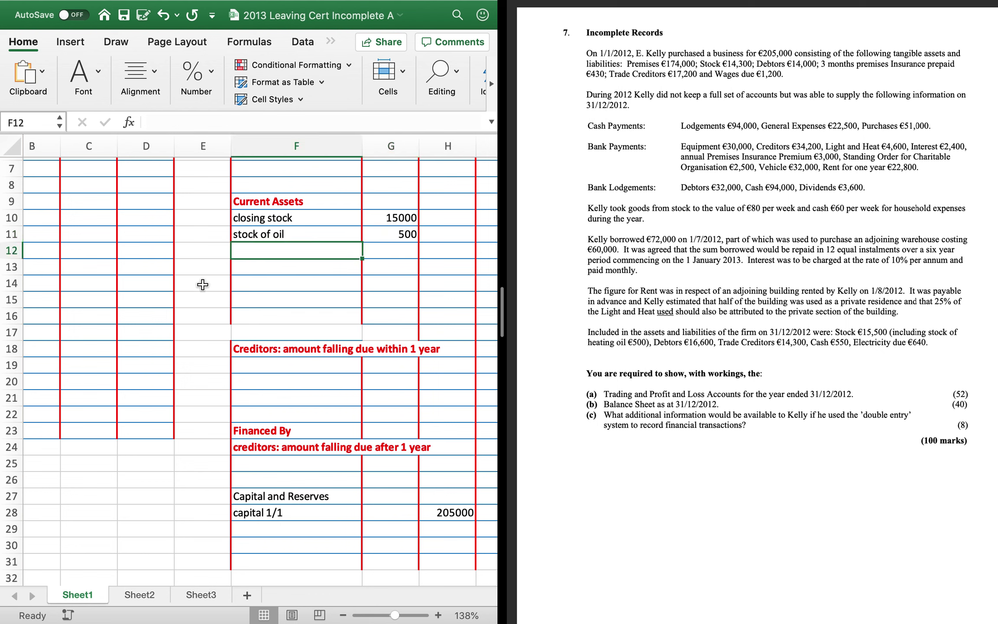
Enter -15000 in C5 for closing stock in the trading profit and loss account
{"action": "scroll", "coordinate": [139, 310], "scroll_direction": "up", "scroll_amount": 5}
{"action": "scroll", "coordinate": [143, 329], "scroll_direction": "left", "scroll_amount": 5}
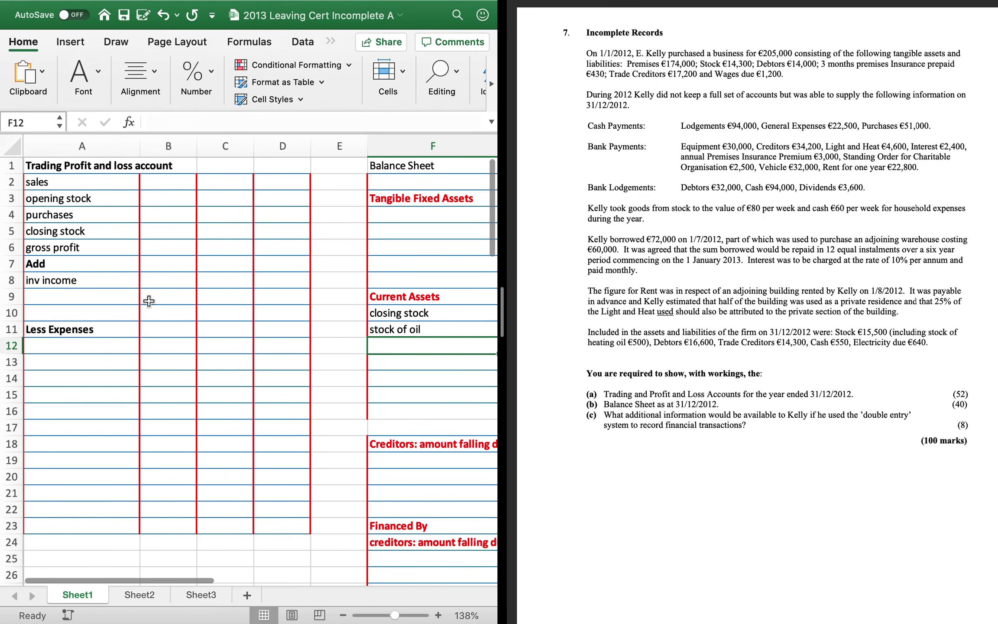
{"action": "left_click", "coordinate": [224, 233]}
{"action": "type", "text": "-1"}
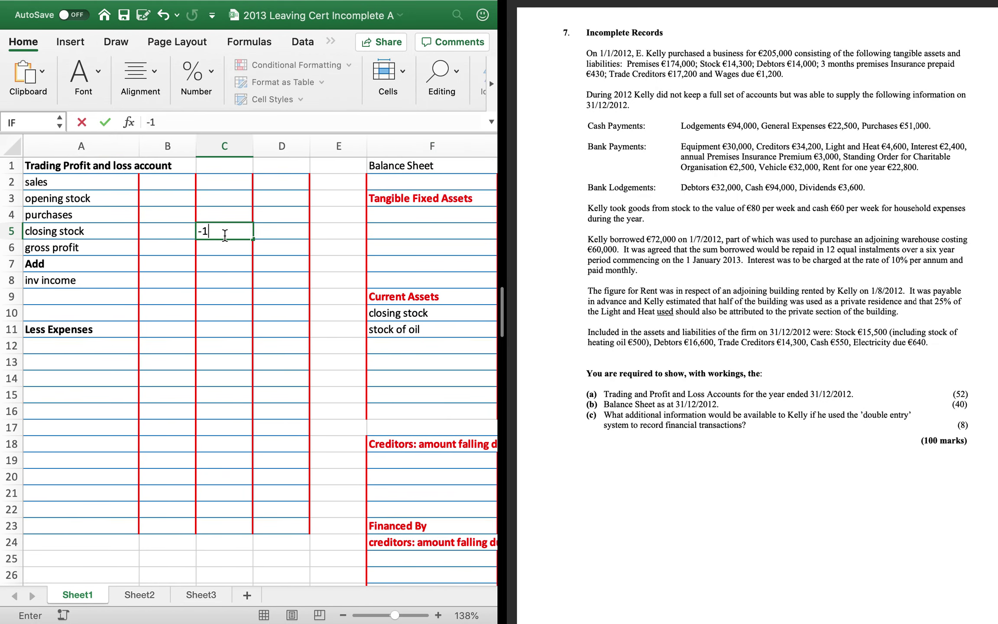
{"action": "type", "text": "5000"}
{"action": "key", "text": "Return"}
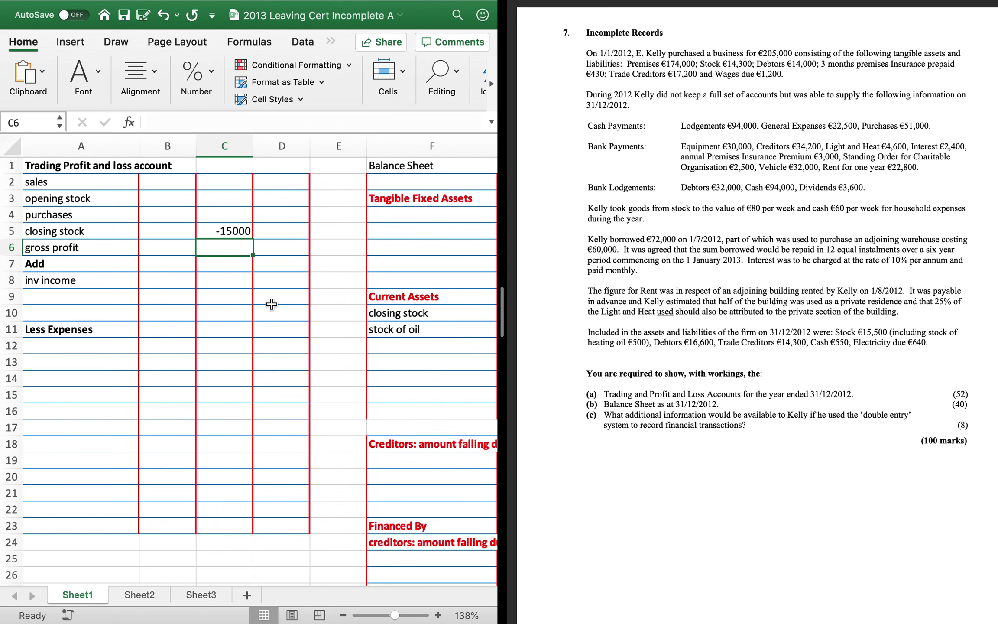
Add "debtors" in F12 under Current Assets, with 16600 in G12
{"action": "scroll", "coordinate": [392, 387], "scroll_direction": "down", "scroll_amount": 3}
{"action": "scroll", "coordinate": [392, 387], "scroll_direction": "right", "scroll_amount": 3}
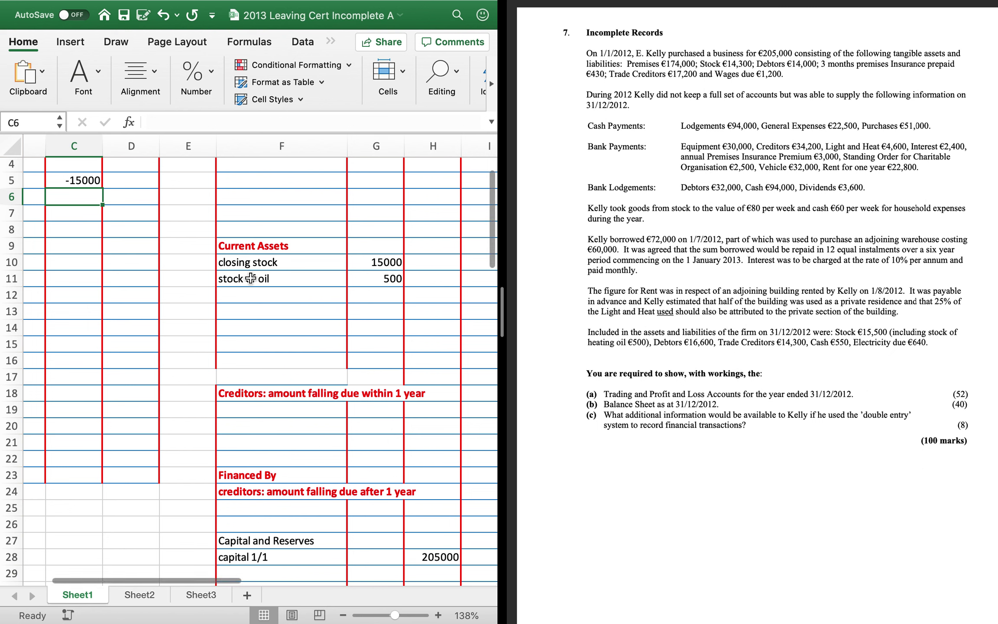
{"action": "left_click", "coordinate": [275, 296]}
{"action": "type", "text": "debtors"}
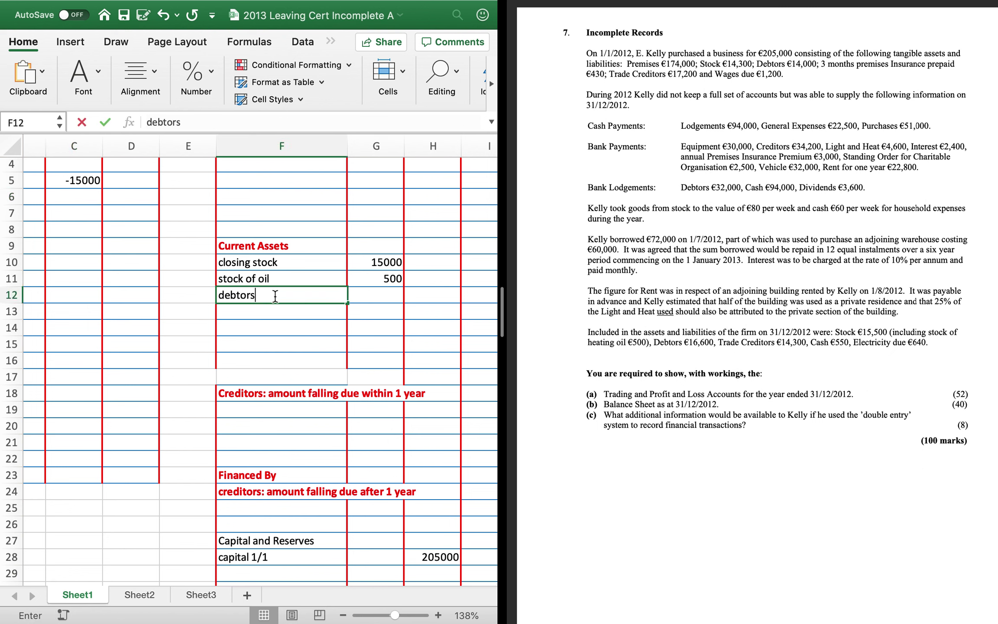
{"action": "key", "text": "Tab"}
{"action": "type", "text": "1660"}
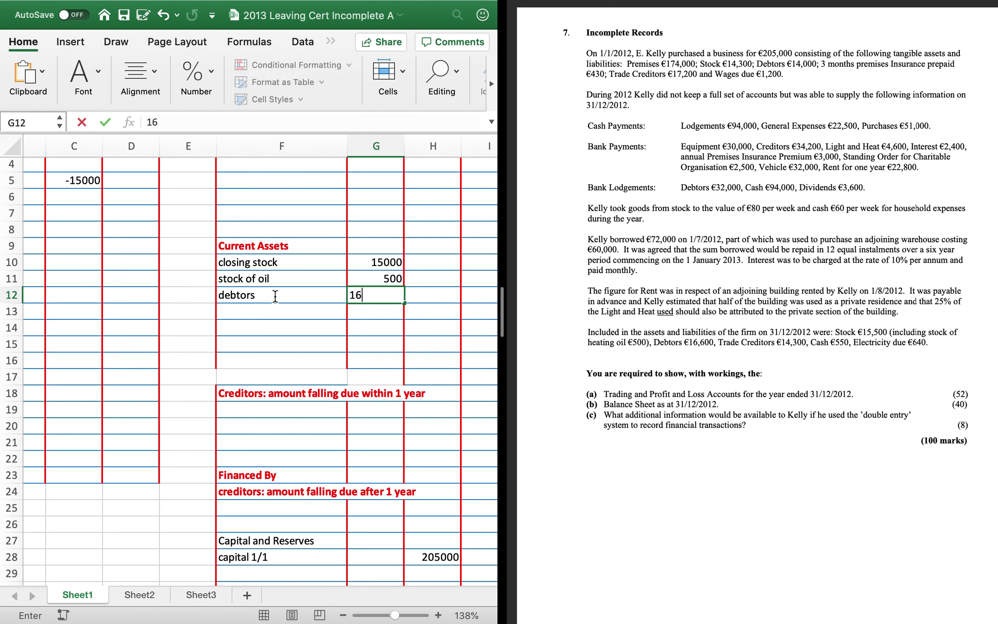
{"action": "key", "text": "Return"}
{"action": "key", "text": "Return"}
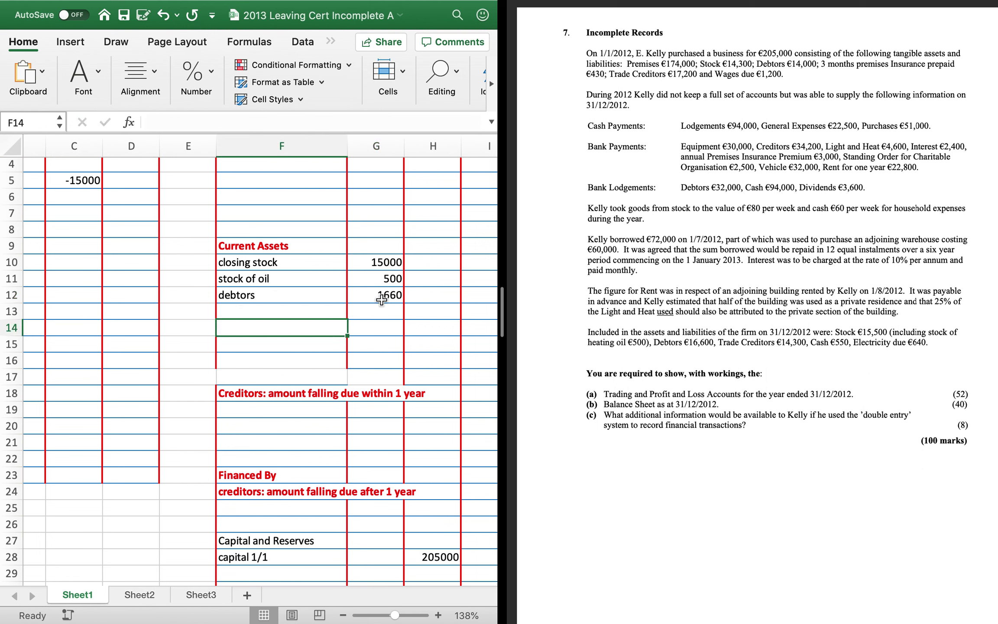
{"action": "double_click", "coordinate": [396, 293]}
{"action": "type", "text": "0"}
{"action": "key", "text": "Return"}
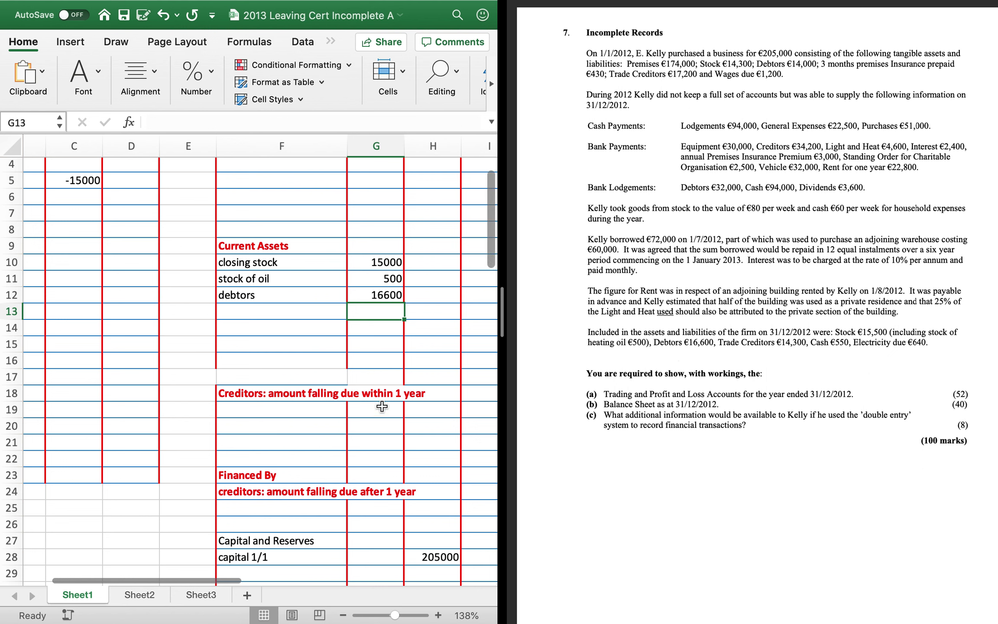
Add "creditors." in F19 under the creditors falling due within 1 year, with 14300 in G19
{"action": "left_click", "coordinate": [310, 410]}
{"action": "type", "text": "creditors"}
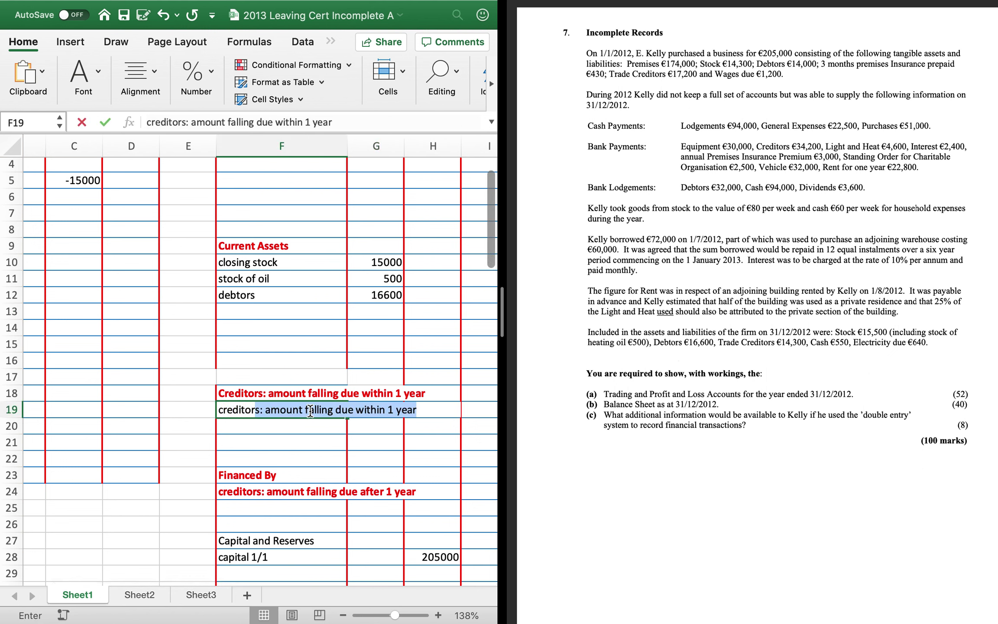
{"action": "key", "text": "BackSpace"}
{"action": "key", "text": "BackSpace"}
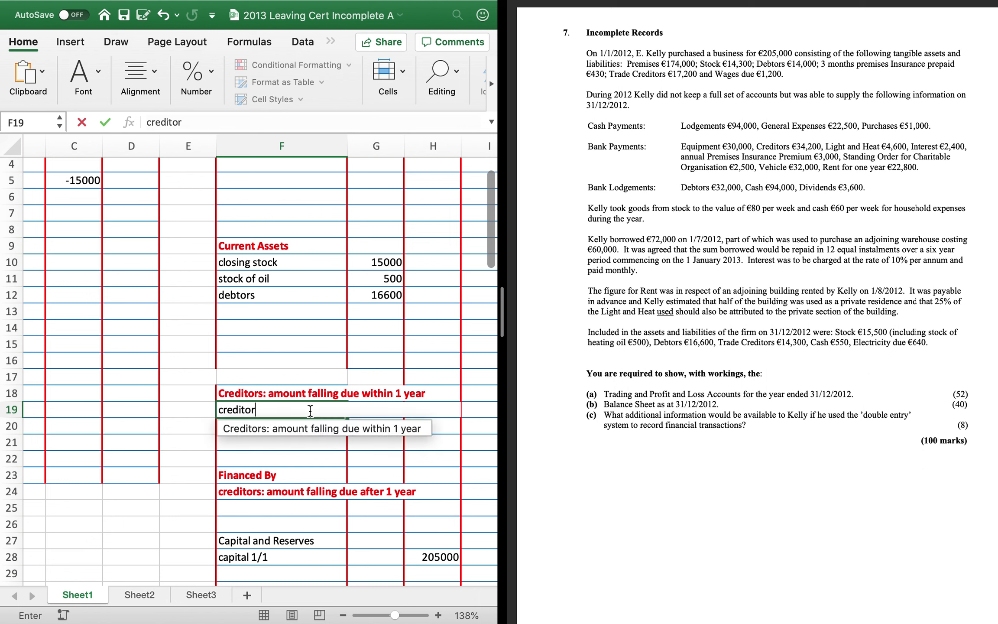
{"action": "type", "text": "s."}
{"action": "key", "text": "Tab"}
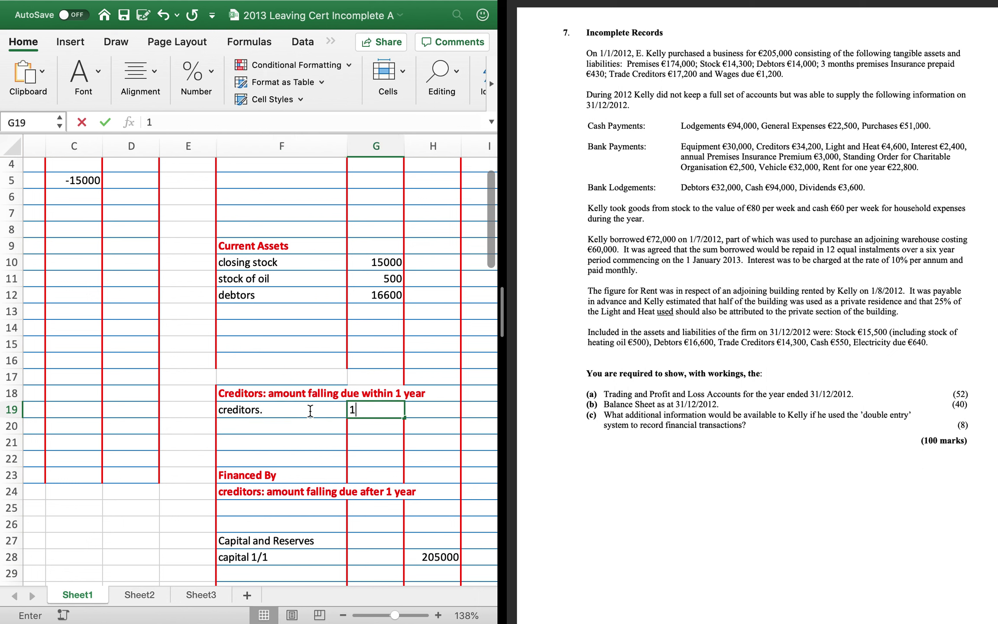
{"action": "type", "text": "14300"}
{"action": "key", "text": "Return"}
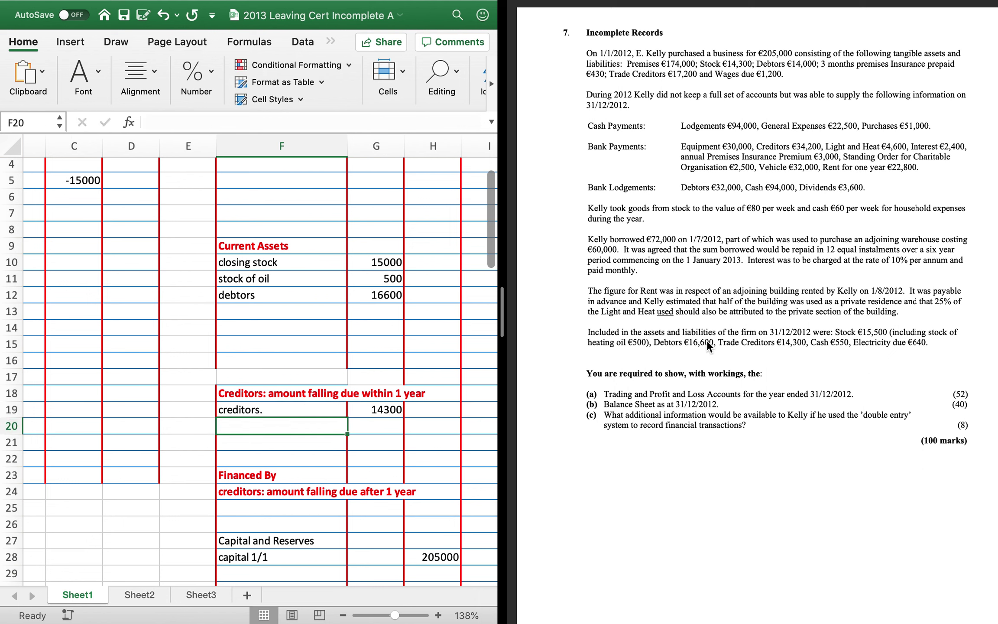
Add "cash" in F13 under Current Assets, with 550 in G13
{"action": "left_click", "coordinate": [285, 314]}
{"action": "type", "text": "cash"}
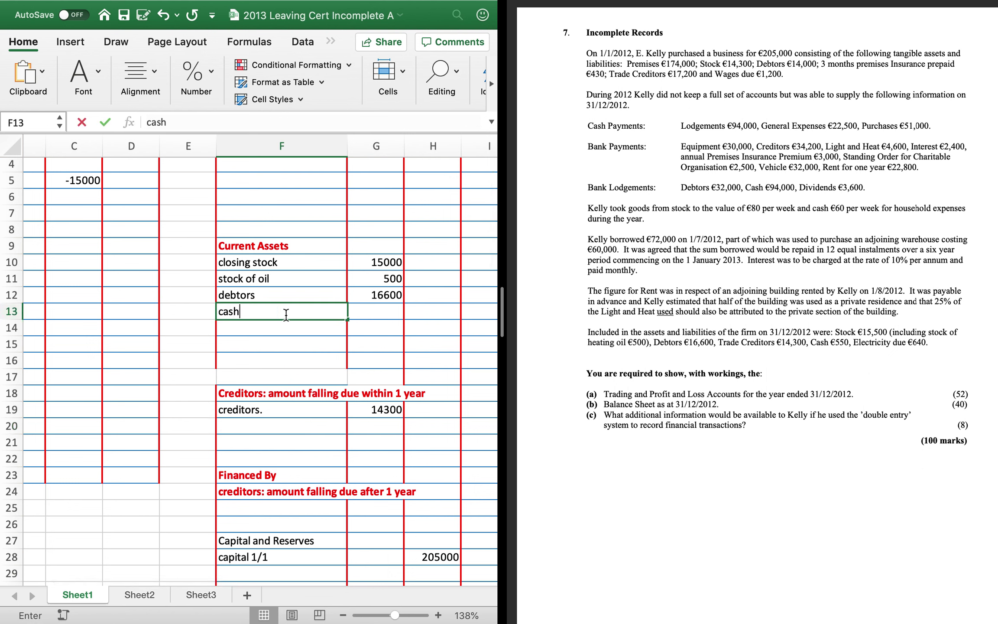
{"action": "key", "text": "Tab"}
{"action": "type", "text": "550"}
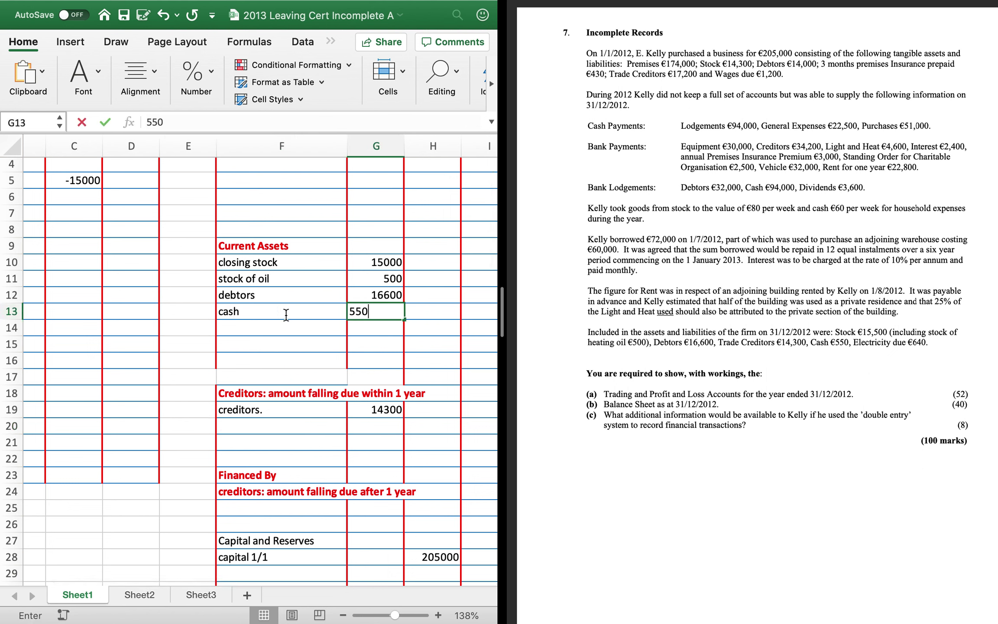
{"action": "key", "text": "Return"}
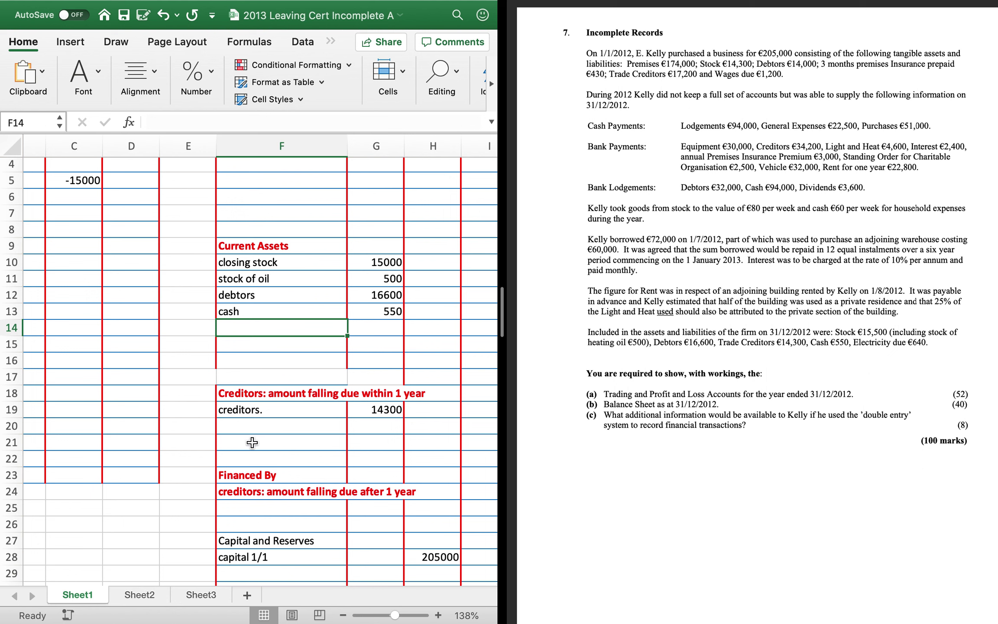
Add "electricity due" in F20 under the creditors falling due within 1 year, with 640 in G20
{"action": "left_click", "coordinate": [269, 431]}
{"action": "type", "text": "electricity"}
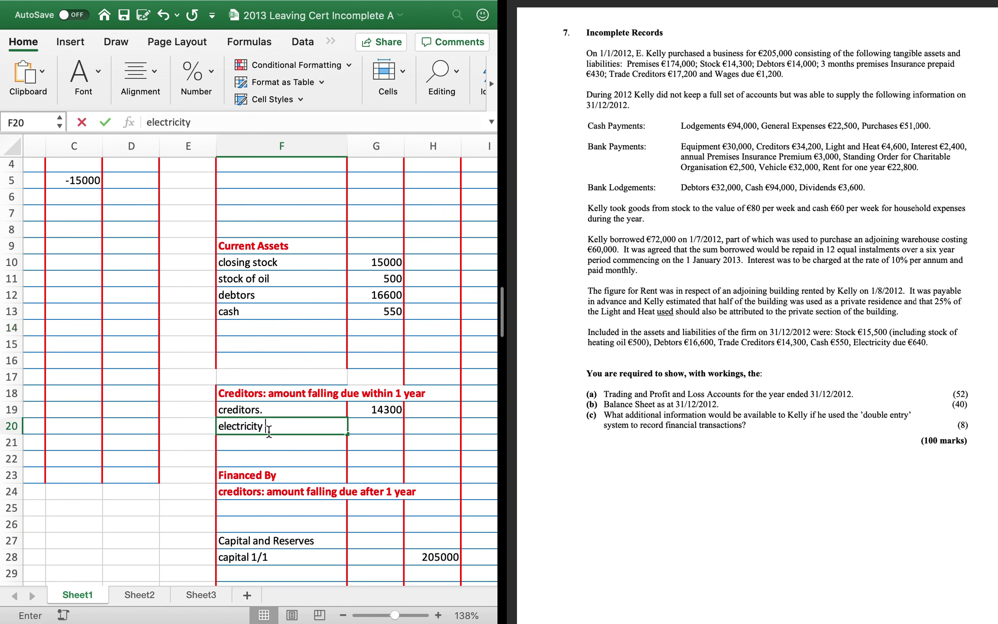
{"action": "type", "text": " due"}
{"action": "key", "text": "Tab"}
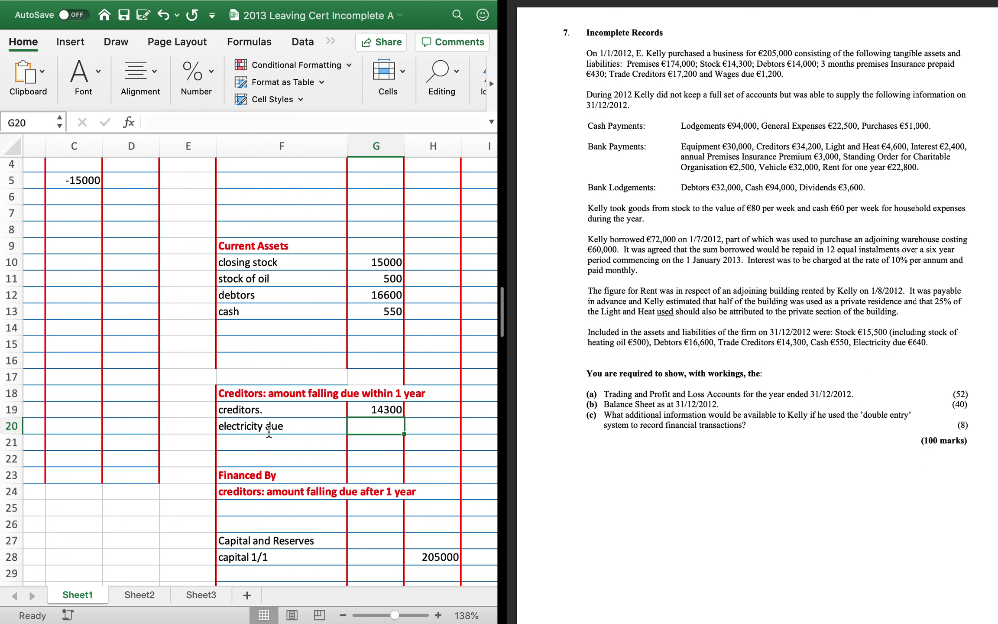
{"action": "type", "text": "640"}
{"action": "key", "text": "Return"}
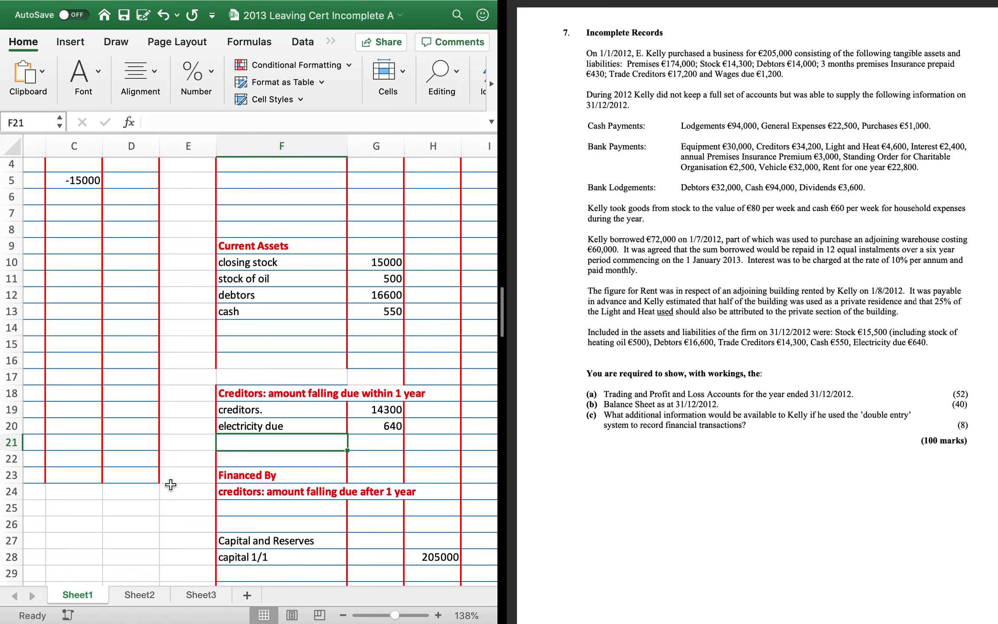
Add the heading "goodwill" in F33 below the balance sheet for a goodwill working
{"action": "scroll", "coordinate": [171, 484], "scroll_direction": "down", "scroll_amount": 4}
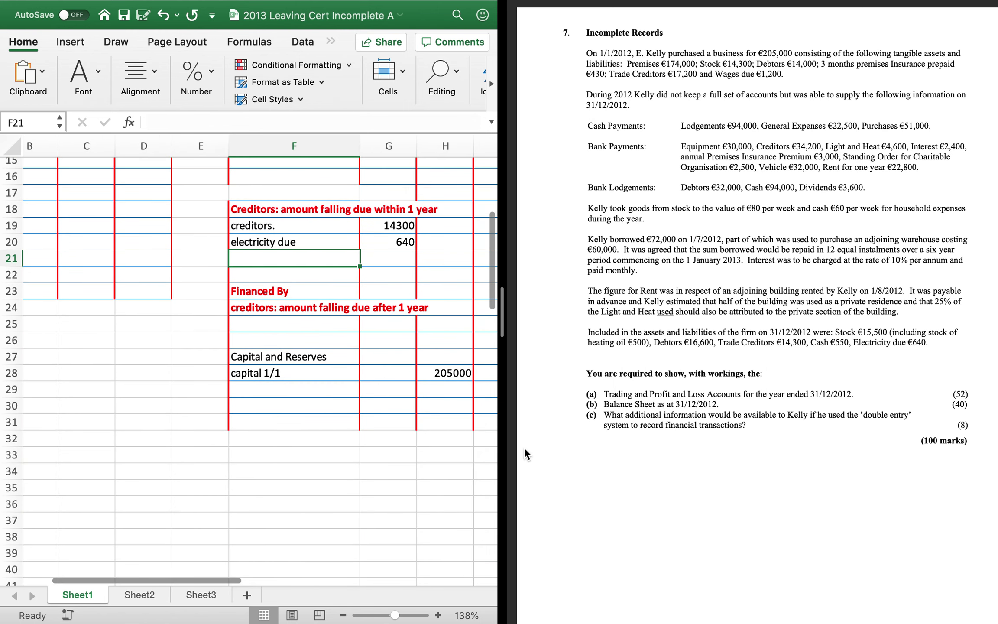
{"action": "left_click", "coordinate": [298, 454]}
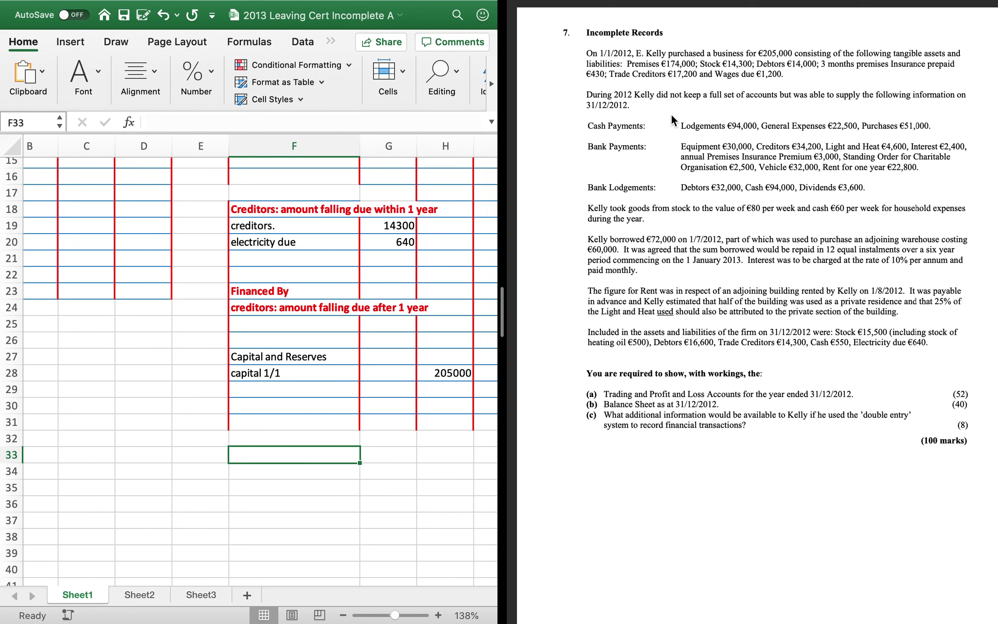
{"action": "type", "text": "goog"}
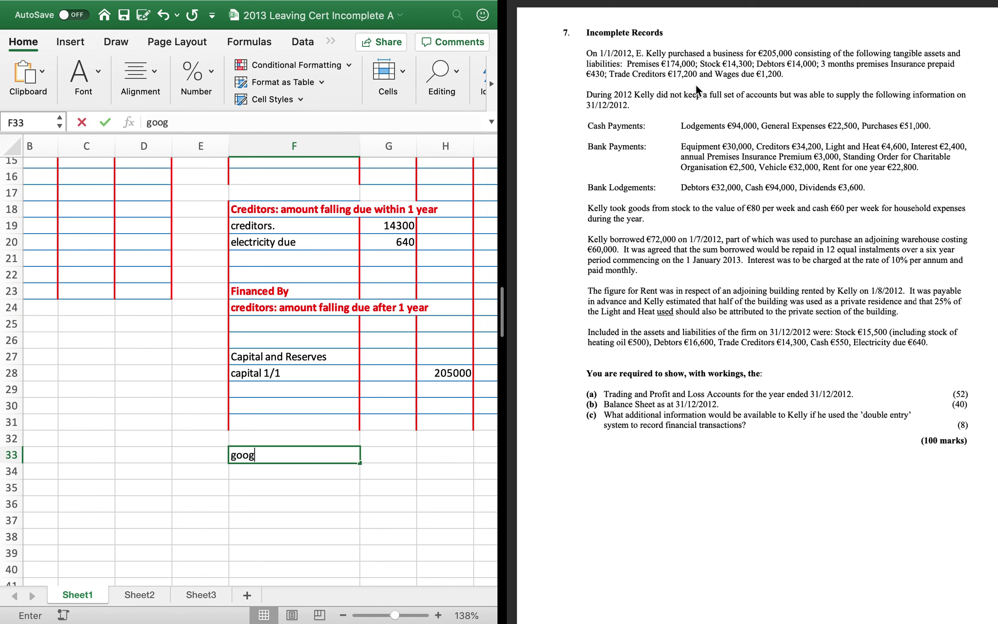
{"action": "key", "text": "BackSpace"}
{"action": "type", "text": "dwill"}
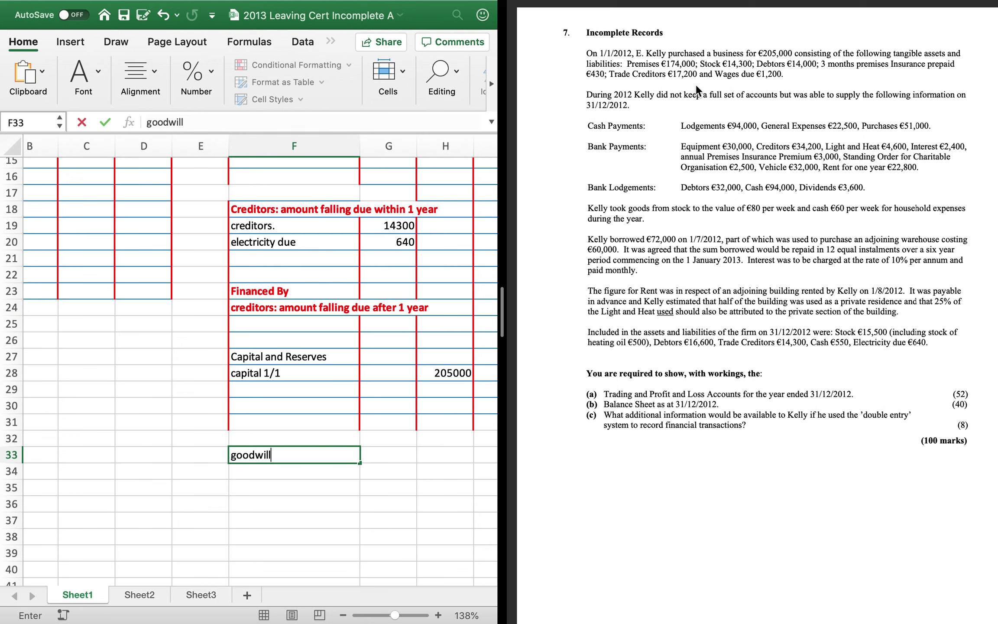
{"action": "key", "text": "Return"}
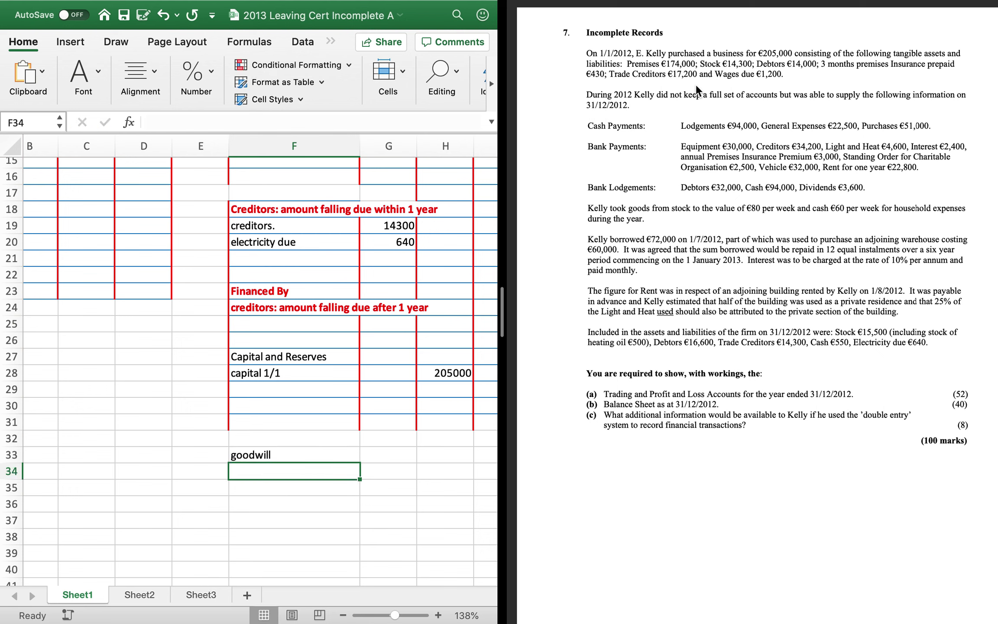
Add "purchases" in F34 under the goodwill heading, with 205000 in H34
{"action": "type", "text": "purchases"}
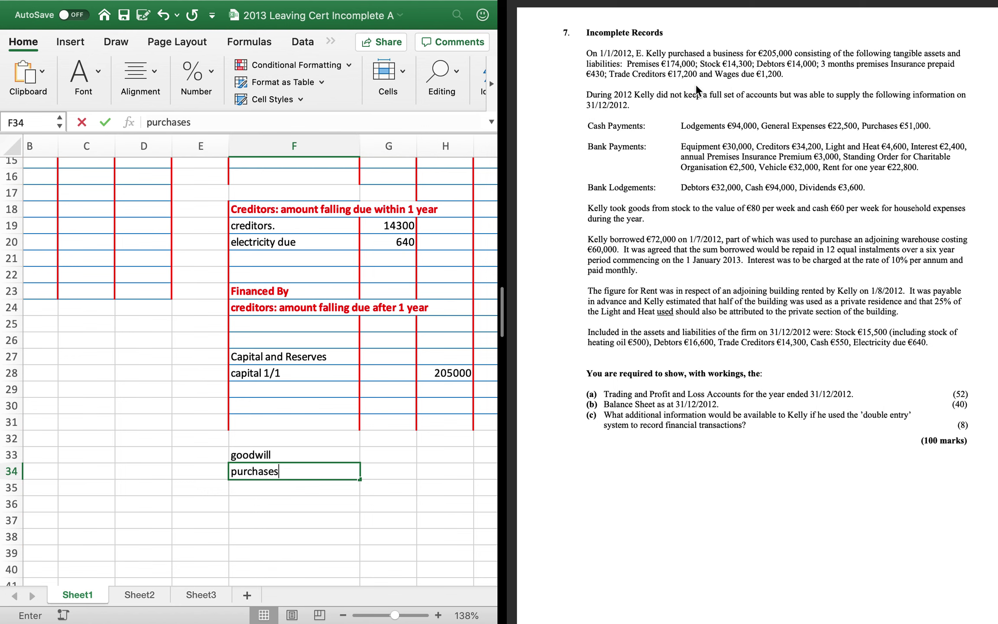
{"action": "key", "text": "Tab"}
{"action": "type", "text": "20"}
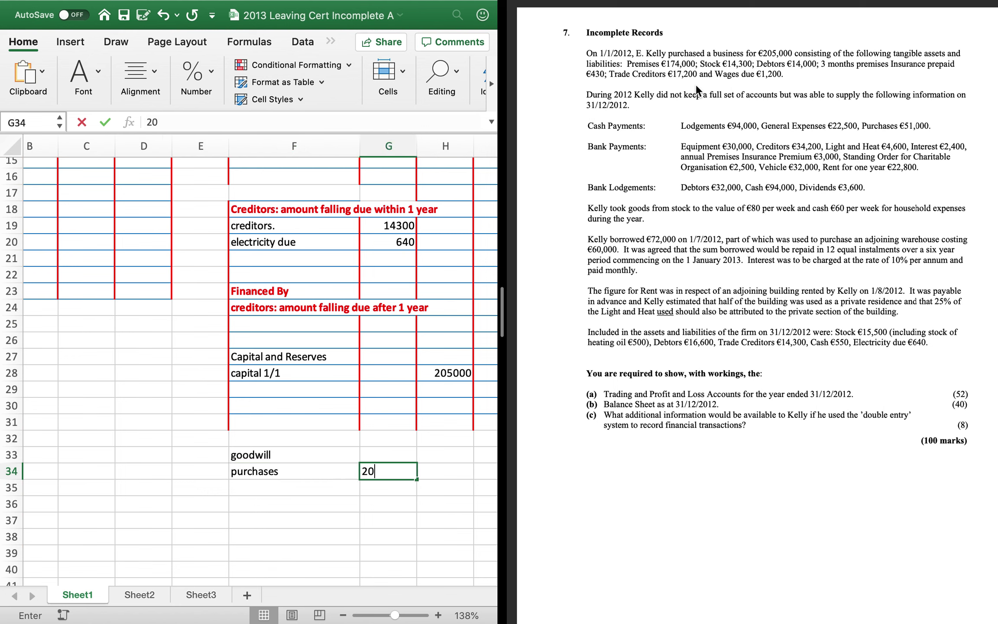
{"action": "key", "text": "BackSpace"}
{"action": "key", "text": "BackSpace"}
{"action": "key", "text": "Tab"}
{"action": "type", "text": "205000"}
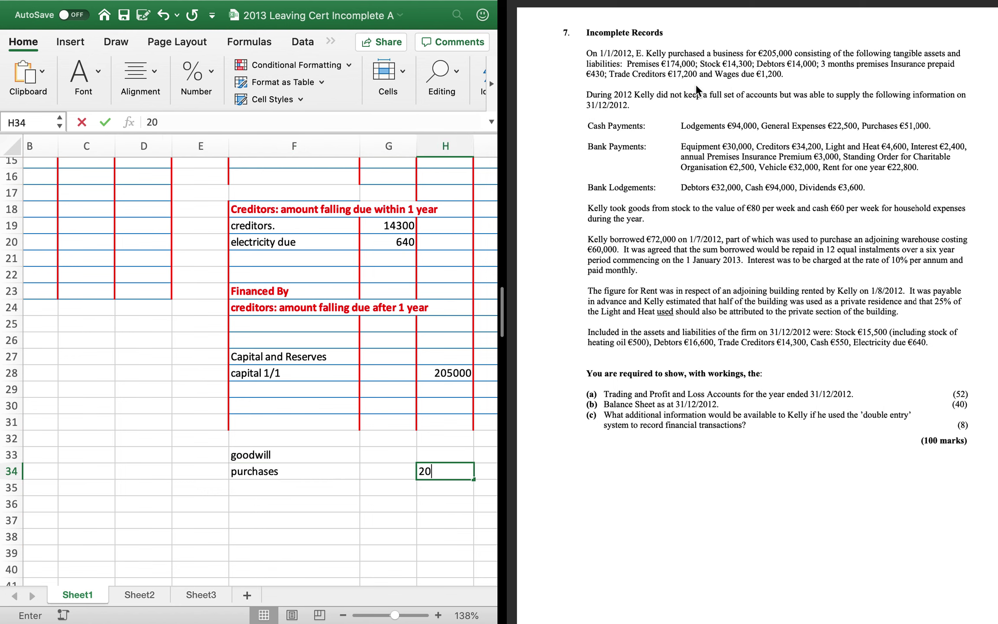
{"action": "key", "text": "Return"}
Add "value" in F35 and list the acquired assets 174000, 14300, 14000 and 430 in G35 to G38
{"action": "type", "text": "value"}
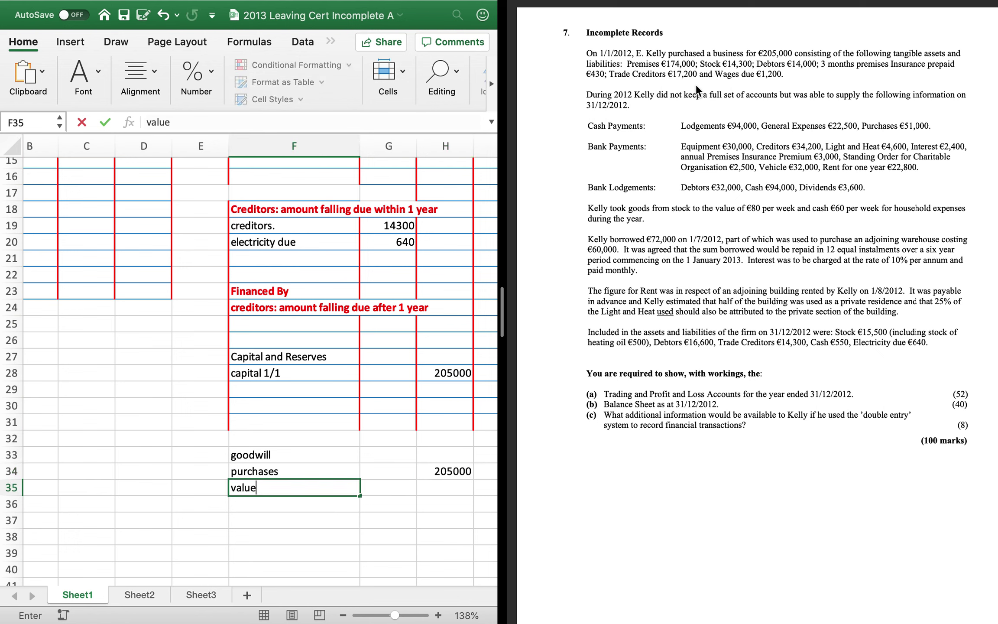
{"action": "key", "text": "Return"}
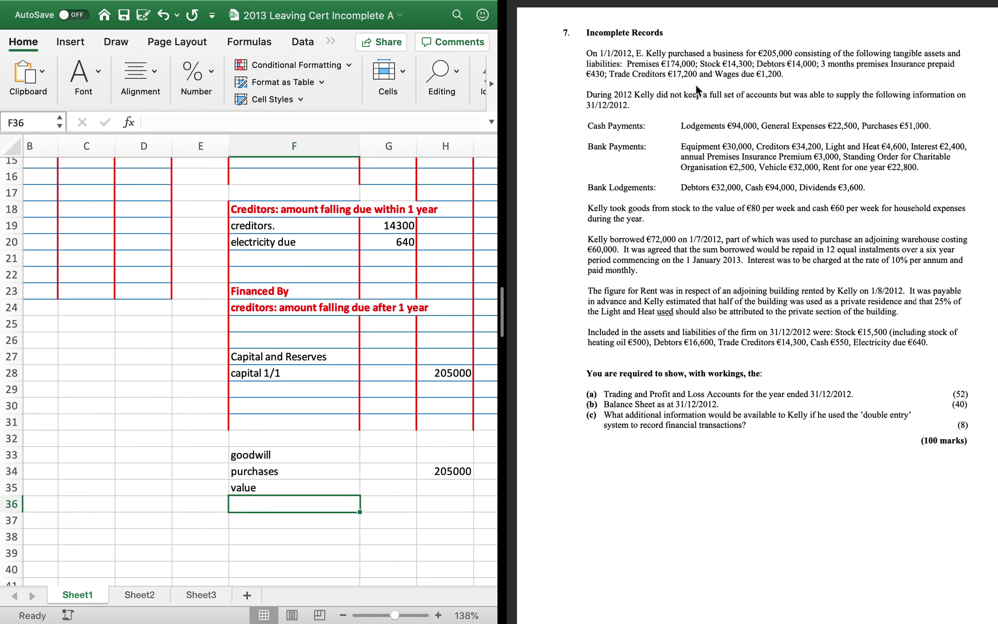
{"action": "key", "text": "Up"}
{"action": "key", "text": "Right"}
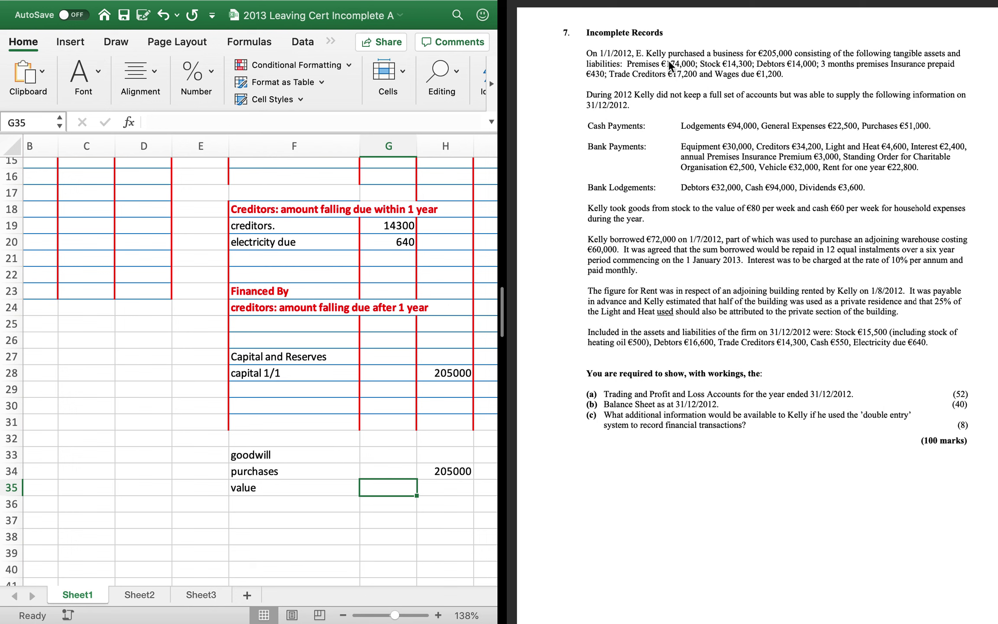
{"action": "type", "text": "174000"}
{"action": "key", "text": "Return"}
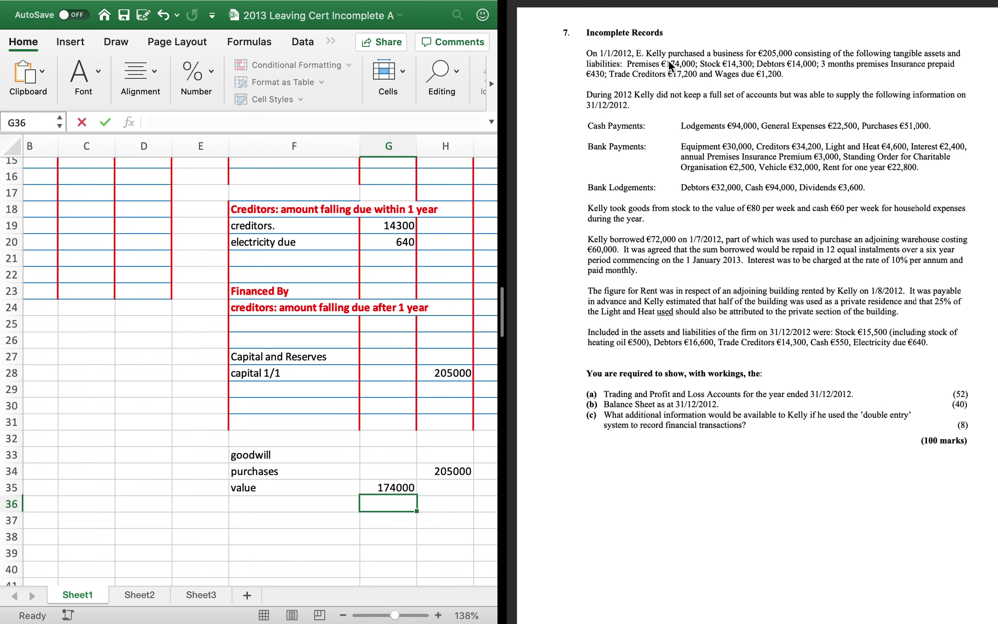
{"action": "type", "text": "14300"}
{"action": "key", "text": "Return"}
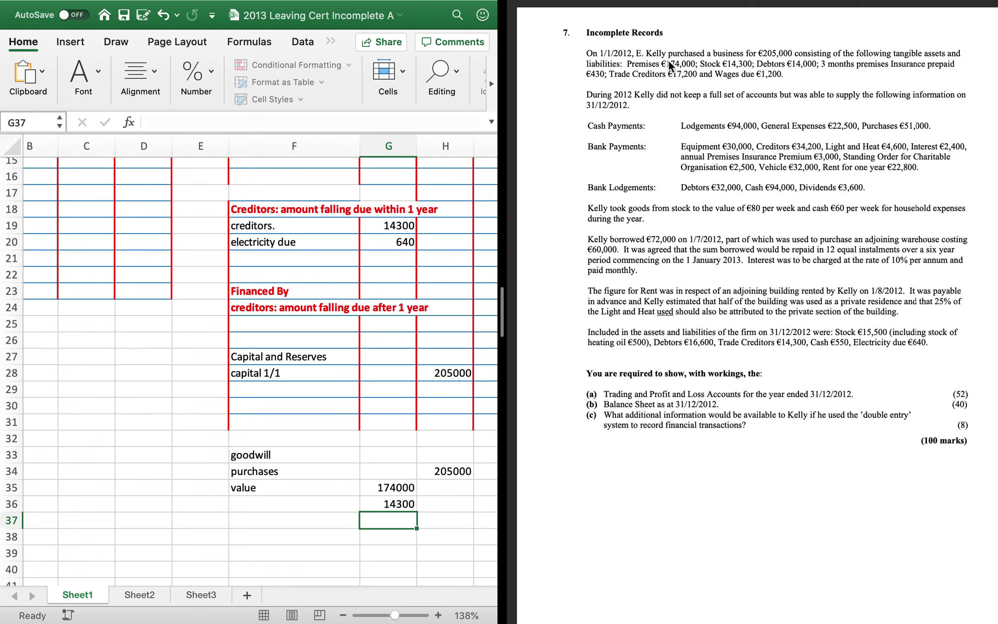
{"action": "type", "text": "14000"}
{"action": "key", "text": "Return"}
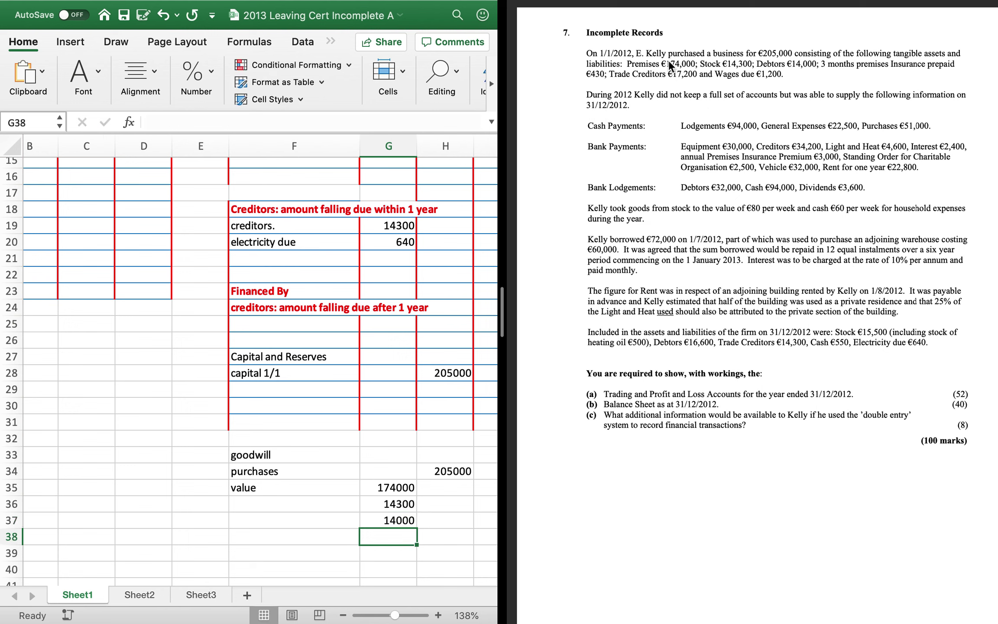
{"action": "type", "text": "430"}
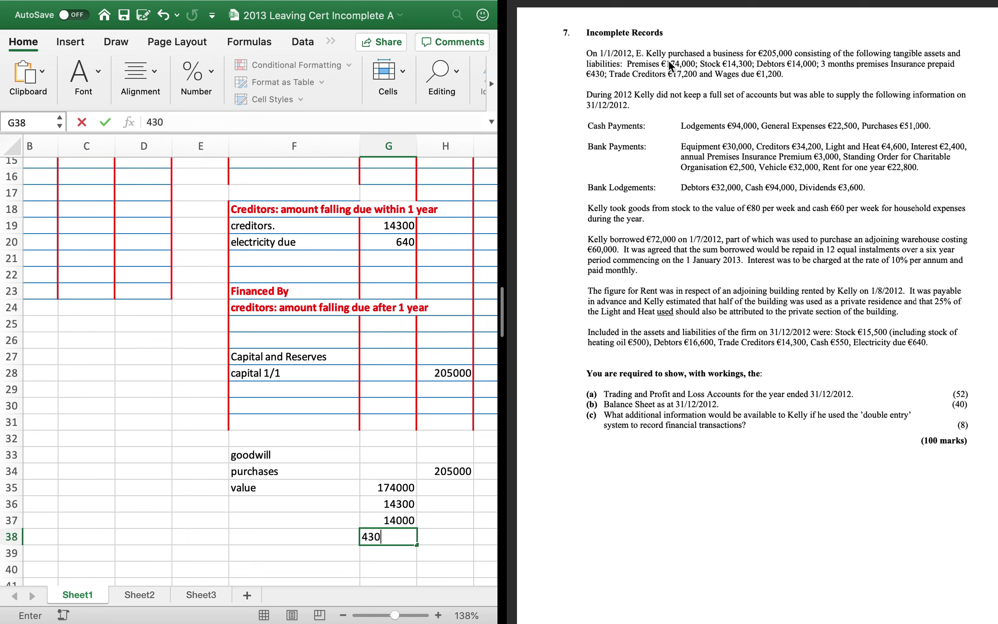
{"action": "key", "text": "Return"}
Enter the acquired liabilities as negatives in the goodwill working, -17200 in G39 and -1200 in G40
{"action": "type", "text": "-"}
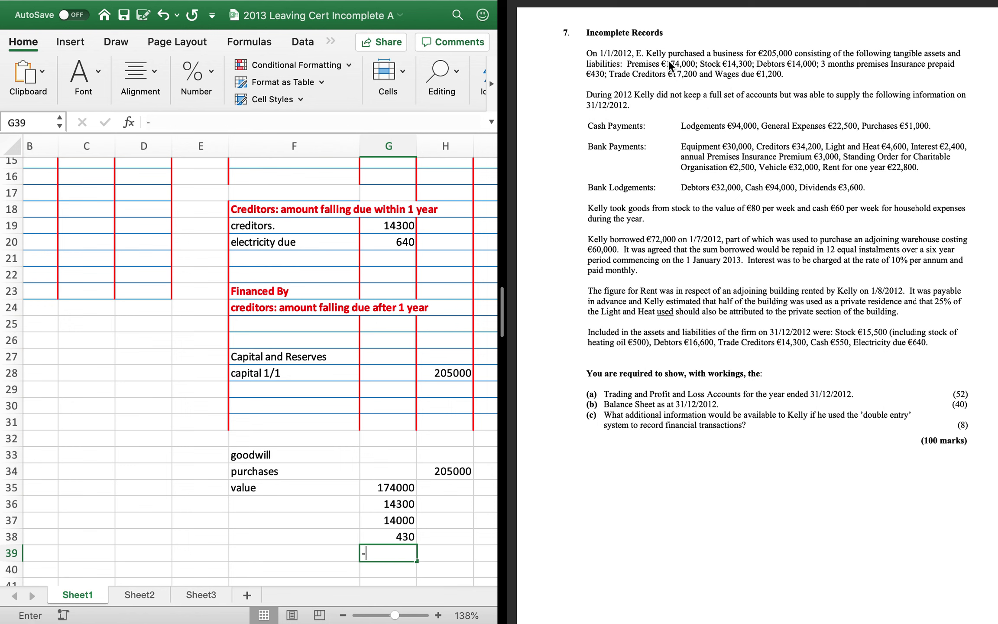
{"action": "type", "text": "17200"}
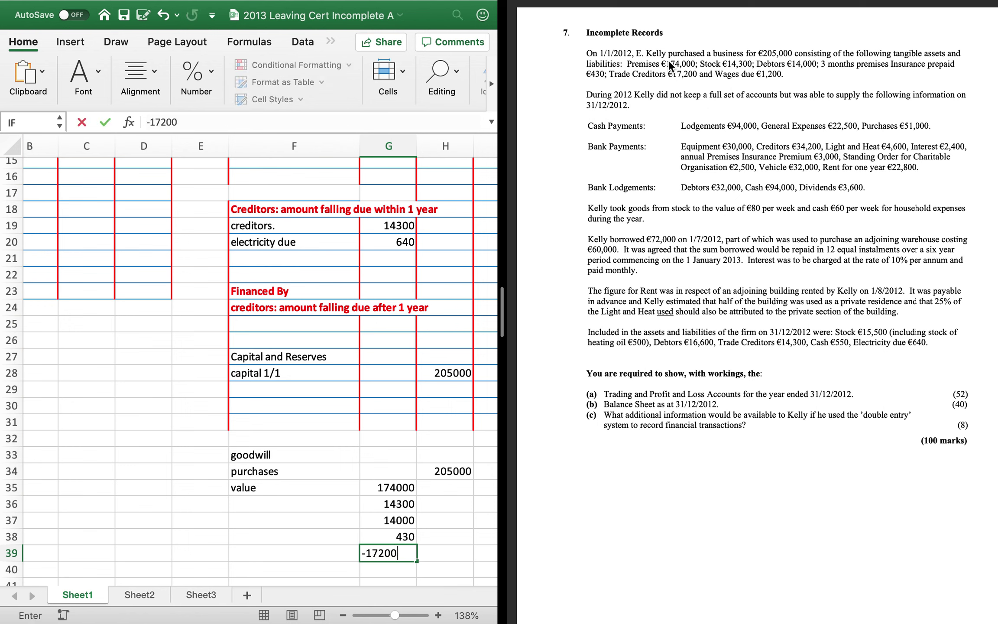
{"action": "key", "text": "Return"}
{"action": "type", "text": "-1"}
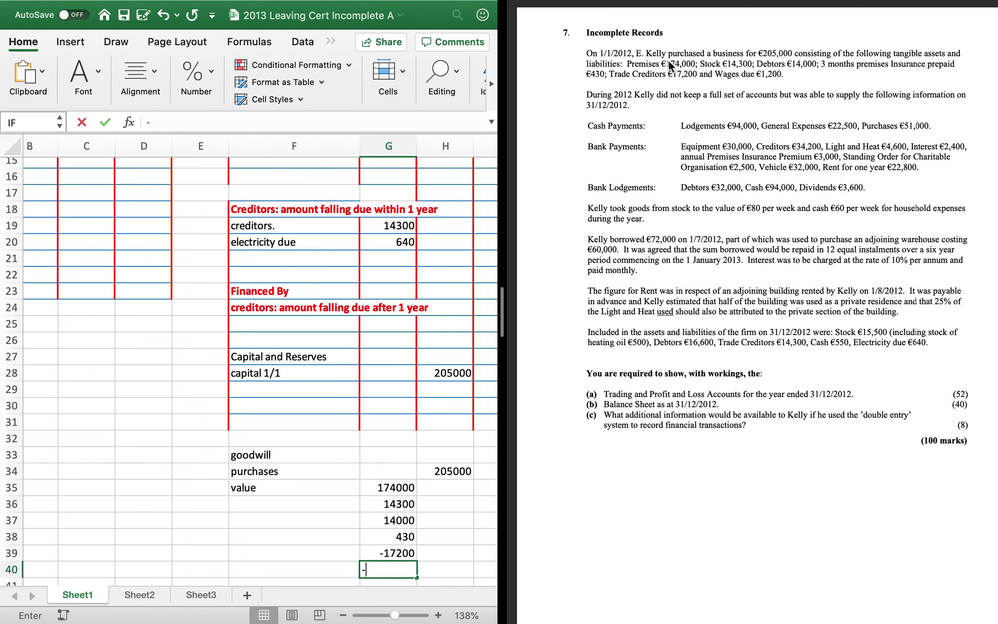
{"action": "key", "text": "BackSpace"}
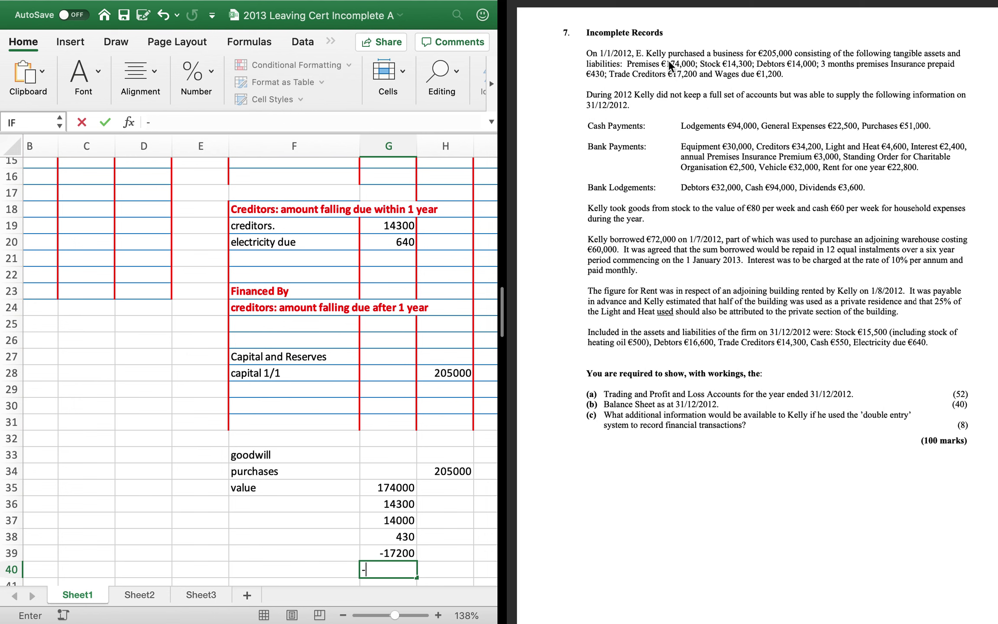
{"action": "type", "text": "1200"}
{"action": "key", "text": "Return"}
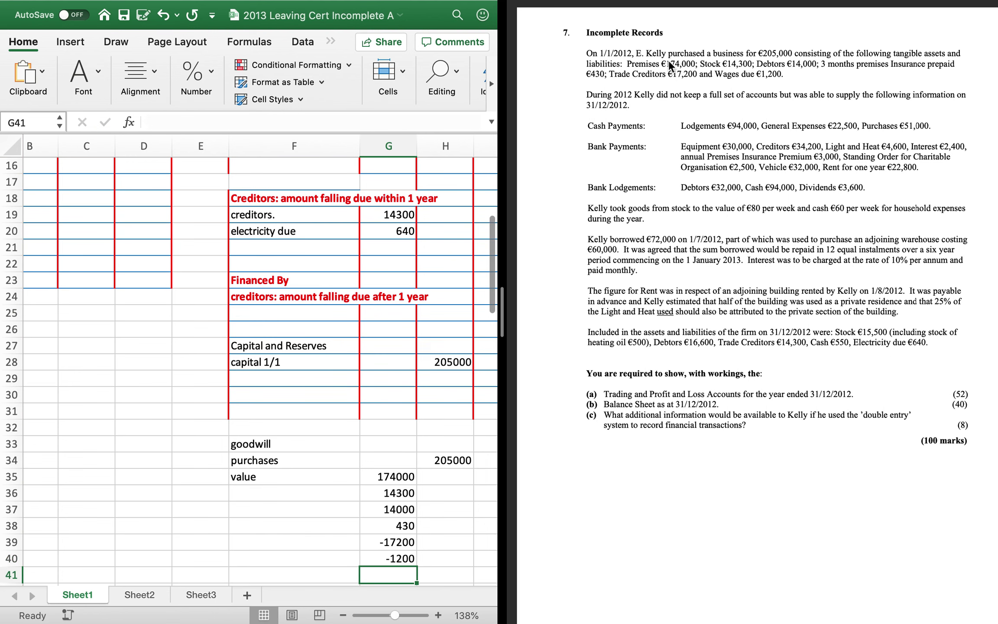
Total the net asset values G35:G40 with a SUM formula in H40
{"action": "key", "text": "Right"}
{"action": "key", "text": "Up"}
{"action": "type", "text": "=sum("}
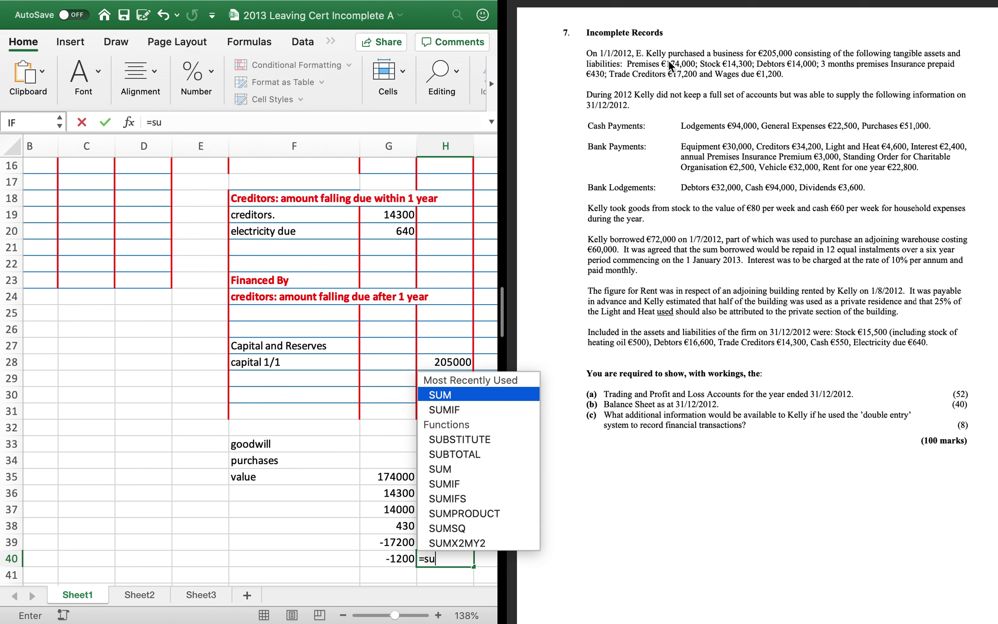
{"action": "key", "text": "Left"}
{"action": "key", "text": "shift+Up"}
{"action": "key", "text": "shift+Up"}
{"action": "key", "text": "shift+Up"}
{"action": "key", "text": "shift+Up"}
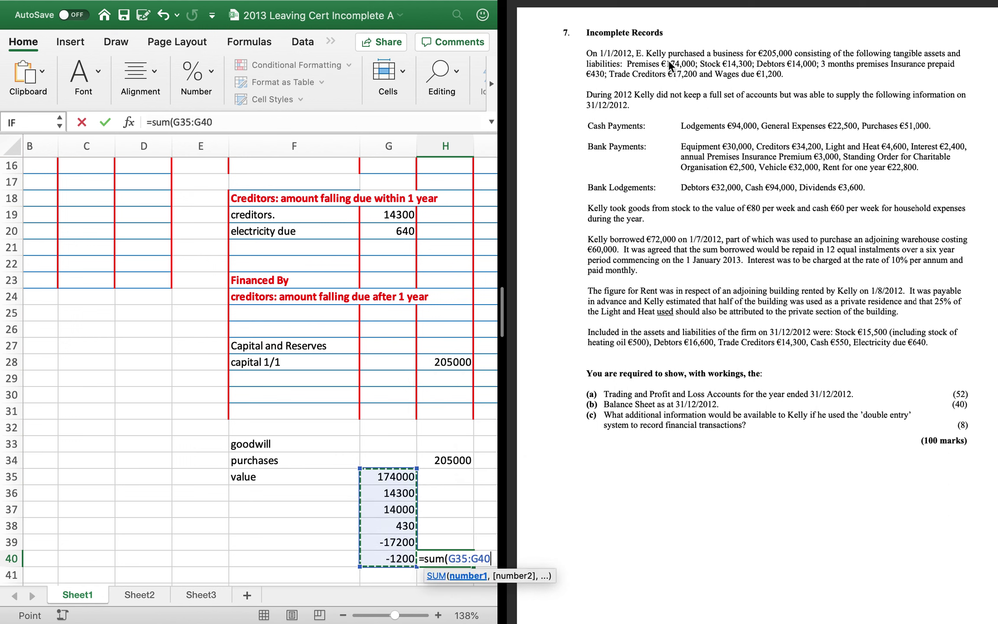
{"action": "type", "text": ")"}
{"action": "key", "text": "Return"}
Calculate goodwill in H41 by subtracting the net asset total in H40 from the purchase price in H34
{"action": "type", "text": "="}
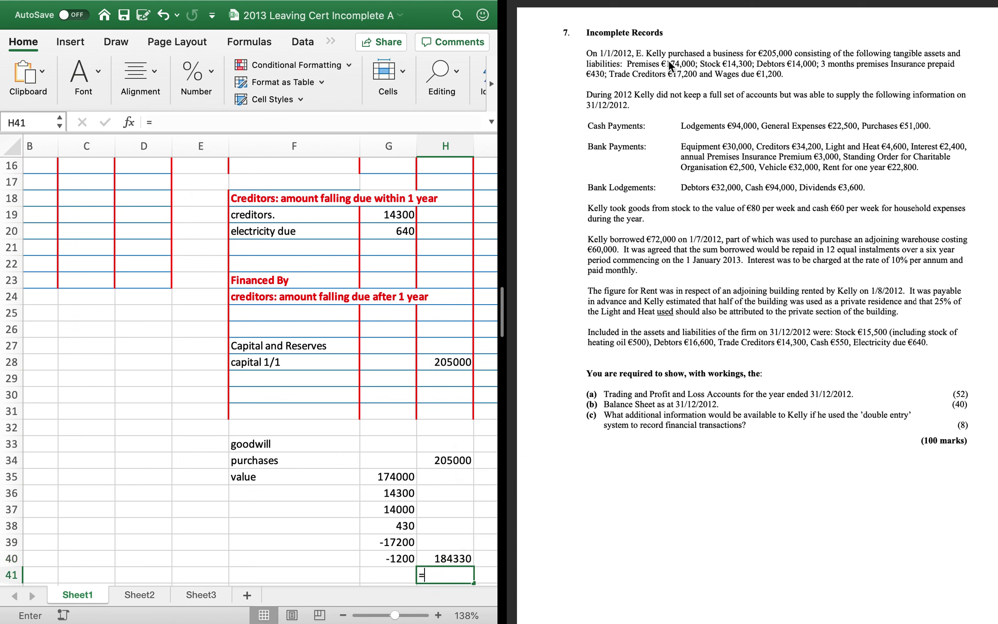
{"action": "key", "text": "Up"}
{"action": "key", "text": "Up"}
{"action": "key", "text": "Up"}
{"action": "key", "text": "Up"}
{"action": "key", "text": "Up"}
{"action": "key", "text": "Up"}
{"action": "key", "text": "Up"}
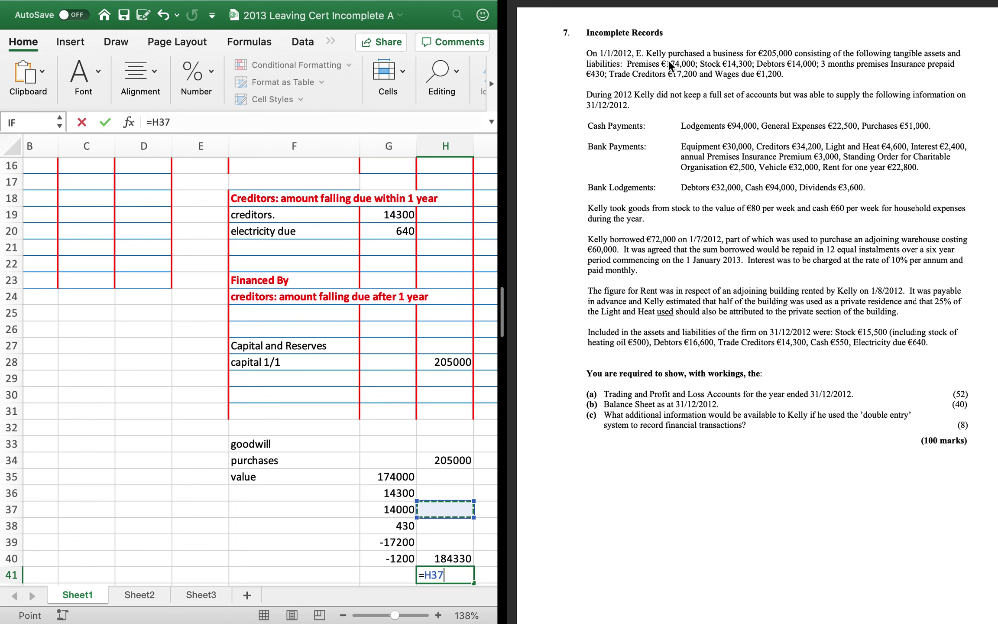
{"action": "type", "text": "-"}
{"action": "key", "text": "Up"}
{"action": "key", "text": "Return"}
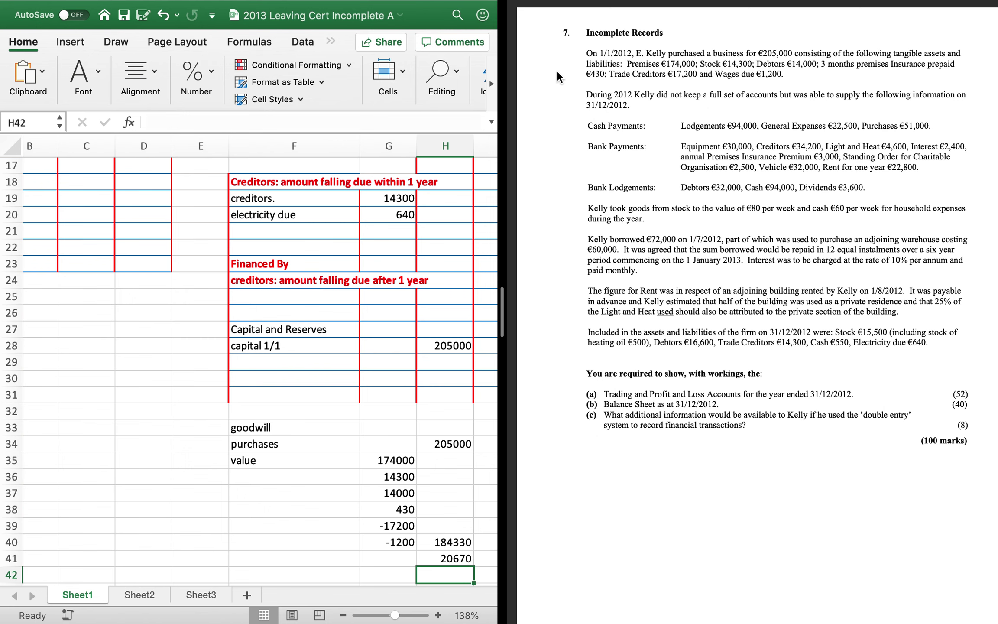
Add "goodwill" in F2 under the Balance Sheet heading, with 20670 in G2
{"action": "scroll", "coordinate": [415, 260], "scroll_direction": "up", "scroll_amount": 8}
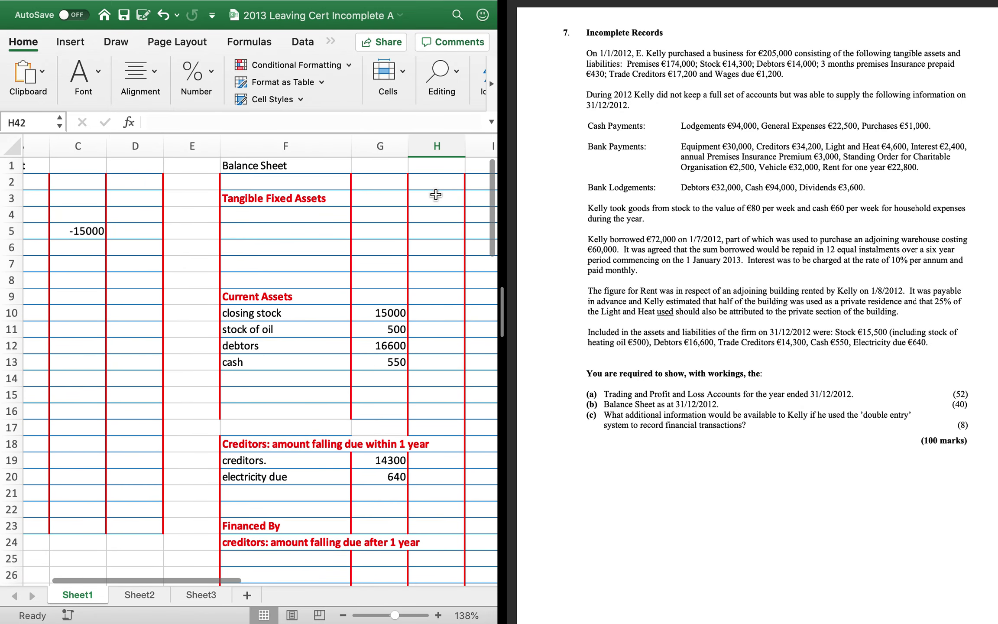
{"action": "left_click", "coordinate": [331, 183]}
{"action": "type", "text": "g"}
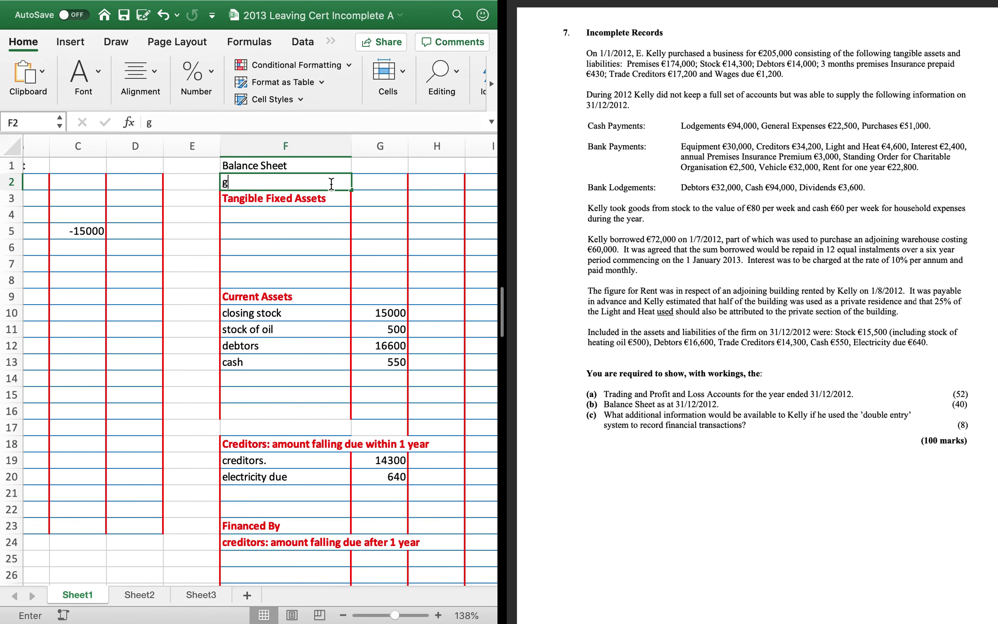
{"action": "type", "text": "oodwill"}
{"action": "key", "text": "Tab"}
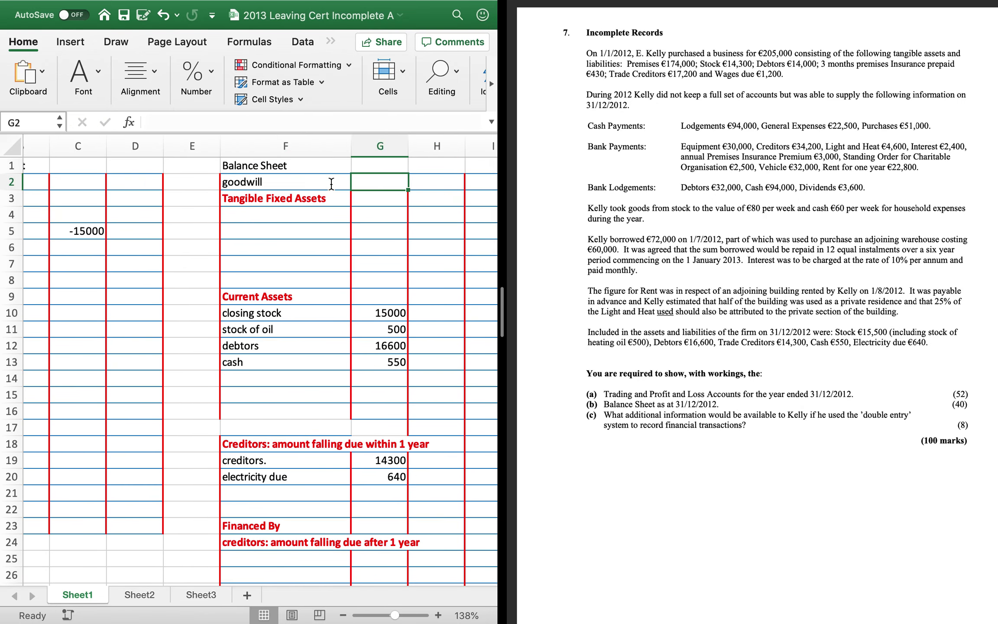
{"action": "type", "text": "20670"}
{"action": "key", "text": "Return"}
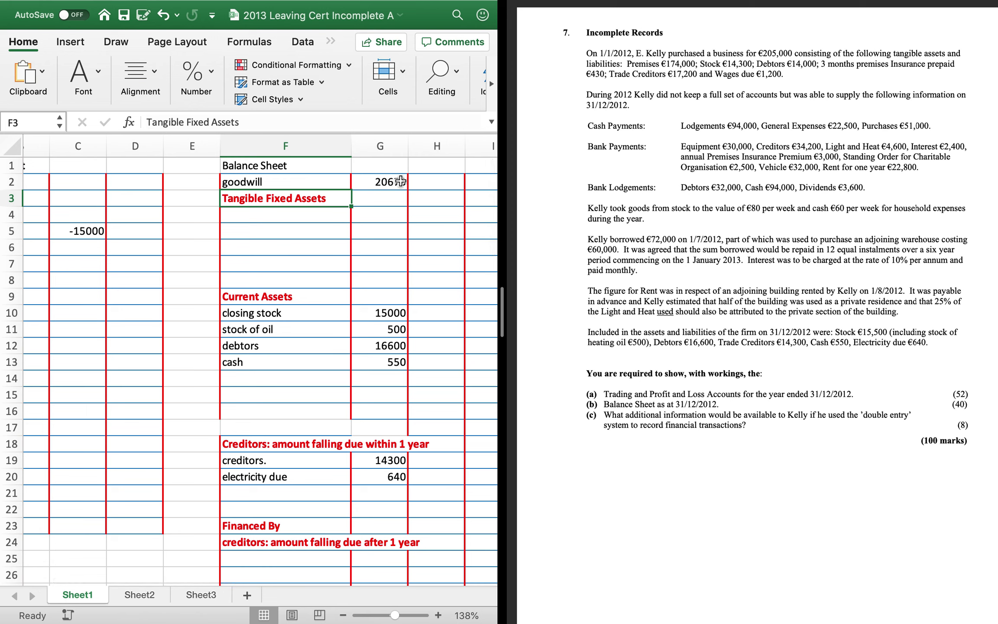
Move the goodwill figure from G2 to I2
{"action": "left_click", "coordinate": [298, 213]}
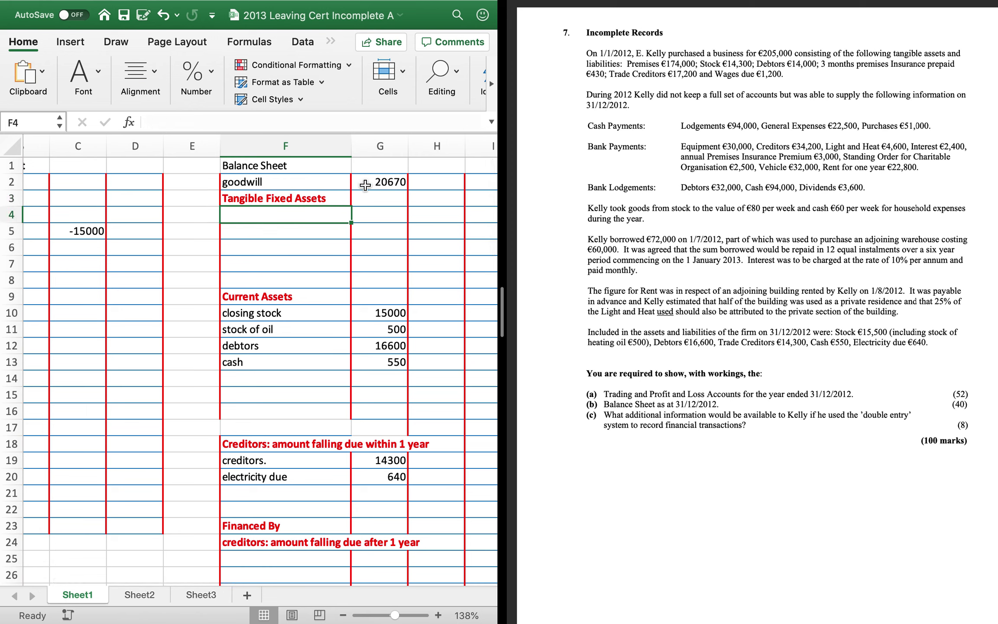
{"action": "scroll", "coordinate": [365, 186], "scroll_direction": "right", "scroll_amount": 2}
{"action": "left_click", "coordinate": [332, 186]}
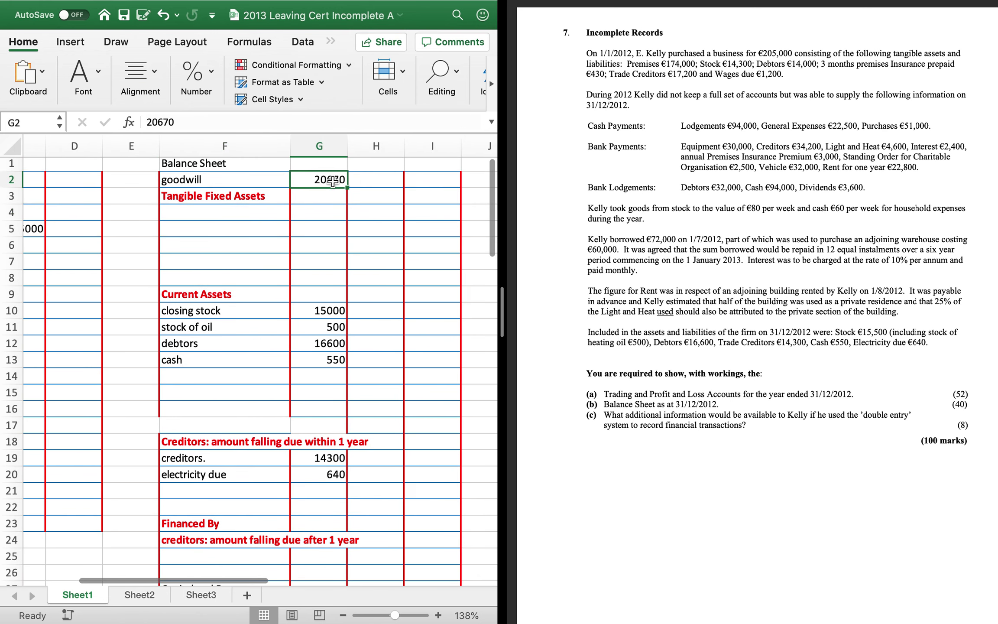
{"action": "key", "text": "super+c"}
{"action": "key", "text": "Right"}
{"action": "key", "text": "Right"}
{"action": "key", "text": "Return"}
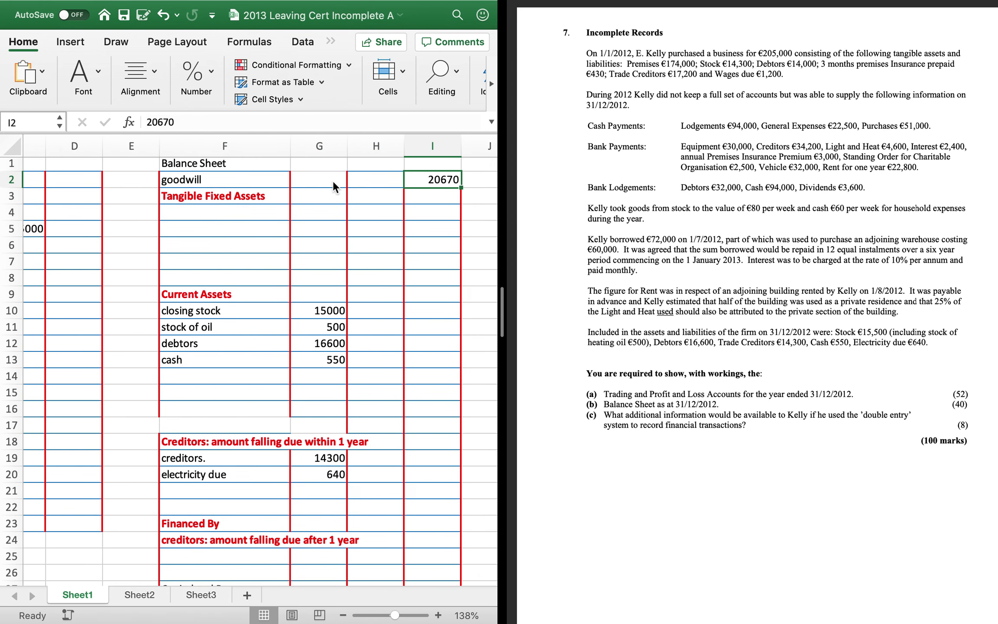
Add a "premises" line in F4 under Tangible Fixed Assets on the balance sheet
{"action": "key", "text": "Down"}
{"action": "key", "text": "Left"}
{"action": "key", "text": "Left"}
{"action": "key", "text": "Left"}
{"action": "key", "text": "Down"}
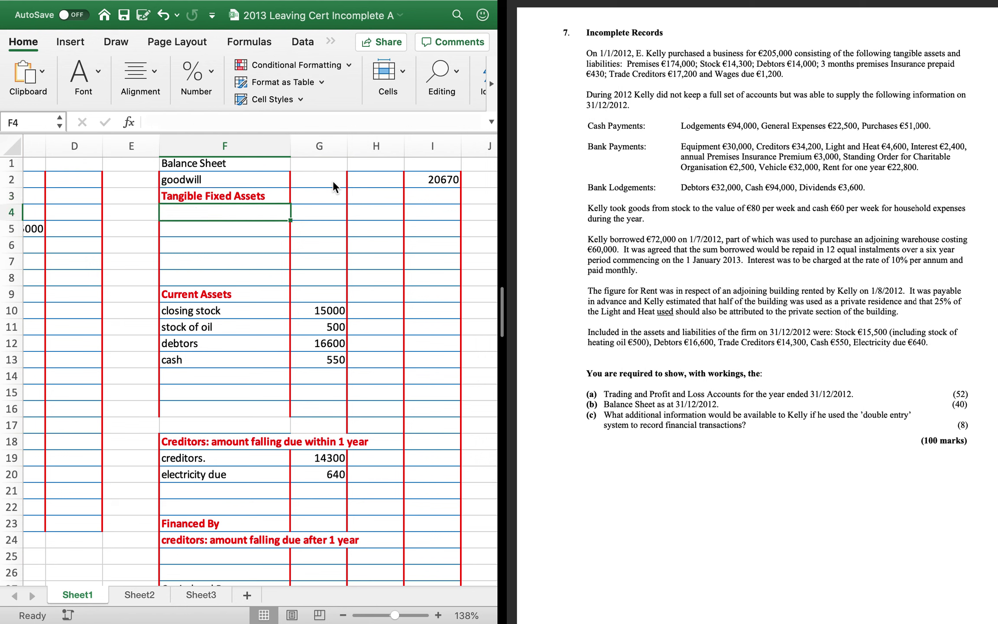
{"action": "key", "text": "Up"}
{"action": "key", "text": "Up"}
{"action": "key", "text": "Right"}
{"action": "key", "text": "Down"}
{"action": "key", "text": "Down"}
{"action": "key", "text": "Left"}
{"action": "type", "text": "premises"}
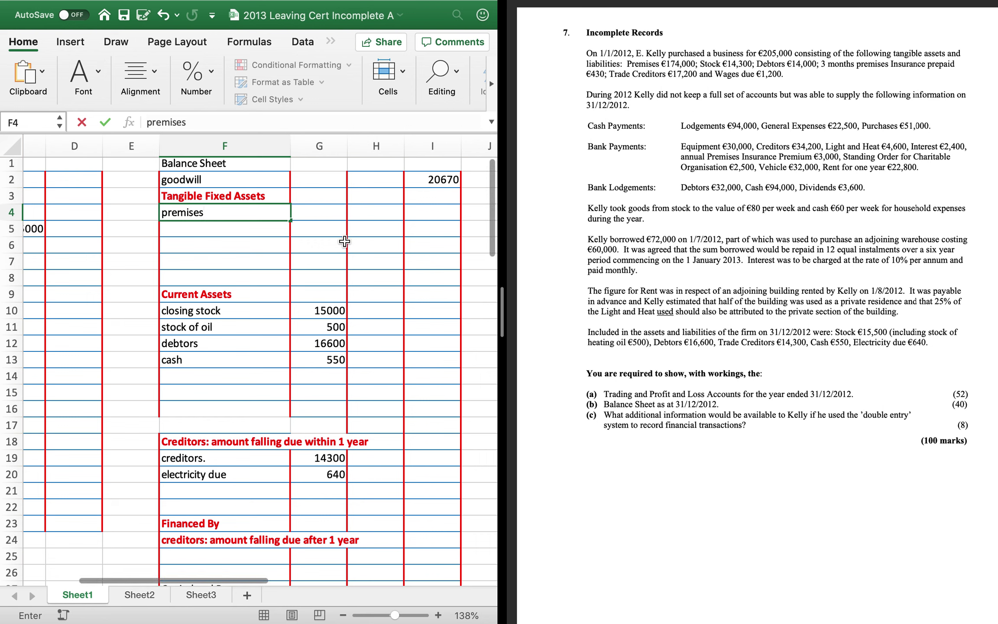
Calculate the premises total in H4 with the formula =174000+60000
{"action": "left_click", "coordinate": [426, 217]}
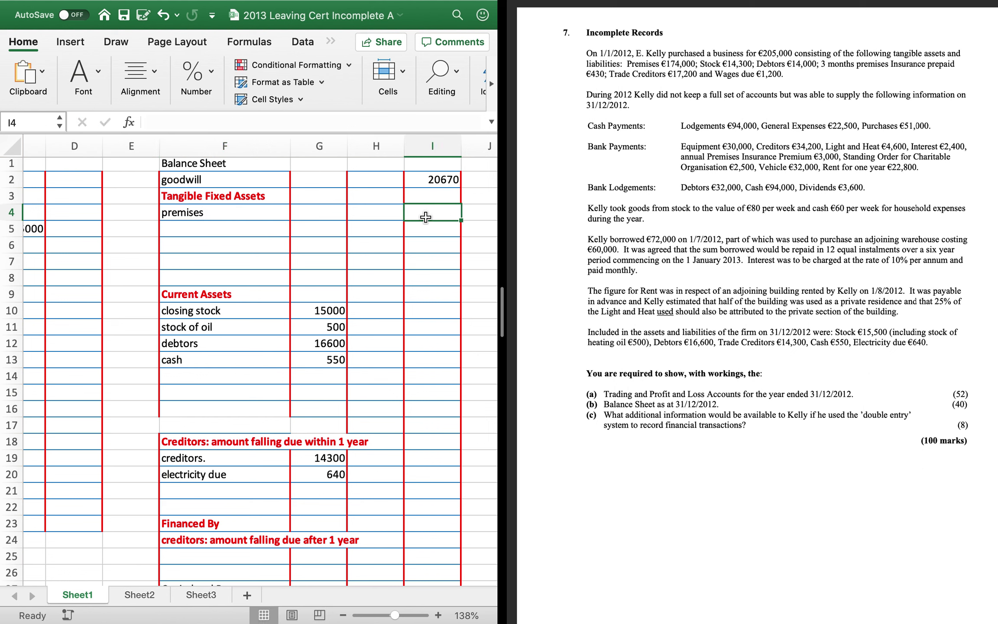
{"action": "key", "text": "Left"}
{"action": "type", "text": "=1"}
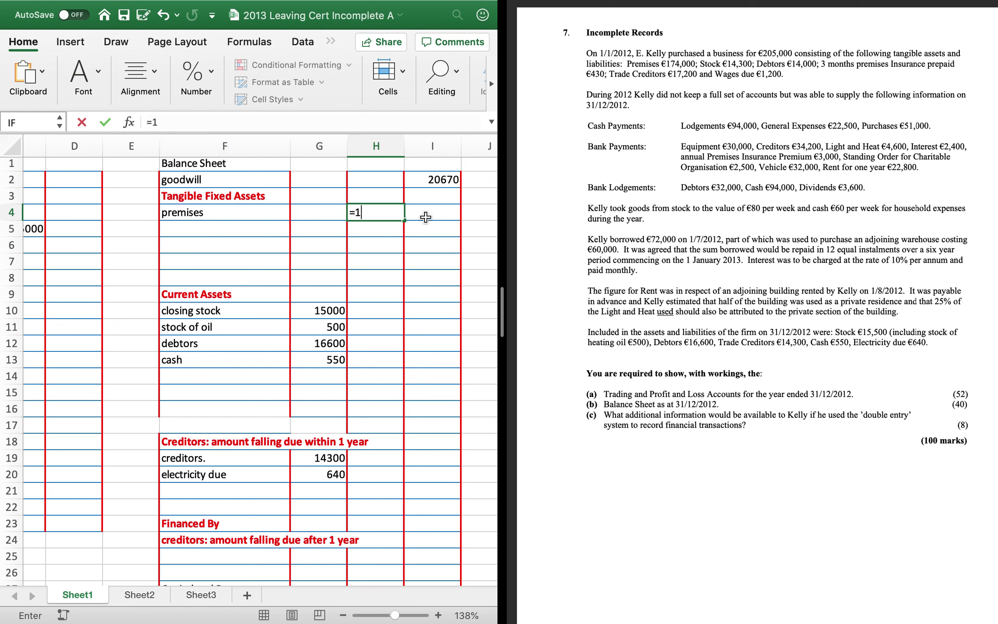
{"action": "type", "text": "74000+60000"}
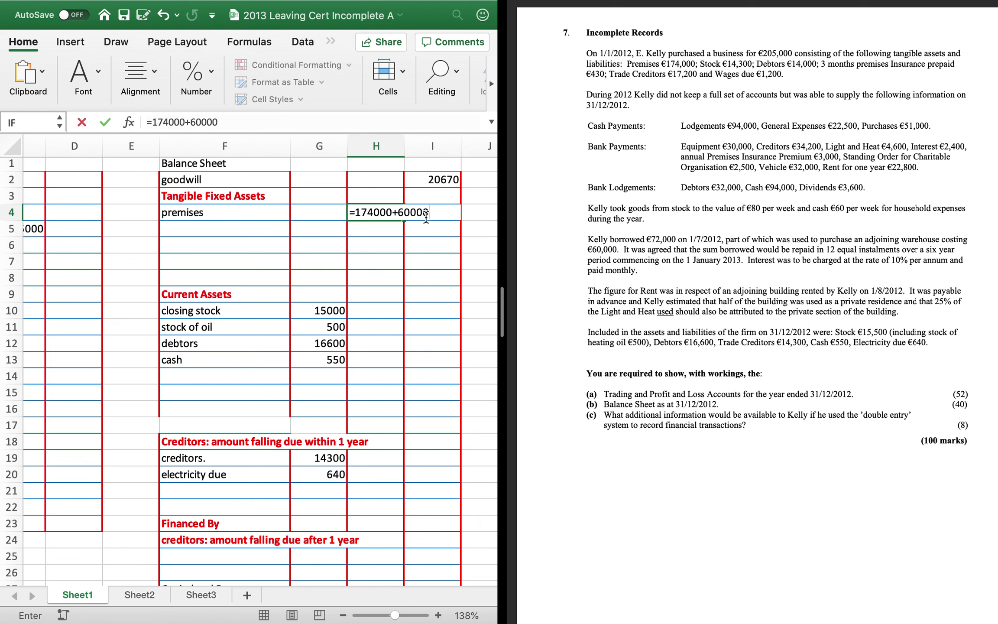
{"action": "key", "text": "Return"}
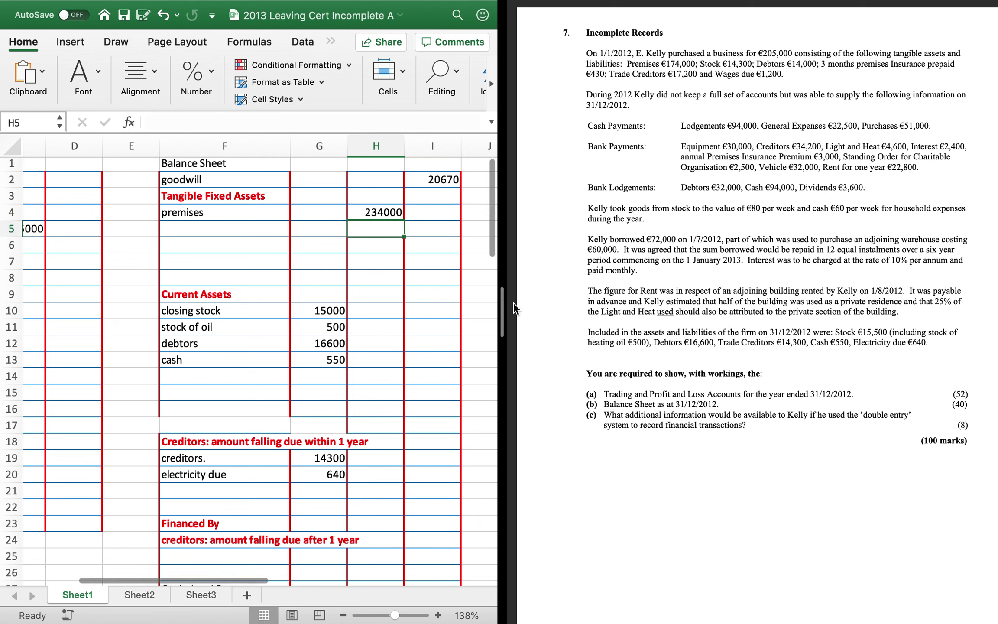
Fill in the premises row with 234000 in G4, 0 in H4 and 234000 in I4
{"action": "key", "text": "Up"}
{"action": "key", "text": "Left"}
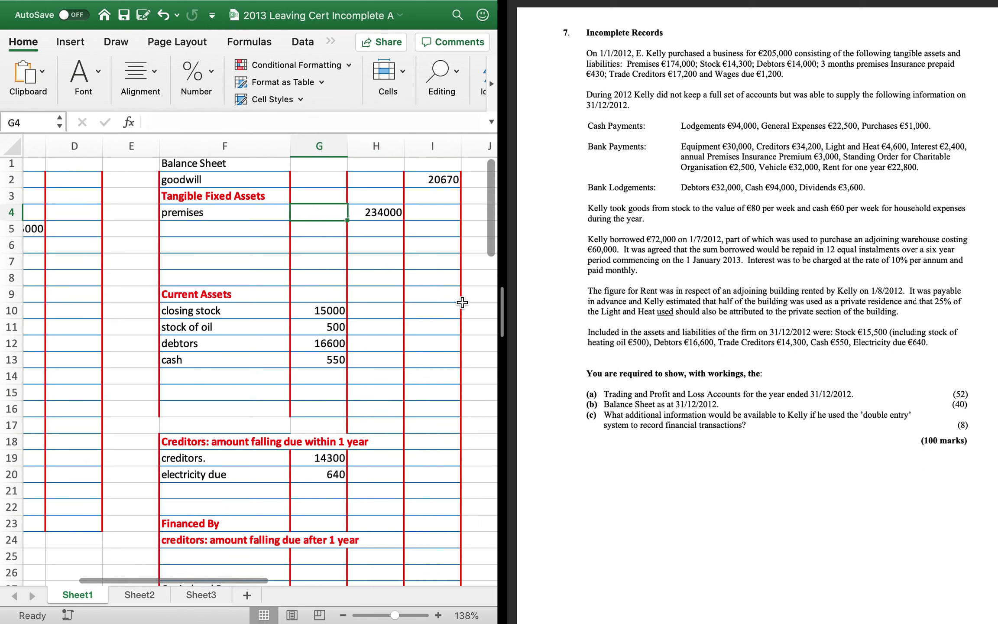
{"action": "type", "text": "234000"}
{"action": "key", "text": "Tab"}
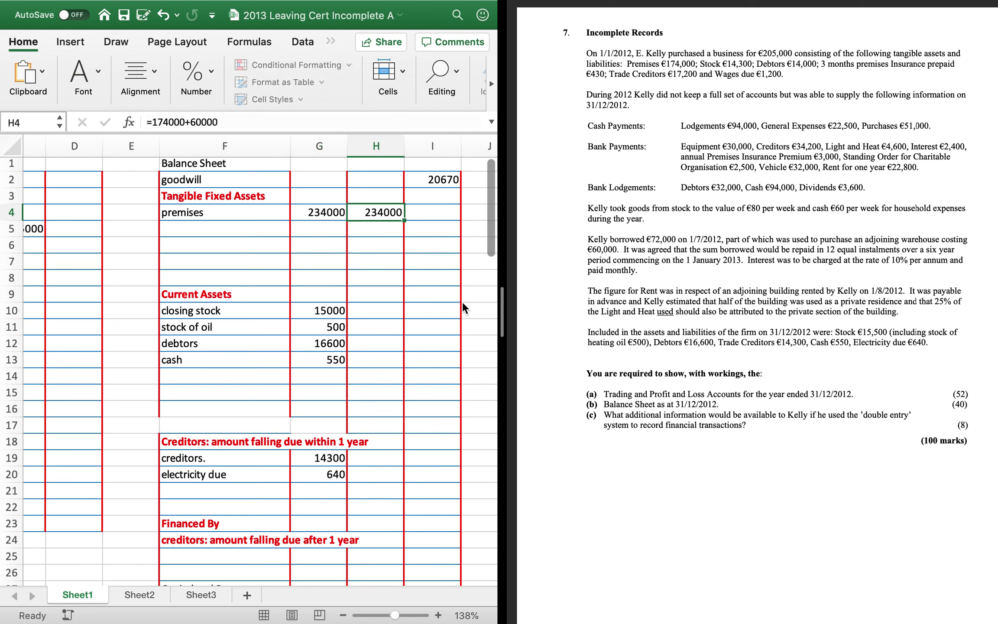
{"action": "type", "text": "0"}
{"action": "key", "text": "Tab"}
{"action": "type", "text": "234"}
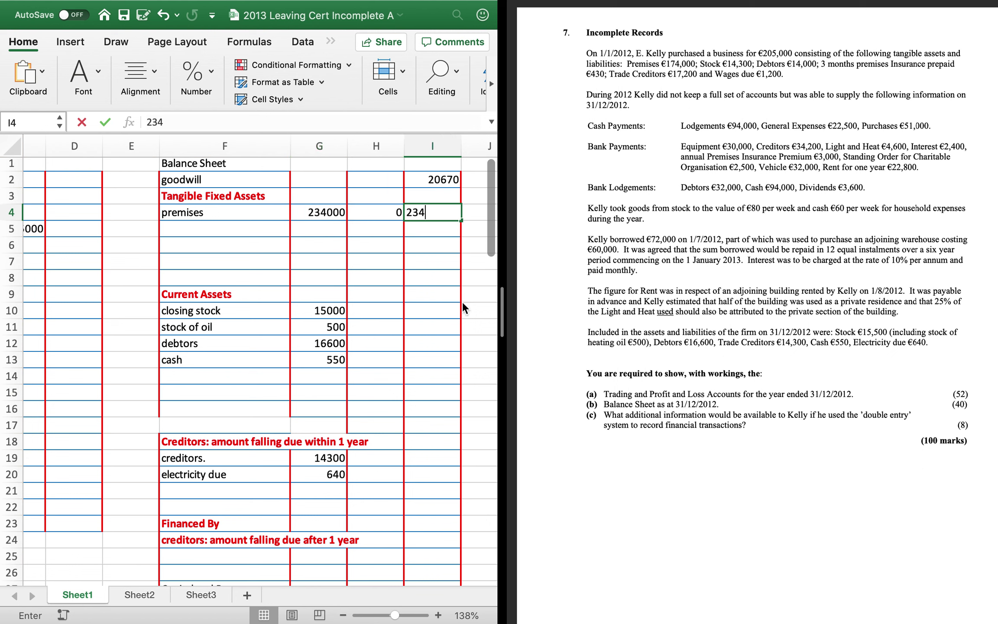
{"action": "type", "text": "000"}
{"action": "key", "text": "Return"}
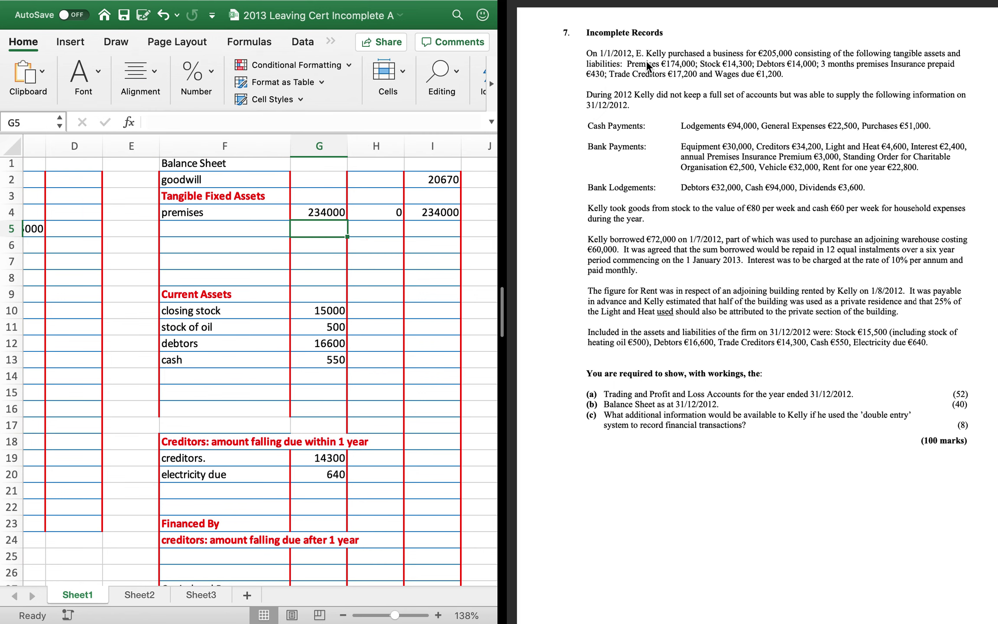
Enter 14300 for opening stock in C3 of the trading profit and loss account
{"action": "key", "text": "Left"}
{"action": "key", "text": "Left"}
{"action": "key", "text": "Left"}
{"action": "key", "text": "Left"}
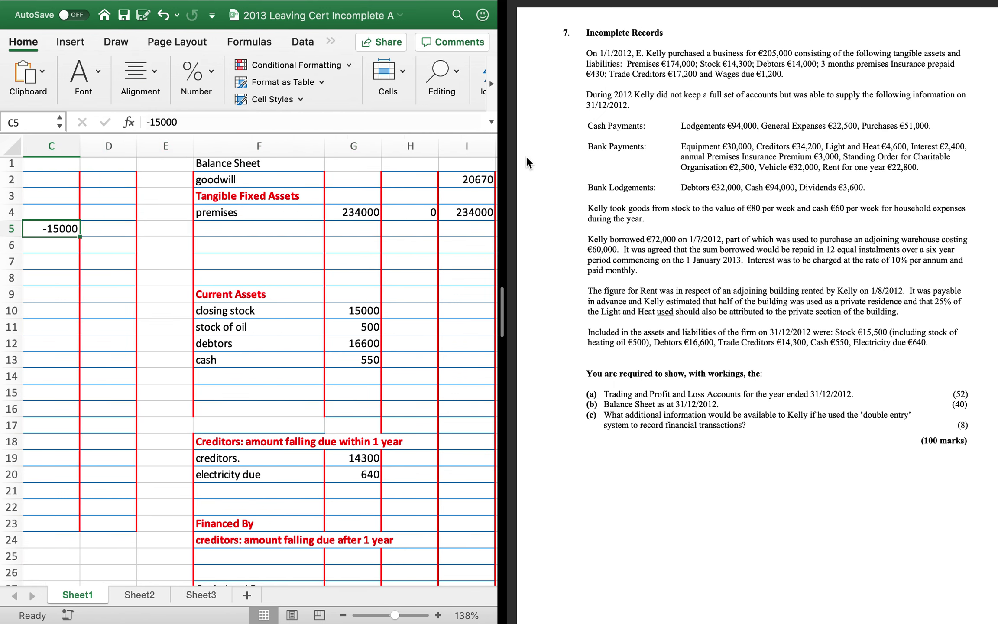
{"action": "key", "text": "Left"}
{"action": "key", "text": "Left"}
{"action": "key", "text": "Up"}
{"action": "key", "text": "Up"}
{"action": "key", "text": "Right"}
{"action": "key", "text": "Right"}
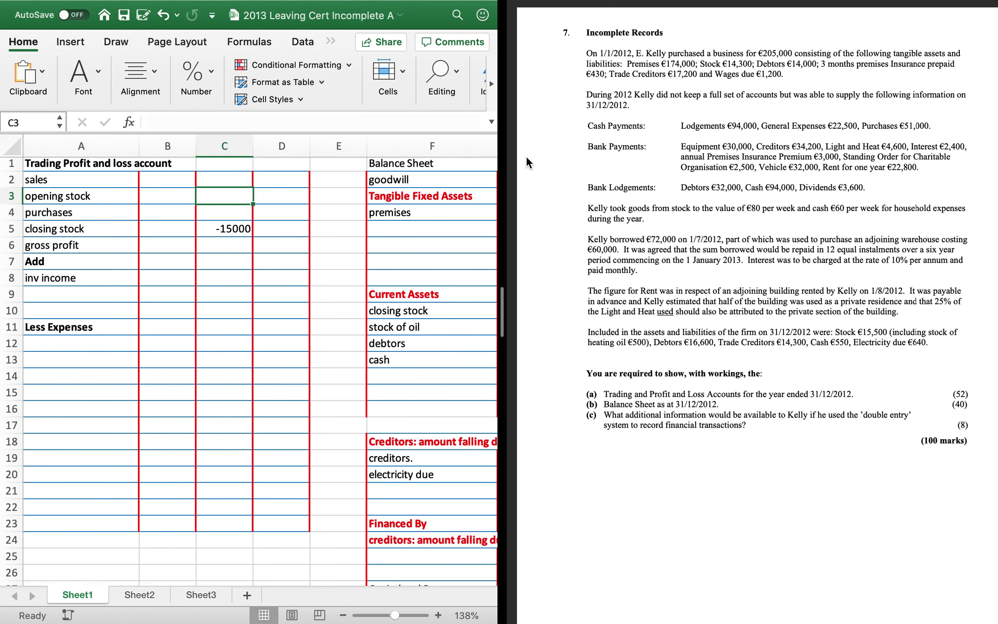
{"action": "type", "text": "14300"}
{"action": "key", "text": "Return"}
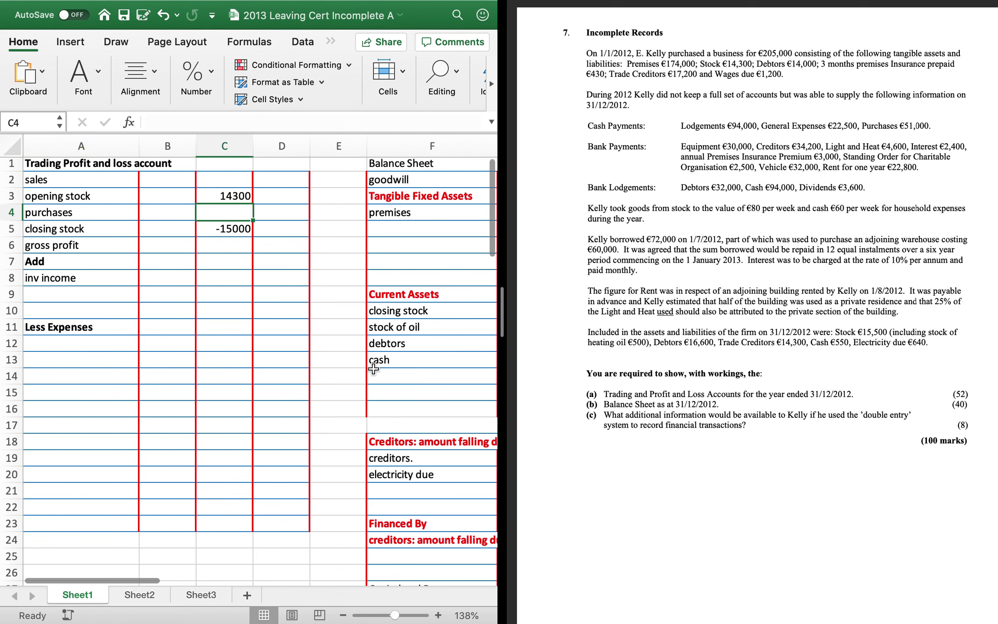
Start a working below the trading account with "sales" in A26 and "credit sales" in A27
{"action": "scroll", "coordinate": [212, 406], "scroll_direction": "down", "scroll_amount": 4}
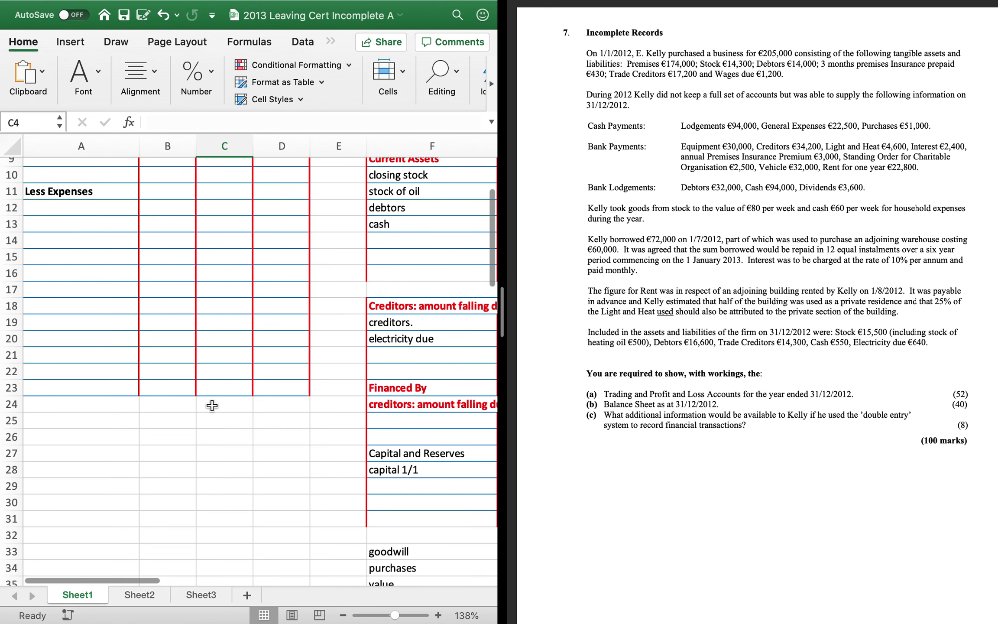
{"action": "left_click", "coordinate": [112, 369]}
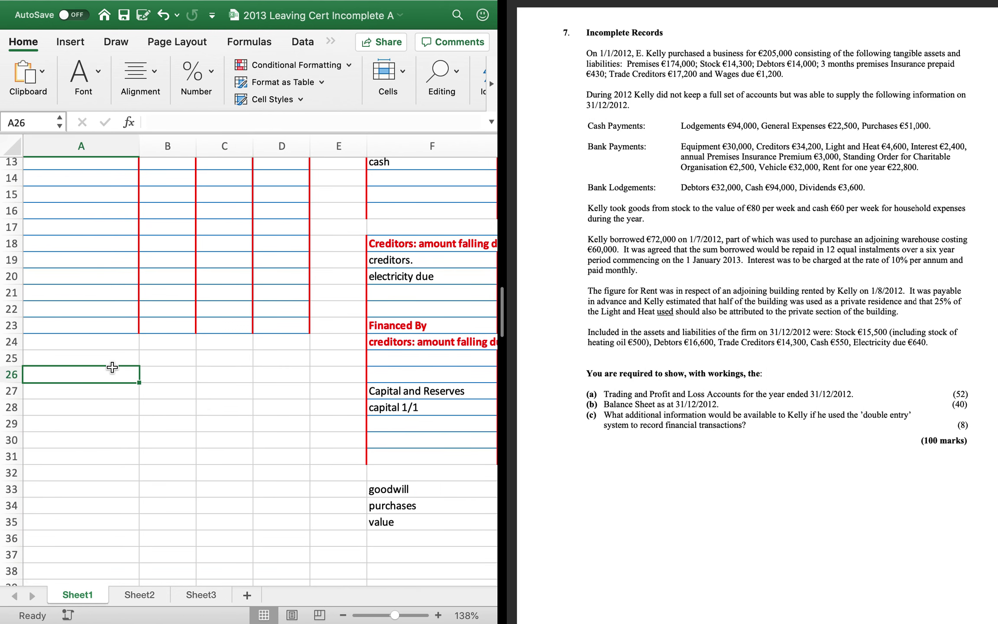
{"action": "type", "text": "sales"}
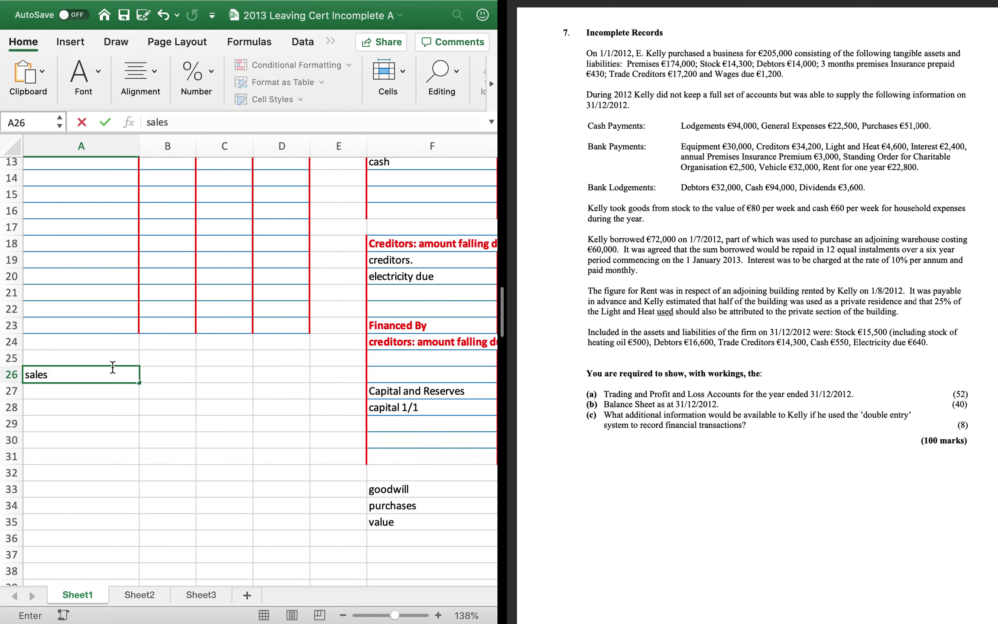
{"action": "key", "text": "Return"}
{"action": "type", "text": "cr"}
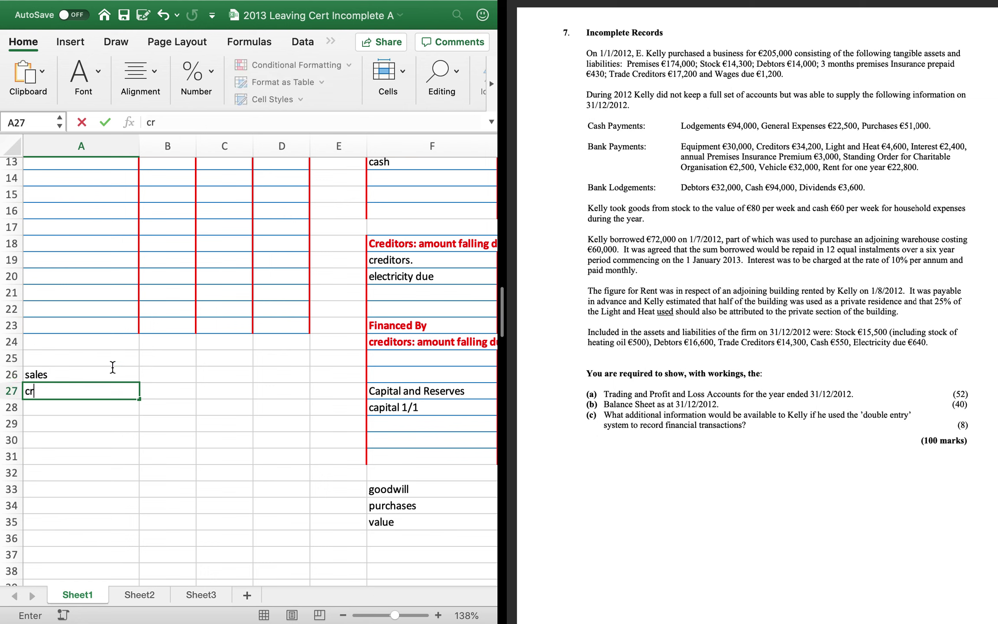
{"action": "type", "text": "edit sales"}
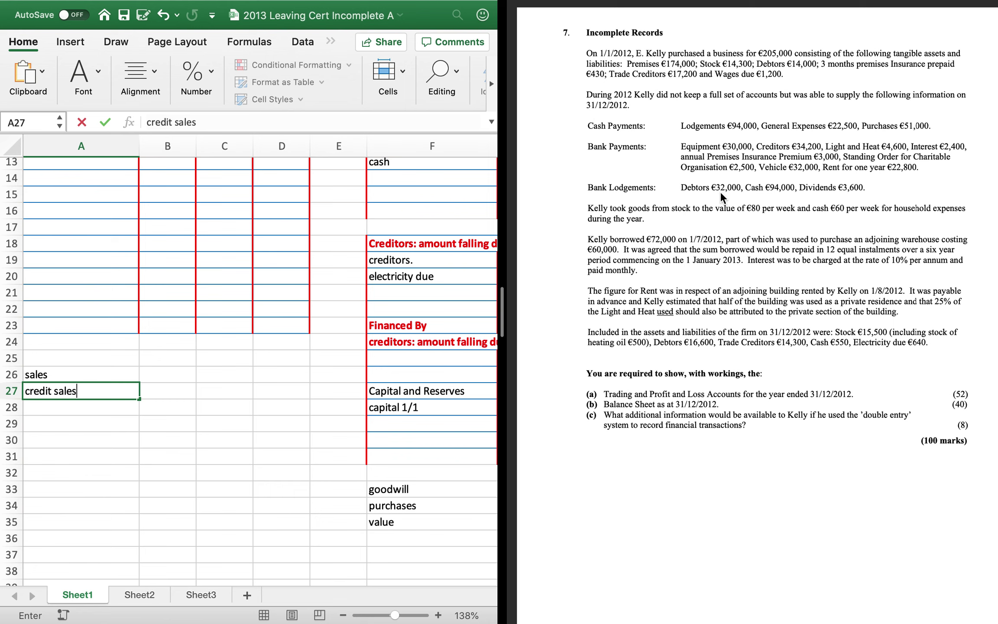
{"action": "key", "text": "Tab"}
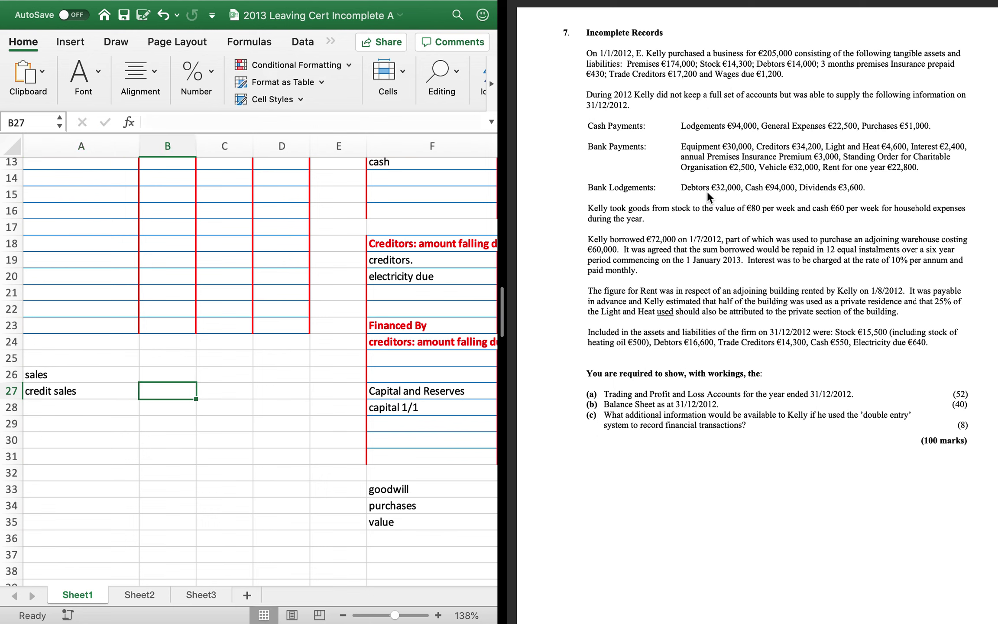
{"action": "type", "text": "32000"}
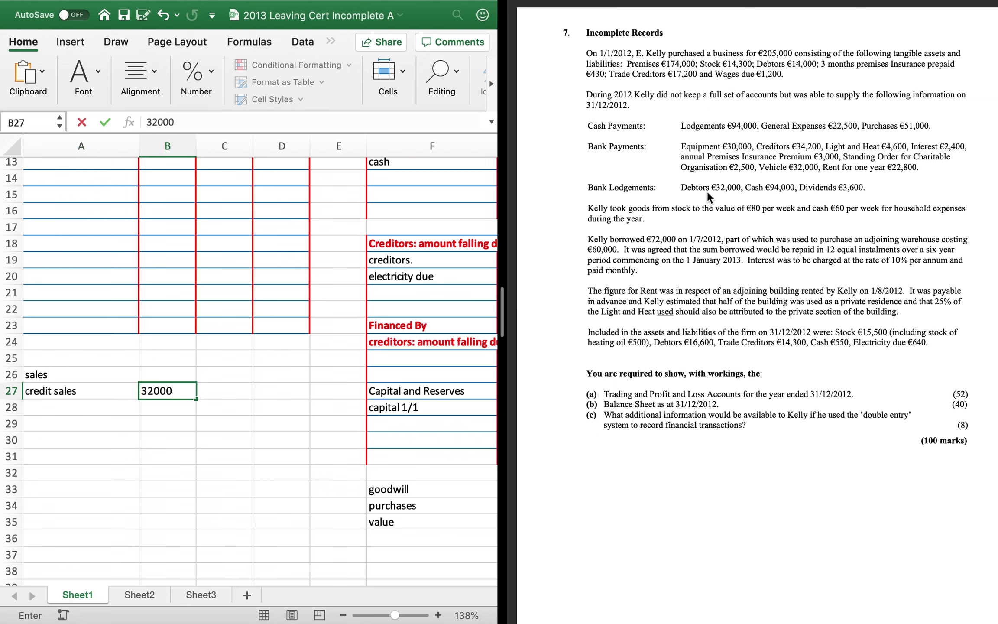
{"action": "type", "text": "-14000+16600"}
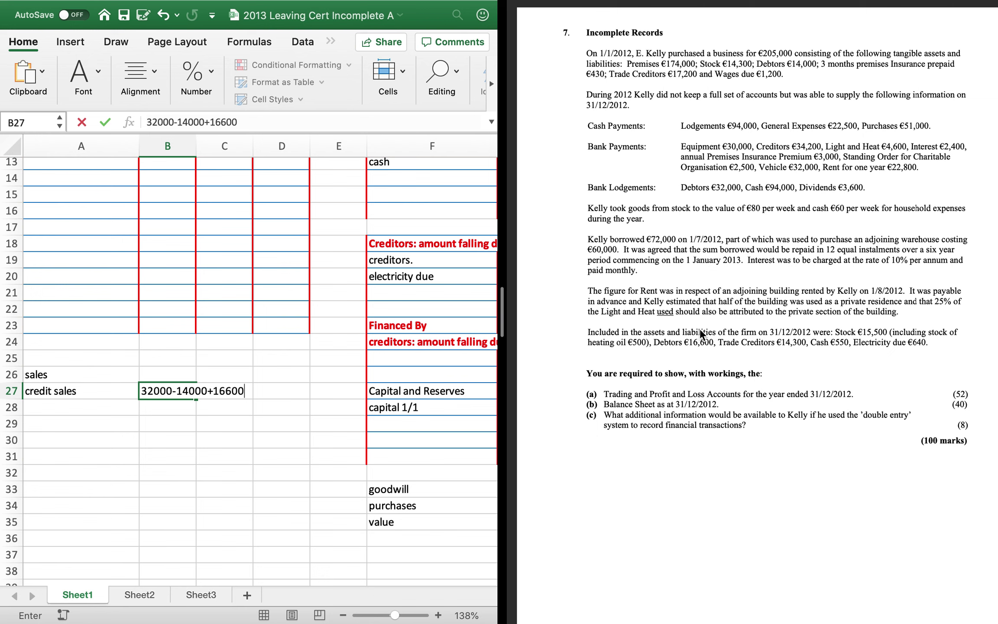
{"action": "key", "text": "Return"}
{"action": "key", "text": "Right"}
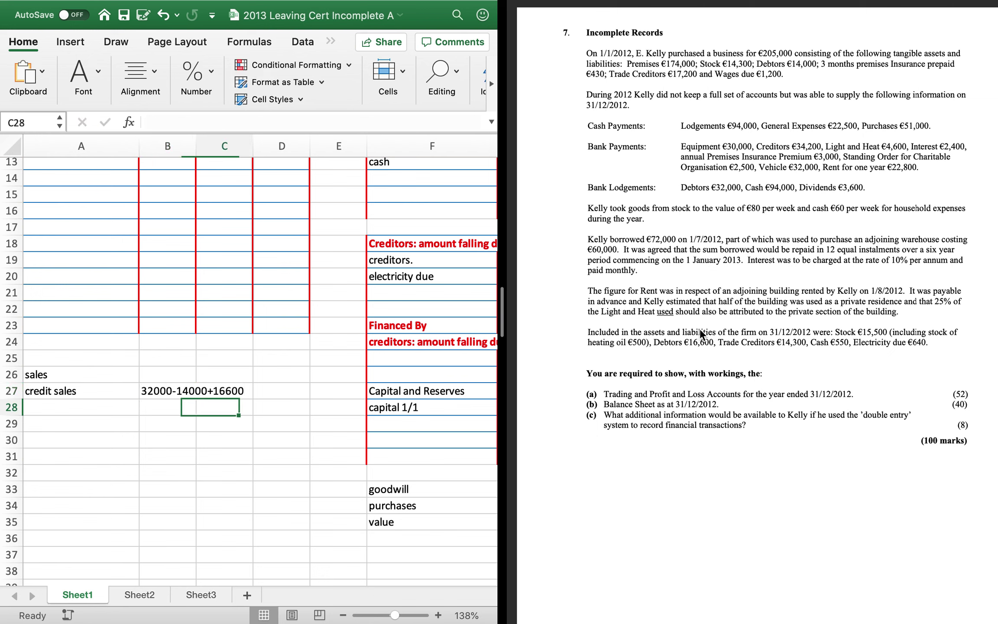
{"action": "key", "text": "Up"}
{"action": "key", "text": "Right"}
{"action": "type", "text": "="}
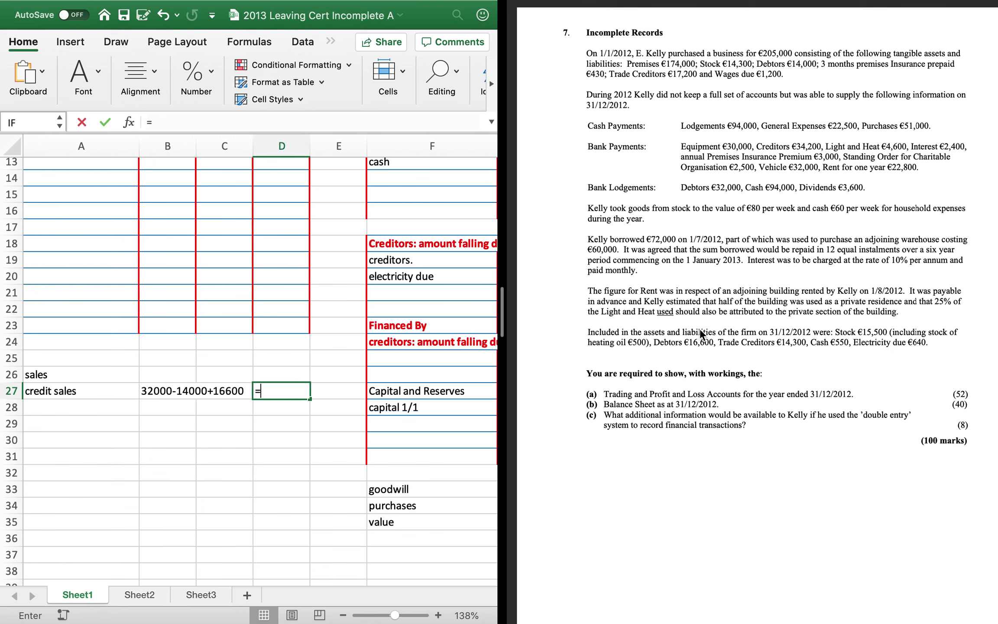
{"action": "type", "text": "32000-140"}
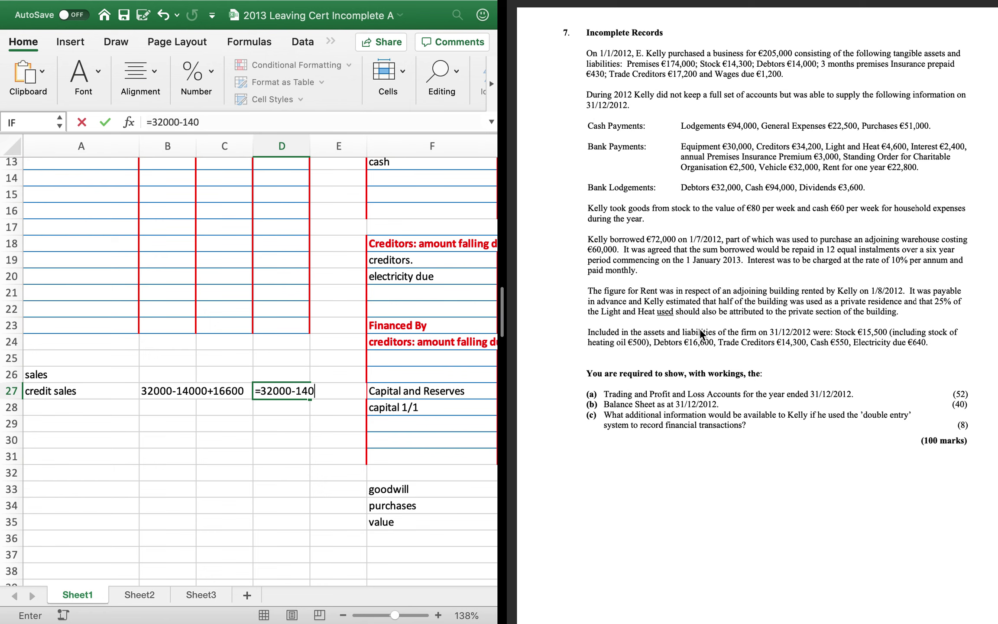
{"action": "type", "text": "00+16600"}
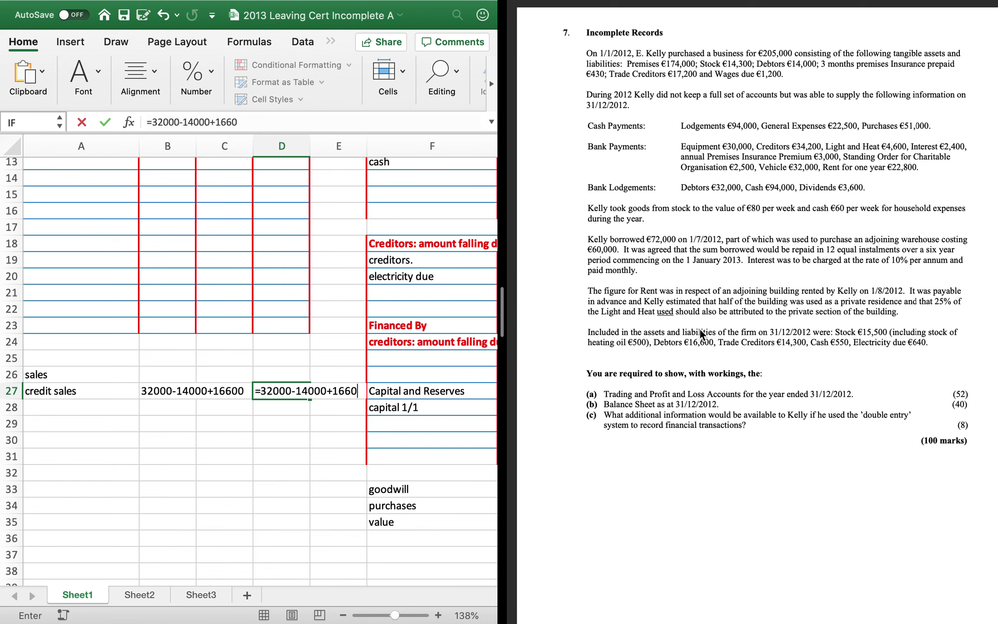
{"action": "key", "text": "Return"}
Add the label "cash sales" in A28 below the credit sales line
{"action": "key", "text": "Left"}
{"action": "key", "text": "Left"}
{"action": "key", "text": "Left"}
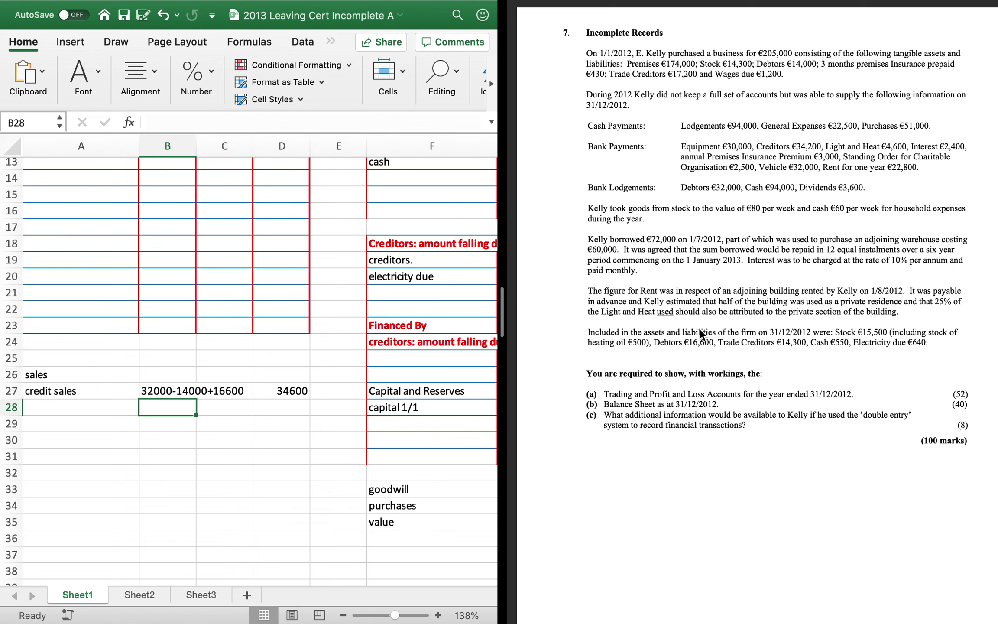
{"action": "type", "text": "cash"}
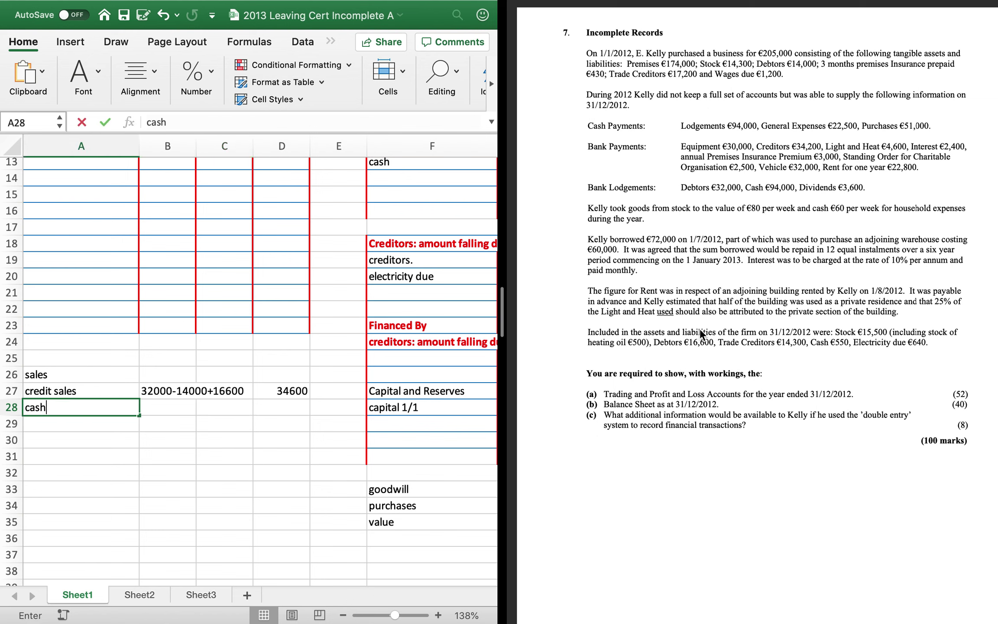
{"action": "type", "text": " sales"}
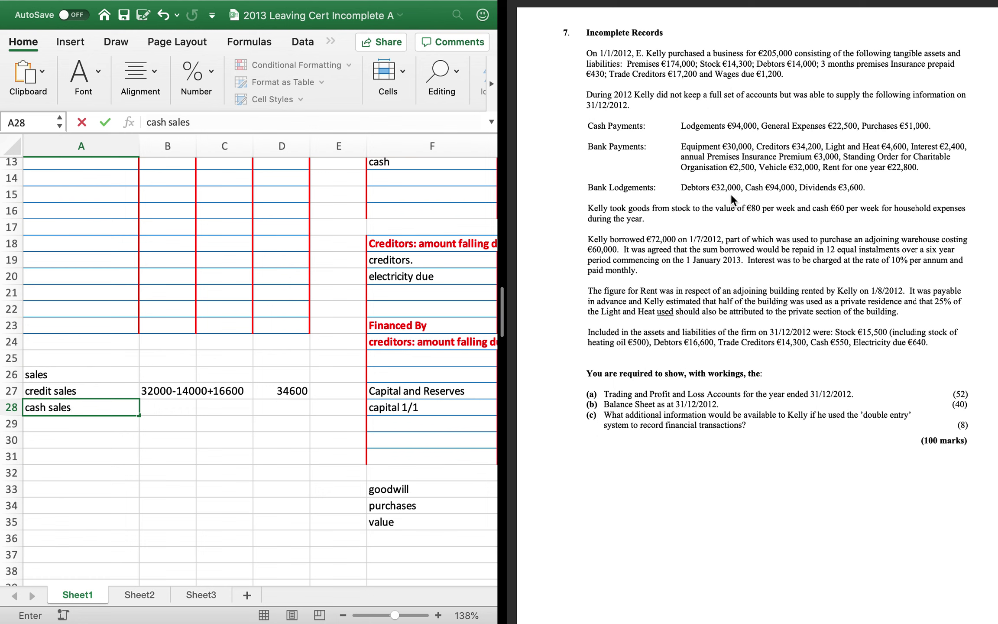
{"action": "key", "text": "Return"}
Write the cash sales working 94000+22500+51000 as text in B28
{"action": "key", "text": "Up"}
{"action": "key", "text": "Right"}
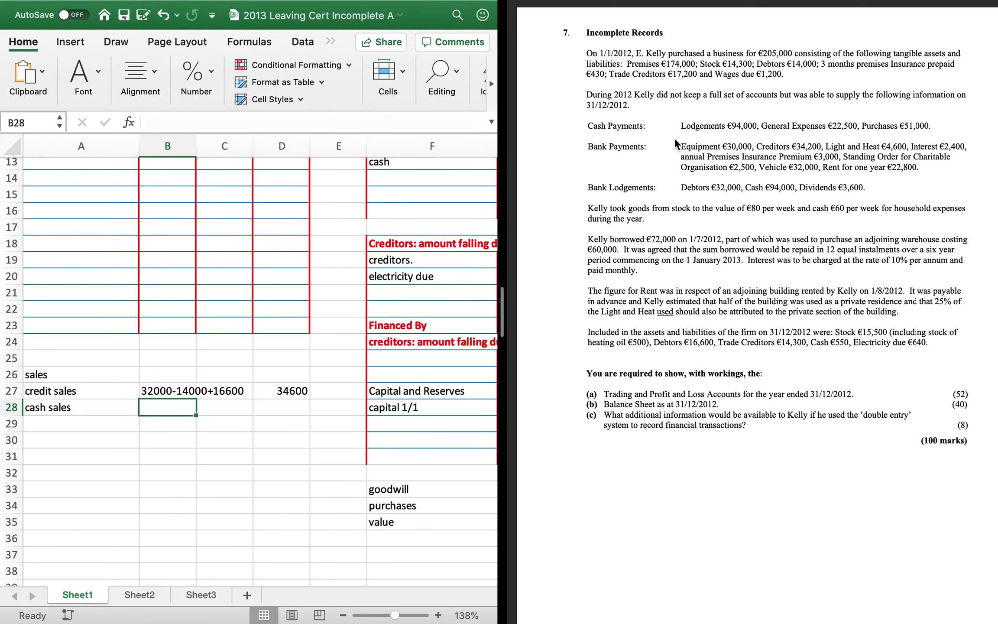
{"action": "type", "text": "94000"}
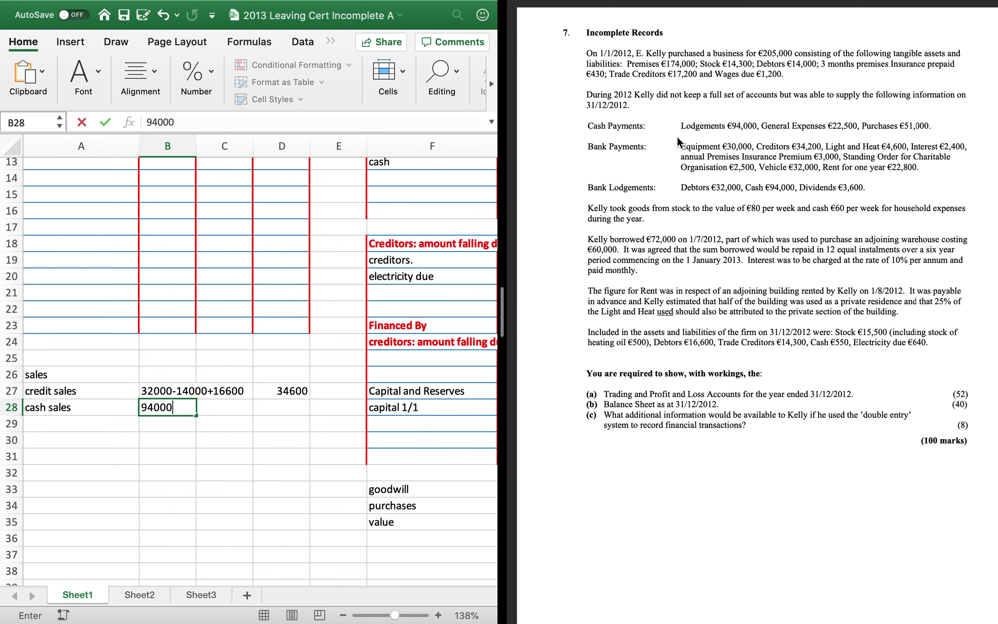
{"action": "type", "text": "+22500_5100"}
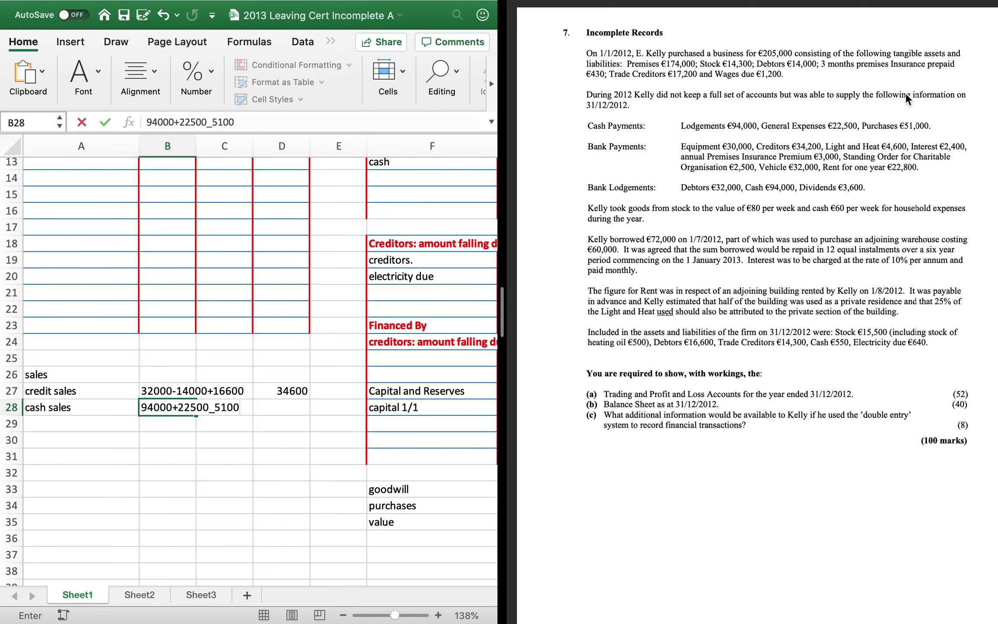
{"action": "key", "text": "BackSpace"}
{"action": "key", "text": "BackSpace"}
{"action": "key", "text": "BackSpace"}
{"action": "key", "text": "BackSpace"}
{"action": "key", "text": "BackSpace"}
{"action": "type", "text": "+51000"}
{"action": "key", "text": "Return"}
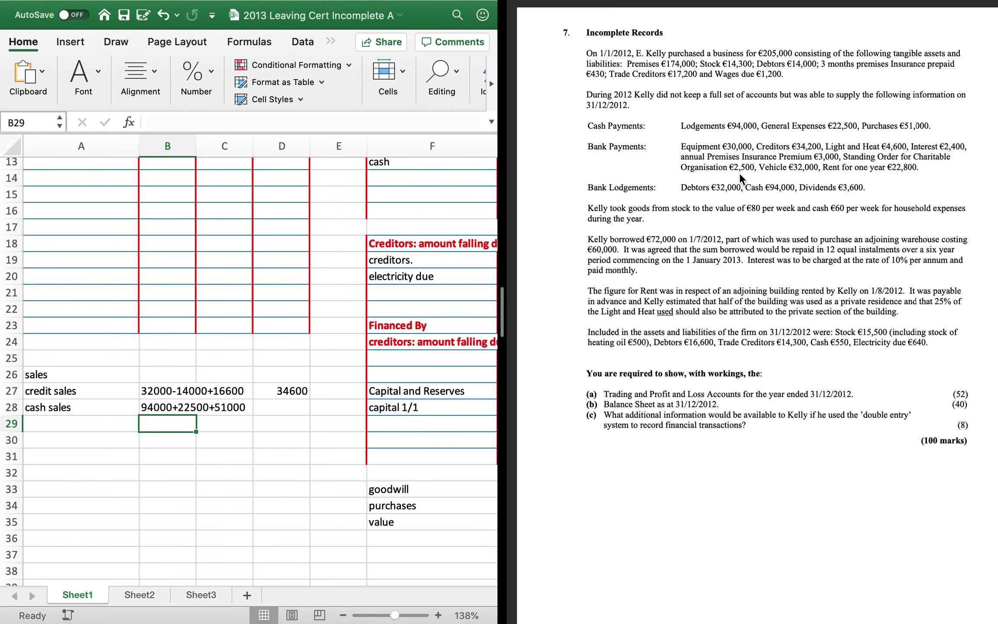
Begin a second cash sales working line with `+ in B29 and calculate the year's cash drawings in B30 with =60*52
{"action": "type", "text": "`+"}
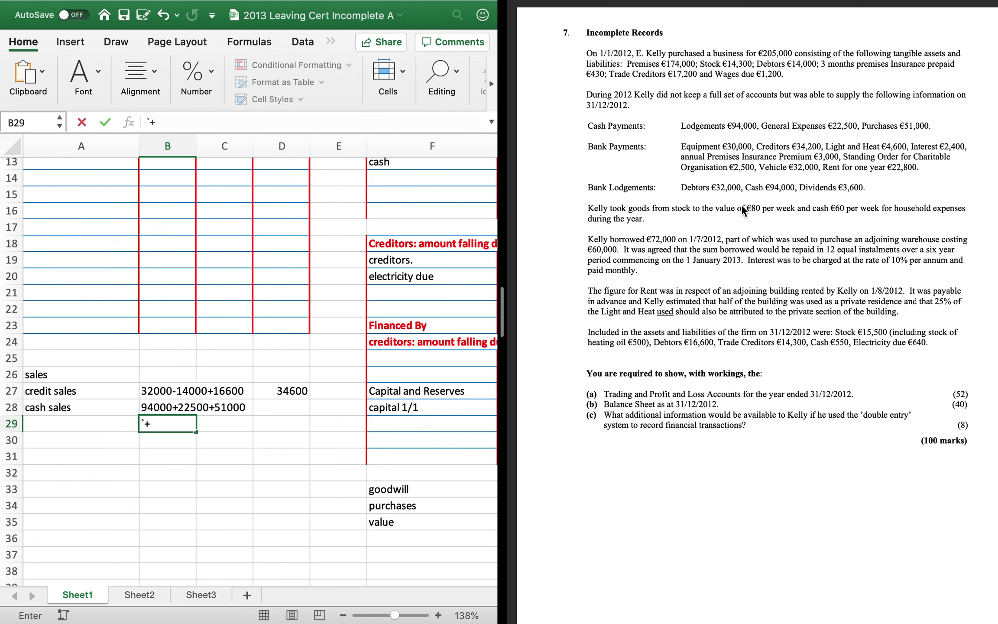
{"action": "key", "text": "Return"}
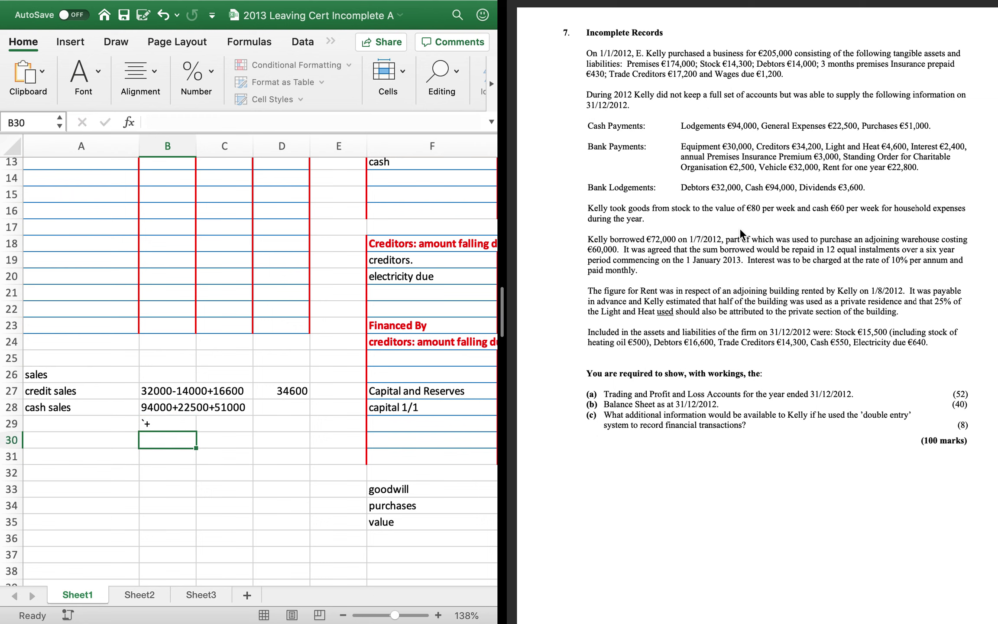
{"action": "type", "text": "=60"}
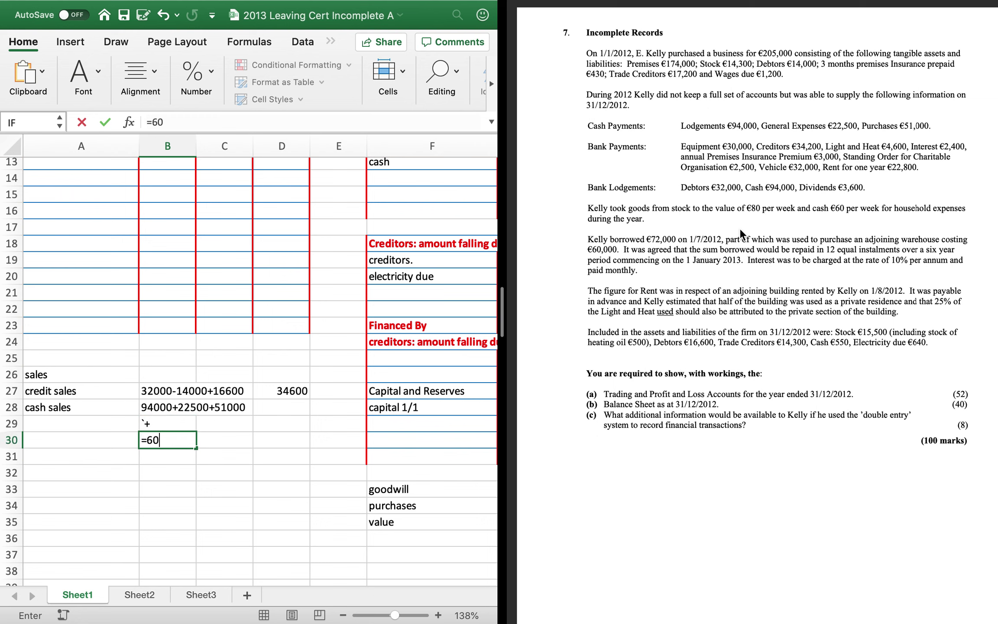
{"action": "type", "text": "*52"}
{"action": "key", "text": "Return"}
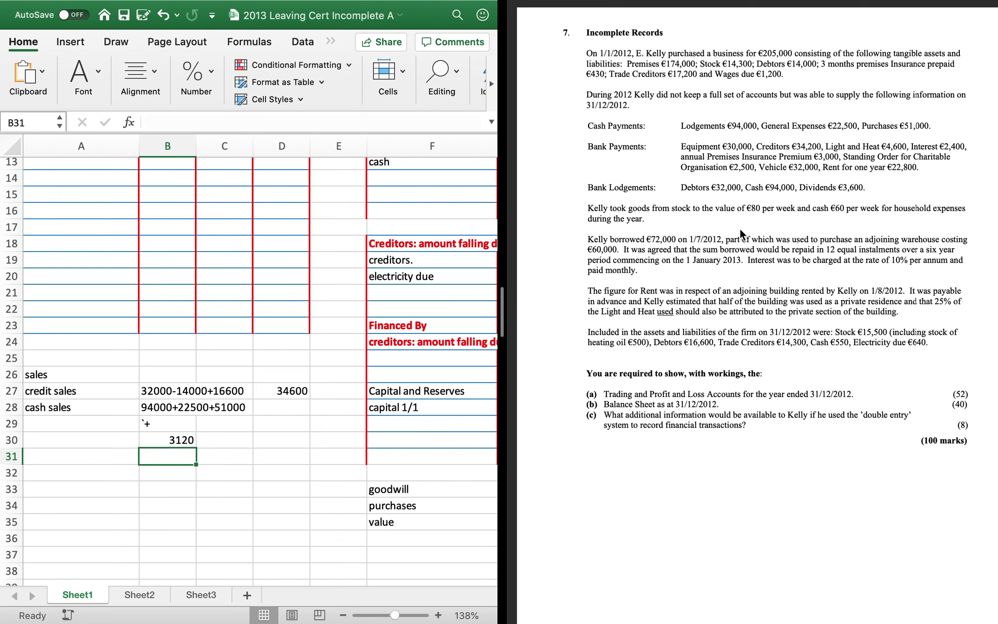
Extend the cash sales working in B29 to `+3120+550 and clear the scratch drawings calculation in B30
{"action": "key", "text": "Up"}
{"action": "key", "text": "Up"}
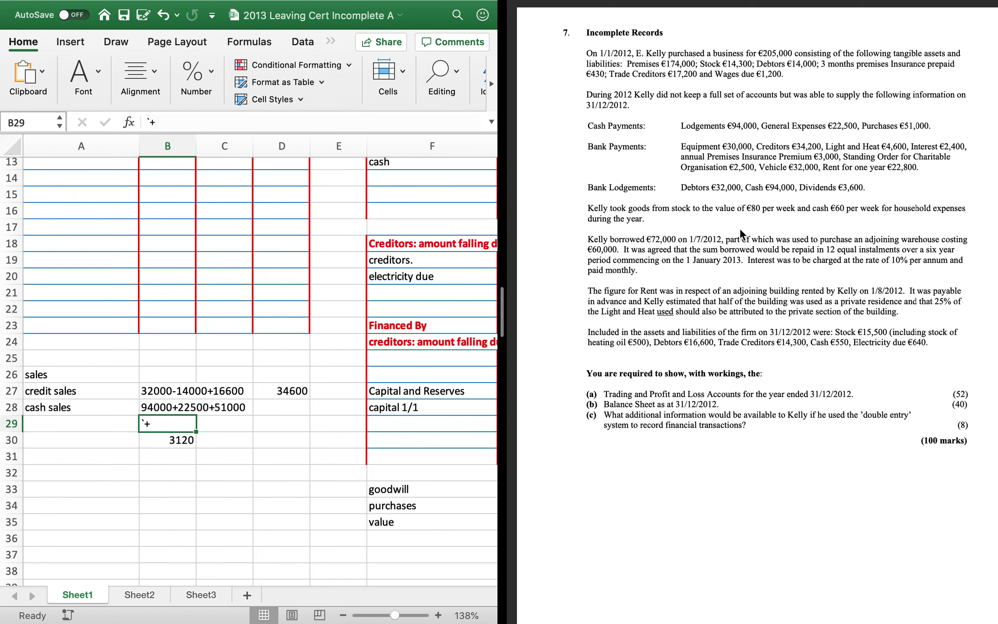
{"action": "left_click", "coordinate": [263, 123]}
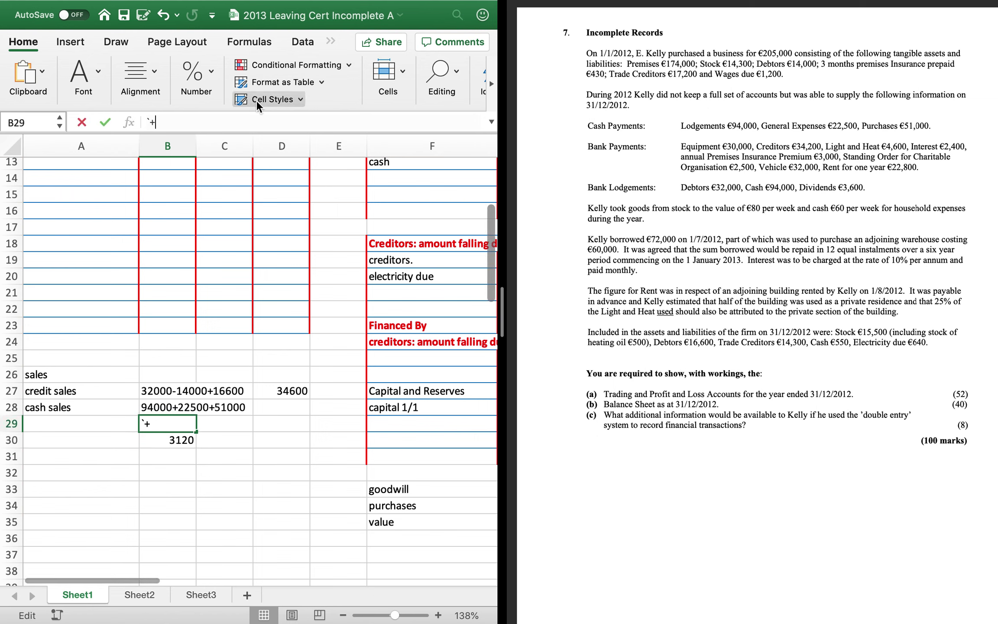
{"action": "type", "text": "3120"}
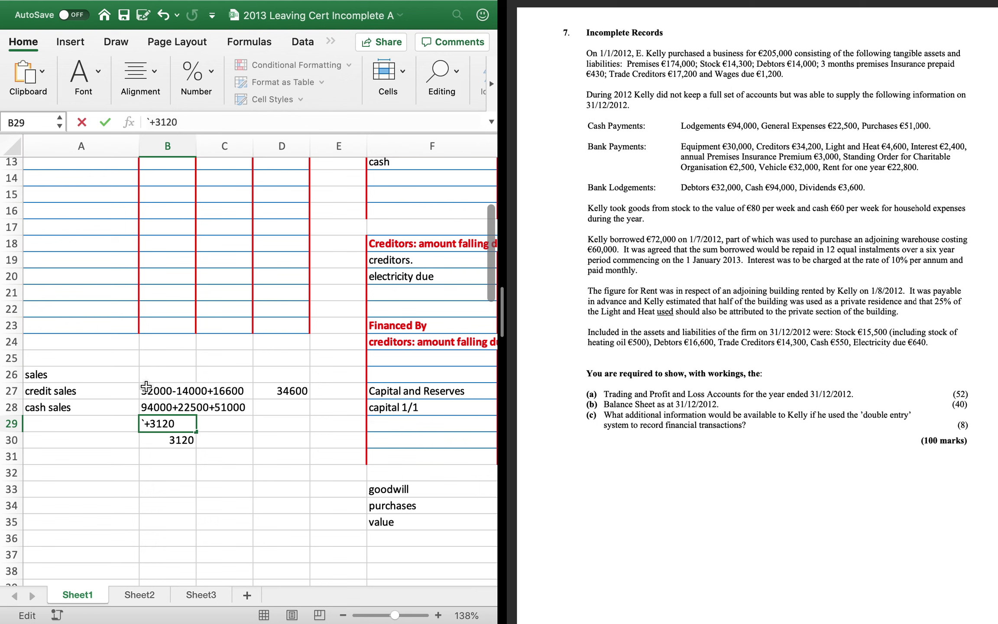
{"action": "left_click", "coordinate": [181, 438]}
{"action": "key", "text": "Delete"}
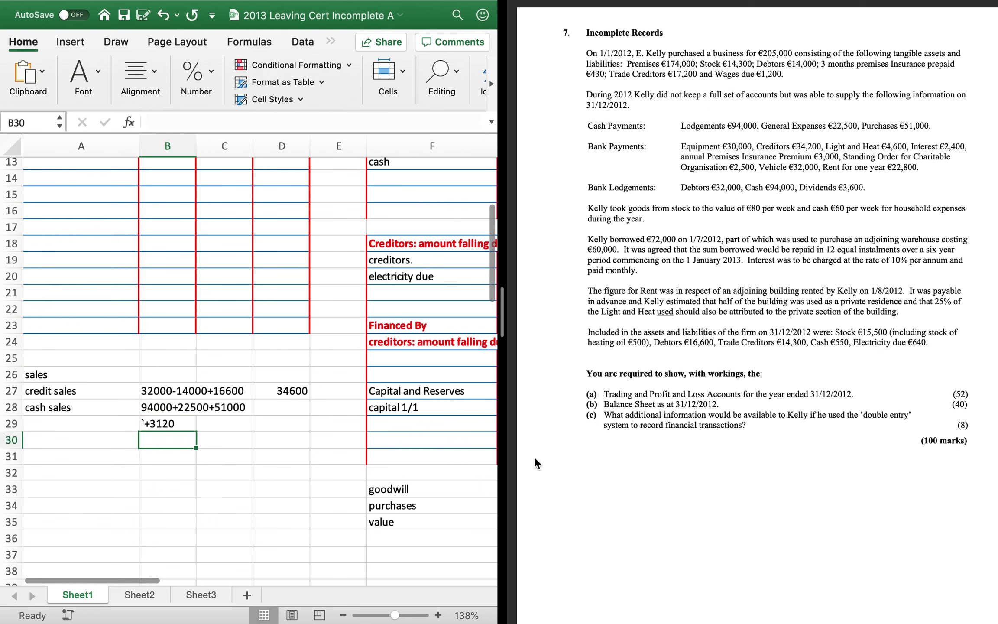
{"action": "double_click", "coordinate": [181, 423]}
{"action": "type", "text": "+550"}
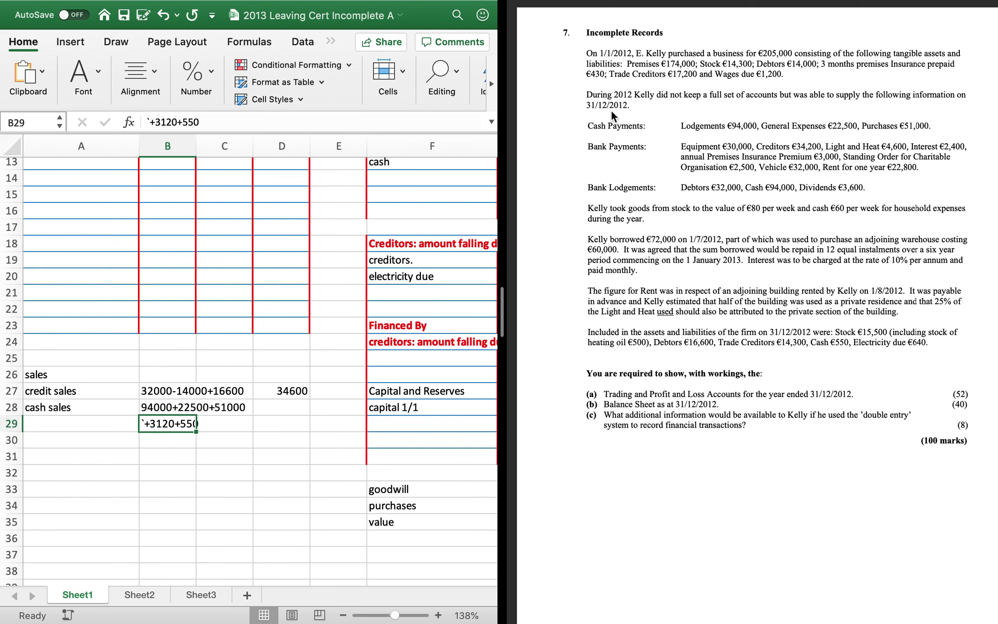
Calculate cash sales in D29 with the formula =94000+22500+51000+3120+550
{"action": "key", "text": "Tab"}
{"action": "key", "text": "Tab"}
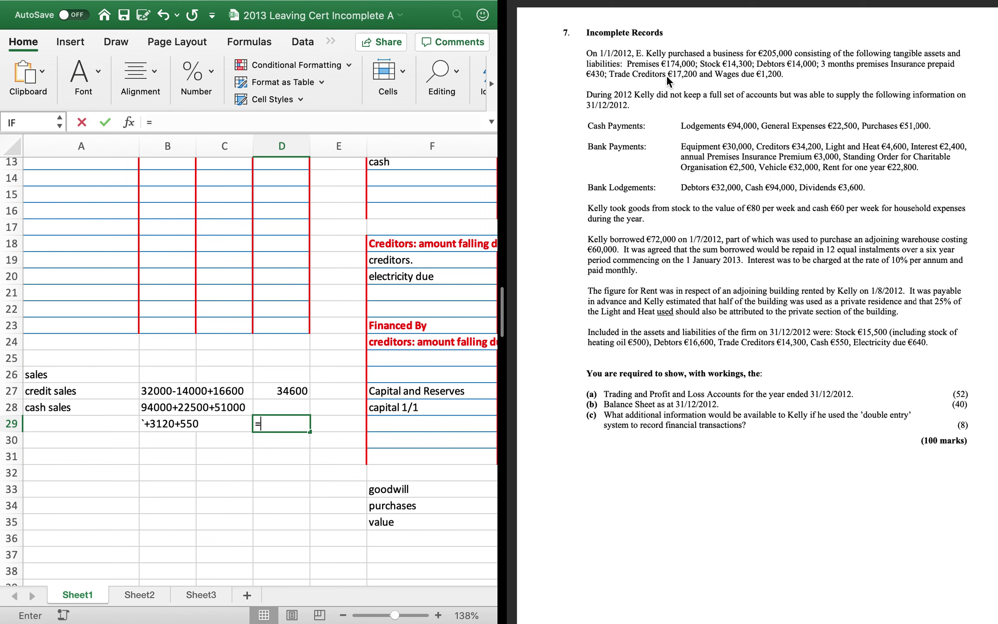
{"action": "type", "text": "94000"}
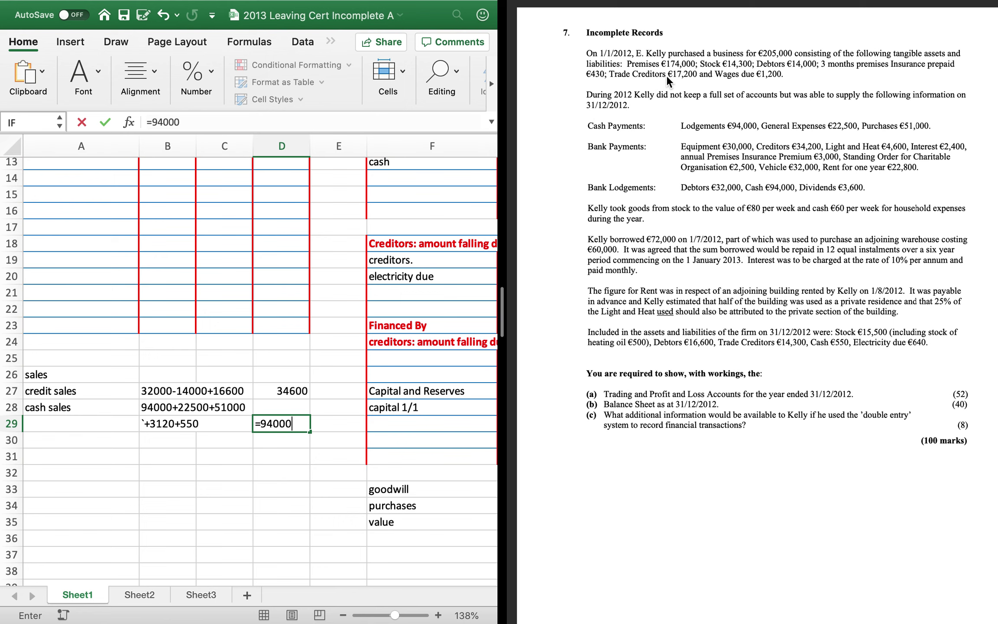
{"action": "type", "text": "+22500+51000"}
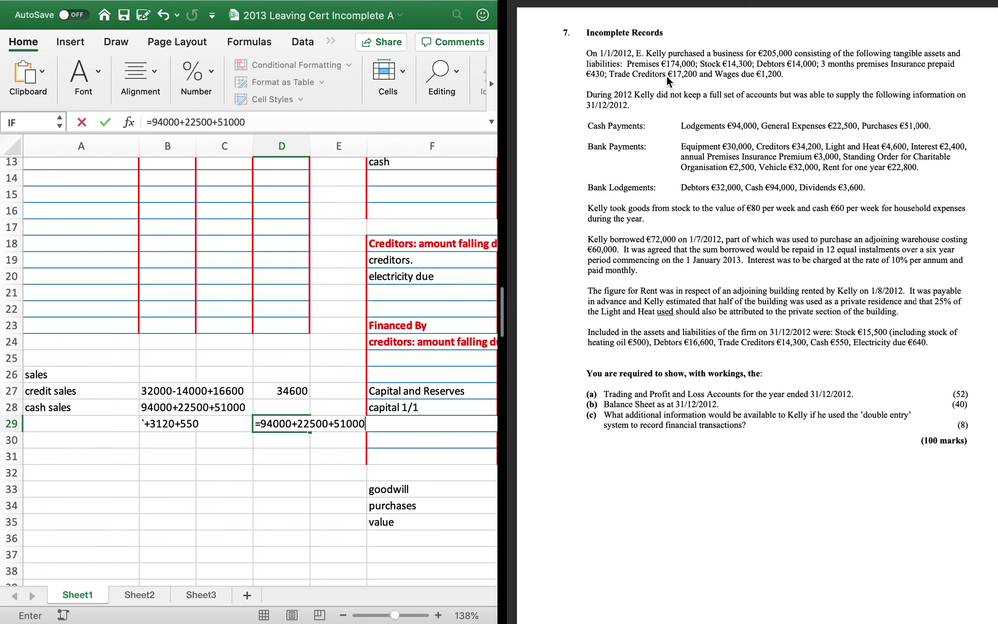
{"action": "type", "text": "+3120+5"}
{"action": "type", "text": "50"}
{"action": "key", "text": "Return"}
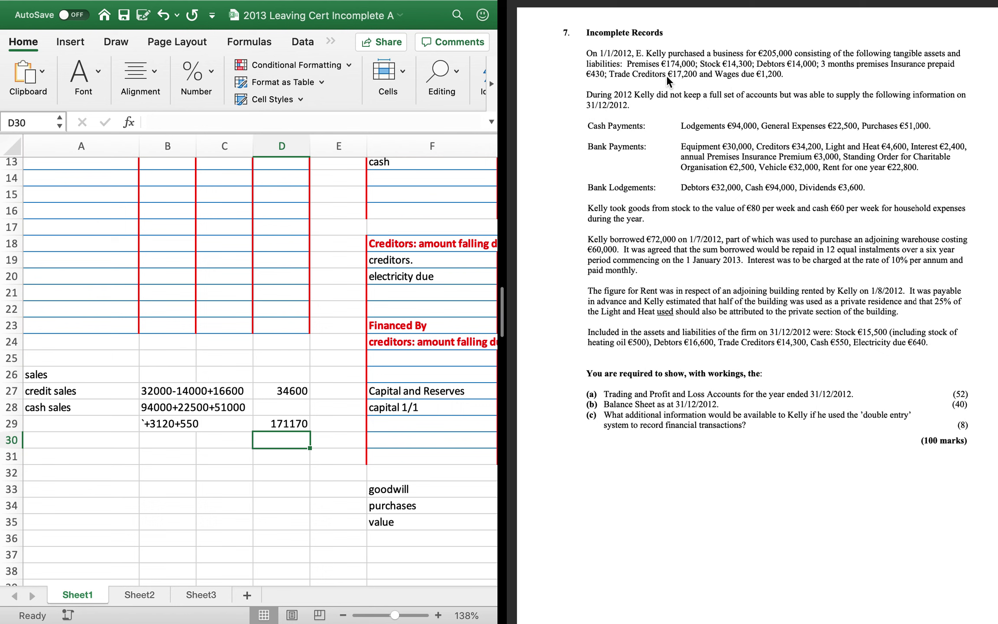
Total credit and cash sales in D30 with a SUM of D27:D29
{"action": "type", "text": "=sum("}
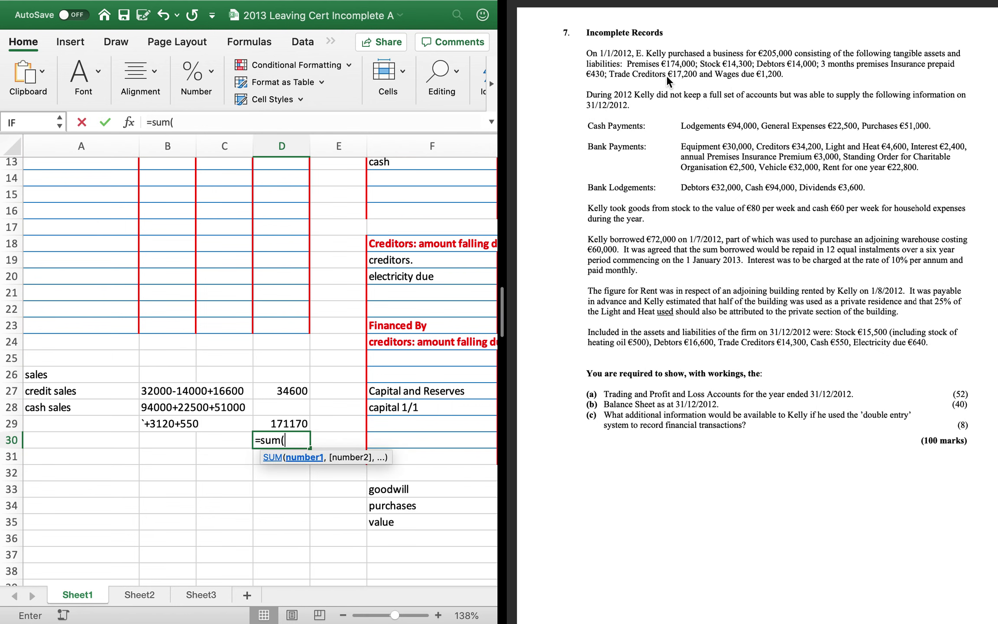
{"action": "key", "text": "Up"}
{"action": "key", "text": "shift+Up"}
{"action": "key", "text": "shift+Up"}
{"action": "type", "text": ")"}
{"action": "key", "text": "Return"}
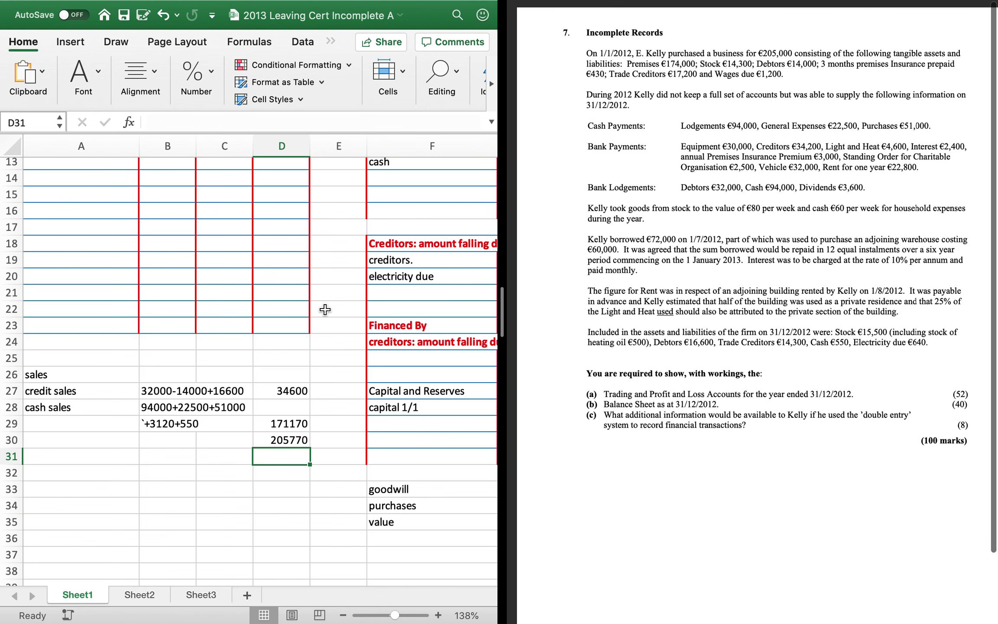
Enter the total sales figure 205770 in D2 of the trading profit and loss account
{"action": "scroll", "coordinate": [286, 329], "scroll_direction": "up", "scroll_amount": 6}
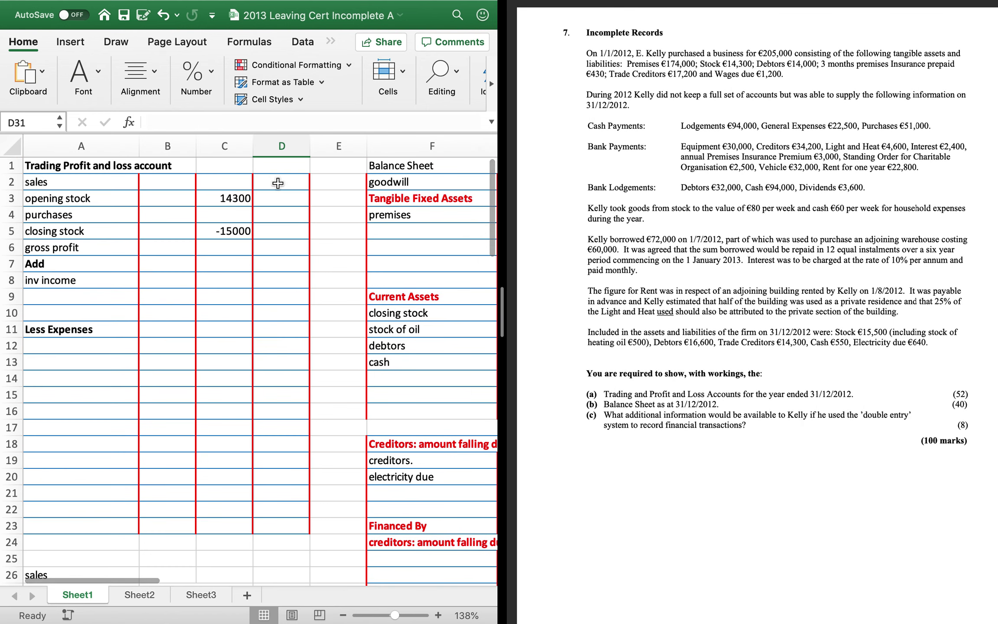
{"action": "left_click", "coordinate": [277, 183]}
{"action": "type", "text": "205770"}
{"action": "key", "text": "Return"}
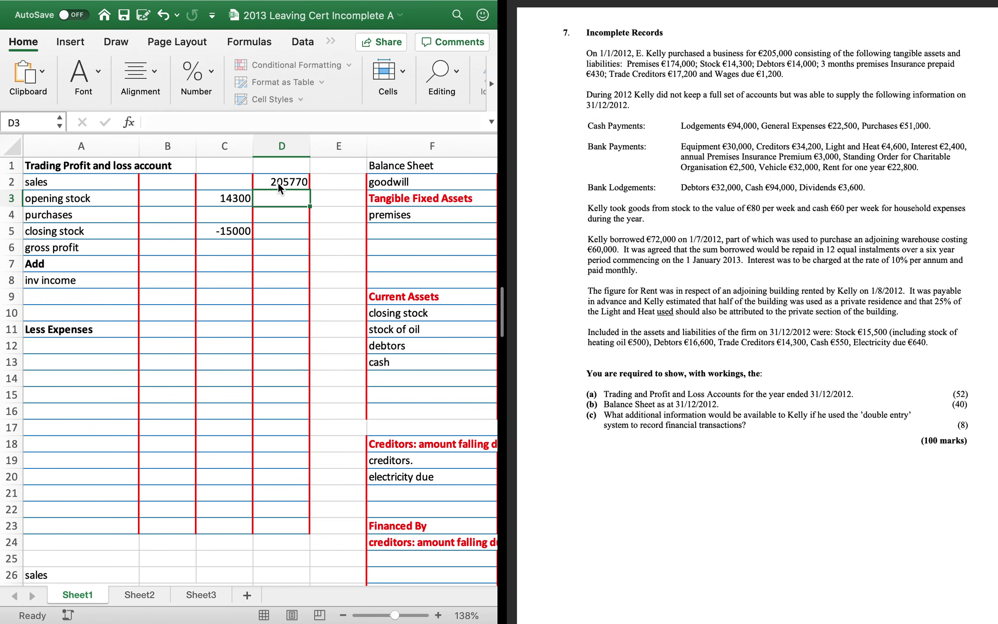
Start an insurance working in row 33 with the label "insurance", the amount 3000 and the note "12 months"
{"action": "scroll", "coordinate": [167, 416], "scroll_direction": "down", "scroll_amount": 3}
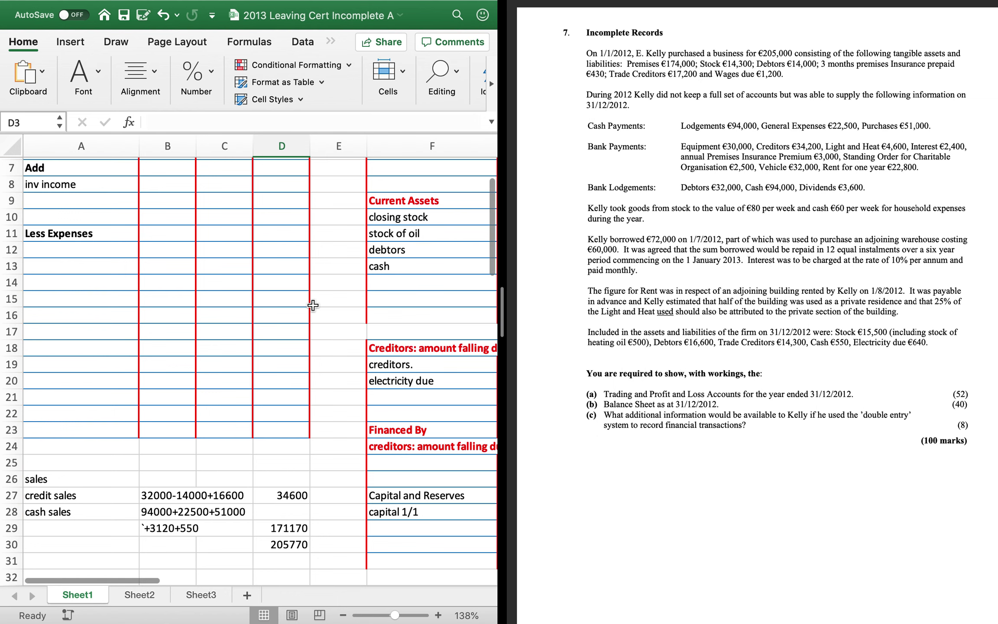
{"action": "scroll", "coordinate": [208, 391], "scroll_direction": "down", "scroll_amount": 1}
{"action": "scroll", "coordinate": [208, 390], "scroll_direction": "down", "scroll_amount": 3}
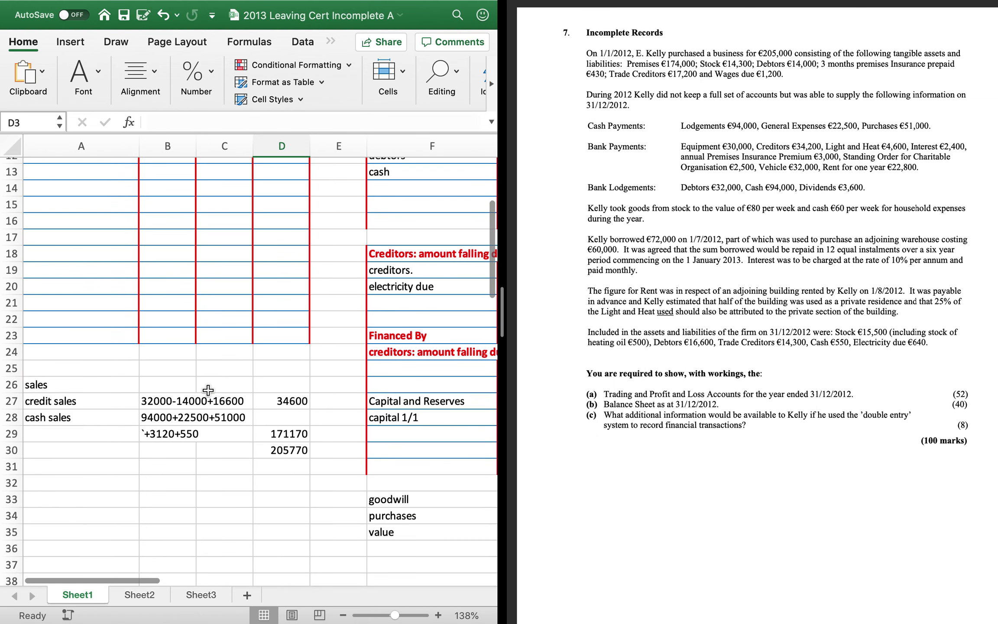
{"action": "left_click", "coordinate": [88, 491]}
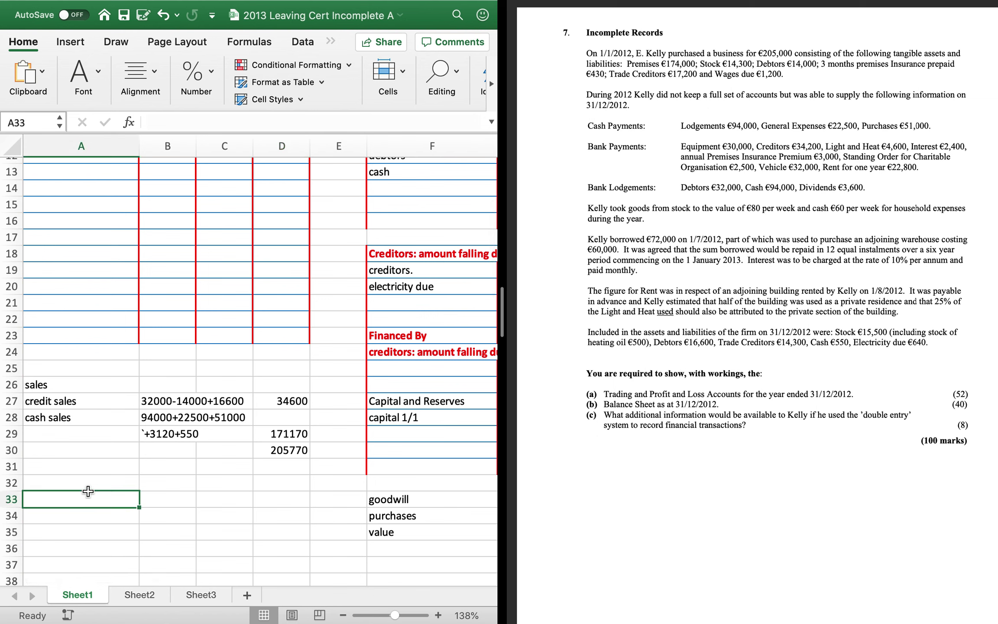
{"action": "type", "text": "insurance"}
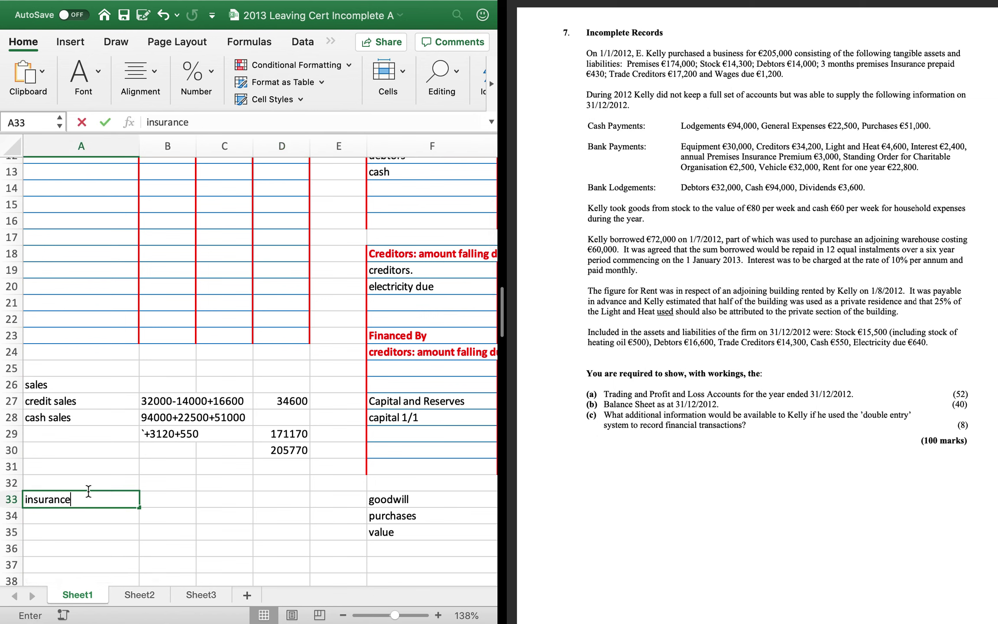
{"action": "key", "text": "Tab"}
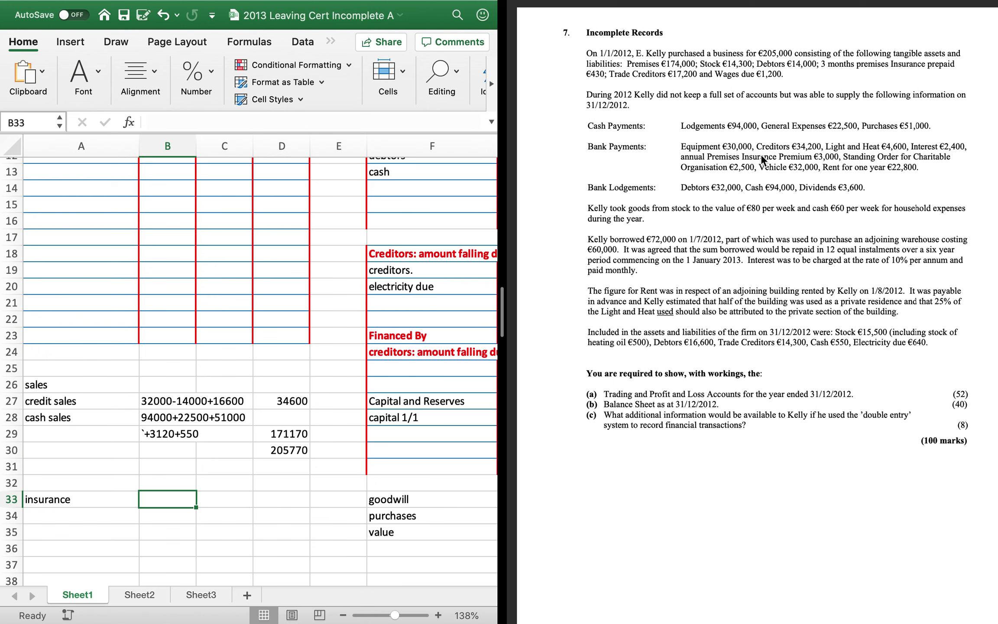
{"action": "type", "text": "3000"}
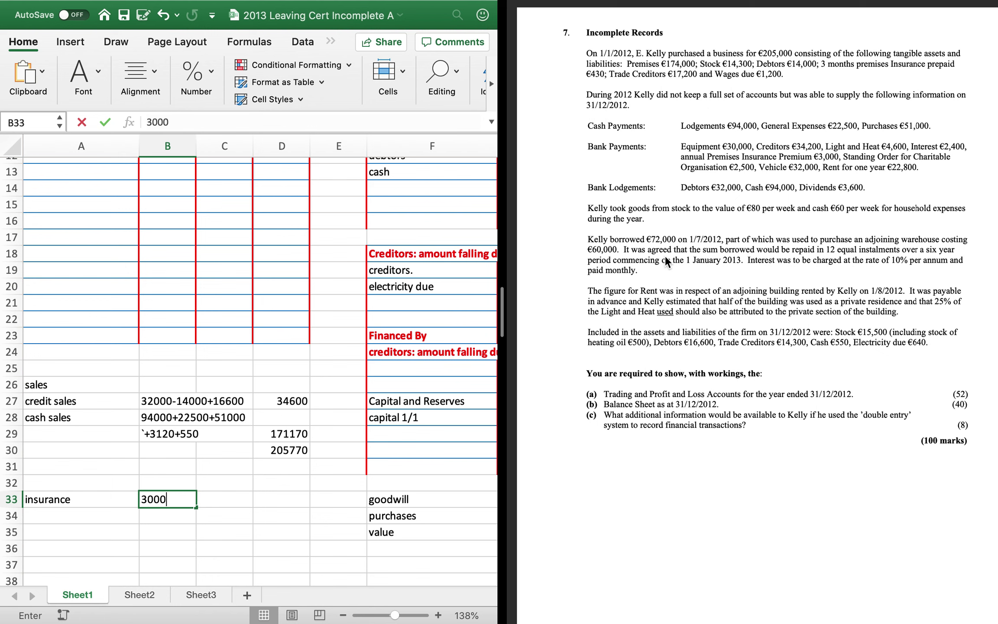
{"action": "key", "text": "Tab"}
{"action": "type", "text": "12 months"}
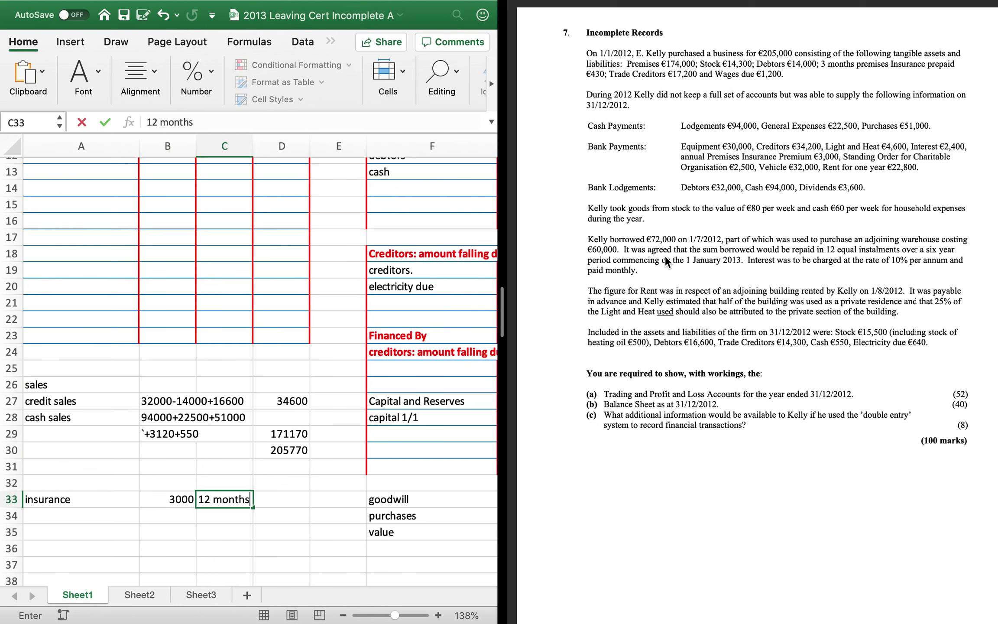
{"action": "key", "text": "Return"}
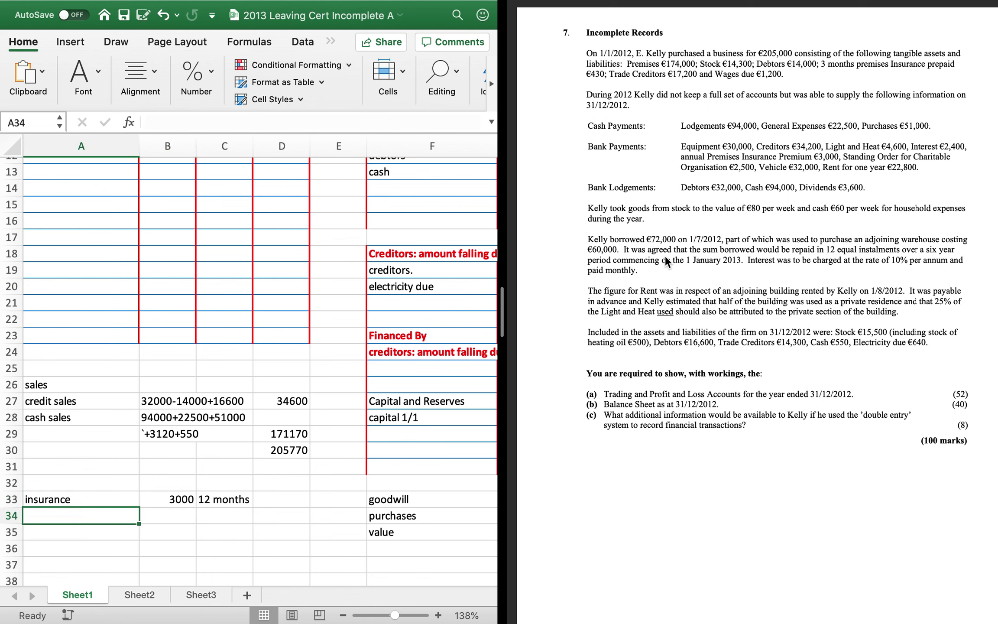
Add the row 34 line "add prepaid 1/1" with the amount 430 and the note "3 months"
{"action": "type", "text": "add prepaid "}
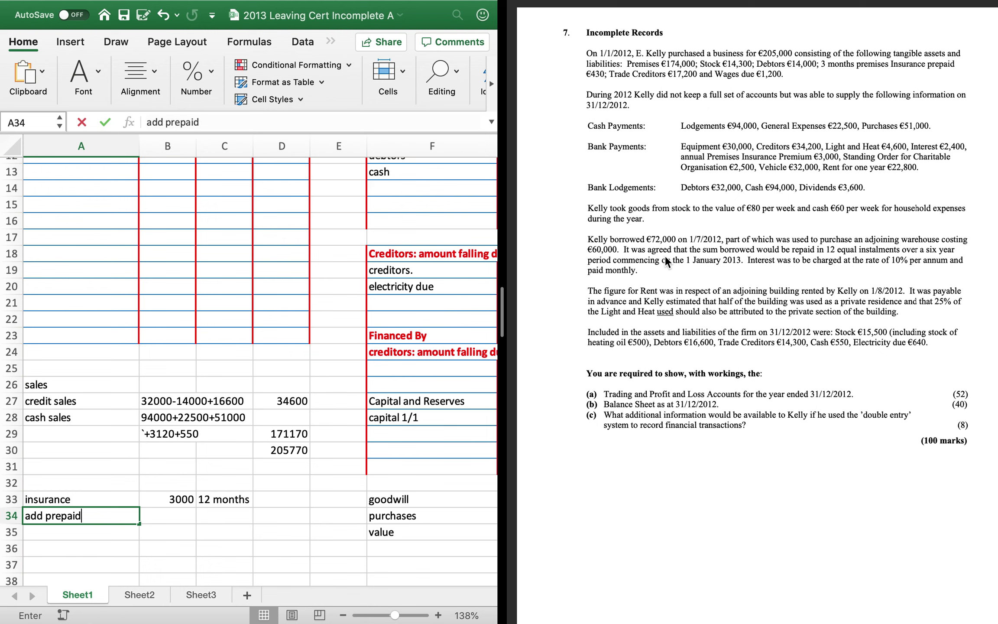
{"action": "type", "text": "1/1"}
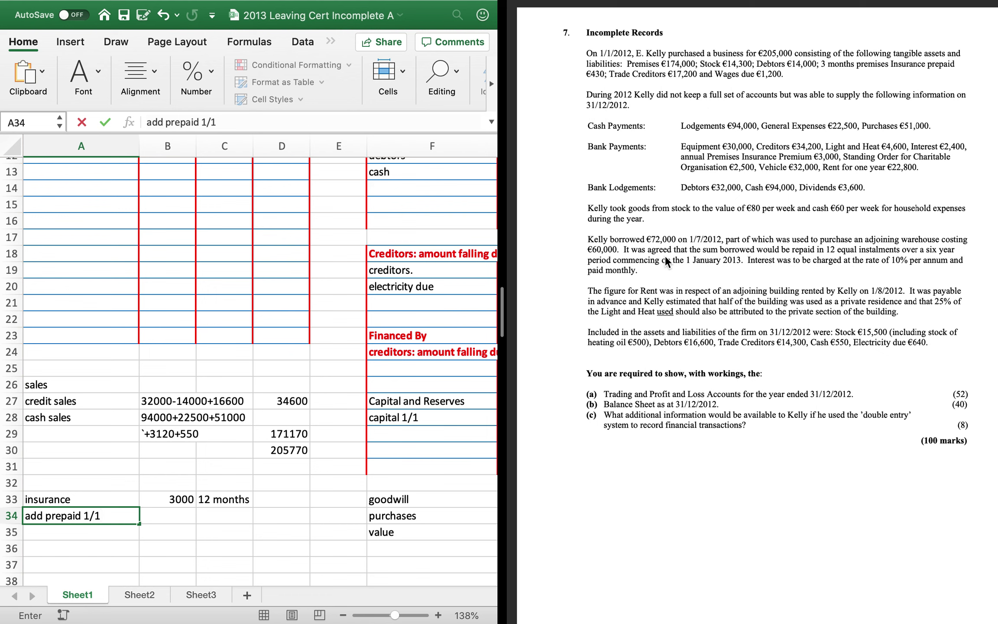
{"action": "key", "text": "Tab"}
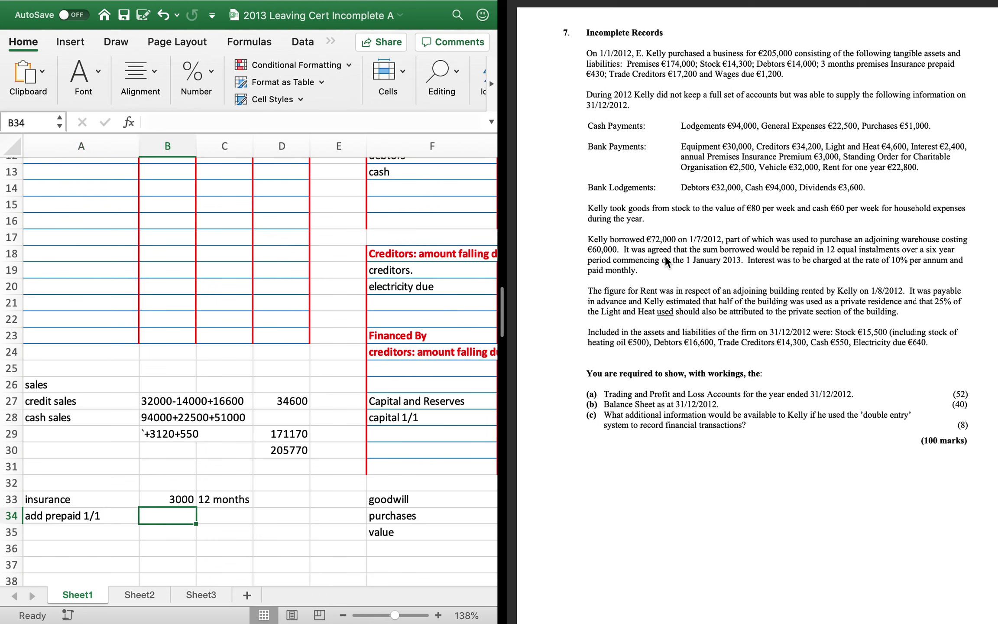
{"action": "type", "text": "430"}
{"action": "key", "text": "Tab"}
{"action": "type", "text": "3 m"}
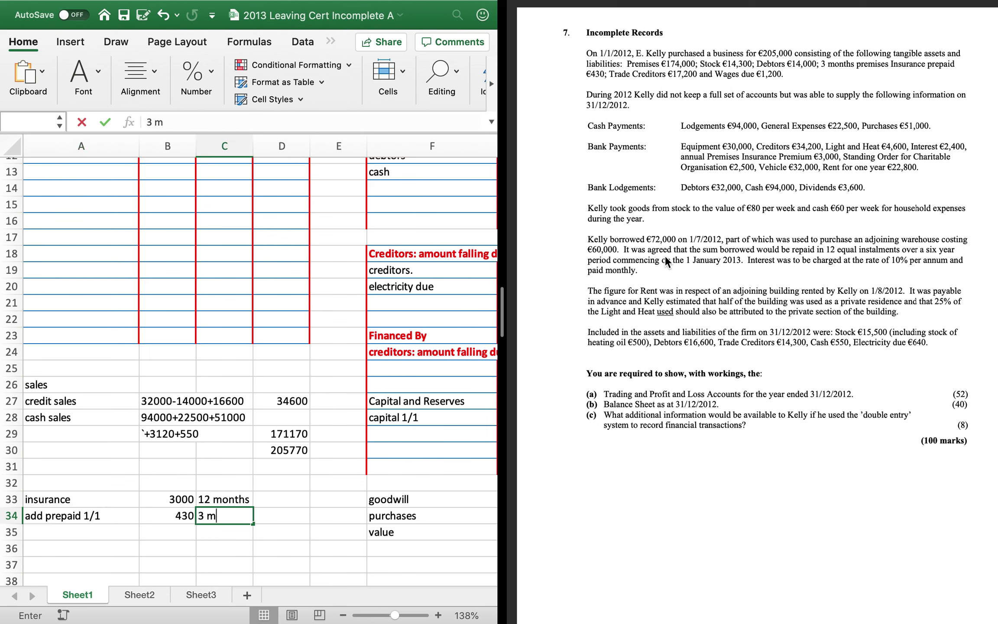
{"action": "type", "text": "onths"}
{"action": "key", "text": "Return"}
Label row 35 "less prepaid 31/12" and note "3 months" in C35, leaving its amount blank
{"action": "type", "text": "less preapid"}
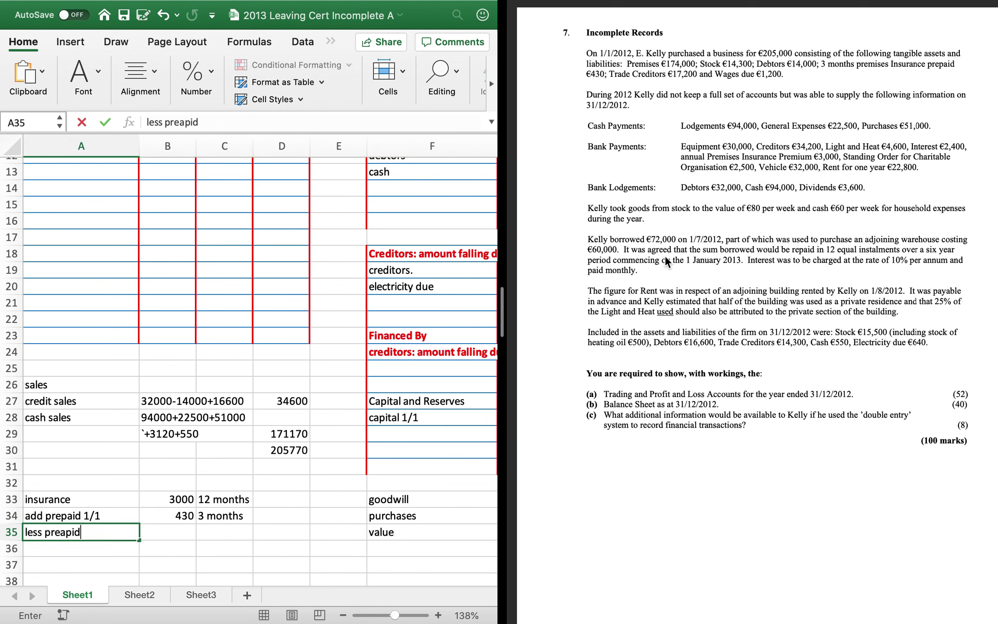
{"action": "key", "text": "BackSpace"}
{"action": "key", "text": "BackSpace"}
{"action": "key", "text": "BackSpace"}
{"action": "key", "text": "BackSpace"}
{"action": "type", "text": "p"}
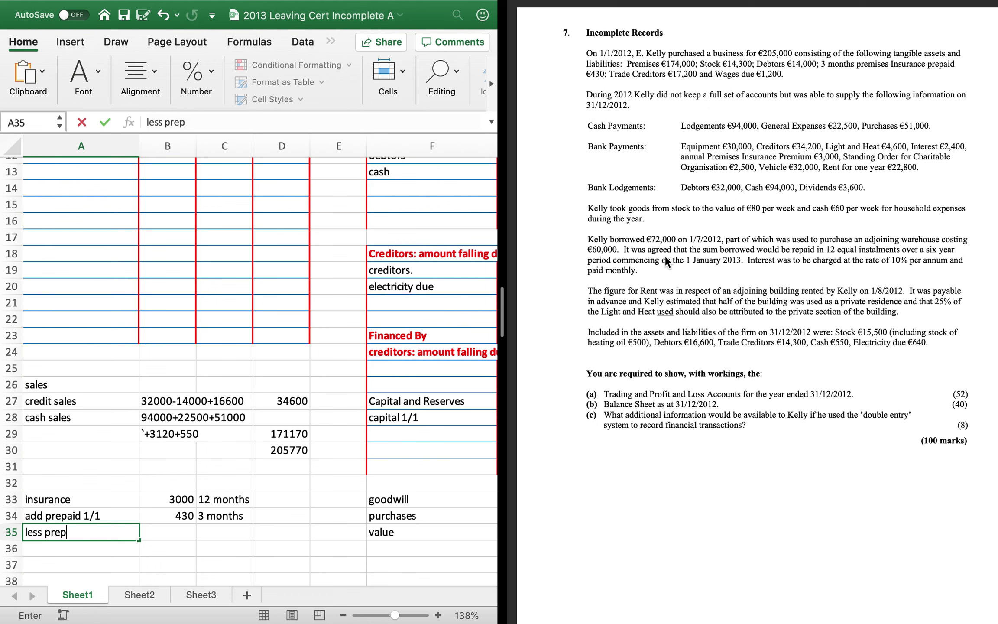
{"action": "type", "text": "aid 31/12"}
{"action": "key", "text": "Tab"}
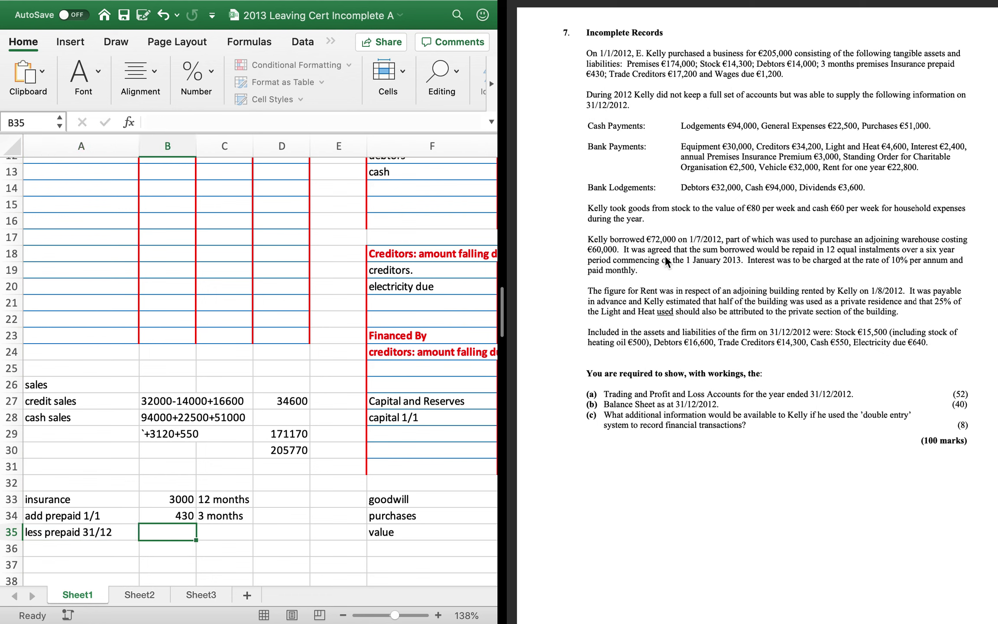
{"action": "key", "text": "Tab"}
{"action": "type", "text": "3 months"}
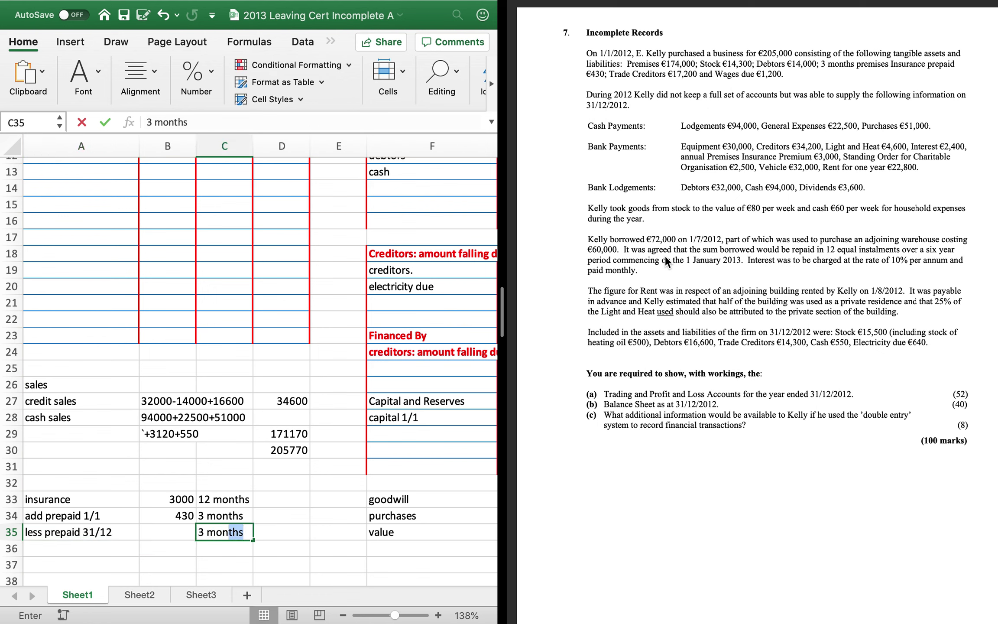
{"action": "key", "text": "Return"}
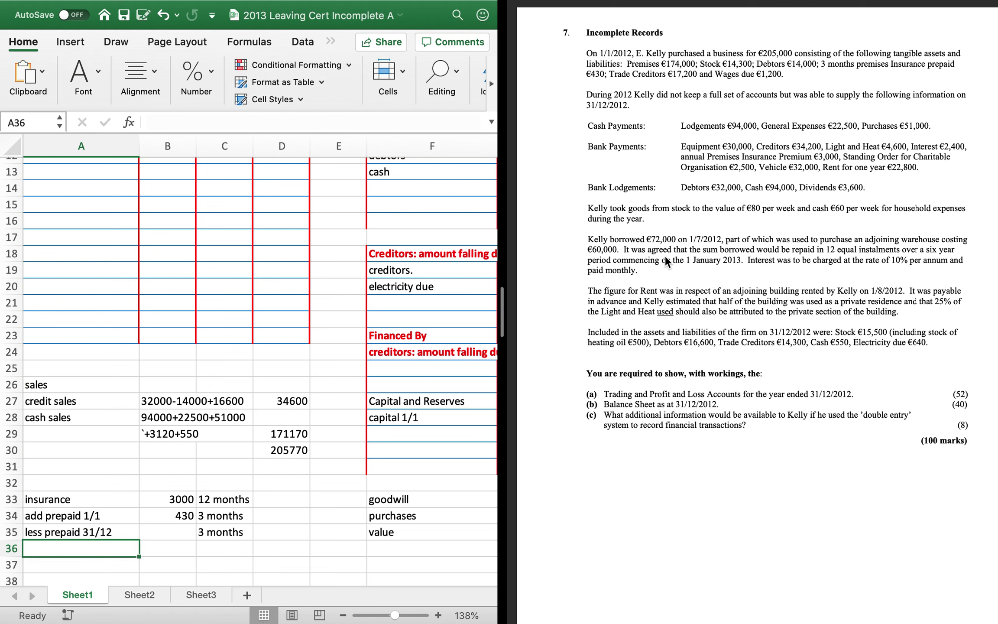
Calculate the insurance prepaid at 31/12 in B35 with the formula =3000*3/12
{"action": "key", "text": "Right"}
{"action": "key", "text": "Up"}
{"action": "key", "text": "Up"}
{"action": "key", "text": "Up"}
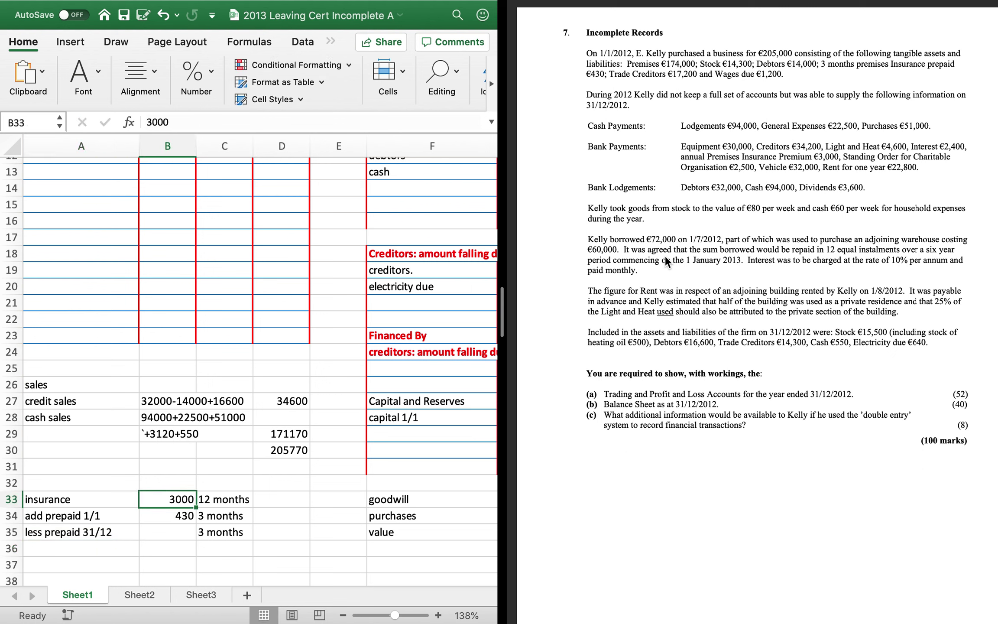
{"action": "key", "text": "Down"}
{"action": "key", "text": "Right"}
{"action": "key", "text": "Down"}
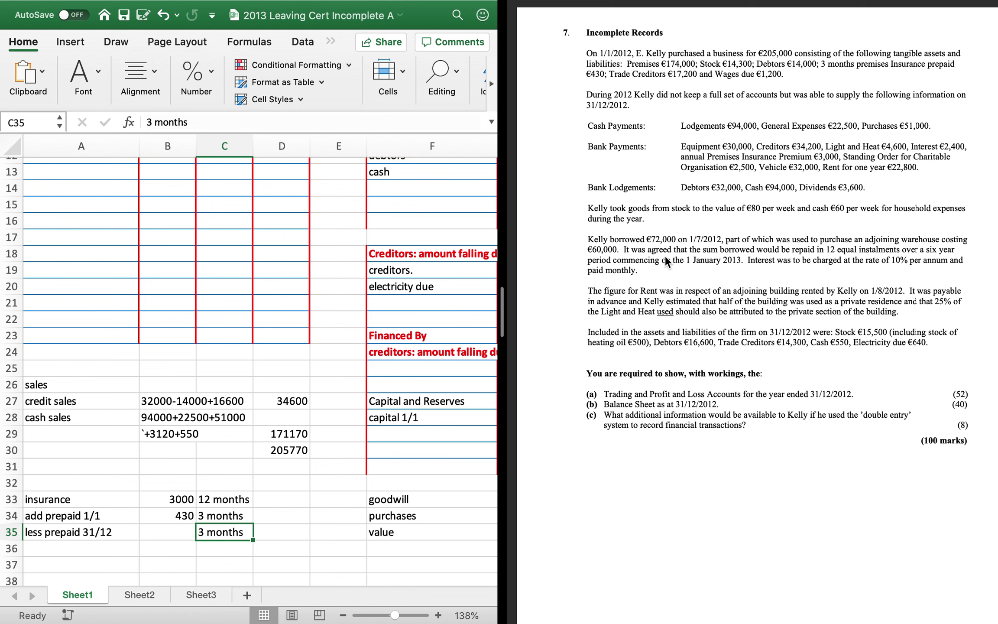
{"action": "key", "text": "Left"}
{"action": "type", "text": "="}
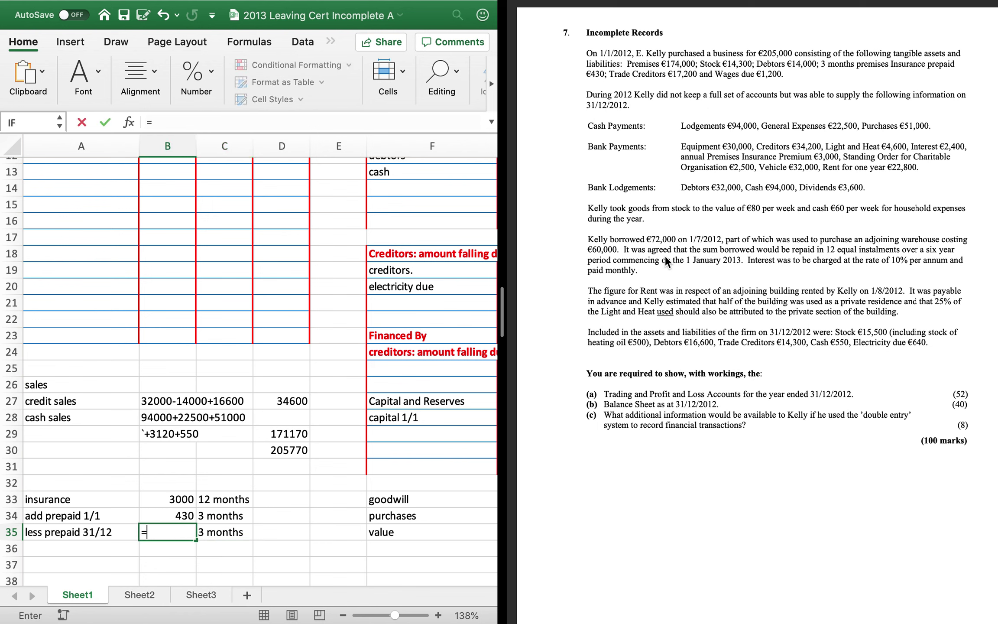
{"action": "type", "text": "3000*3/12"}
{"action": "key", "text": "Return"}
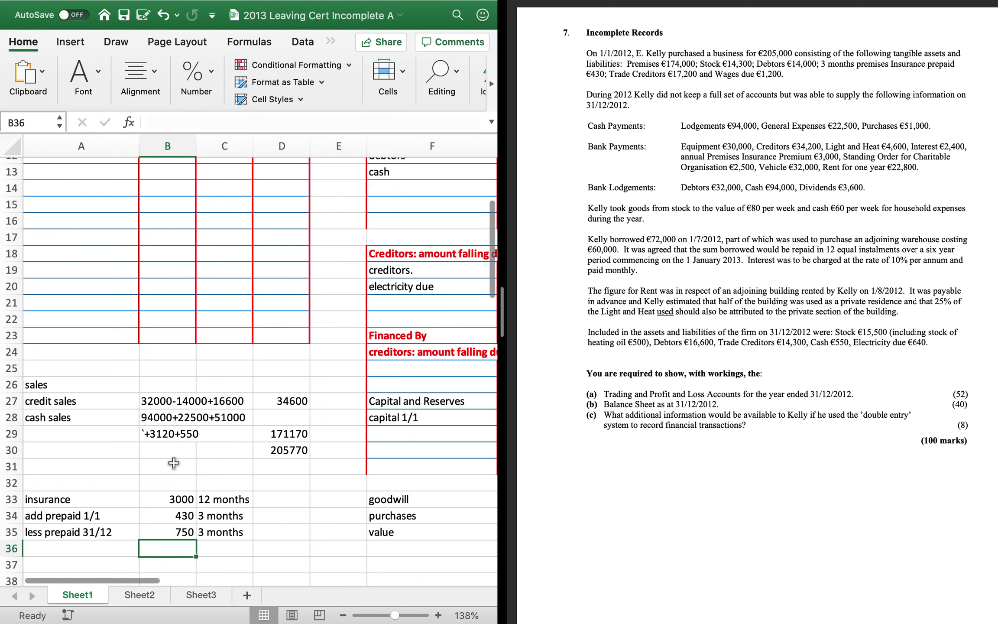
Make the prepaid insurance amount in B35 negative by changing its formula to =-3000*3/12
{"action": "double_click", "coordinate": [170, 535]}
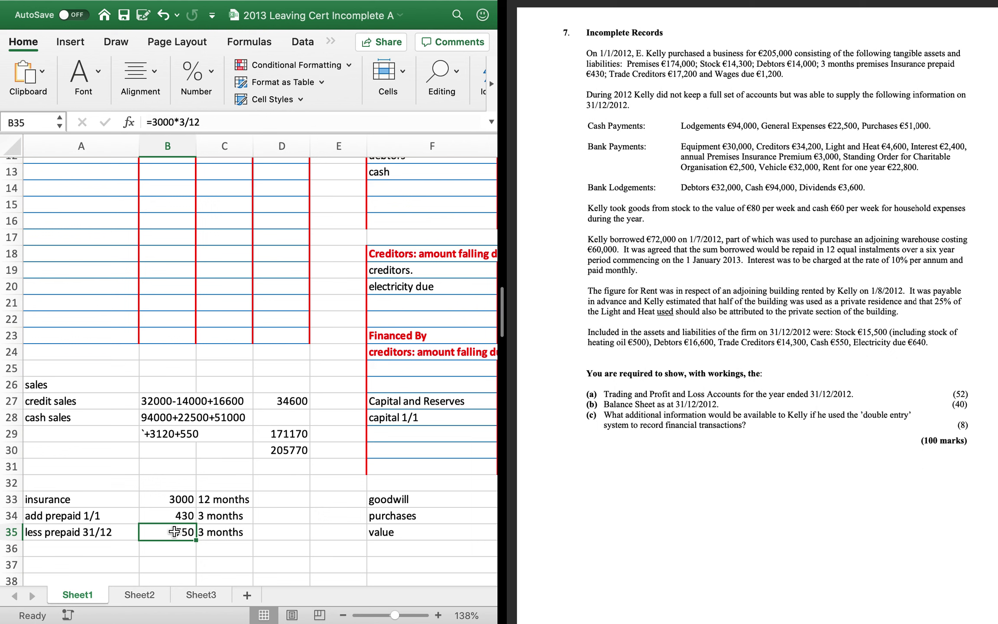
{"action": "left_click", "coordinate": [155, 122]}
{"action": "type", "text": "-"}
{"action": "key", "text": "Return"}
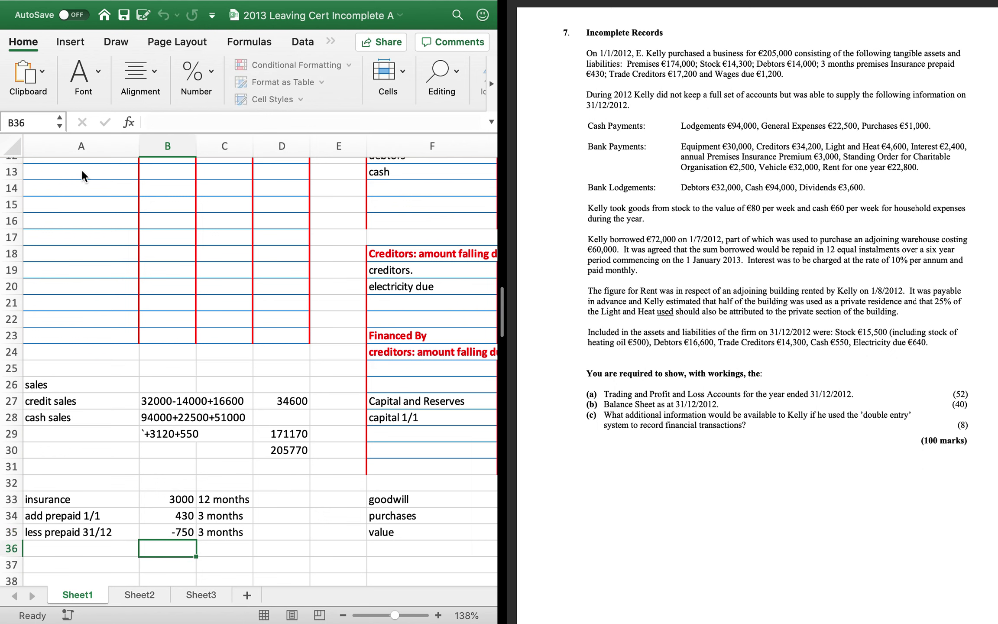
Total the insurance working in B36 by summing B33 to B35
{"action": "type", "text": "=sum("}
{"action": "key", "text": "Up"}
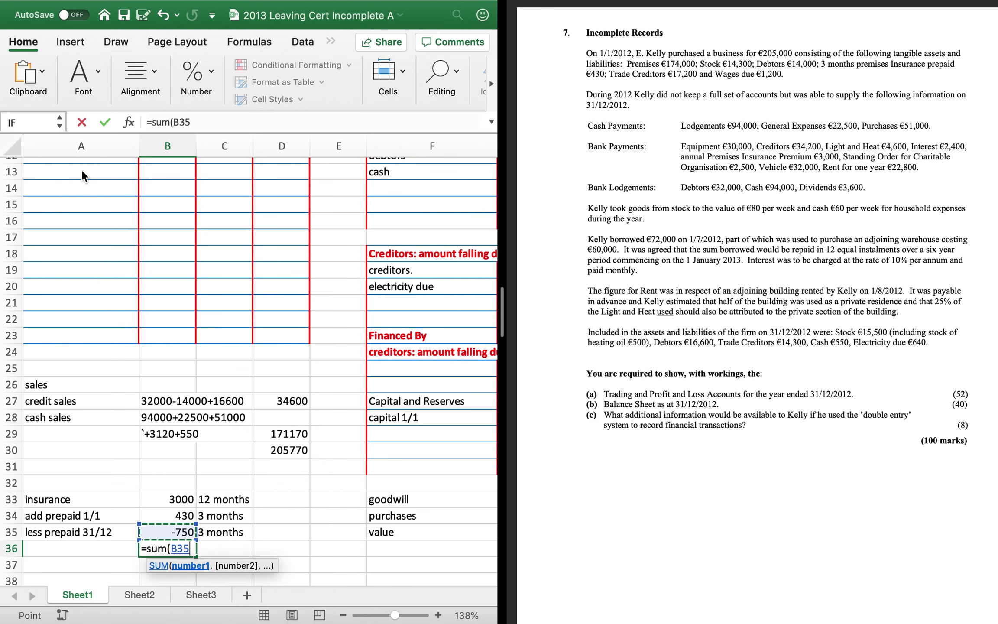
{"action": "key", "text": "shift+Up"}
{"action": "key", "text": "shift+Up"}
{"action": "key", "text": "Return"}
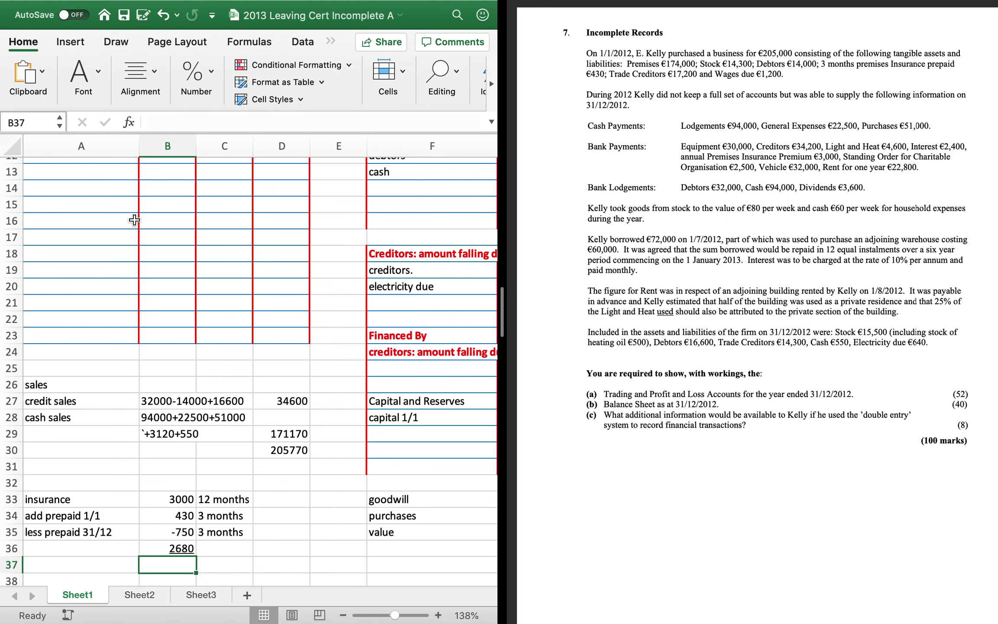
Add an "insurance" line of 2680 in row 12 under Less Expenses, with the amount in C12
{"action": "scroll", "coordinate": [138, 223], "scroll_direction": "up", "scroll_amount": 5}
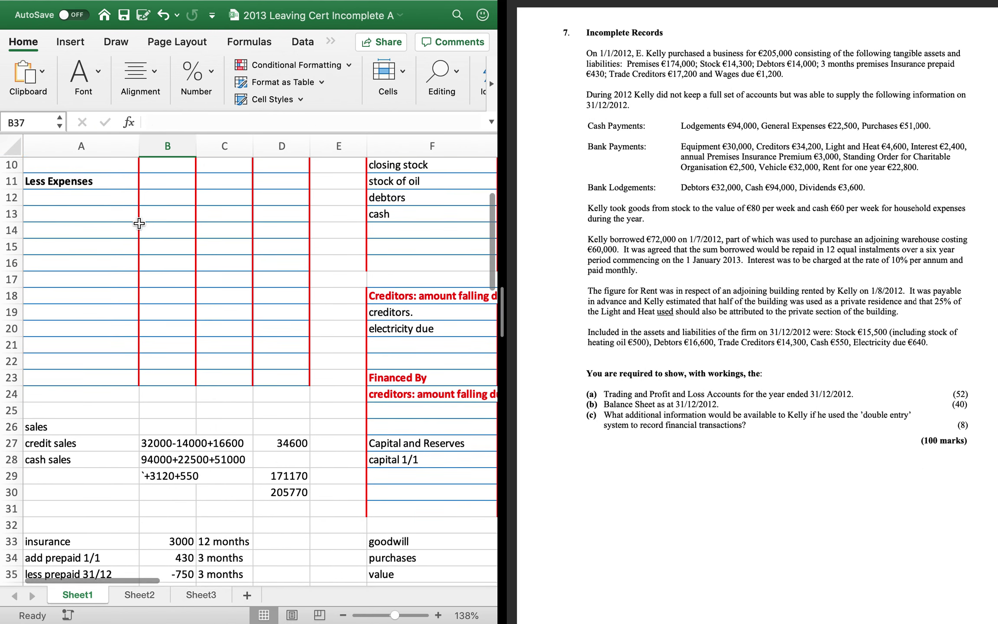
{"action": "left_click", "coordinate": [85, 234]}
{"action": "type", "text": "insurance"}
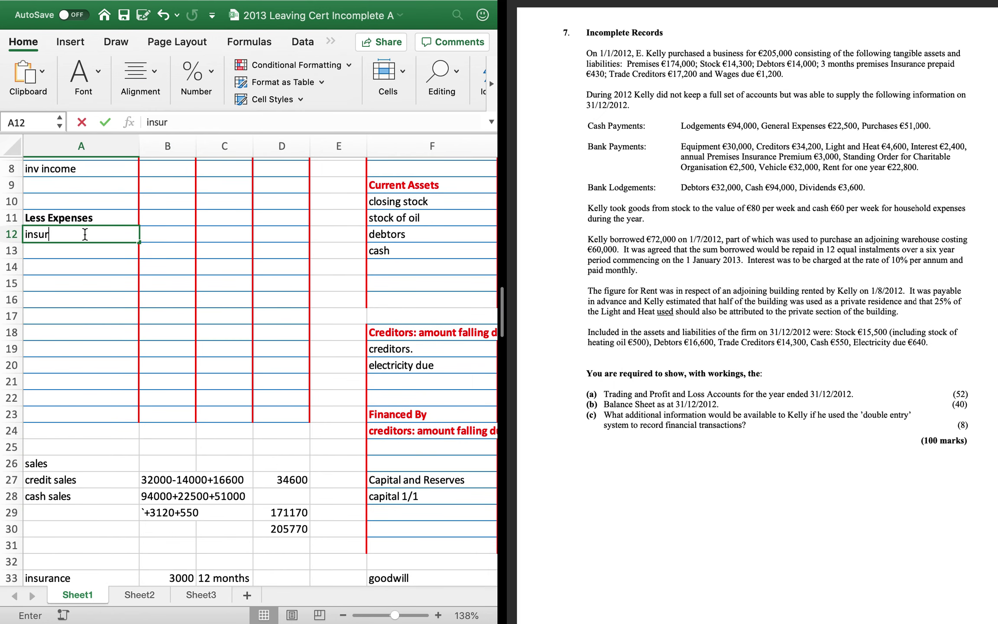
{"action": "key", "text": "Tab"}
{"action": "key", "text": "Tab"}
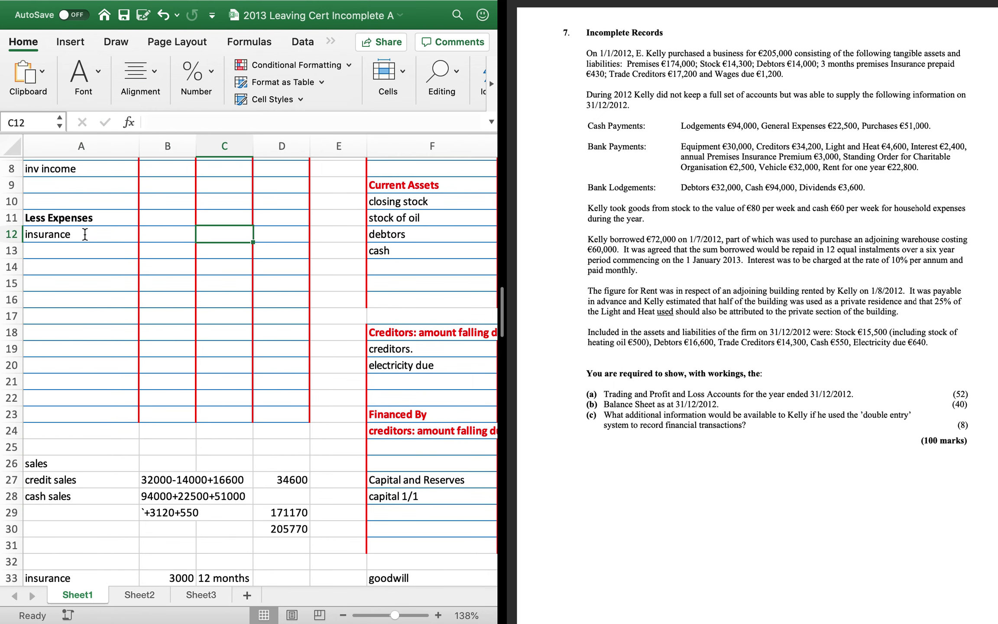
{"action": "type", "text": "2680"}
{"action": "key", "text": "Return"}
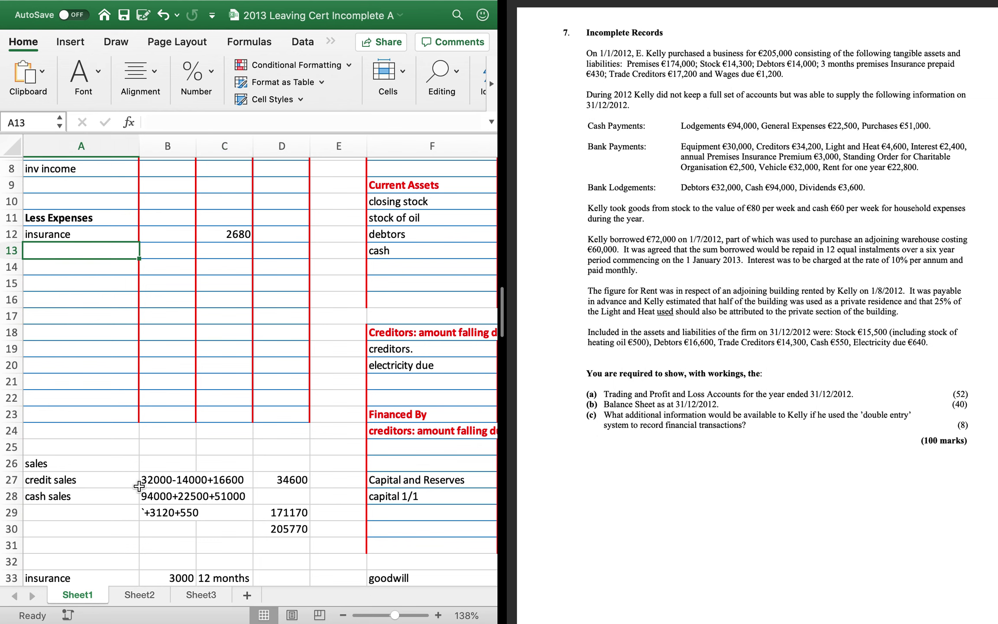
Add "insurance prepaid" of 750 to the balance sheet's current assets in row 14, with the amount in G14
{"action": "scroll", "coordinate": [139, 486], "scroll_direction": "down", "scroll_amount": 3}
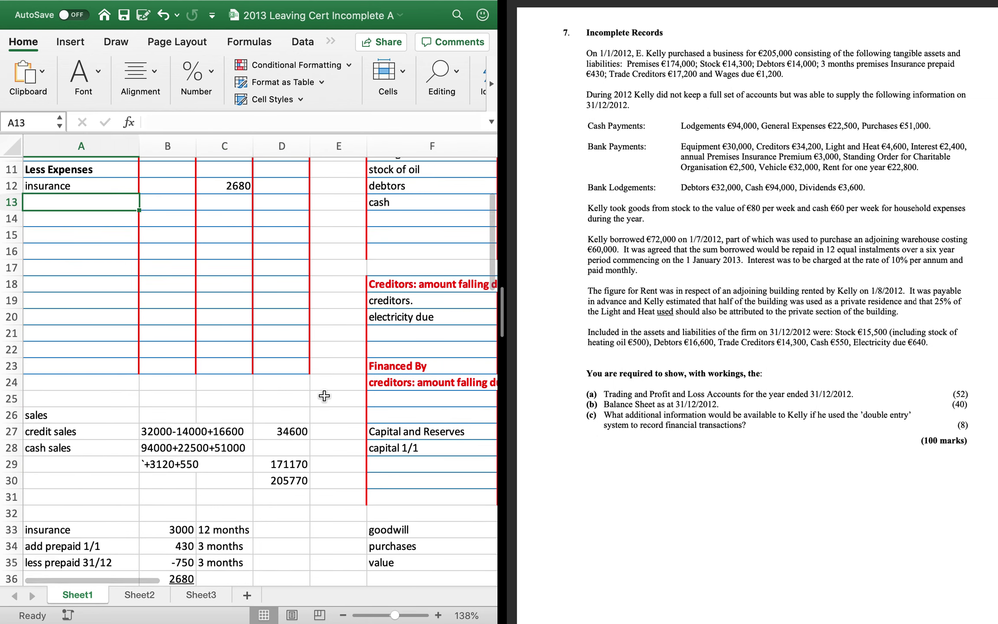
{"action": "scroll", "coordinate": [324, 395], "scroll_direction": "up", "scroll_amount": 2}
{"action": "scroll", "coordinate": [324, 396], "scroll_direction": "right", "scroll_amount": 1}
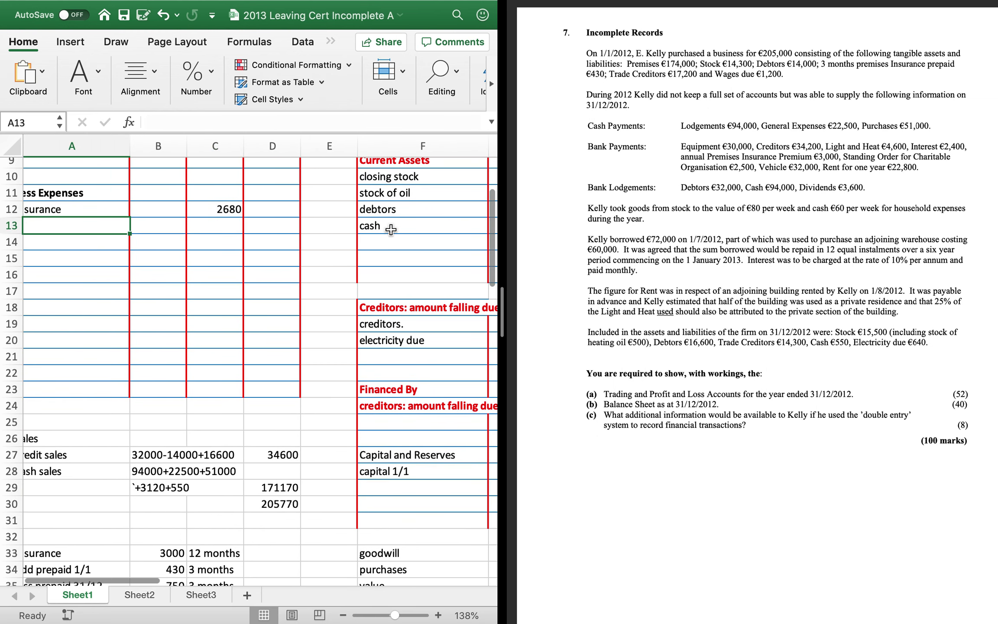
{"action": "left_click", "coordinate": [396, 245]}
{"action": "type", "text": "insura"}
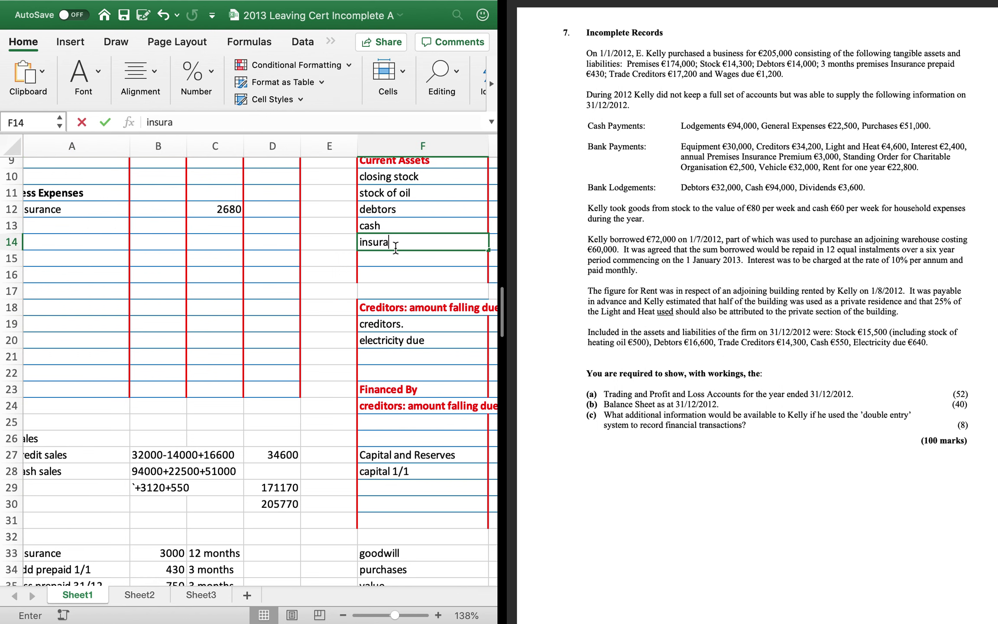
{"action": "type", "text": "nce prepaid"}
{"action": "key", "text": "Tab"}
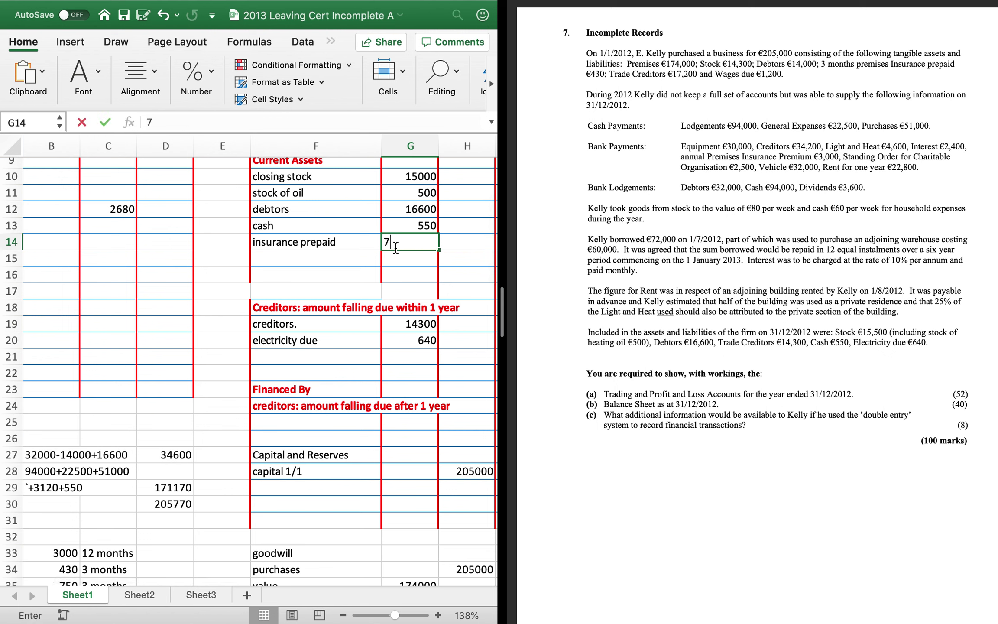
{"action": "type", "text": "750"}
{"action": "key", "text": "Return"}
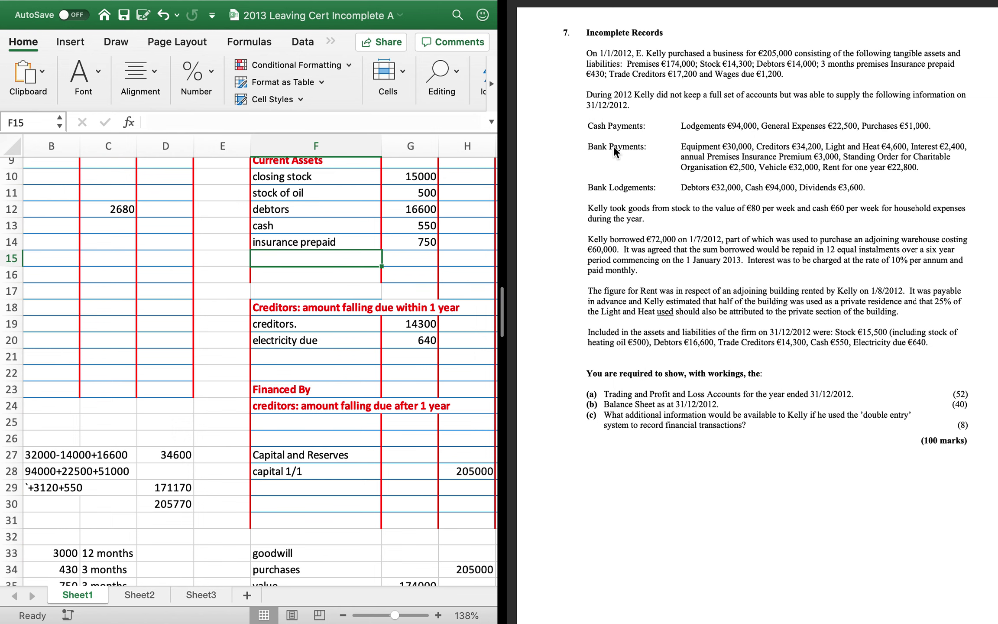
{"action": "scroll", "coordinate": [181, 345], "scroll_direction": "down", "scroll_amount": 5}
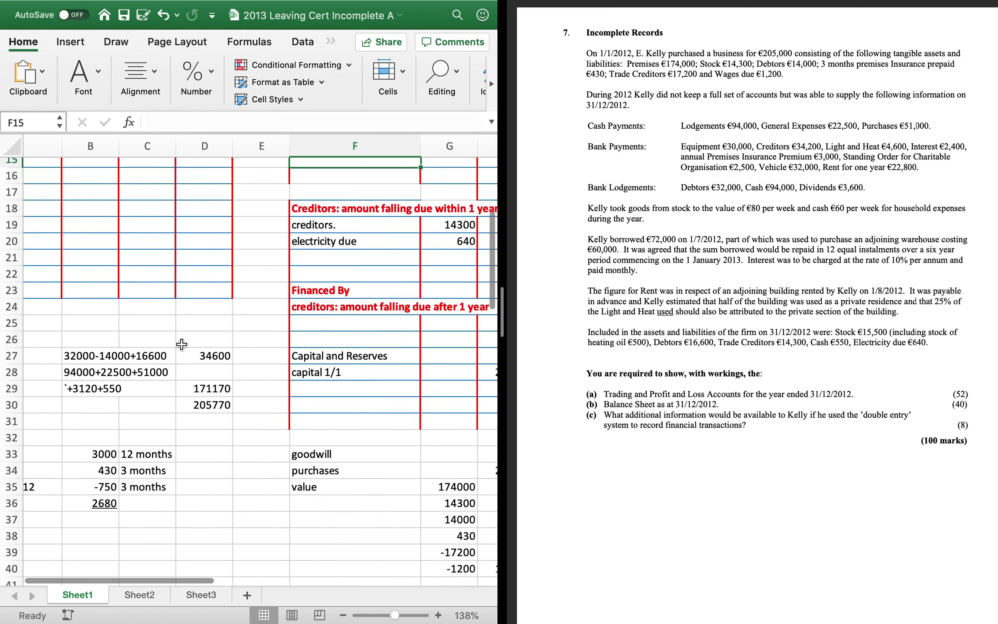
{"action": "scroll", "coordinate": [181, 345], "scroll_direction": "left", "scroll_amount": 2}
{"action": "left_click", "coordinate": [104, 513]}
{"action": "type", "text": "purchases"}
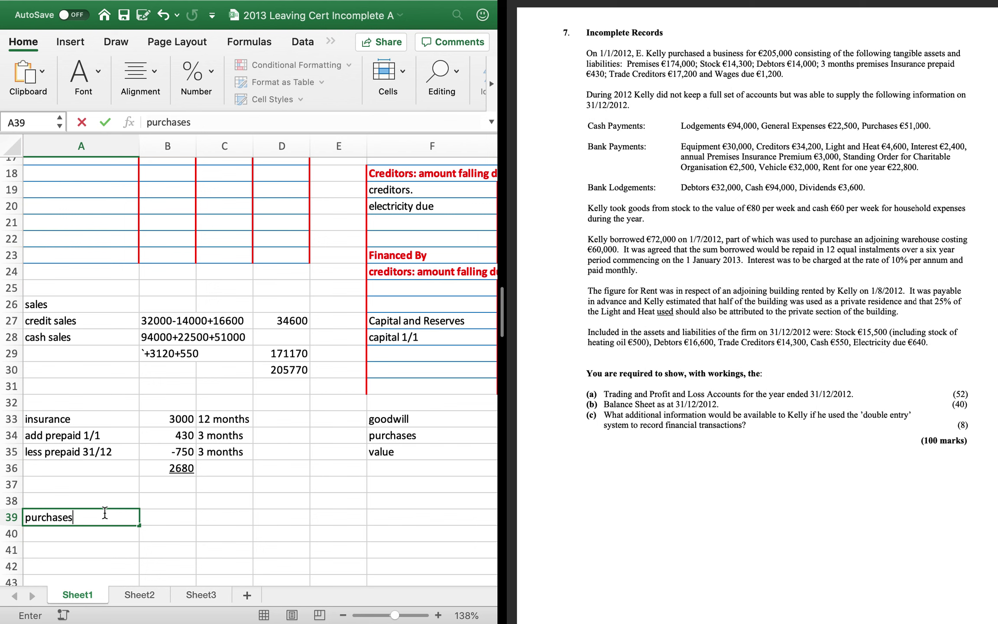
{"action": "key", "text": "Return"}
{"action": "type", "text": "credit"}
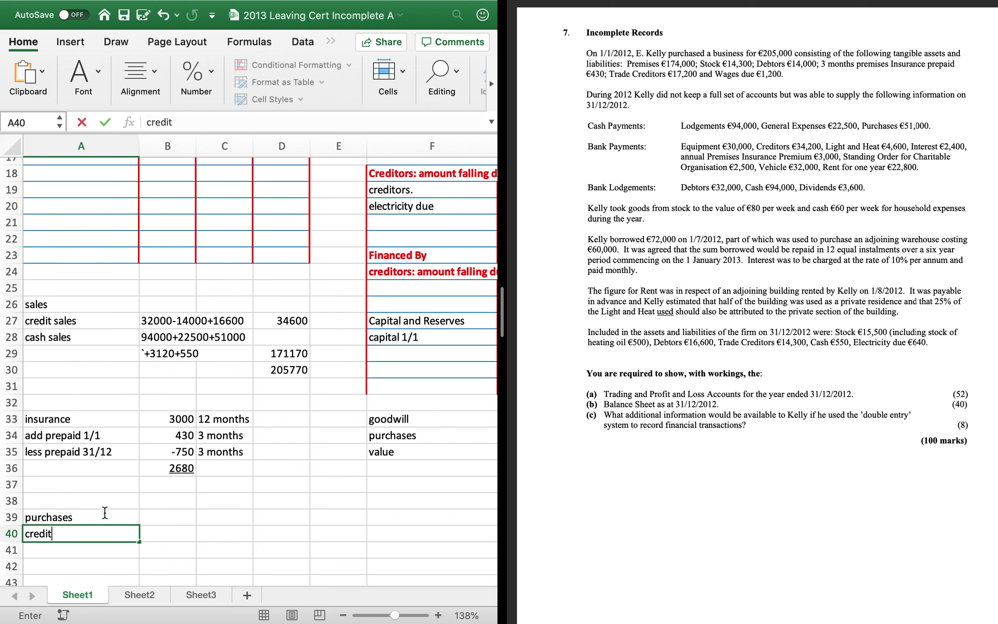
{"action": "key", "text": "Tab"}
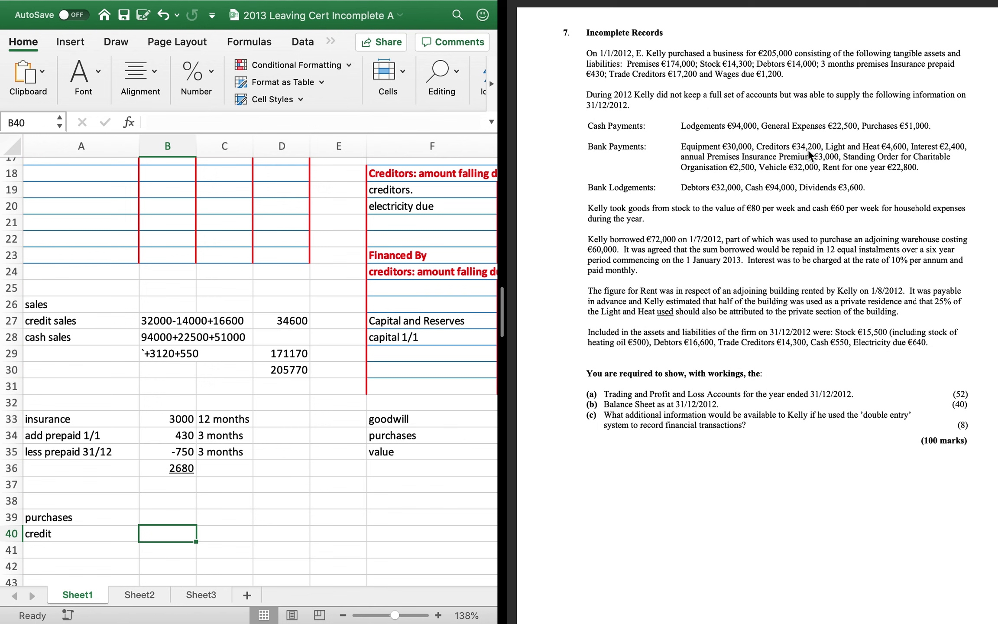
{"action": "type", "text": "34200"}
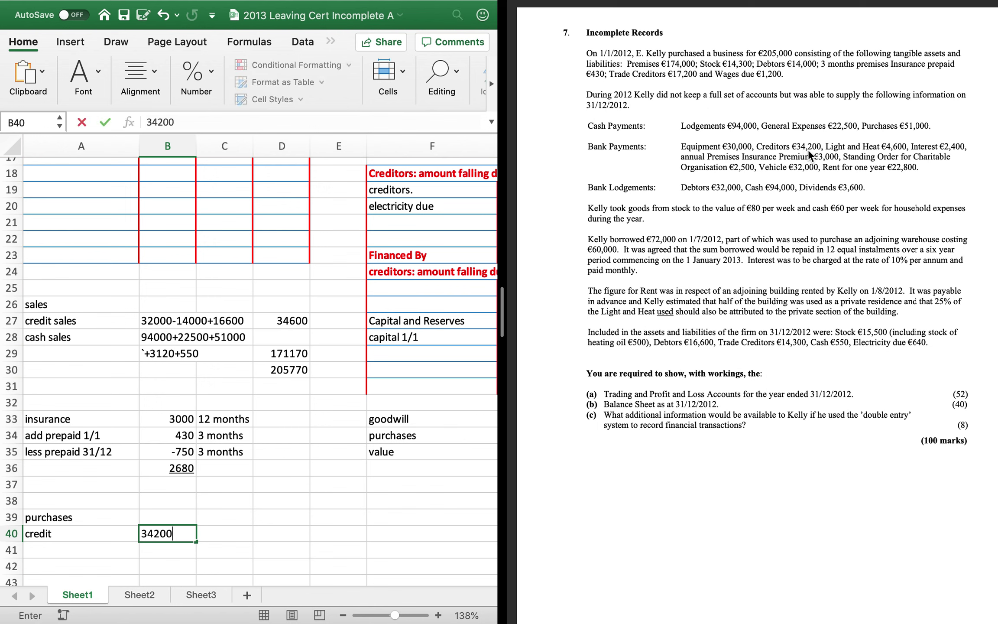
{"action": "type", "text": "-17200+14300"}
{"action": "key", "text": "Return"}
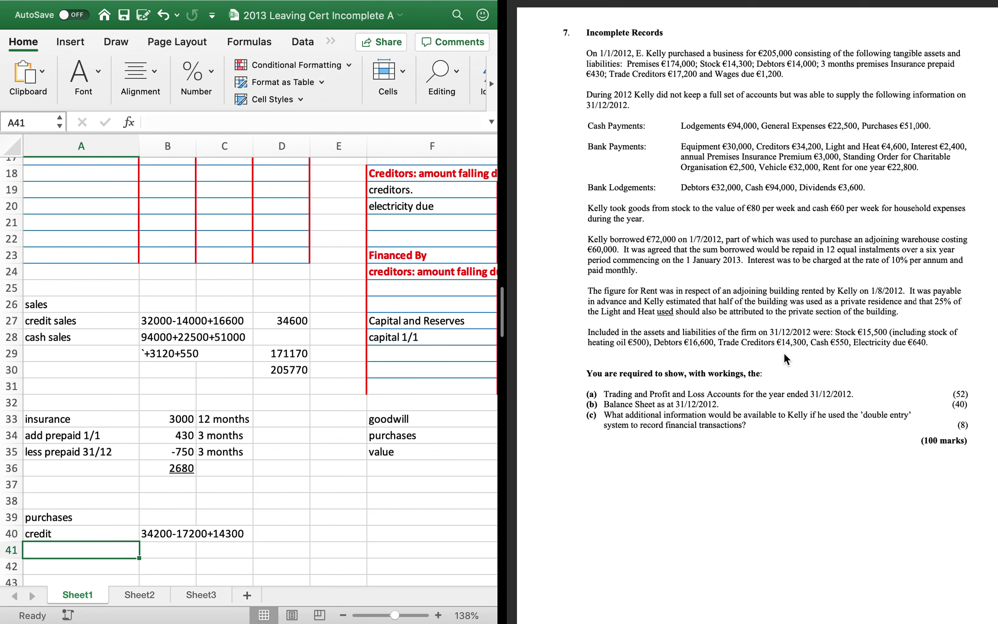
{"action": "key", "text": "Up"}
{"action": "key", "text": "Right"}
{"action": "key", "text": "Right"}
{"action": "key", "text": "Right"}
{"action": "type", "text": "="}
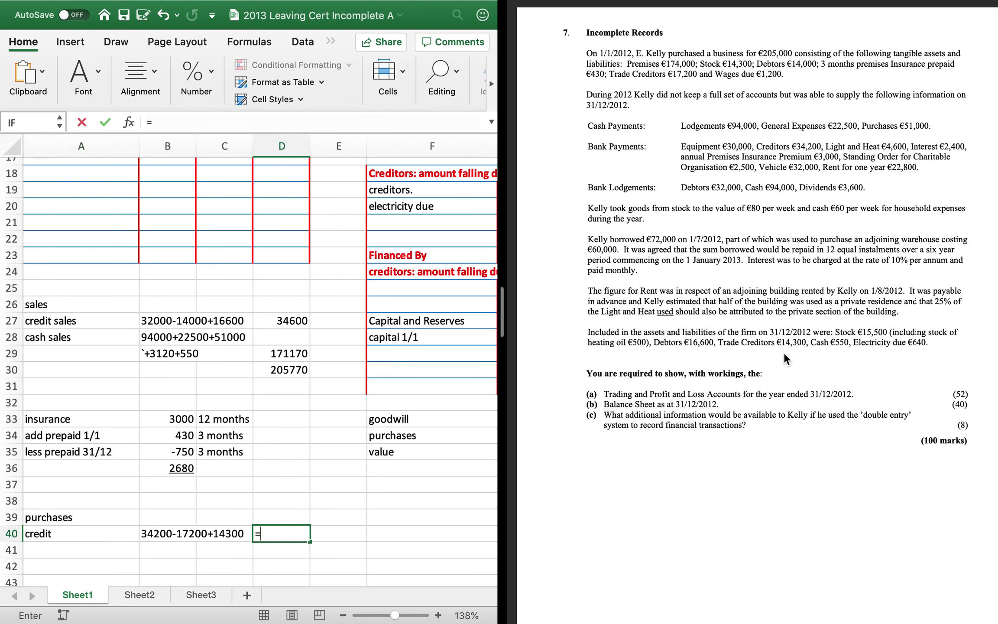
{"action": "type", "text": "34200-17200"}
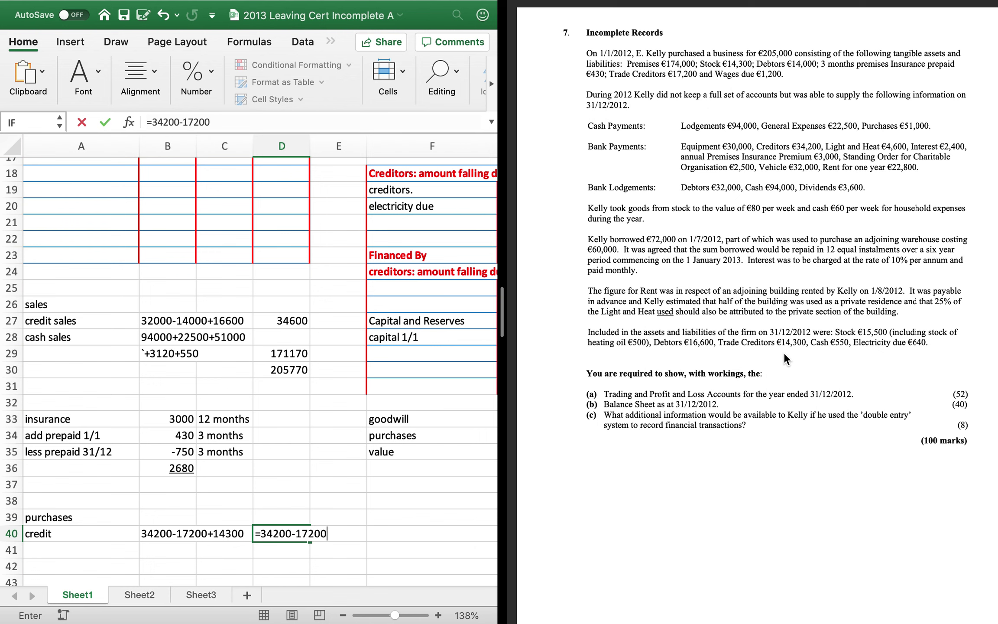
{"action": "type", "text": "+14300"}
{"action": "key", "text": "Return"}
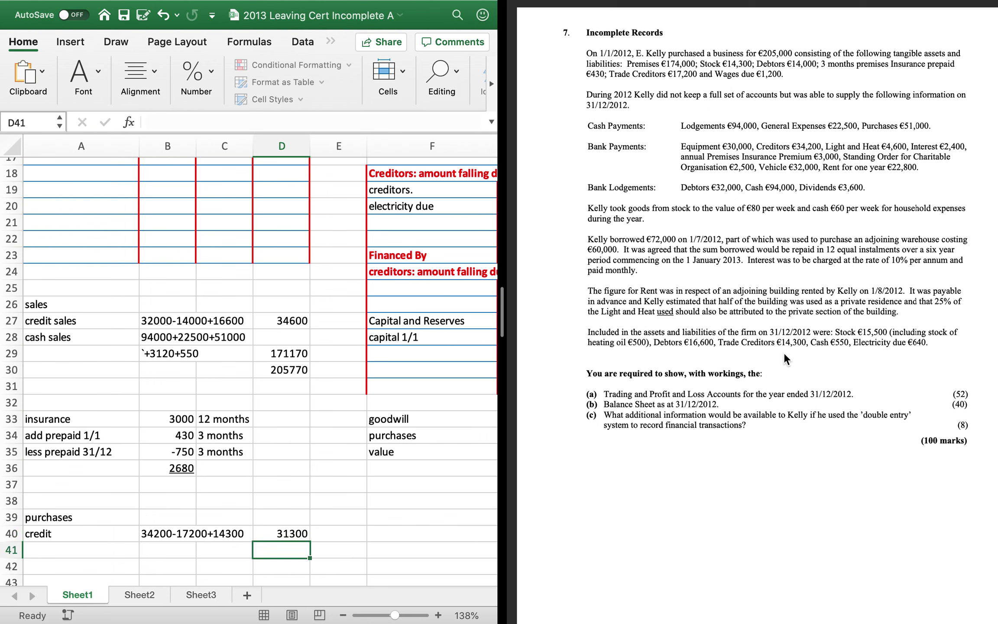
Add a "cash" line to the purchases working in row 41 with the amount 51000 in D41
{"action": "key", "text": "Left"}
{"action": "key", "text": "Left"}
{"action": "key", "text": "Left"}
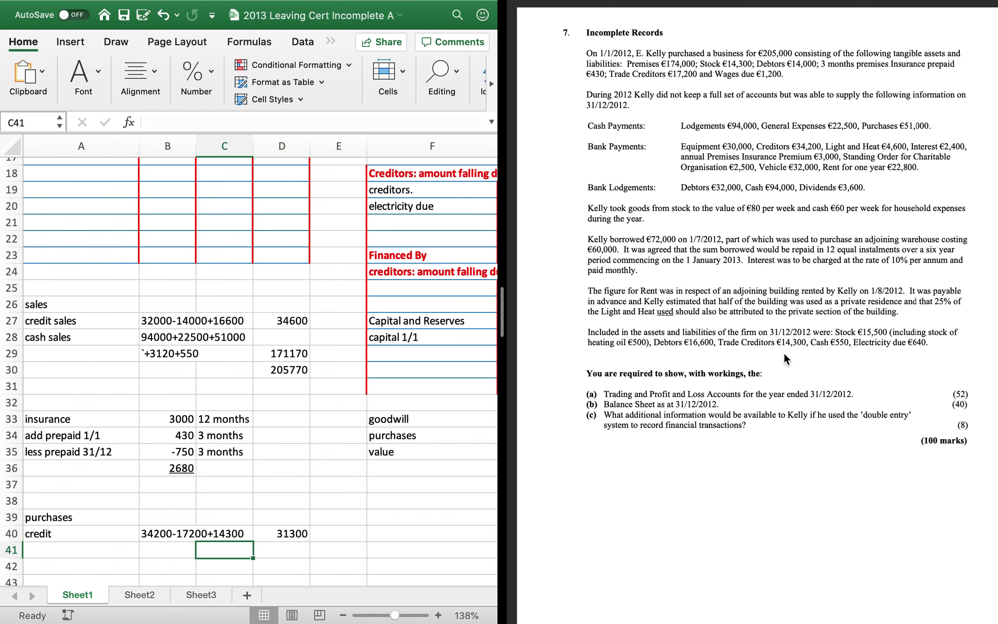
{"action": "type", "text": "cahs"}
{"action": "key", "text": "BackSpace"}
{"action": "key", "text": "BackSpace"}
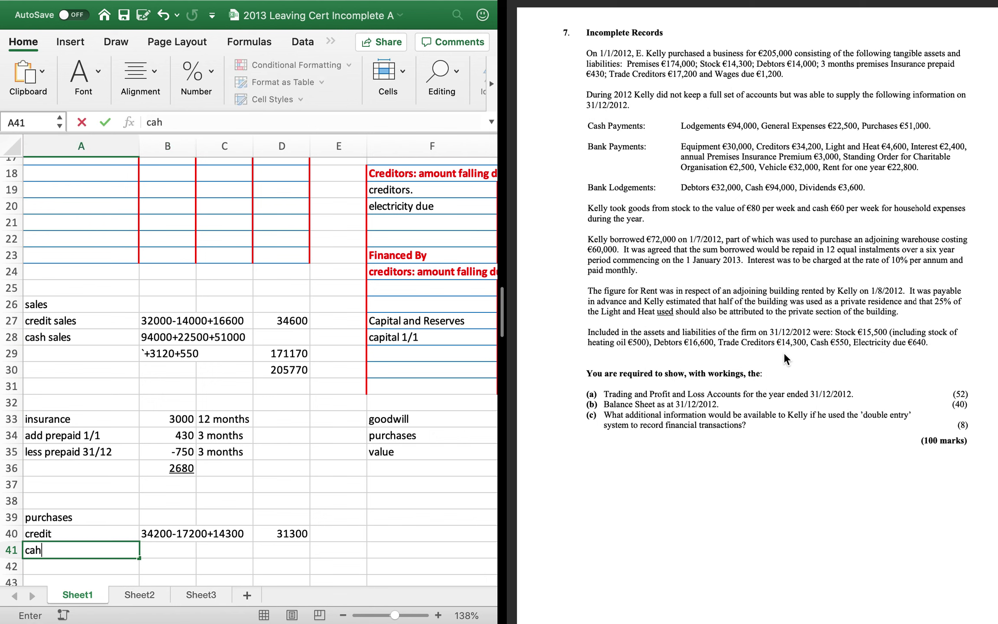
{"action": "type", "text": "sh"}
{"action": "key", "text": "Right"}
{"action": "key", "text": "Right"}
{"action": "key", "text": "Right"}
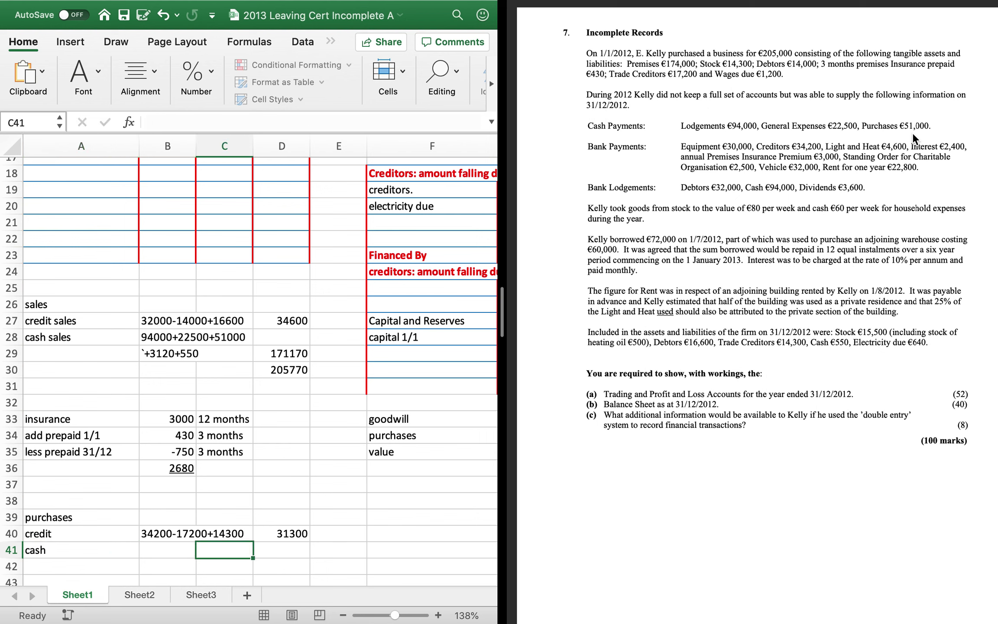
{"action": "type", "text": "51000"}
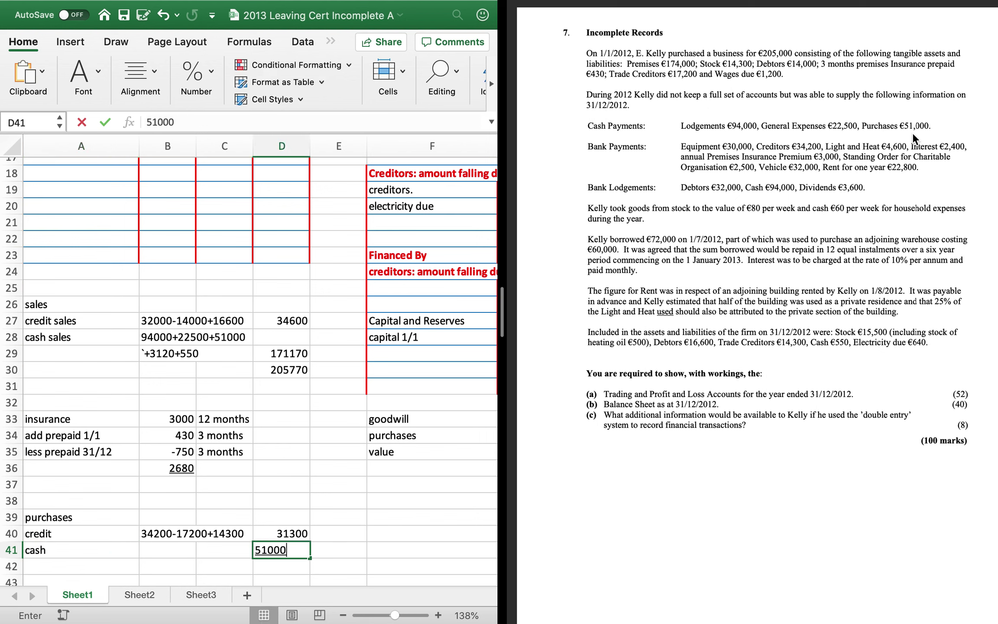
{"action": "key", "text": "Return"}
Total the credit and cash purchases in D42 by summing D40 and D41
{"action": "key", "text": "Right"}
{"action": "key", "text": "Right"}
{"action": "key", "text": "Right"}
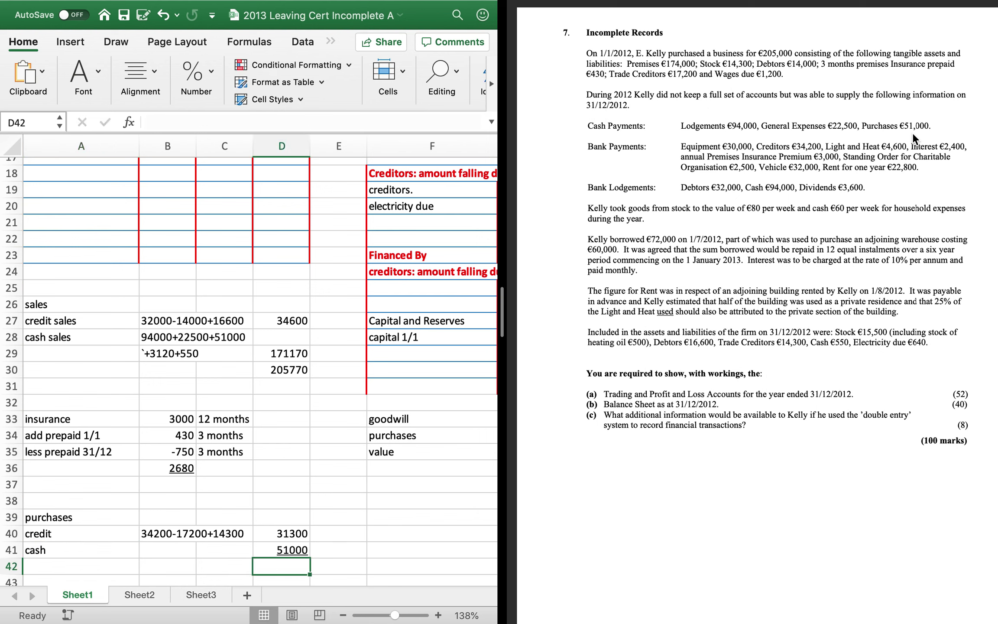
{"action": "type", "text": "=sum("}
{"action": "key", "text": "Up"}
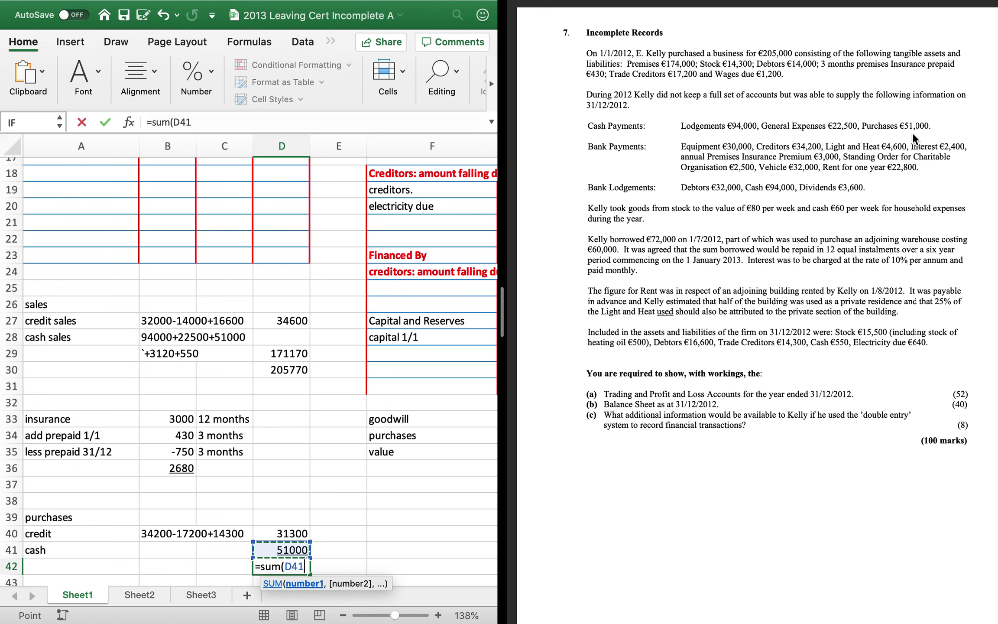
{"action": "key", "text": "shift+Up"}
{"action": "key", "text": "Return"}
Label the next line of the purchases working "less drawings" in A43
{"action": "key", "text": "Left"}
{"action": "key", "text": "Up"}
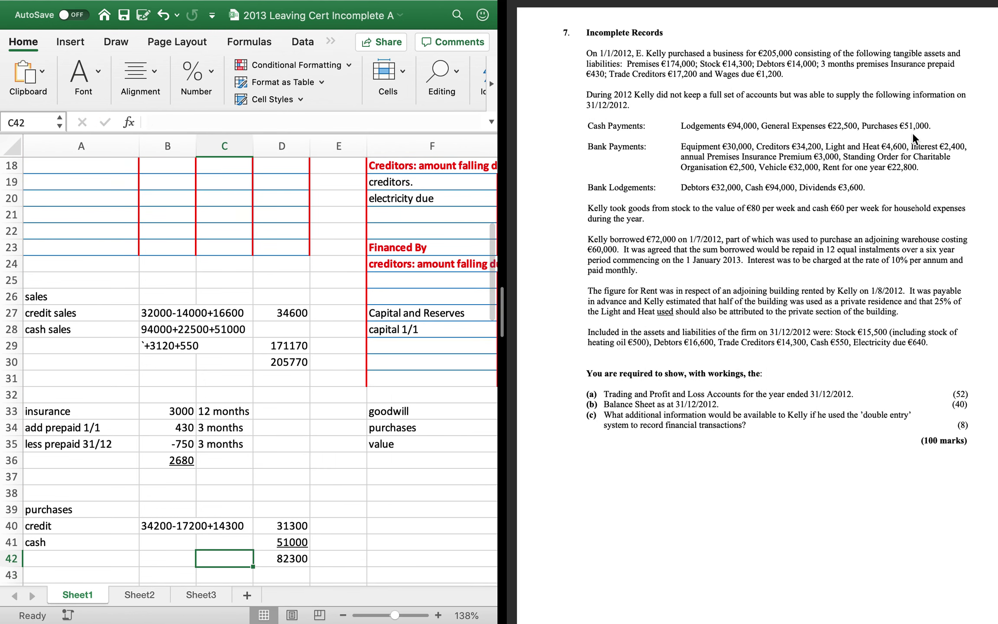
{"action": "key", "text": "Left"}
{"action": "key", "text": "Left"}
{"action": "key", "text": "Down"}
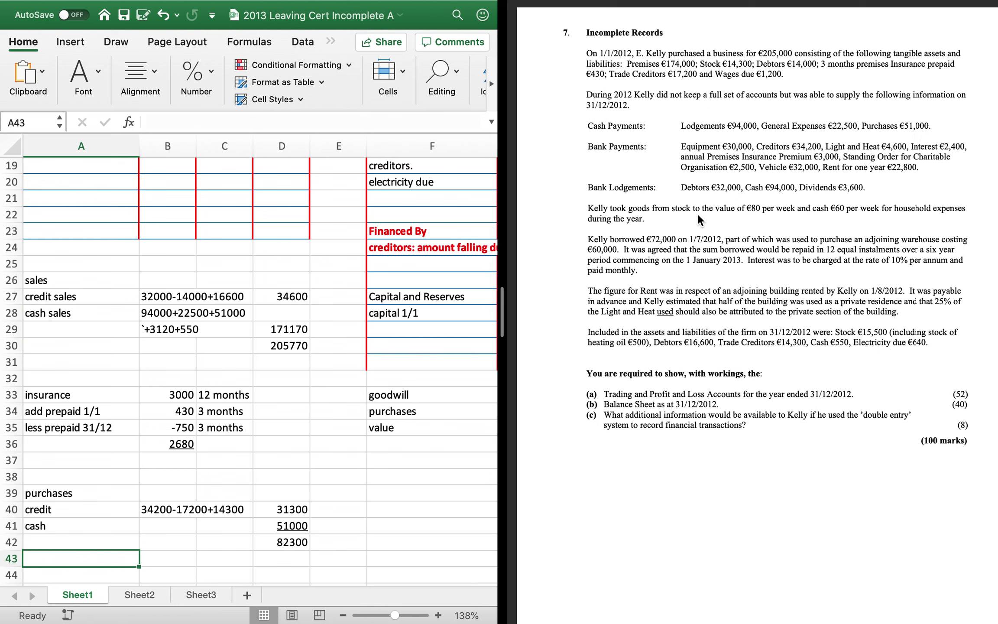
{"action": "type", "text": "less purch"}
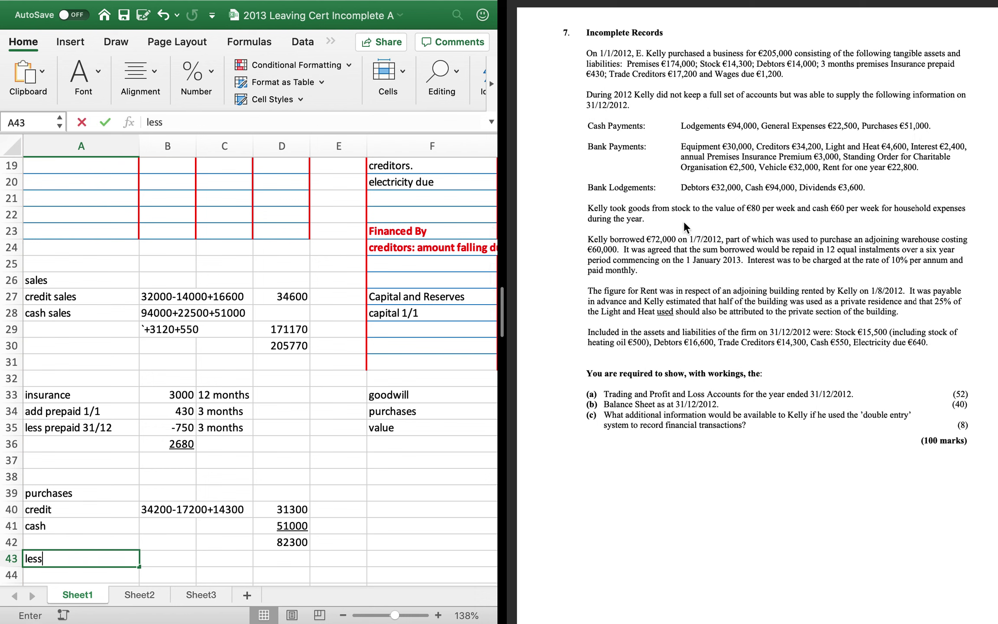
{"action": "key", "text": "BackSpace"}
{"action": "key", "text": "BackSpace"}
{"action": "type", "text": "drawings"}
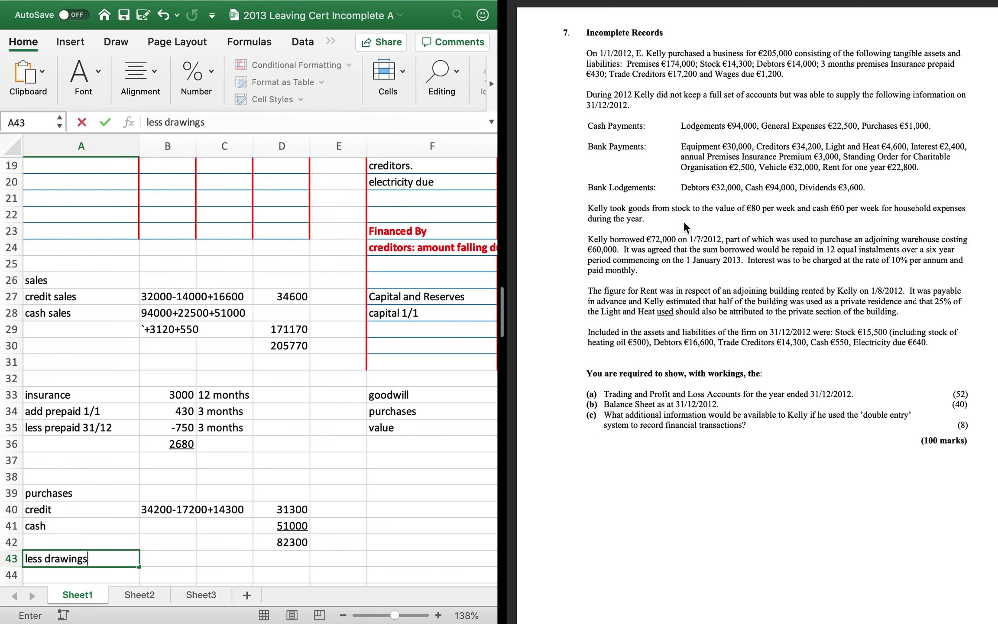
Calculate the stock drawings in D43 with the formula =80*52
{"action": "key", "text": "Tab"}
{"action": "key", "text": "Tab"}
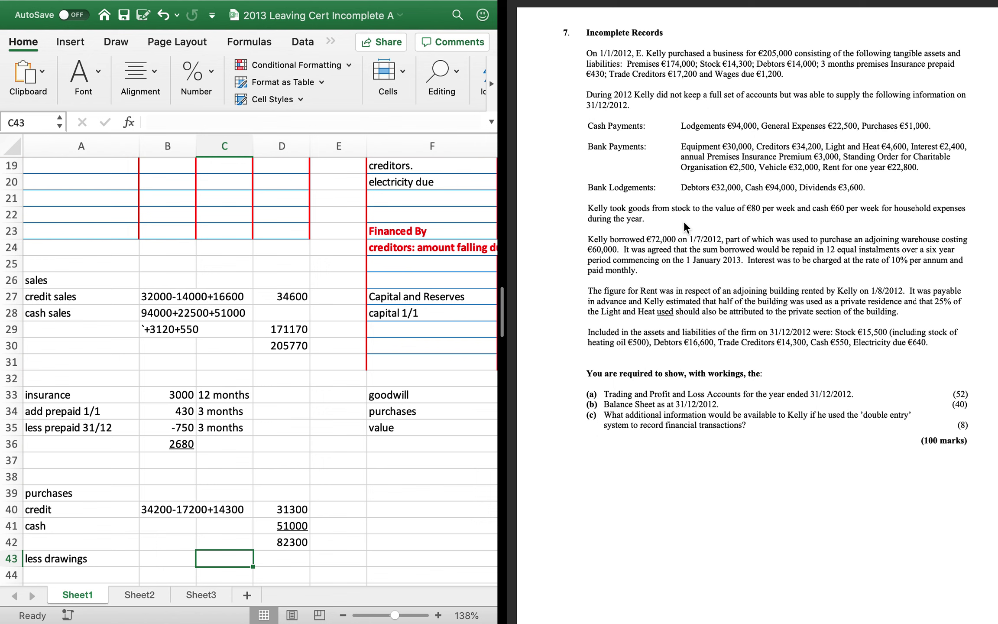
{"action": "key", "text": "Tab"}
{"action": "type", "text": "=.6"}
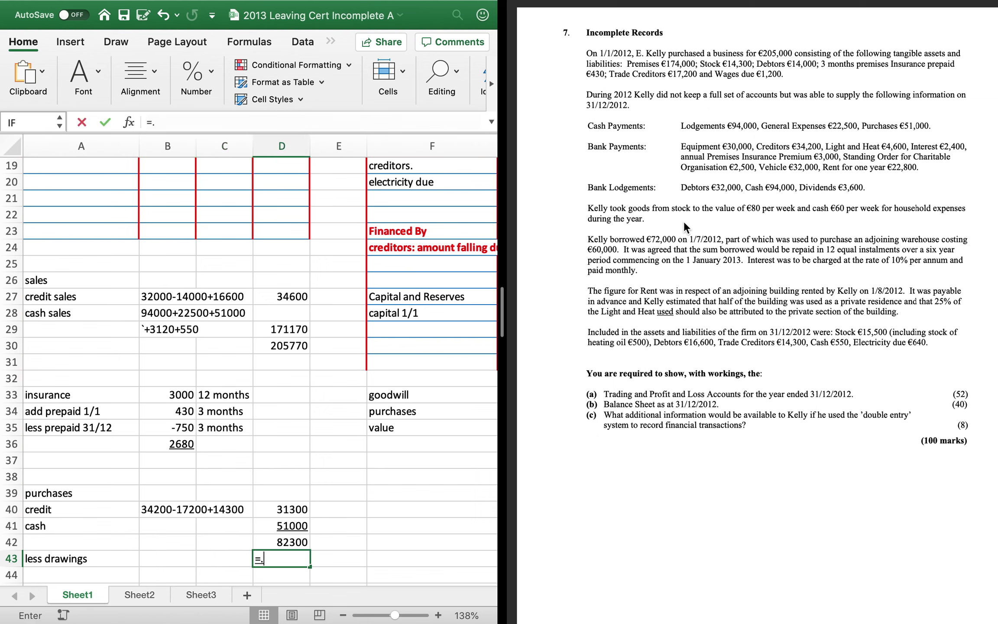
{"action": "key", "text": "BackSpace"}
{"action": "key", "text": "BackSpace"}
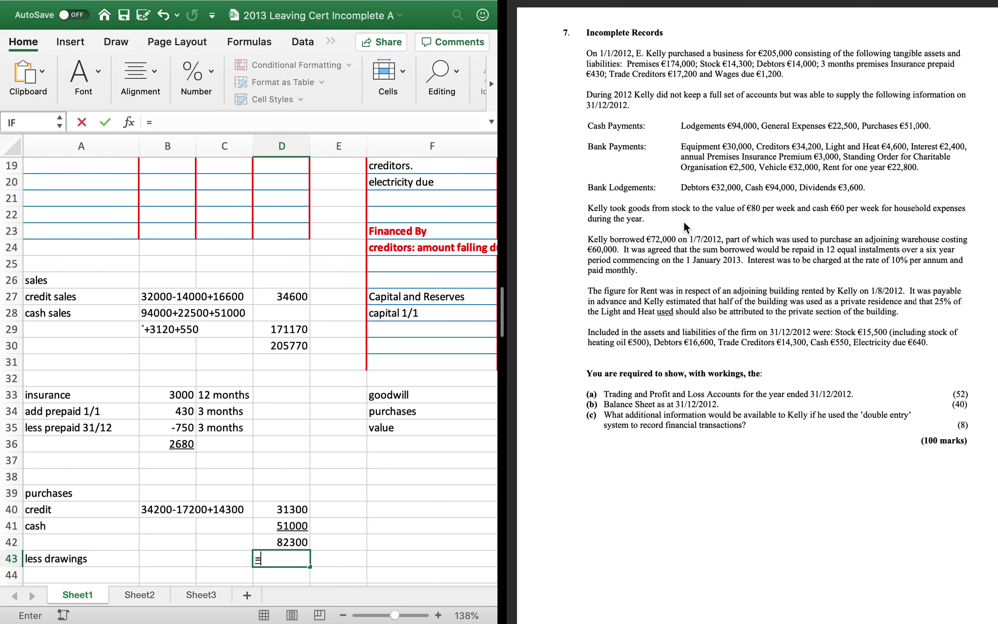
{"action": "type", "text": "80*52"}
{"action": "key", "text": "Return"}
Total the purchases after drawings in D44 by summing D42:D43
{"action": "key", "text": "Right"}
{"action": "key", "text": "Right"}
{"action": "key", "text": "Right"}
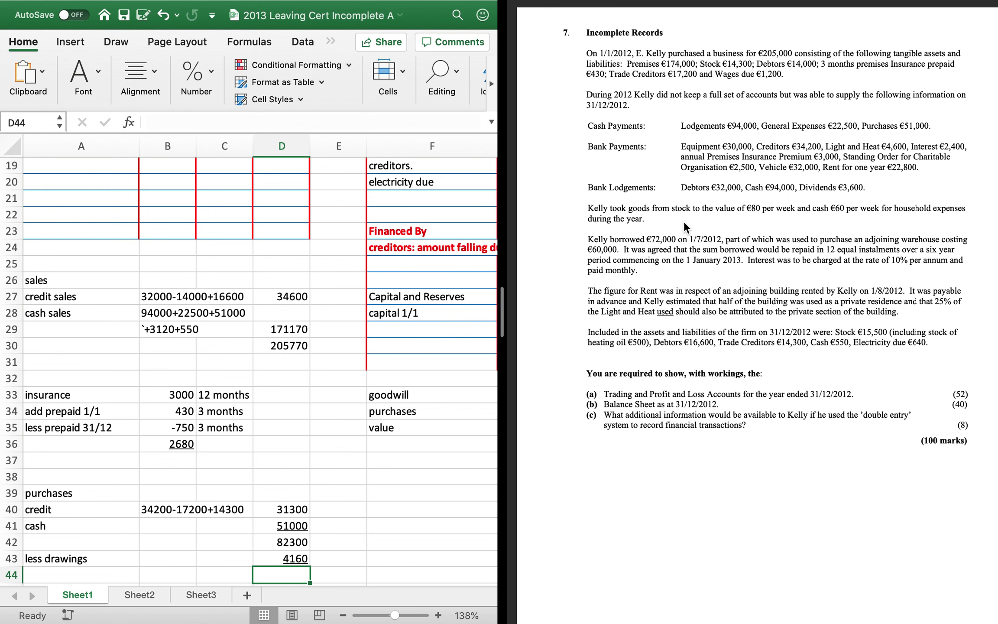
{"action": "type", "text": "=sum("}
{"action": "key", "text": "Up"}
{"action": "key", "text": "shift+Up"}
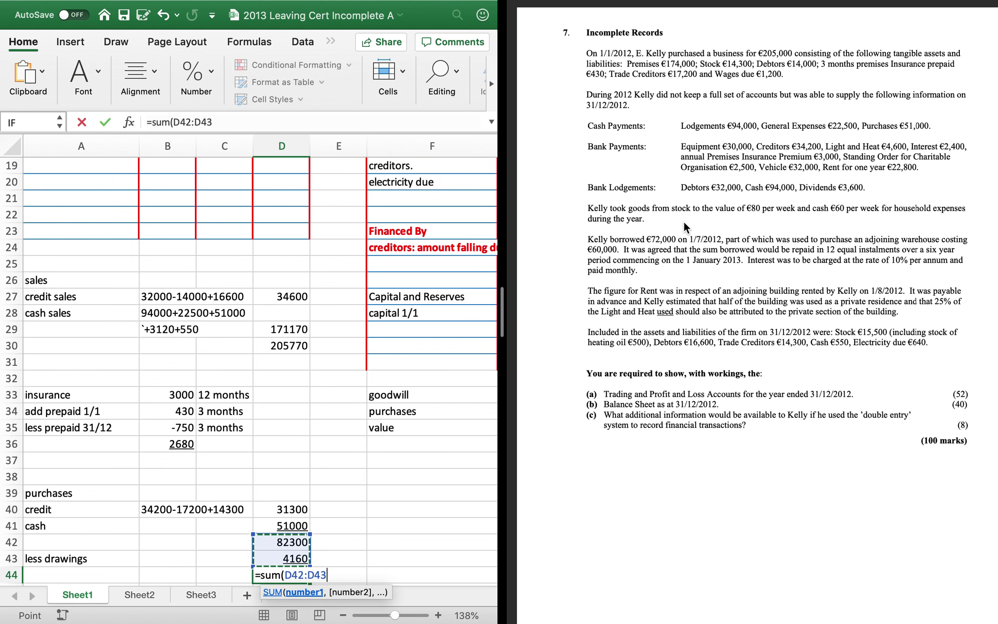
{"action": "key", "text": "Return"}
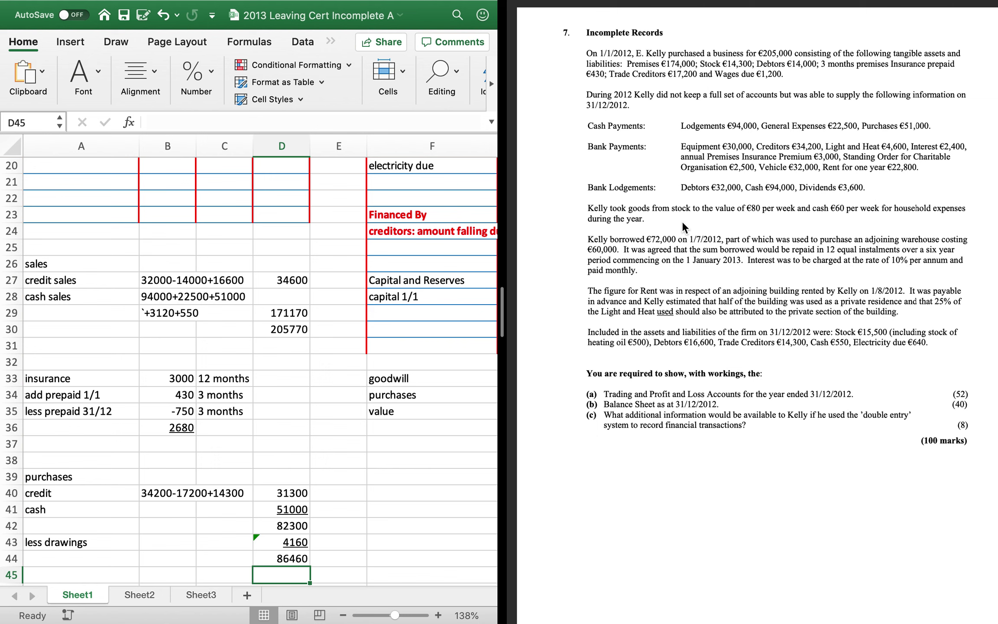
Make the drawings in D43 a deduction by changing the formula to =-80*52
{"action": "double_click", "coordinate": [272, 542]}
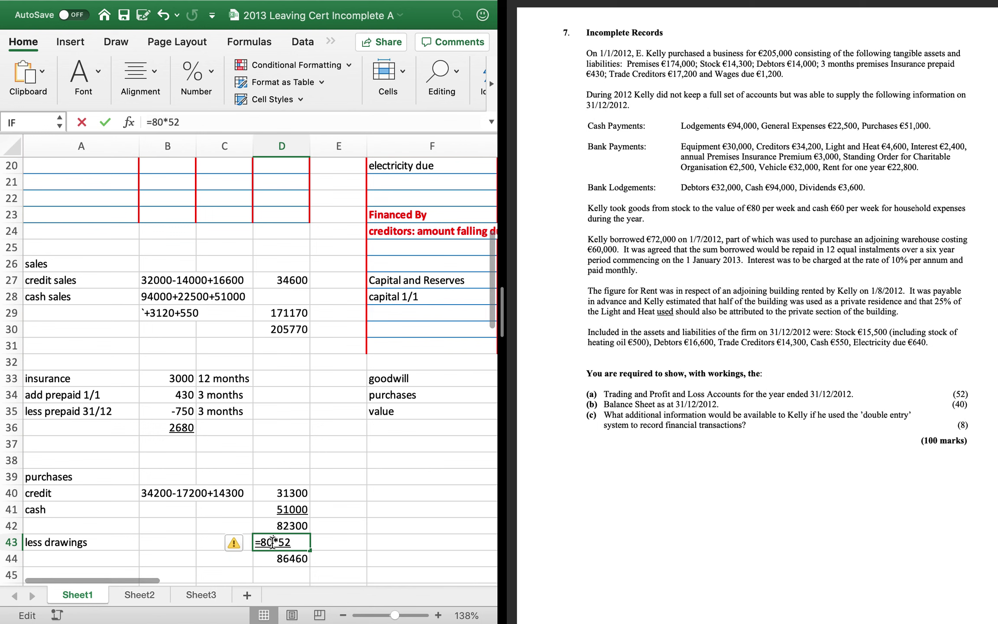
{"action": "left_click_drag", "start_coordinate": [272, 542], "coordinate": [261, 545]}
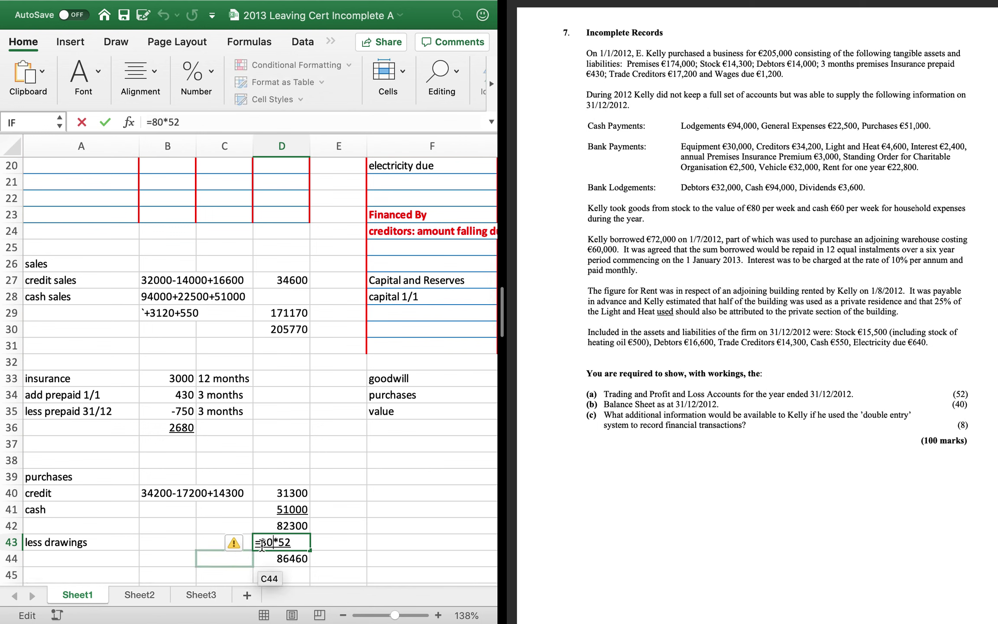
{"action": "type", "text": "-"}
{"action": "key", "text": "Return"}
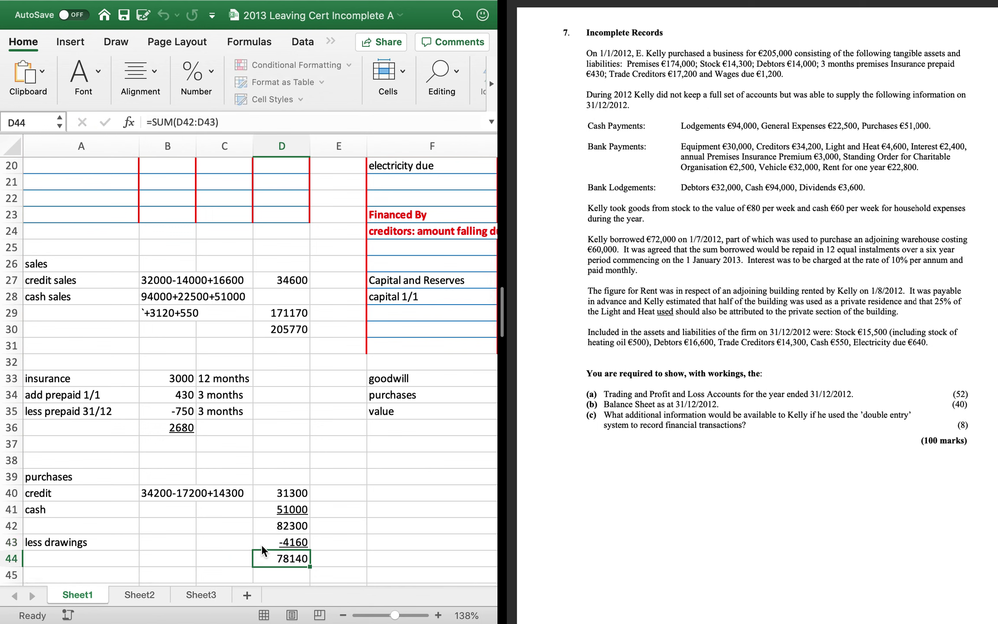
Enter 78140 as the purchases figure in C4 of the trading profit and loss account
{"action": "scroll", "coordinate": [202, 331], "scroll_direction": "up", "scroll_amount": 7}
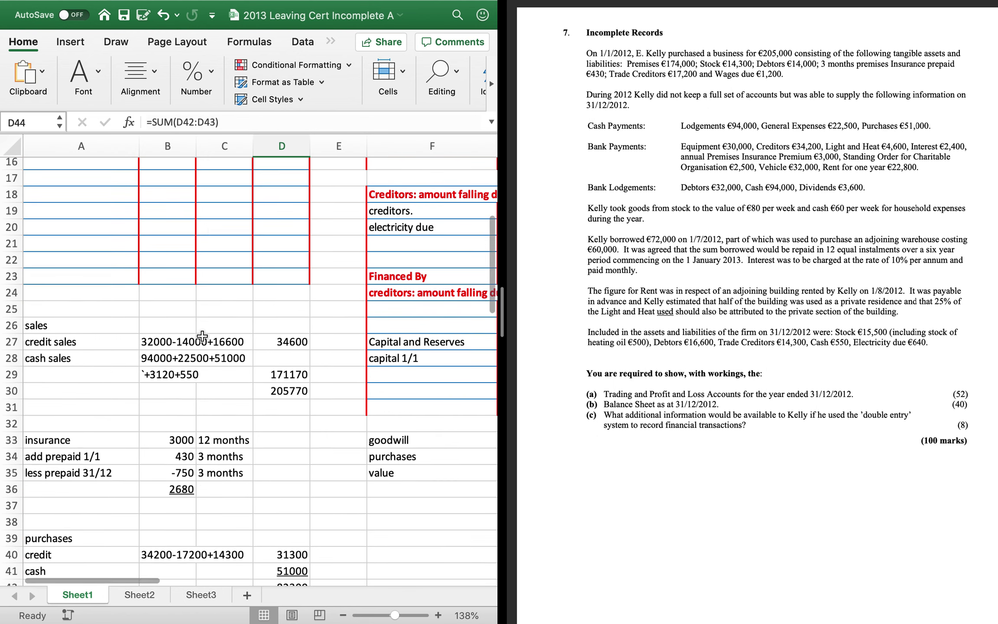
{"action": "scroll", "coordinate": [203, 331], "scroll_direction": "up", "scroll_amount": 3}
{"action": "left_click", "coordinate": [231, 215]}
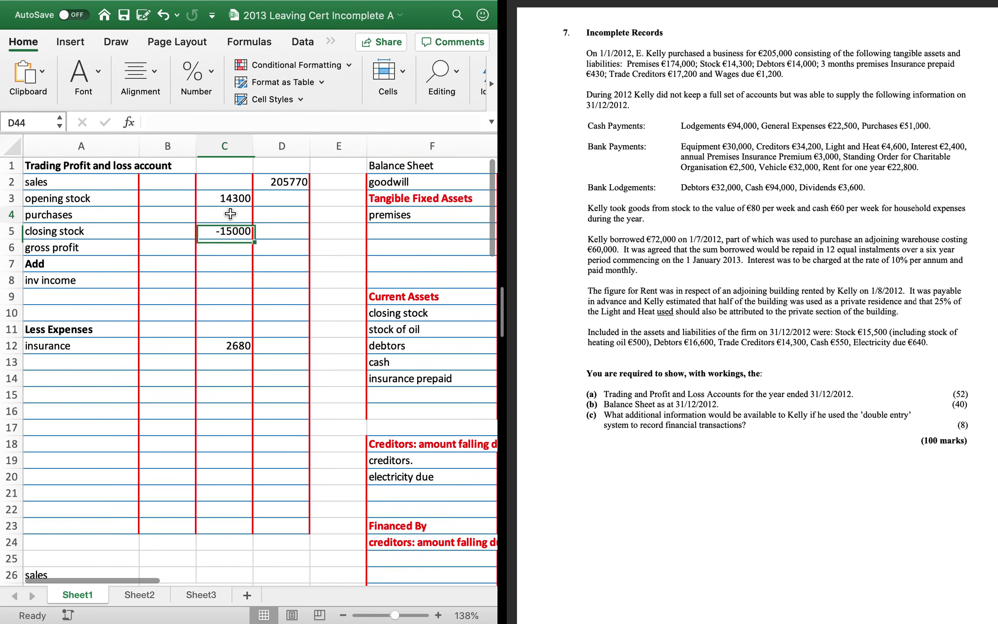
{"action": "type", "text": "78140"}
{"action": "key", "text": "Return"}
Start a drawings working with the heading "drawings" in F44, below the goodwill working
{"action": "scroll", "coordinate": [223, 323], "scroll_direction": "down", "scroll_amount": 10}
{"action": "scroll", "coordinate": [224, 323], "scroll_direction": "right", "scroll_amount": 5}
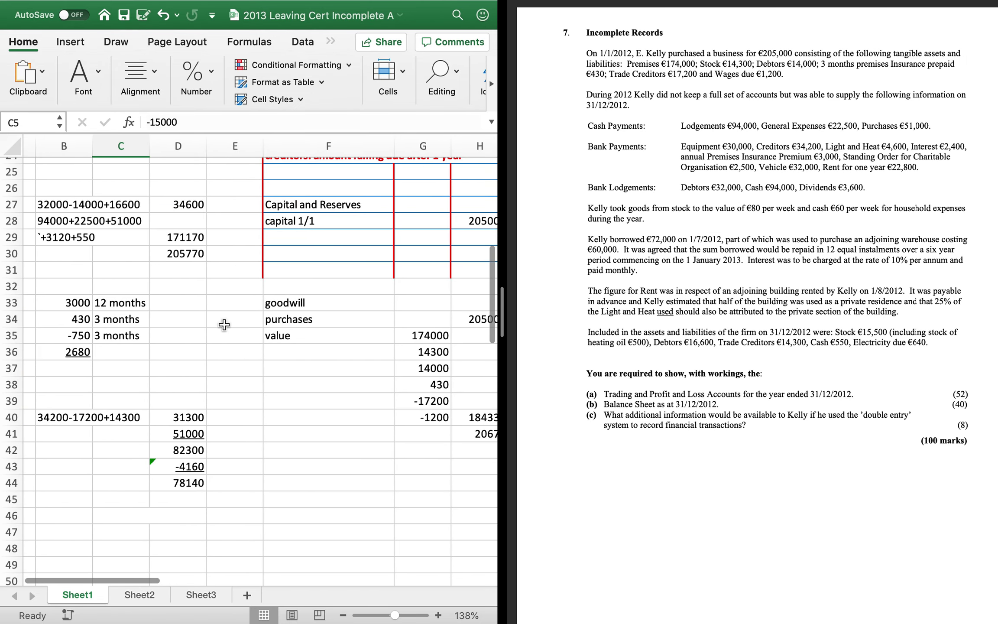
{"action": "left_click", "coordinate": [349, 481]}
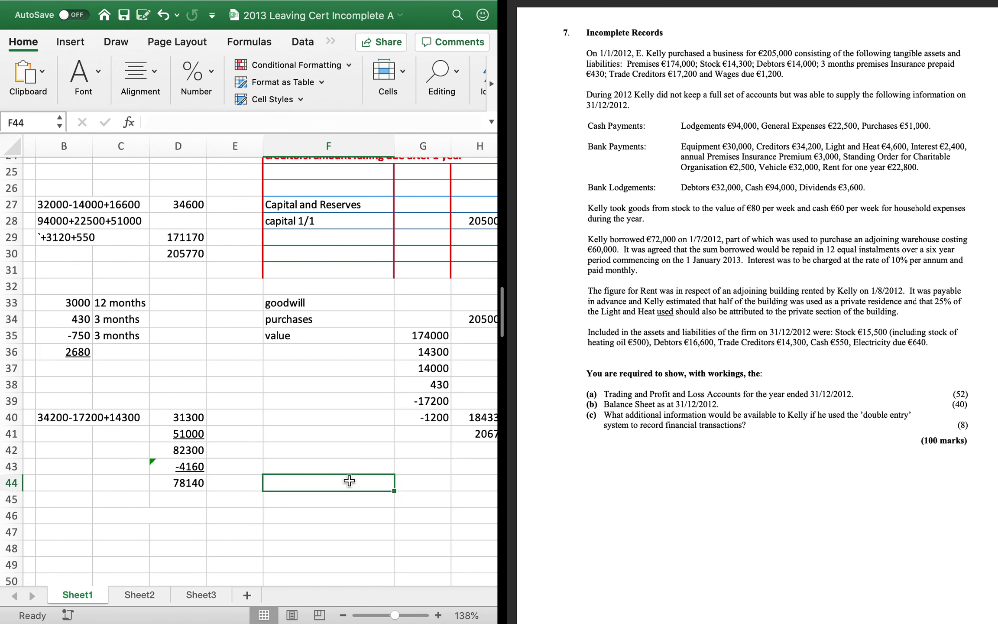
{"action": "type", "text": "drawings"}
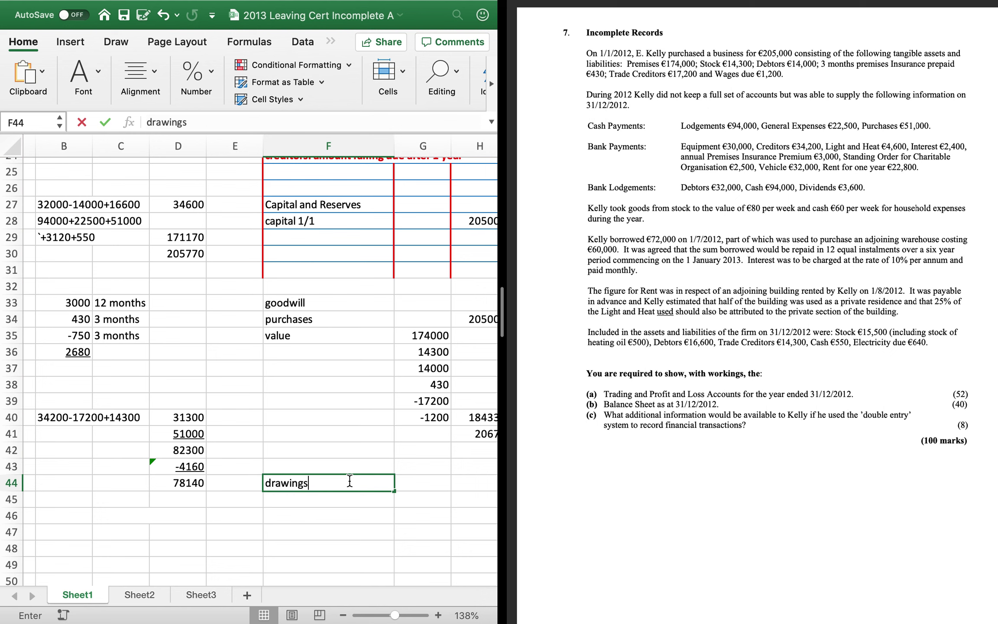
{"action": "key", "text": "Return"}
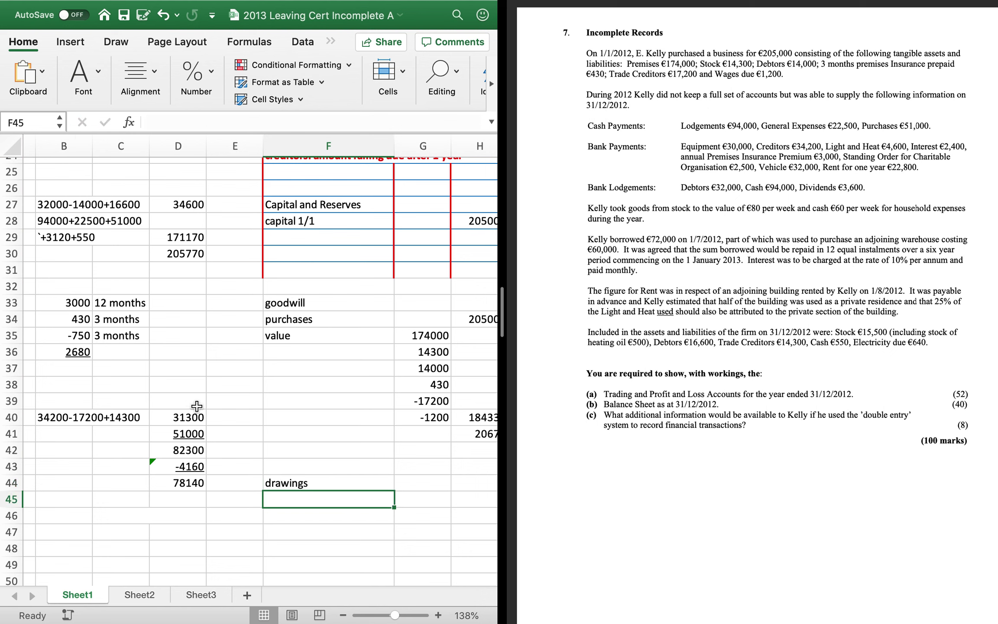
Add a "cash" line to the drawings working in row 45 with 3120 in G45, and remove the label's underline
{"action": "type", "text": "cash"}
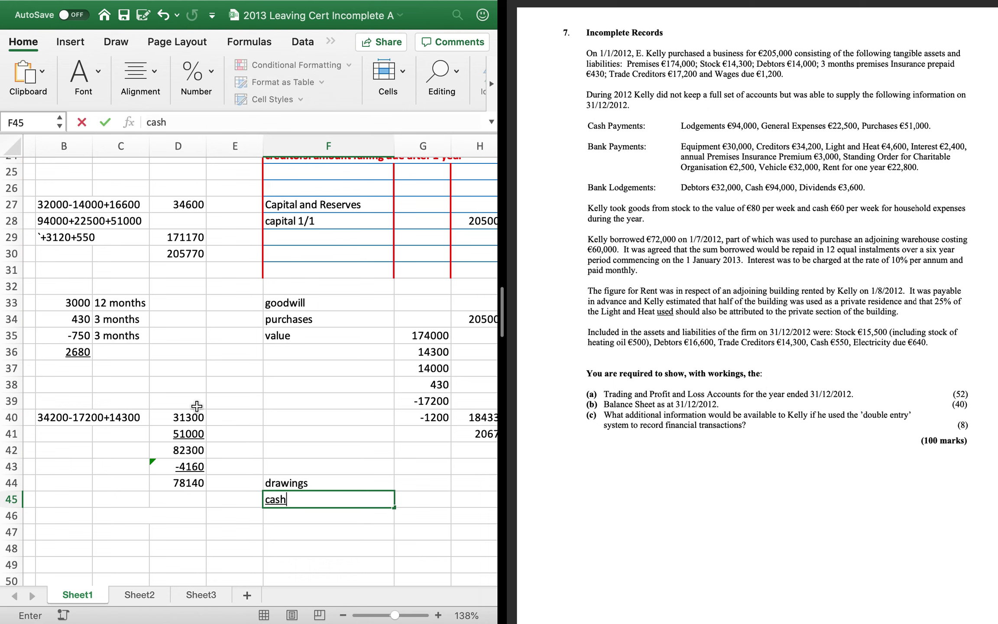
{"action": "key", "text": "Tab"}
{"action": "type", "text": "3120"}
{"action": "key", "text": "Return"}
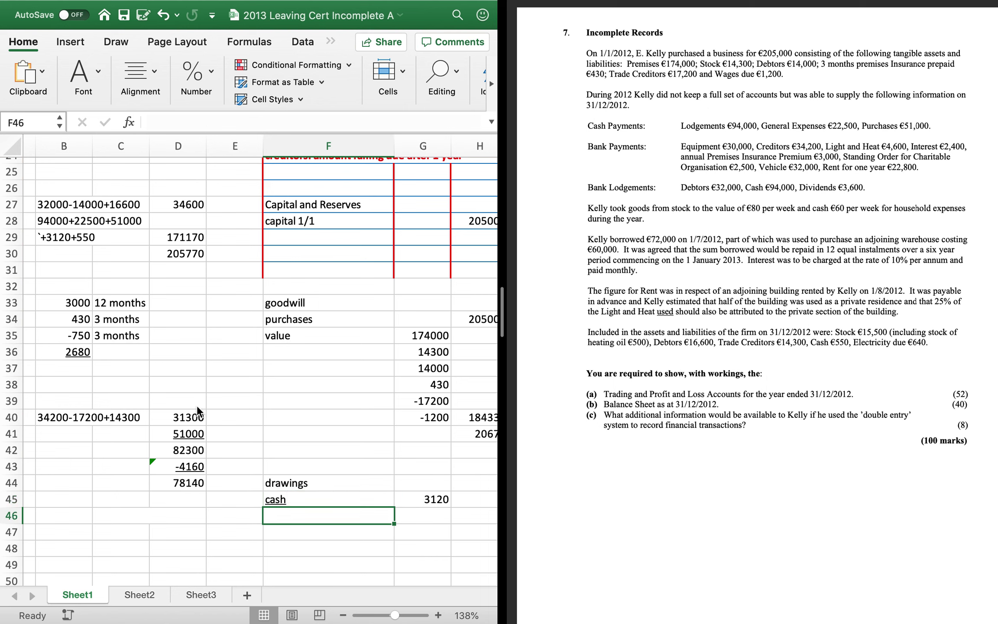
{"action": "key", "text": "Up"}
{"action": "key", "text": "super+u"}
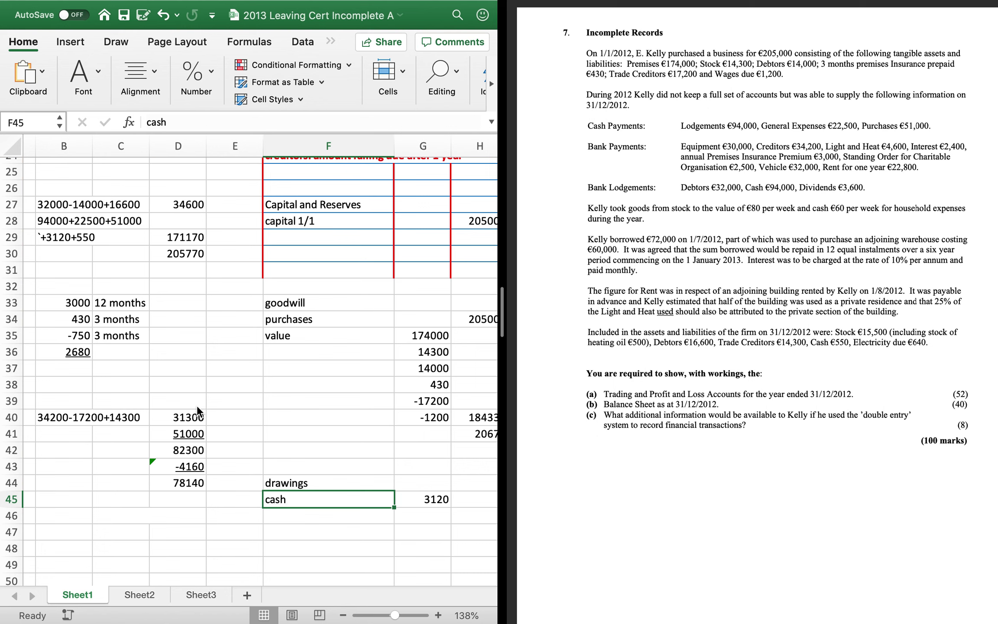
Add a "stock" line to the drawings working in row 46 with the amount 4160 in G46
{"action": "key", "text": "Down"}
{"action": "type", "text": "stock"}
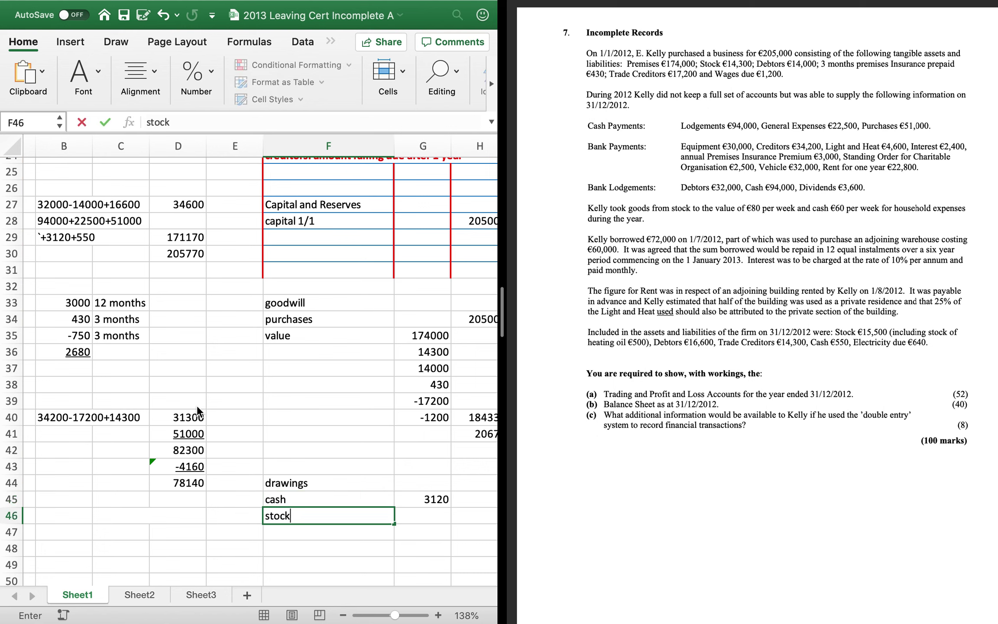
{"action": "key", "text": "Tab"}
{"action": "type", "text": "4160"}
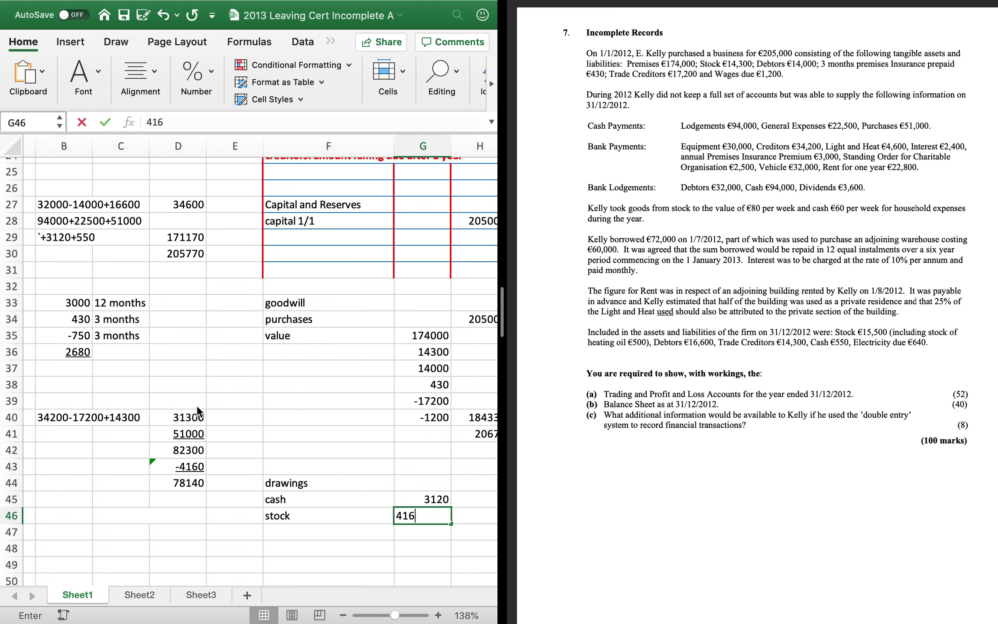
{"action": "key", "text": "Return"}
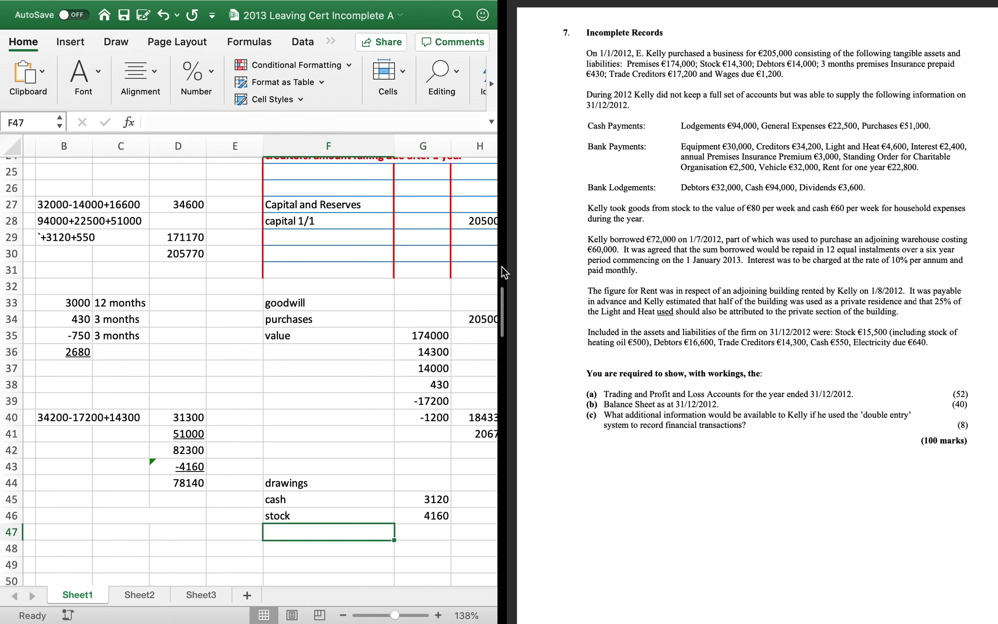
Add the expense label "general expenses (-1200)" in A13, below insurance in the profit and loss account
{"action": "scroll", "coordinate": [383, 326], "scroll_direction": "left", "scroll_amount": 3}
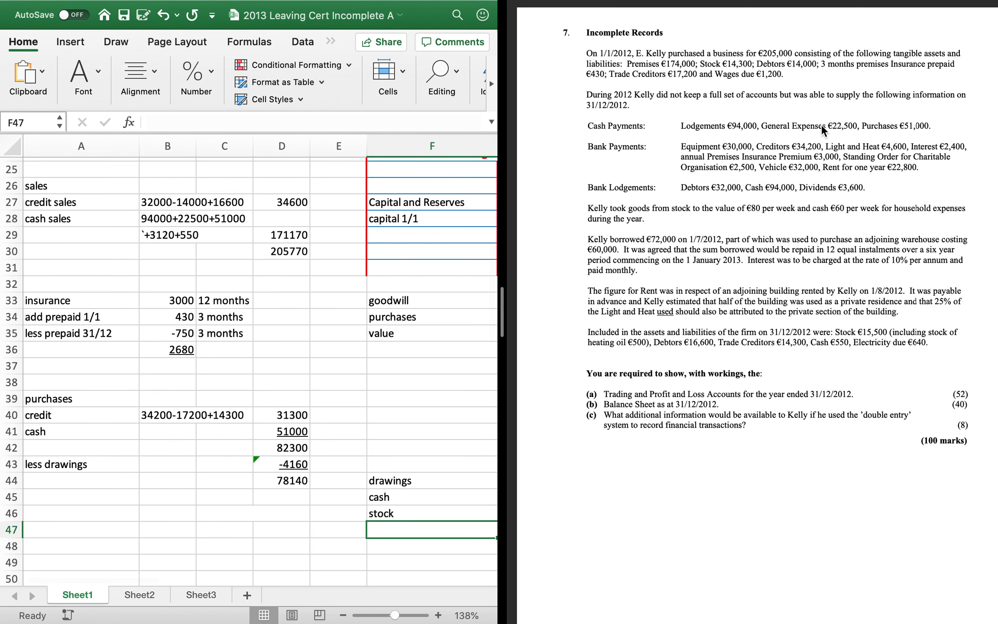
{"action": "scroll", "coordinate": [262, 505], "scroll_direction": "up", "scroll_amount": 10}
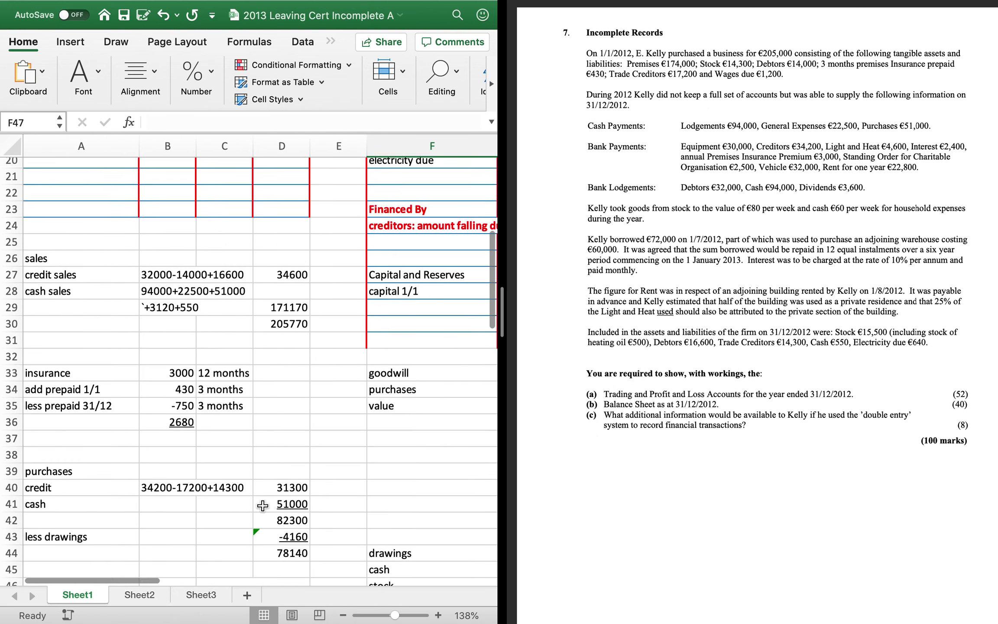
{"action": "left_click", "coordinate": [34, 259]}
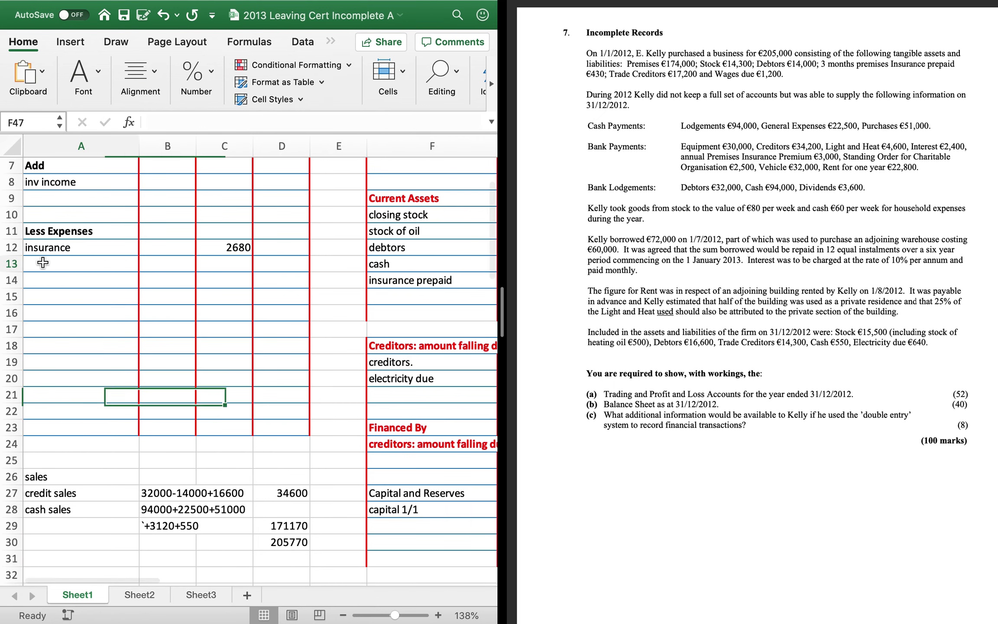
{"action": "type", "text": "general e"}
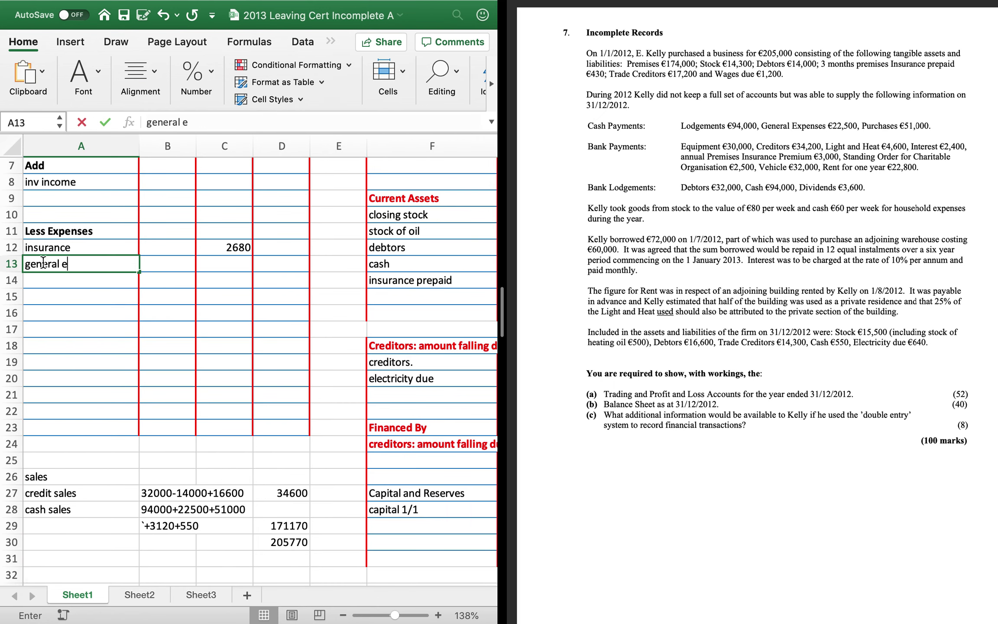
{"action": "type", "text": "xpenses ("}
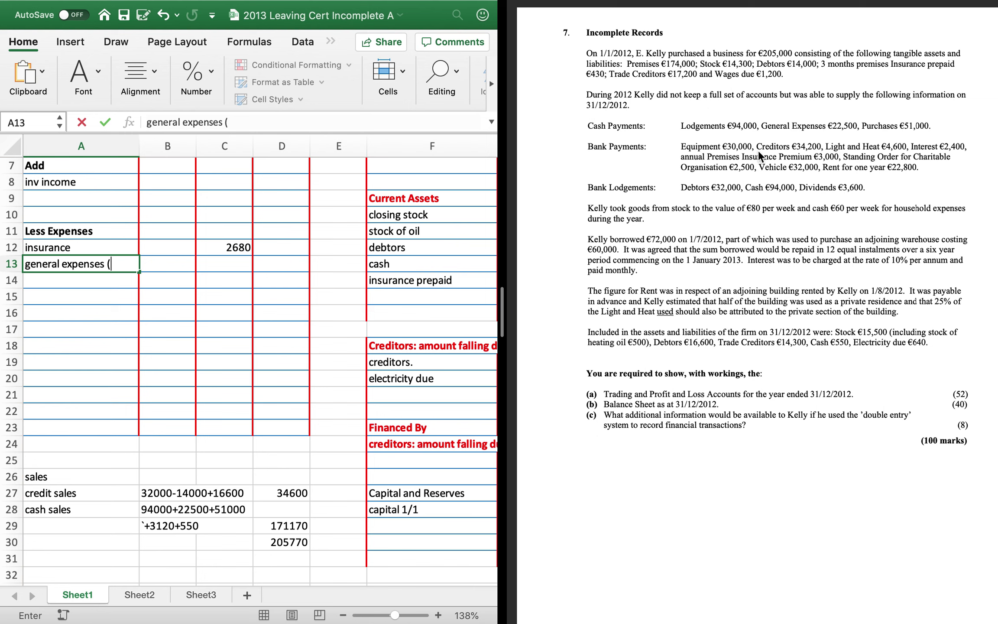
{"action": "type", "text": "-1200)"}
Calculate the general expenses in C13 with the formula =22500-1200
{"action": "key", "text": "Tab"}
{"action": "key", "text": "Tab"}
{"action": "type", "text": "="}
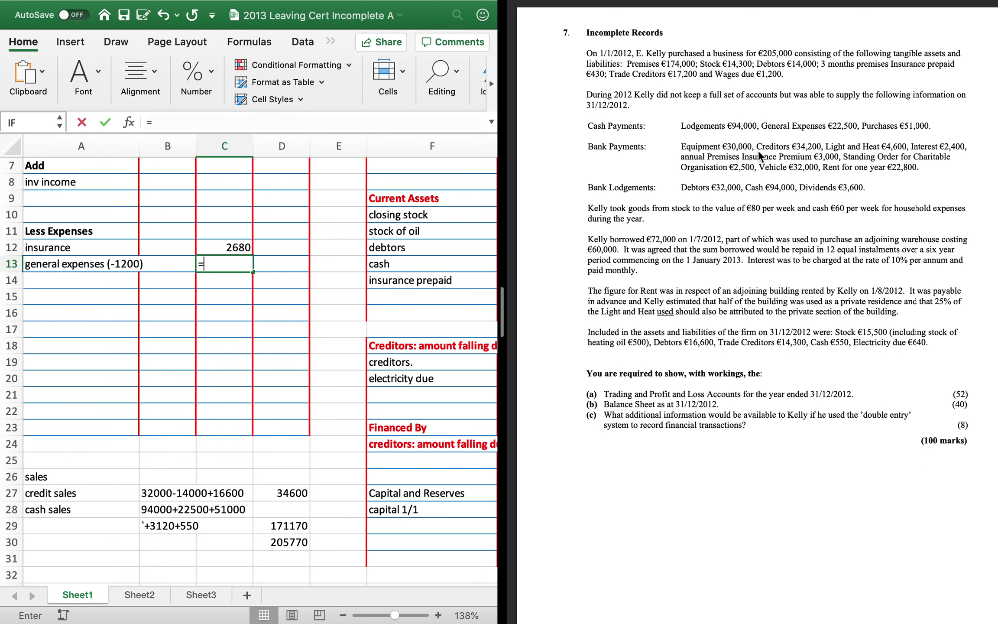
{"action": "type", "text": "22500-1200"}
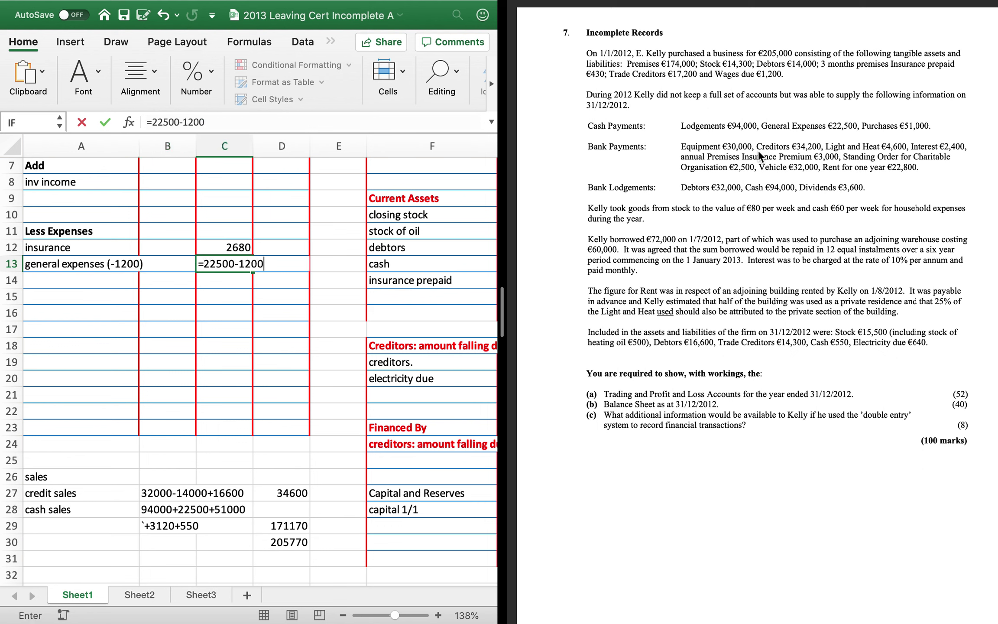
{"action": "key", "text": "Return"}
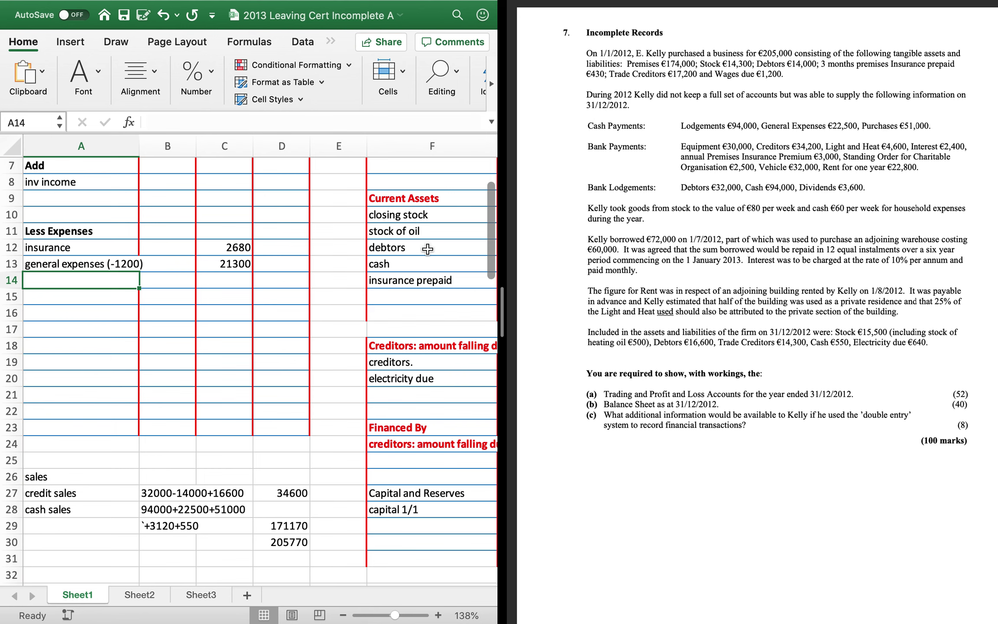
Add an "equipmnent" line in F5 under Tangible Fixed Assets with 30000 in G5, and remove the amount's underline
{"action": "scroll", "coordinate": [427, 248], "scroll_direction": "up", "scroll_amount": 5}
{"action": "scroll", "coordinate": [428, 249], "scroll_direction": "right", "scroll_amount": 2}
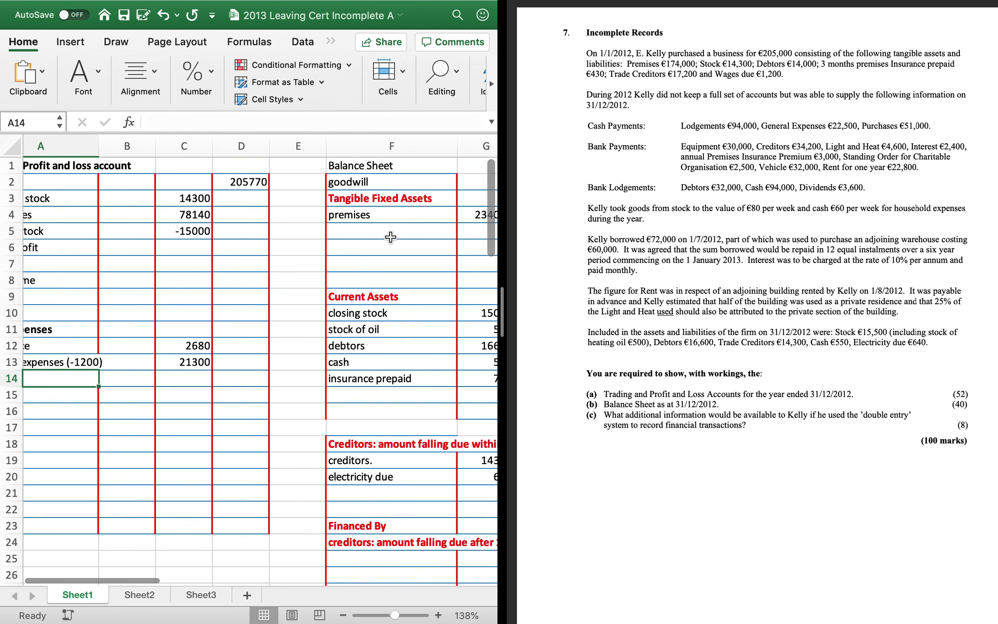
{"action": "left_click", "coordinate": [391, 231]}
{"action": "type", "text": "equipmnent"}
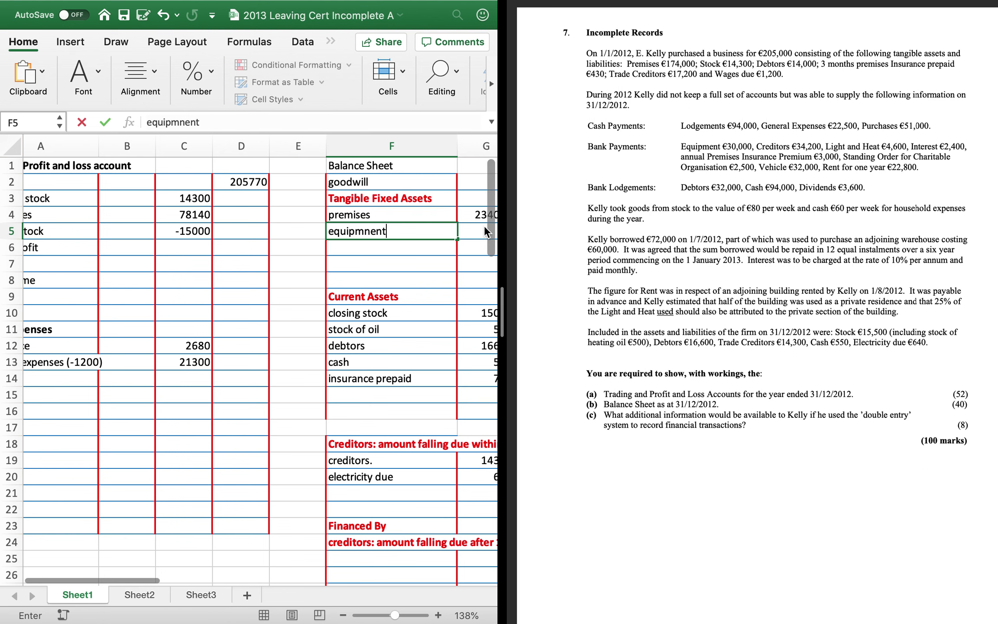
{"action": "left_click", "coordinate": [464, 226]}
{"action": "type", "text": "30000"}
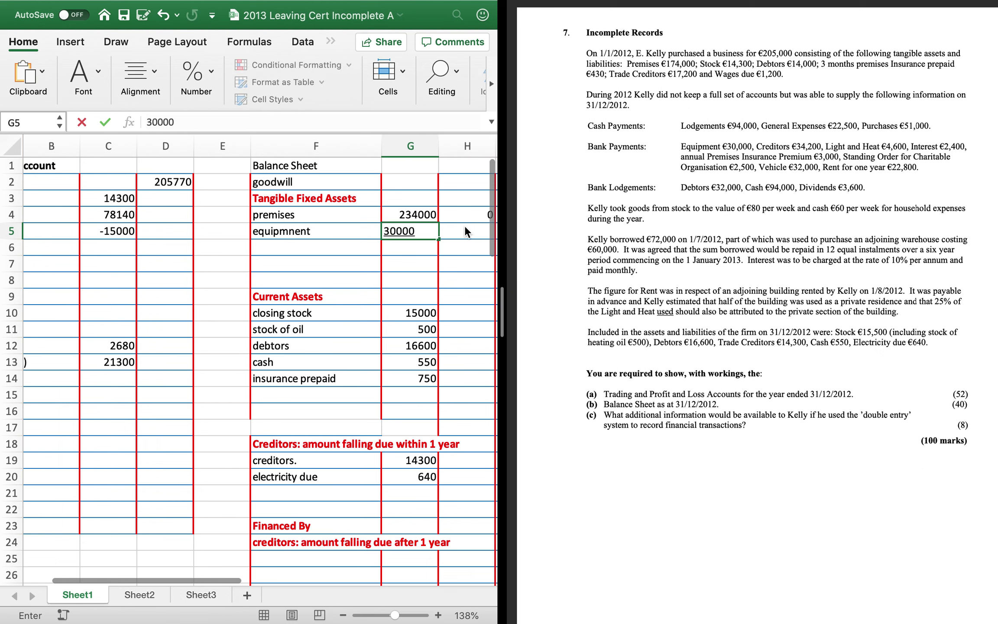
{"action": "key", "text": "Return"}
{"action": "key", "text": "Up"}
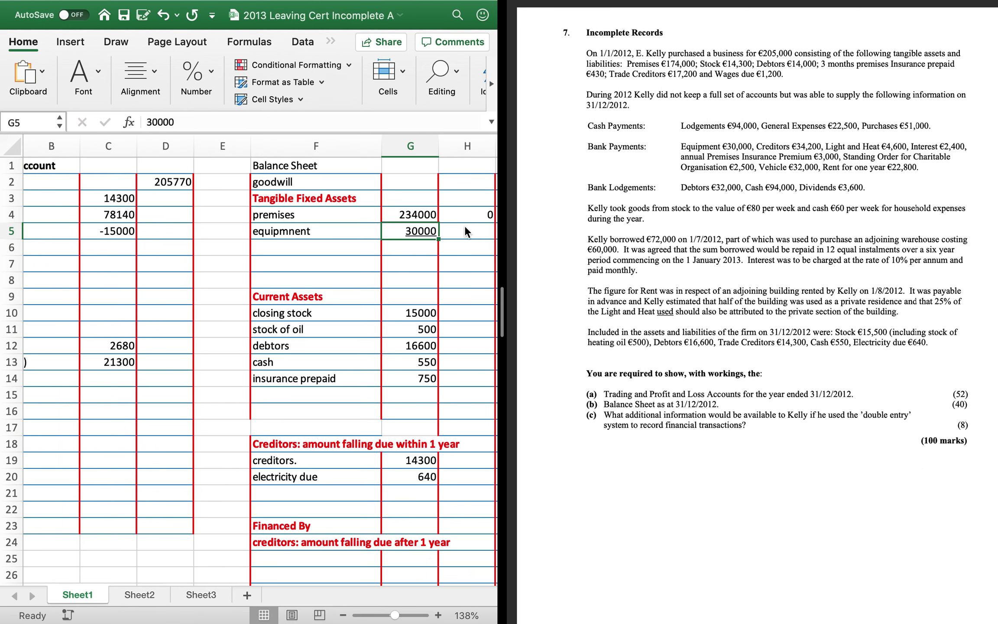
Enter 30000 in I5 as the equipment's net amount and remove its underline
{"action": "key", "text": "Right"}
{"action": "key", "text": "Right"}
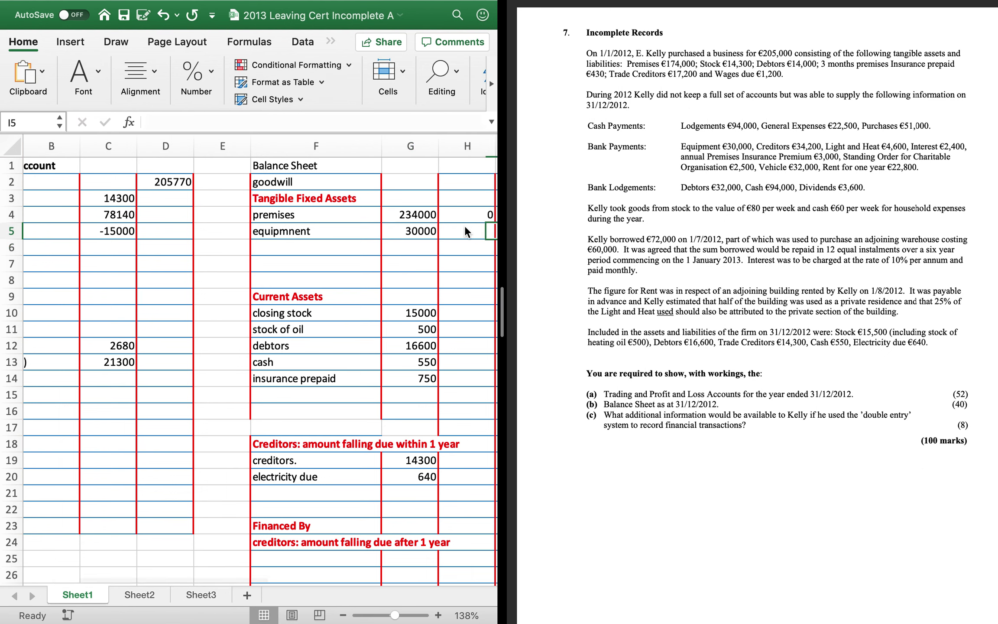
{"action": "type", "text": "30000"}
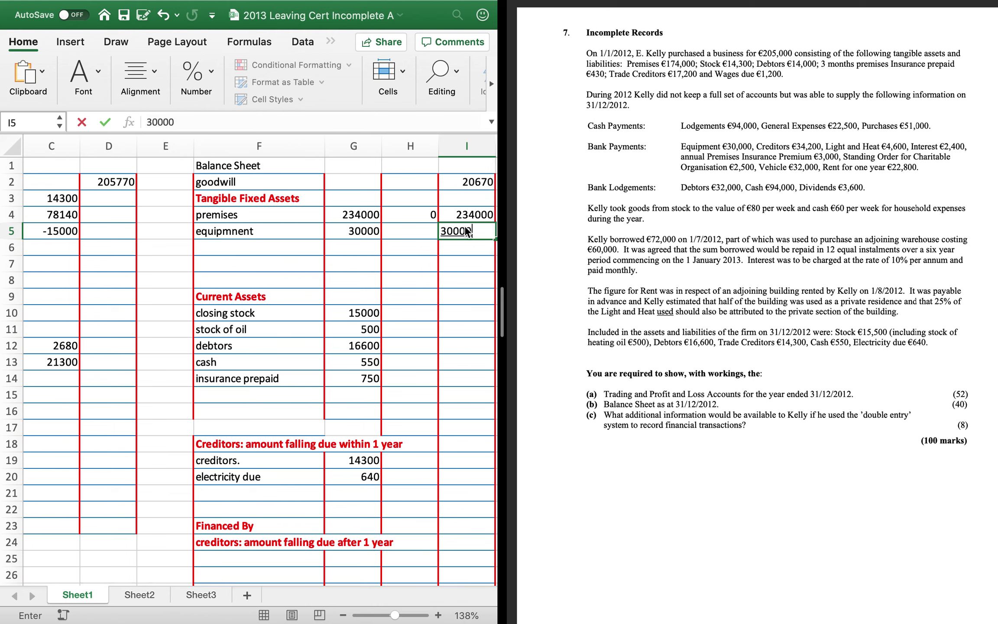
{"action": "key", "text": "Return"}
{"action": "key", "text": "Up"}
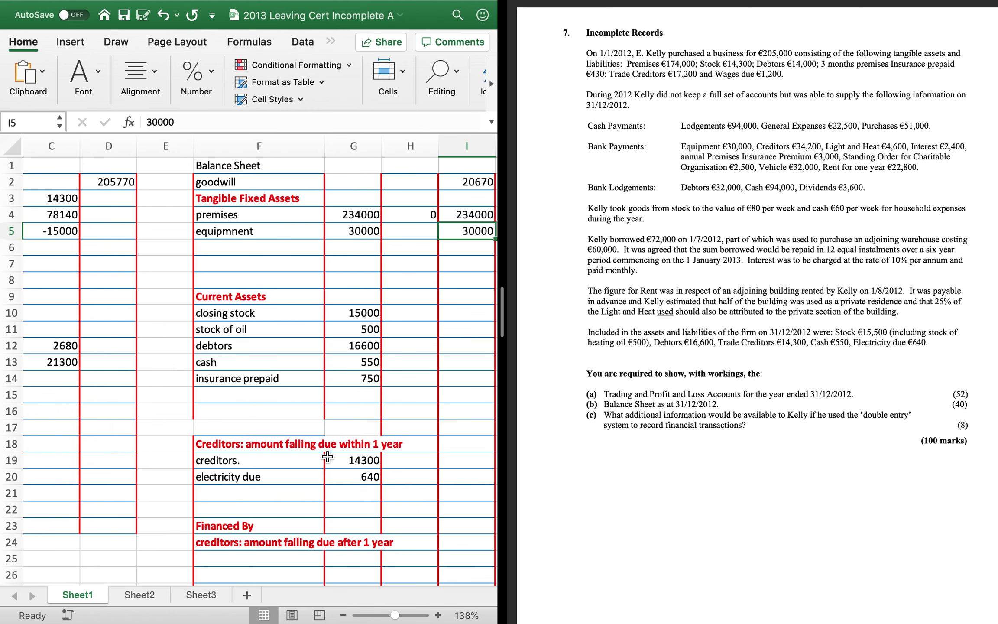
Start a "light and heat" working in A47, below the purchases working, with the amount 4600 in B47
{"action": "scroll", "coordinate": [327, 456], "scroll_direction": "down", "scroll_amount": 10}
{"action": "scroll", "coordinate": [277, 477], "scroll_direction": "left", "scroll_amount": 3}
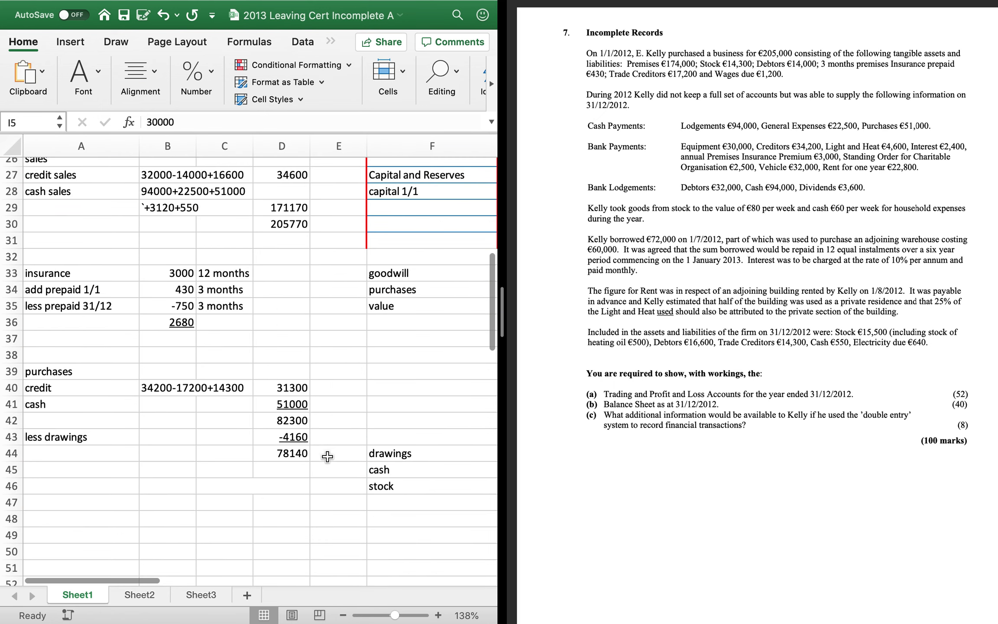
{"action": "left_click", "coordinate": [116, 509]}
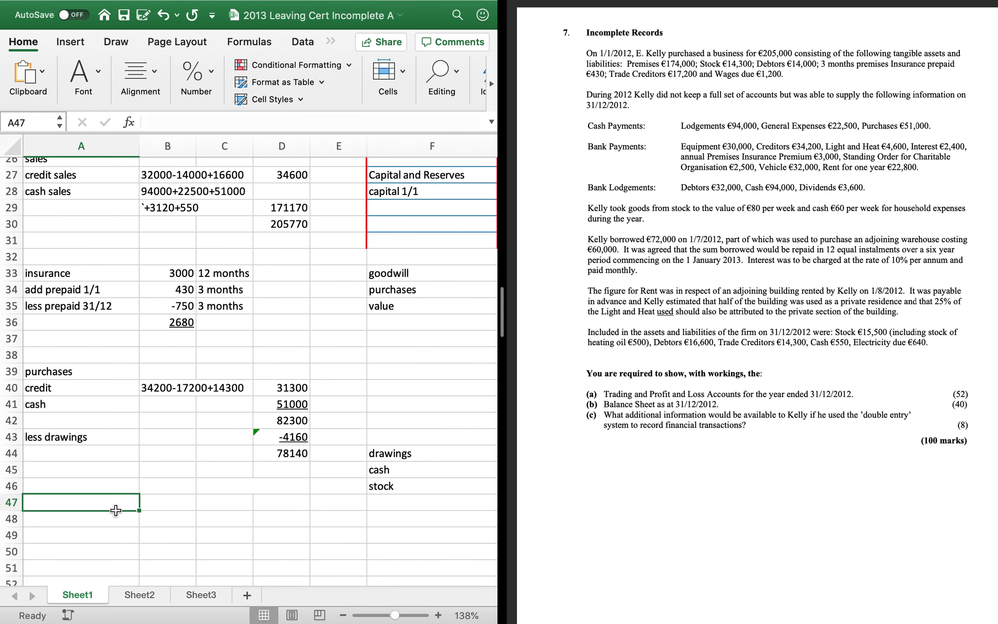
{"action": "type", "text": "light and "}
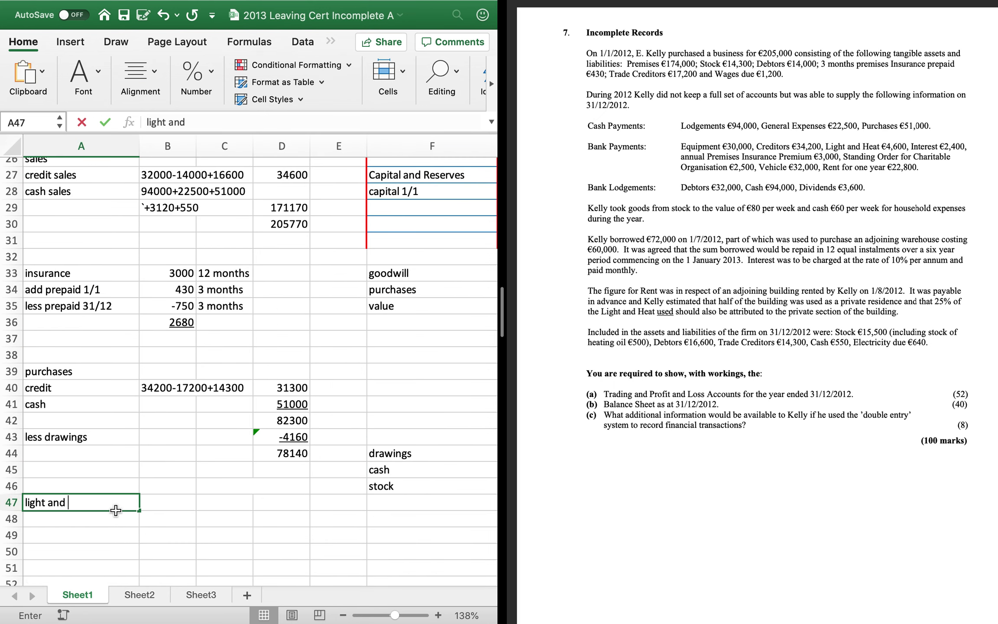
{"action": "type", "text": "heat"}
{"action": "key", "text": "Tab"}
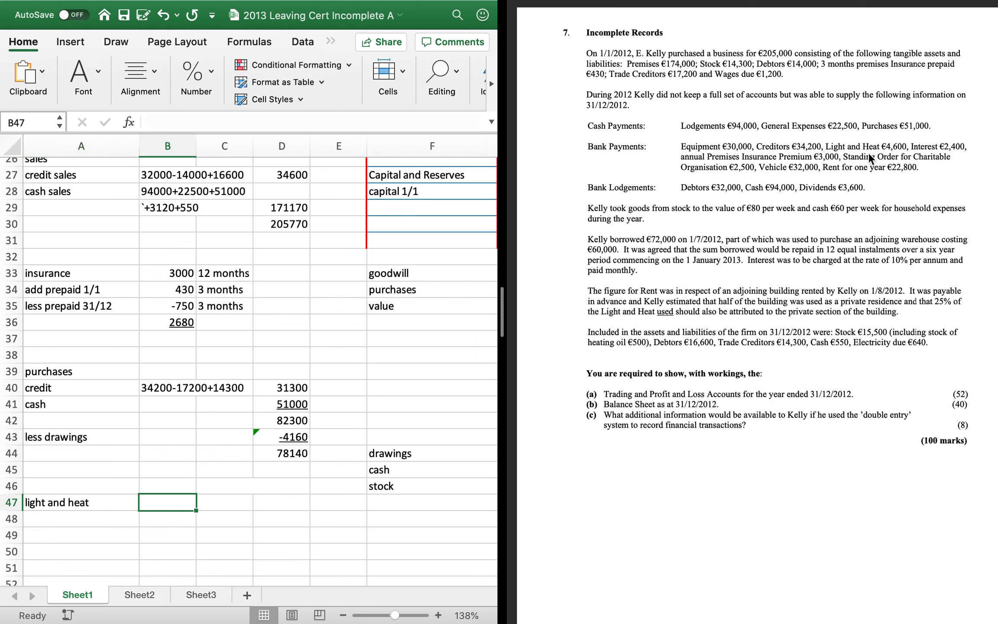
{"action": "type", "text": "4600"}
{"action": "key", "text": "Return"}
Add a "less stock of oil" line to the light and heat working in row 48 with -500 in B48
{"action": "key", "text": "Left"}
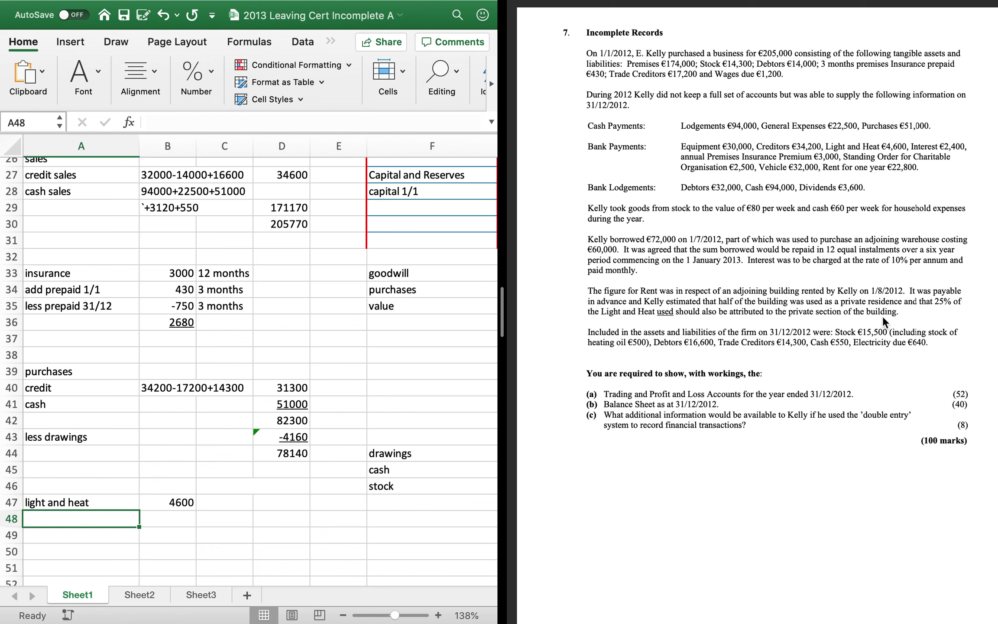
{"action": "type", "text": "le"}
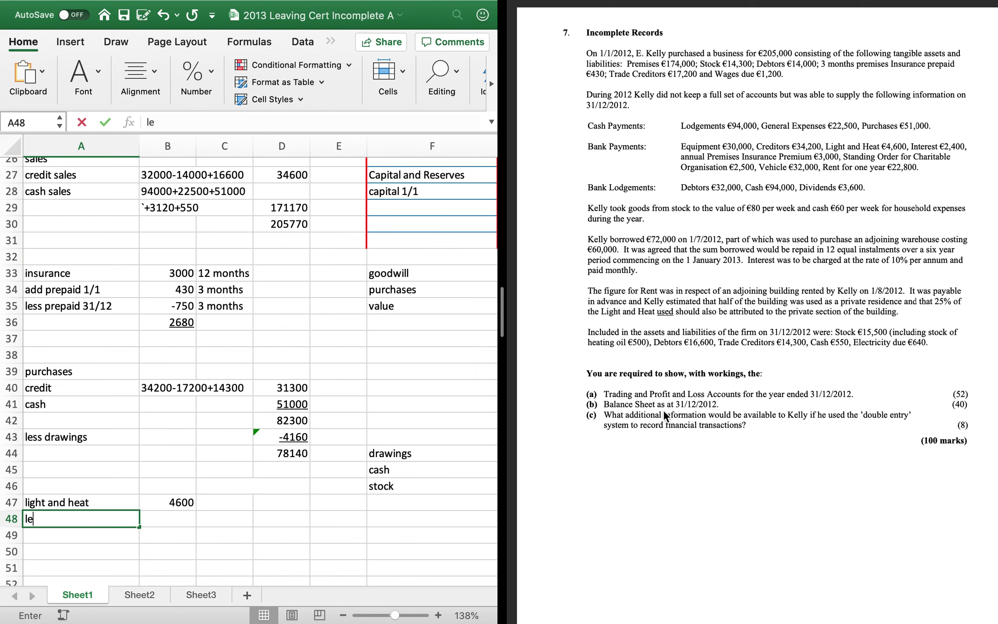
{"action": "type", "text": "ss stock"}
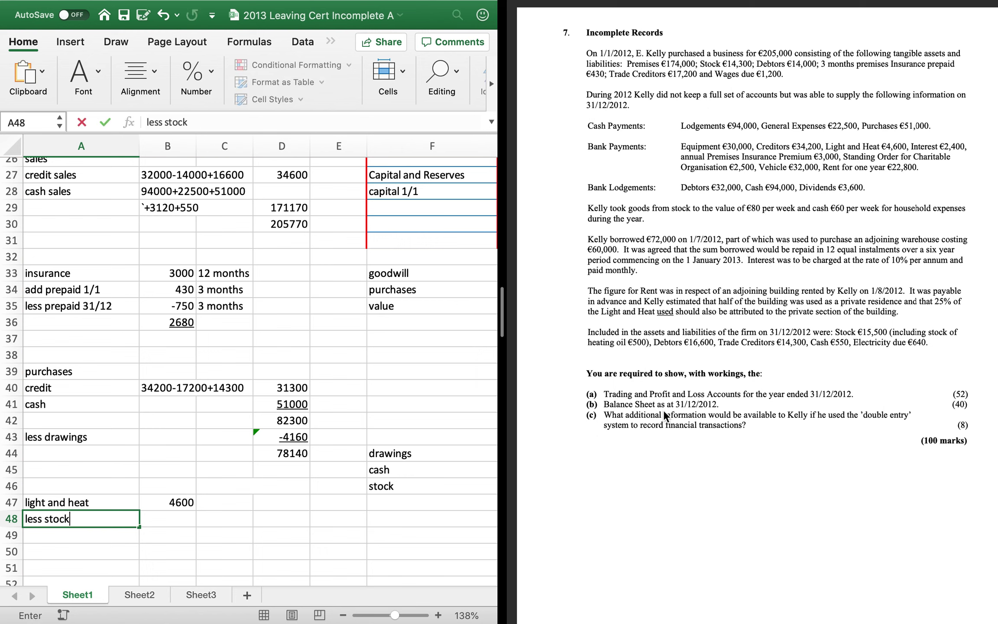
{"action": "type", "text": " of oil"}
{"action": "key", "text": "Tab"}
{"action": "type", "text": "-"}
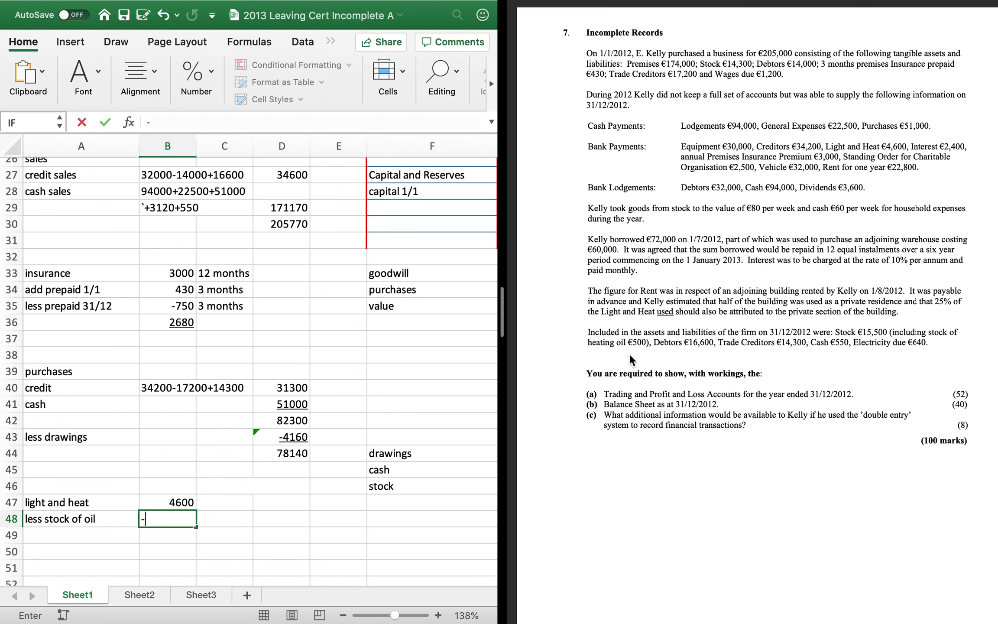
{"action": "type", "text": "500"}
{"action": "key", "text": "Return"}
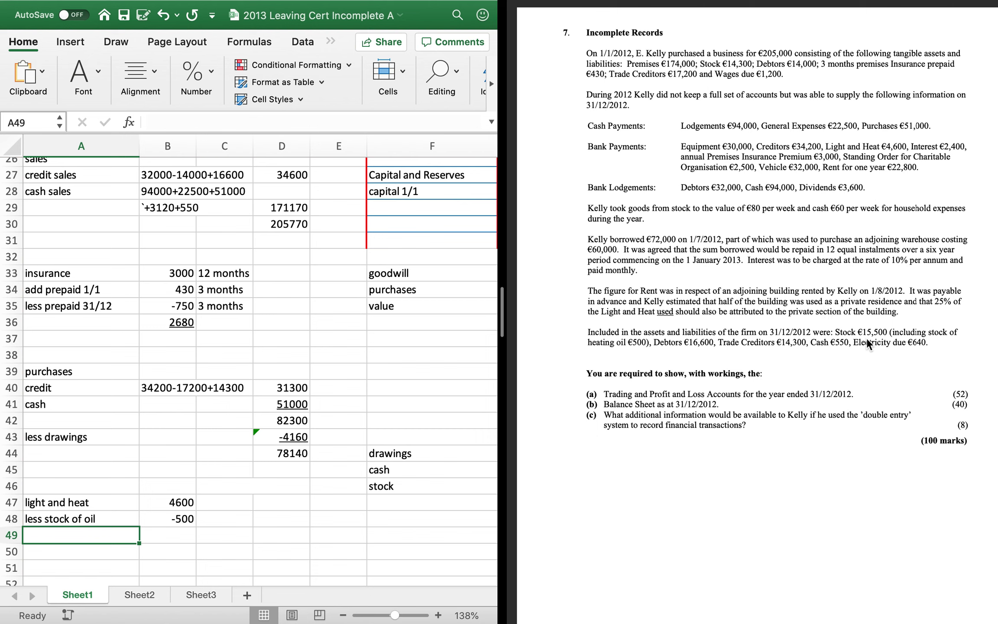
Add an "electricity due" line to the light and heat working in row 49 with 640 in B49
{"action": "type", "text": "electir"}
{"action": "key", "text": "BackSpace"}
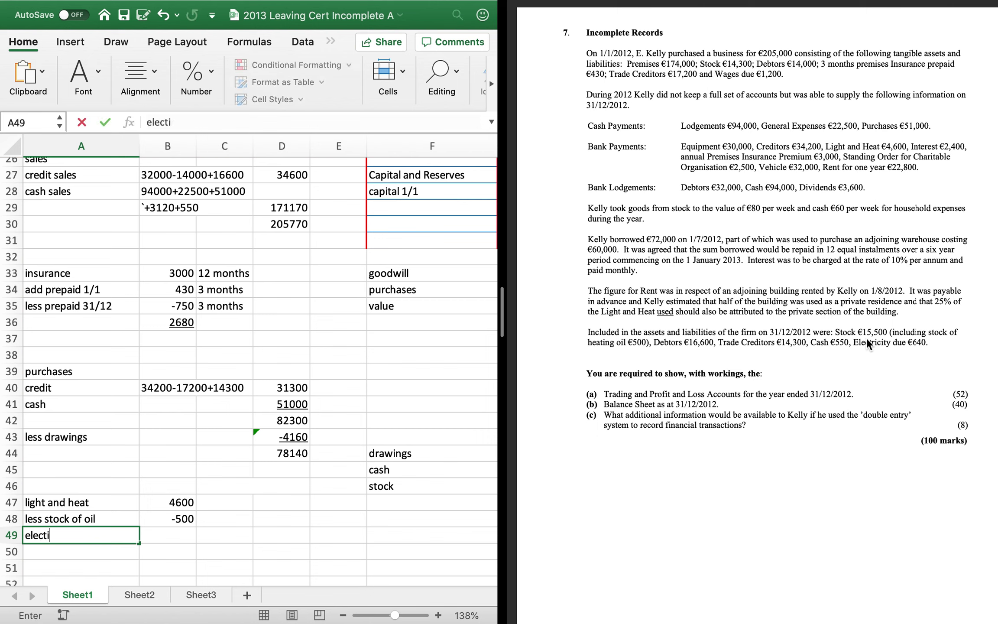
{"action": "type", "text": "ricity due"}
{"action": "key", "text": "Tab"}
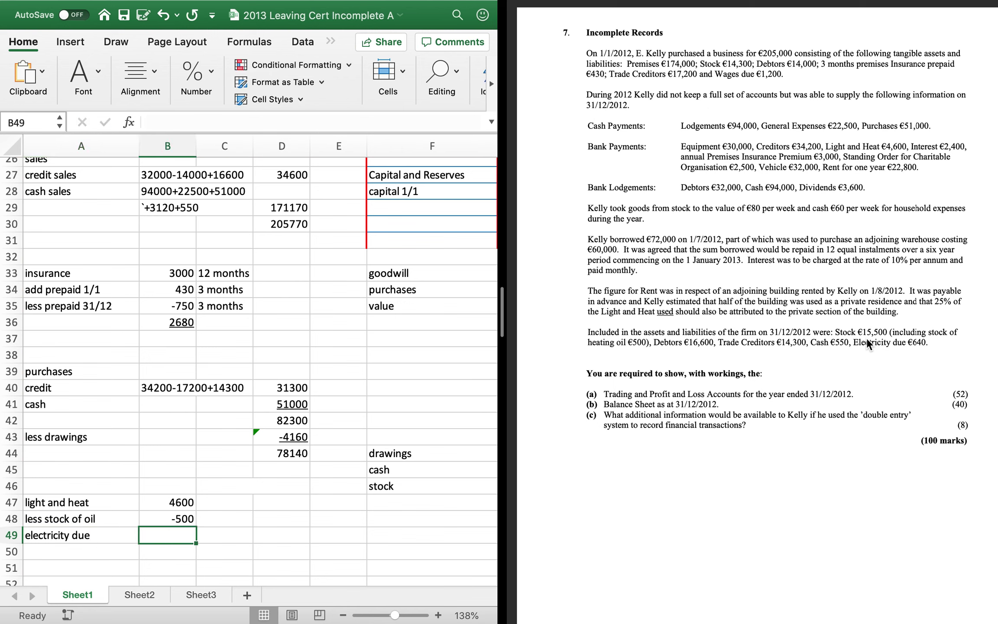
{"action": "type", "text": "640"}
{"action": "key", "text": "Return"}
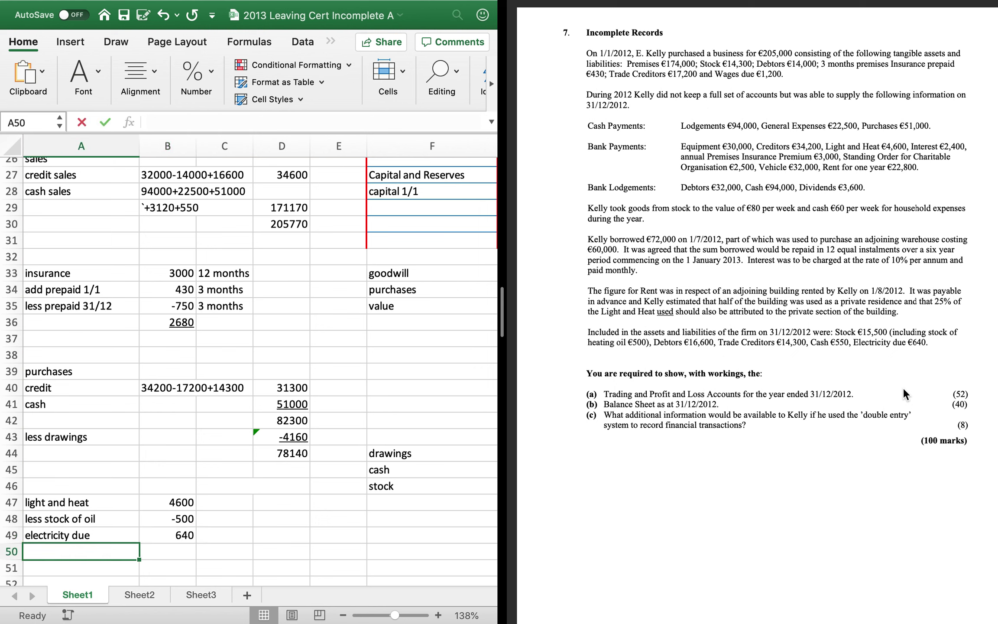
Total the light and heat amounts B47 to B49 in B50 with a SUM formula
{"action": "key", "text": "Right"}
{"action": "type", "text": "=sum("}
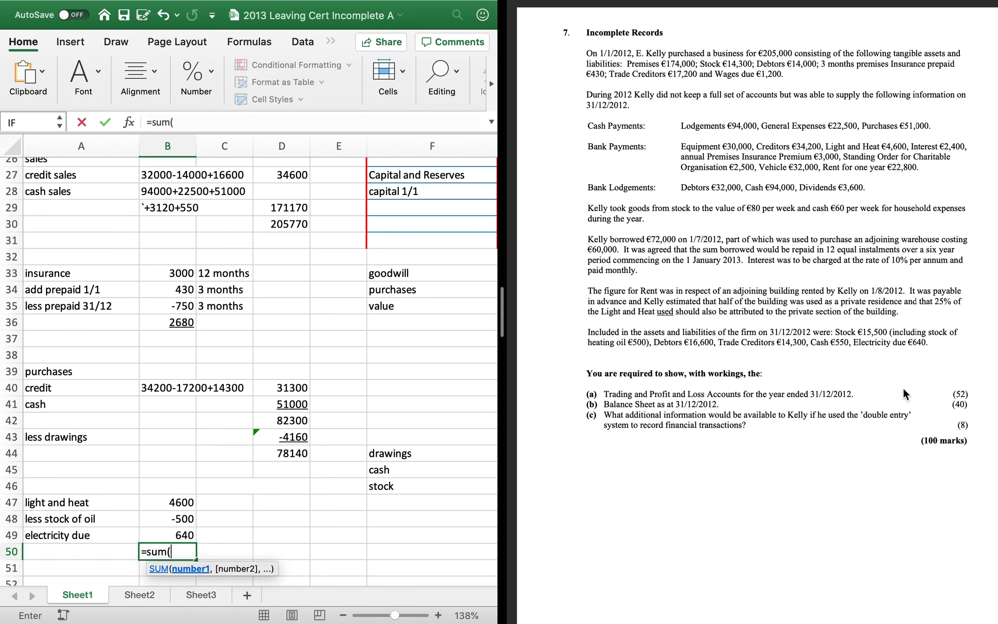
{"action": "key", "text": "Up"}
{"action": "key", "text": "shift+Up"}
{"action": "key", "text": "shift+Up"}
{"action": "key", "text": "Return"}
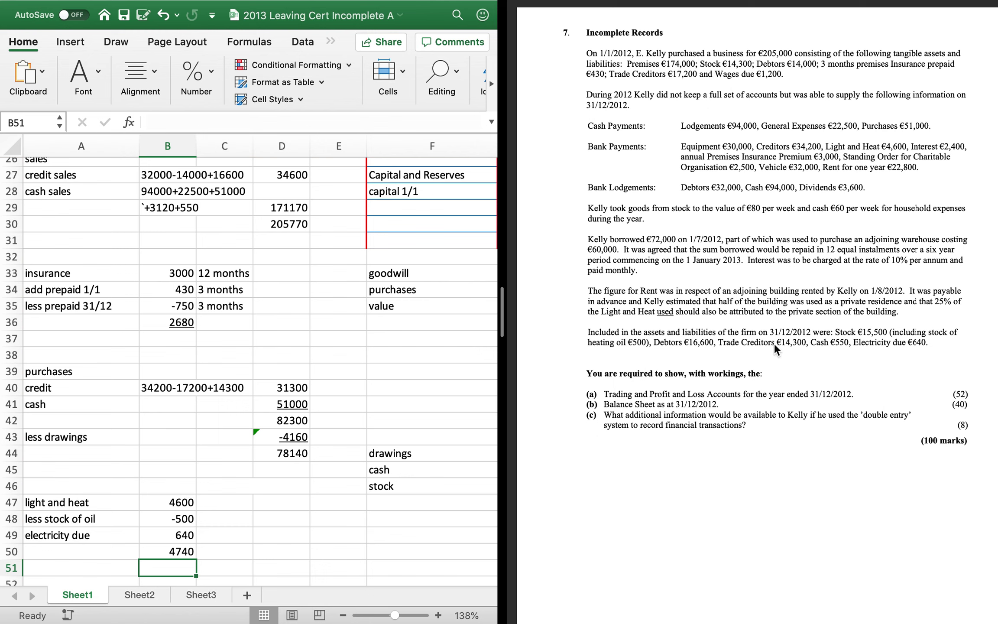
Enter the label "less drawing" in A51, below the light and heat total
{"action": "key", "text": "Left"}
{"action": "type", "text": "l"}
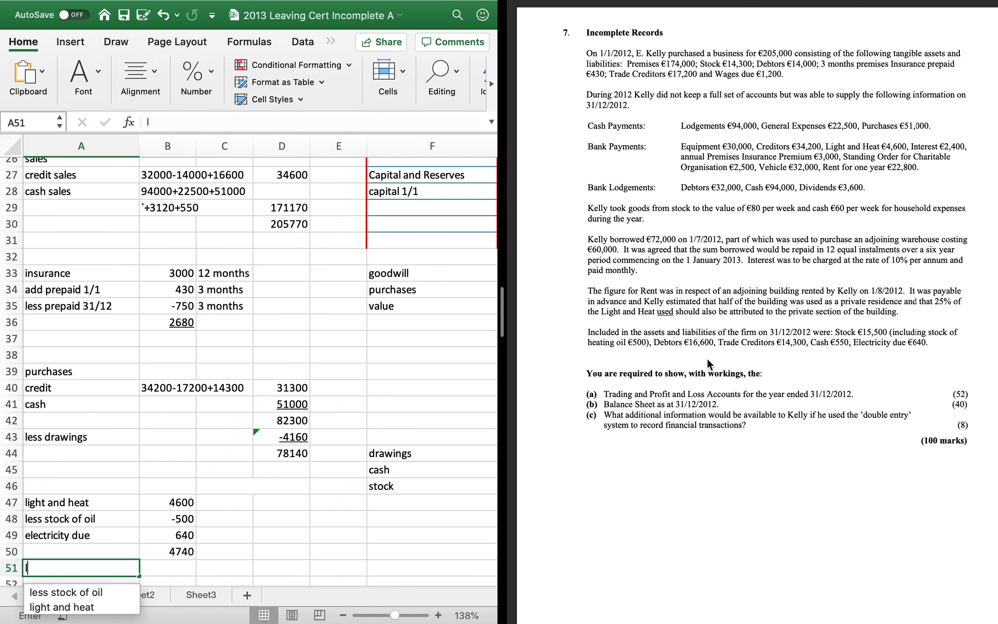
{"action": "type", "text": "ess drawing"}
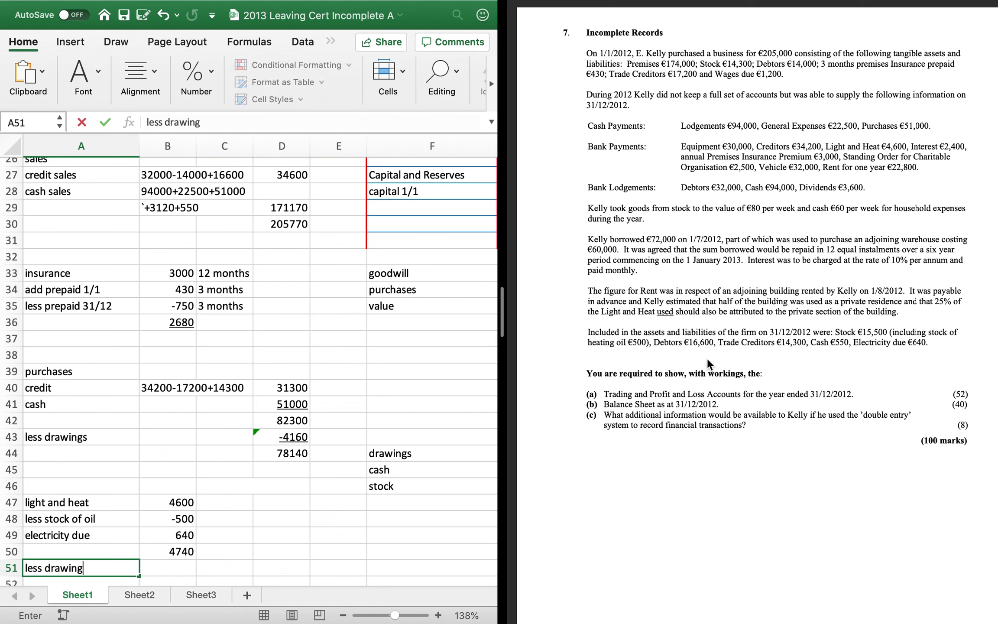
Complete the A51 label as "less drawings 25%" and calculate the deduction beside it with =B50/-4
{"action": "type", "text": "s 35"}
{"action": "key", "text": "BackSpace"}
{"action": "key", "text": "BackSpace"}
{"action": "type", "text": "25%"}
{"action": "key", "text": "Right"}
{"action": "type", "text": "="}
{"action": "key", "text": "Up"}
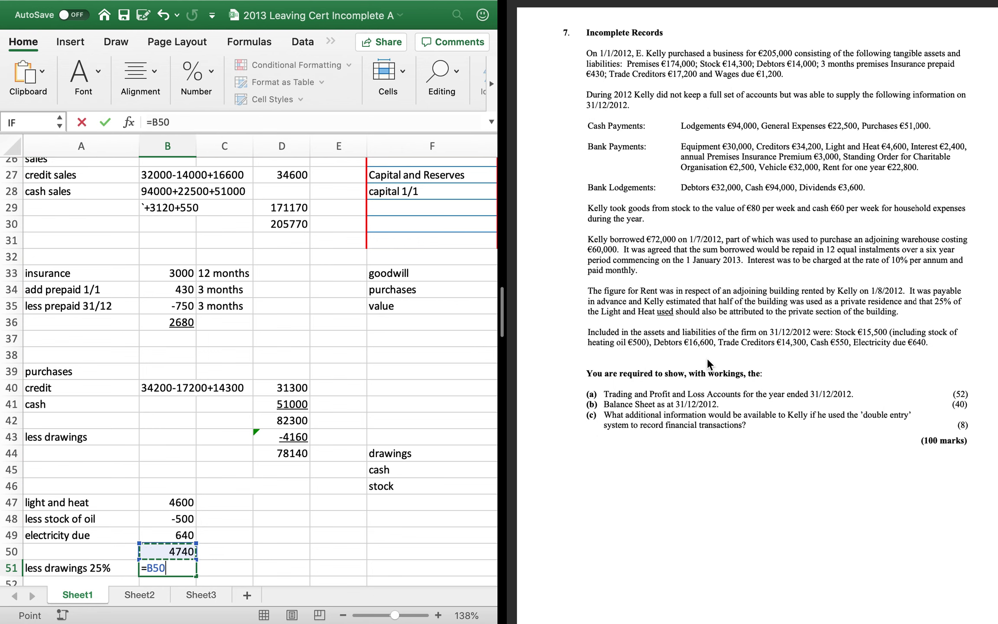
{"action": "type", "text": "/-4"}
{"action": "key", "text": "Return"}
Underline the 25% drawings deduction in B51
{"action": "key", "text": "Up"}
{"action": "key", "text": "Right"}
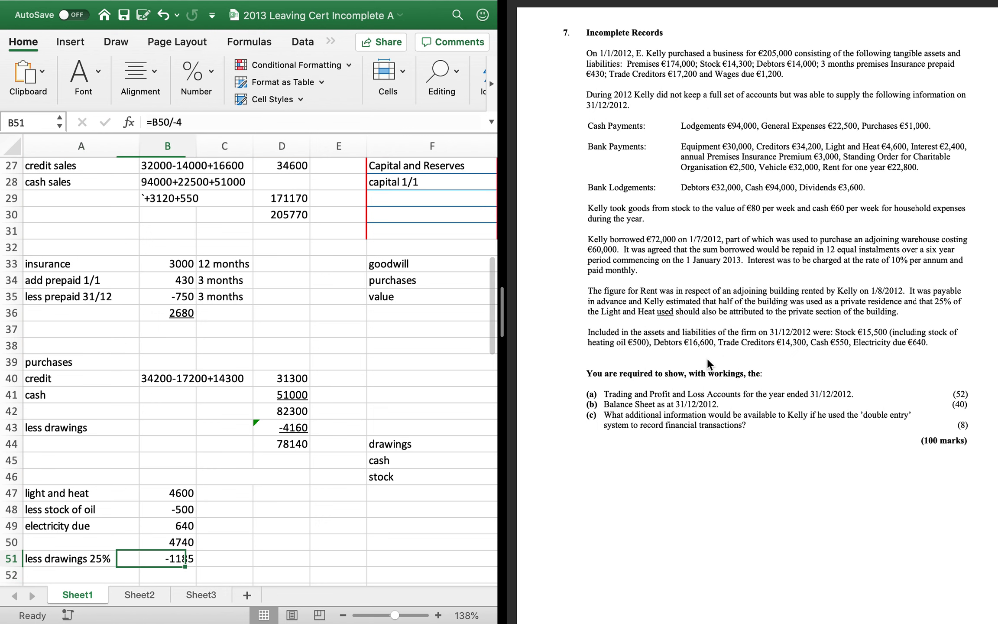
{"action": "key", "text": "super+u"}
{"action": "key", "text": "Down"}
{"action": "key", "text": "Up"}
Add a "light and heat" entry of 1185 below stock in the drawings working, in F47 and G47
{"action": "key", "text": "Right"}
{"action": "key", "text": "Right"}
{"action": "key", "text": "Right"}
{"action": "key", "text": "Right"}
{"action": "key", "text": "Right"}
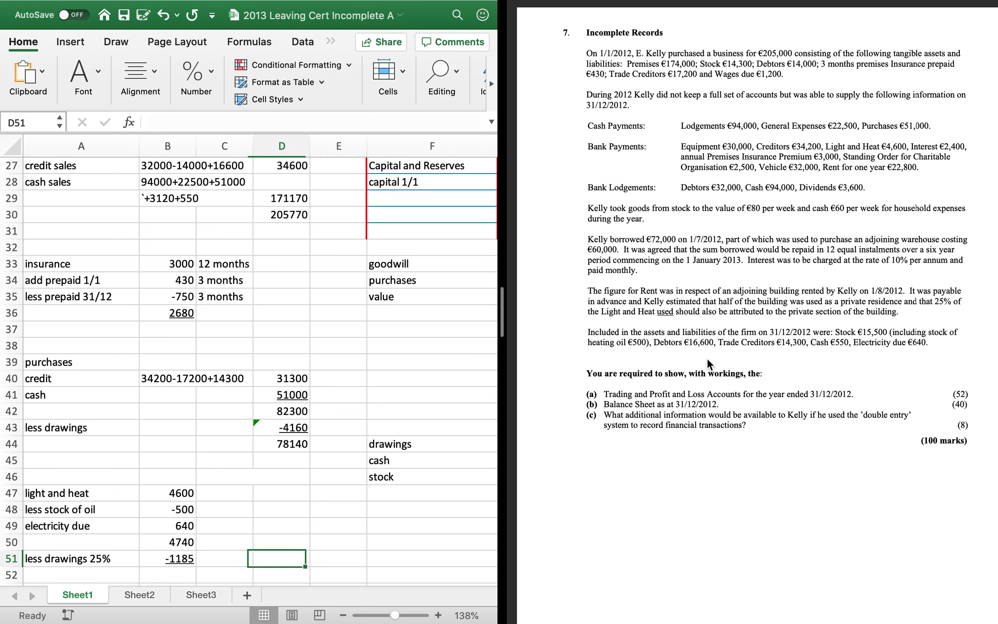
{"action": "key", "text": "Up"}
{"action": "key", "text": "Up"}
{"action": "key", "text": "Up"}
{"action": "key", "text": "Up"}
{"action": "type", "text": "1185"}
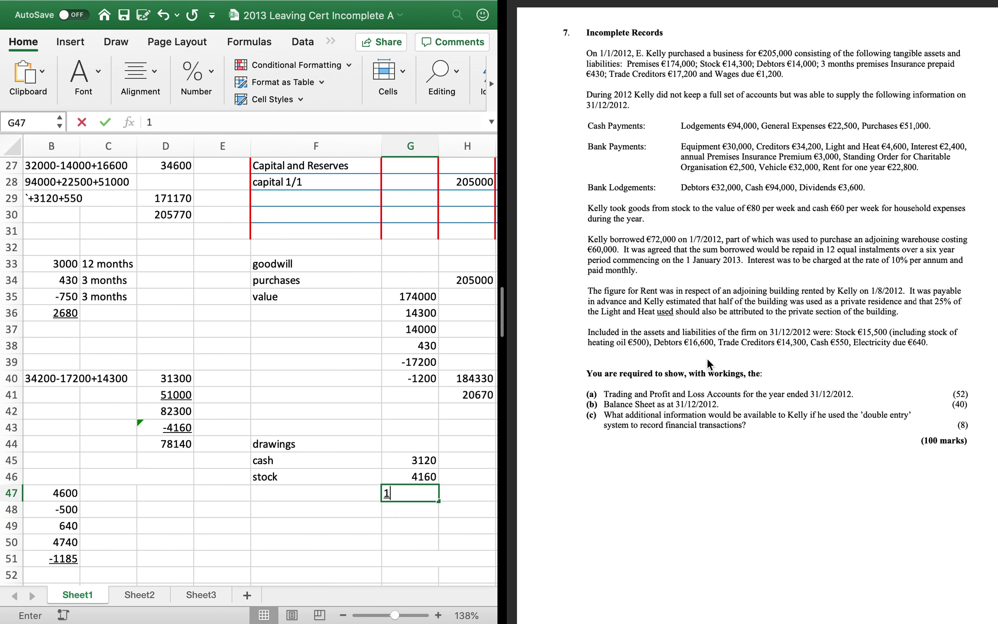
{"action": "key", "text": "super+u"}
{"action": "key", "text": "Left"}
{"action": "type", "text": "lig"}
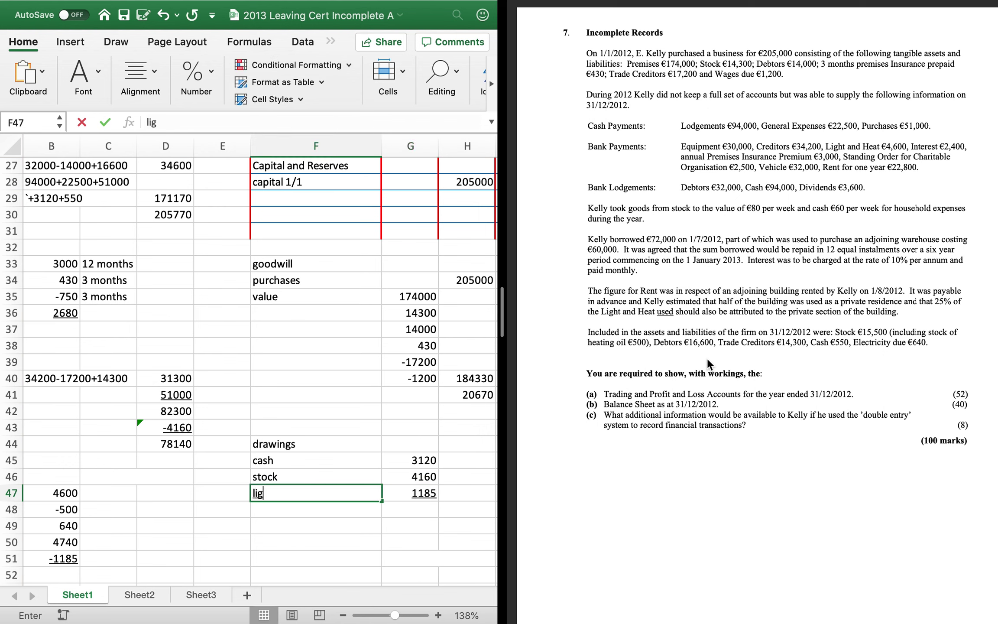
{"action": "type", "text": "ht and hera"}
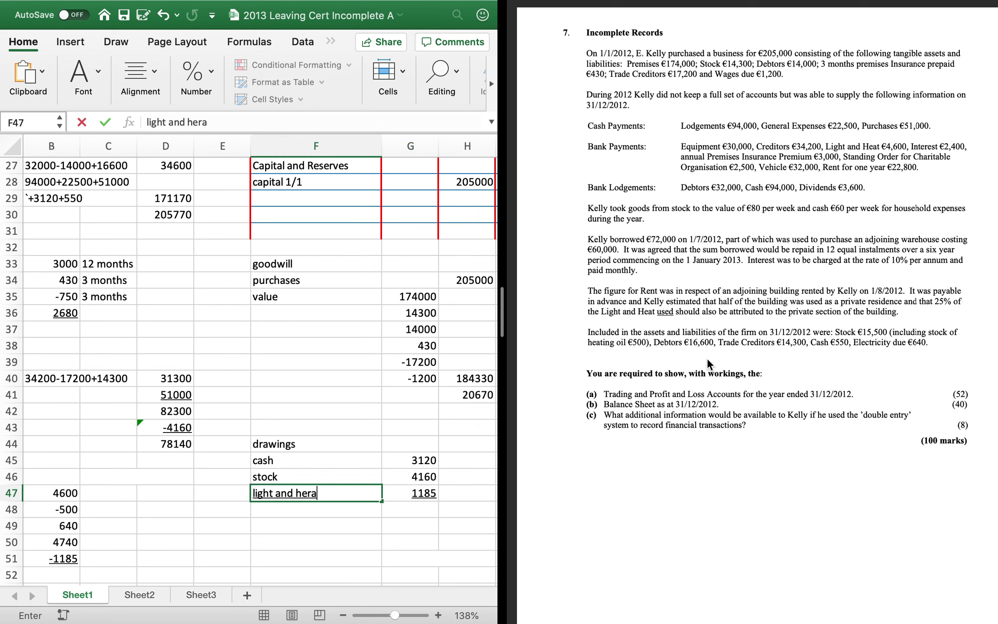
{"action": "key", "text": "BackSpace"}
{"action": "type", "text": "at"}
{"action": "key", "text": "Return"}
Remove the underline from the light and heat entry and its amount in the drawings working
{"action": "key", "text": "Up"}
{"action": "key", "text": "shift+Right"}
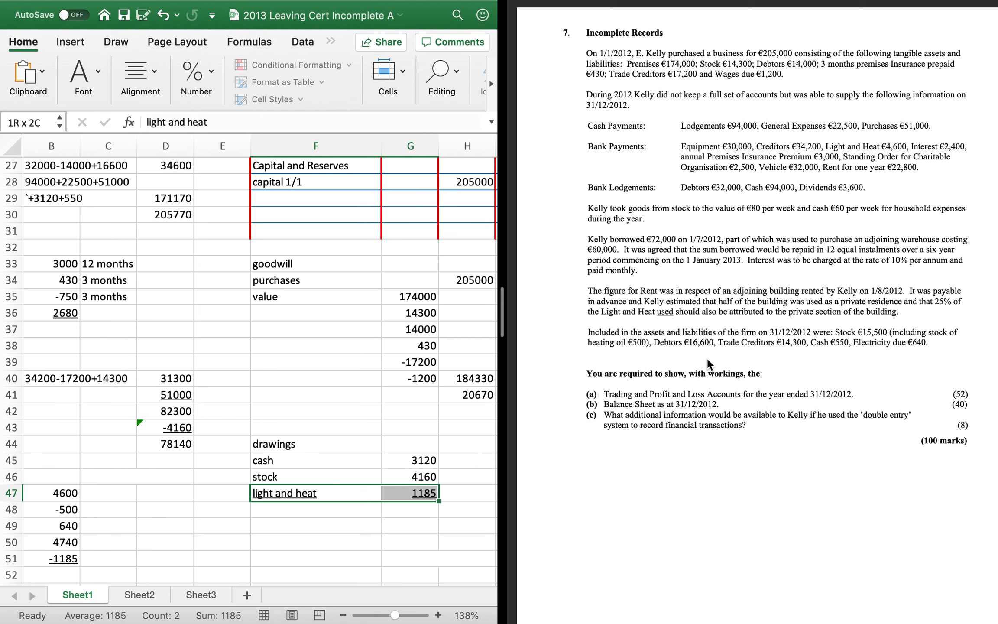
{"action": "key", "text": "super+b"}
{"action": "key", "text": "super+b"}
{"action": "key", "text": "super+u"}
Underline the electricity due amount in B49 of the light and heat working
{"action": "key", "text": "Down"}
{"action": "key", "text": "Left"}
{"action": "key", "text": "Left"}
{"action": "key", "text": "Left"}
{"action": "key", "text": "Down"}
{"action": "key", "text": "Down"}
{"action": "key", "text": "Down"}
{"action": "key", "text": "Down"}
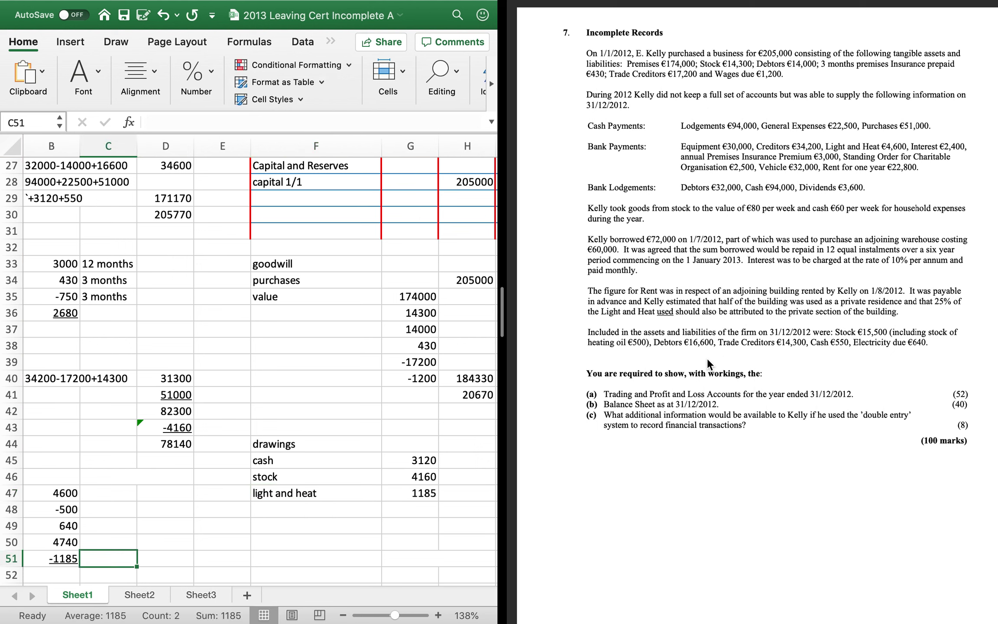
{"action": "key", "text": "Up"}
{"action": "key", "text": "Up"}
{"action": "key", "text": "Up"}
{"action": "key", "text": "Left"}
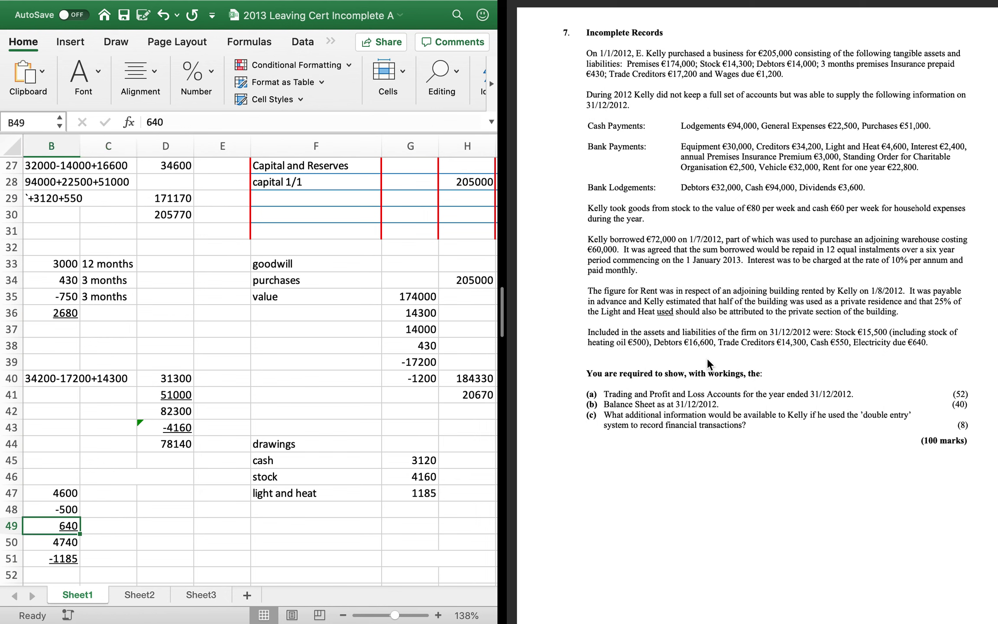
Total the light and heat working in B52 by summing B50 and B51
{"action": "key", "text": "Down"}
{"action": "key", "text": "Down"}
{"action": "key", "text": "Down"}
{"action": "type", "text": "=sum("}
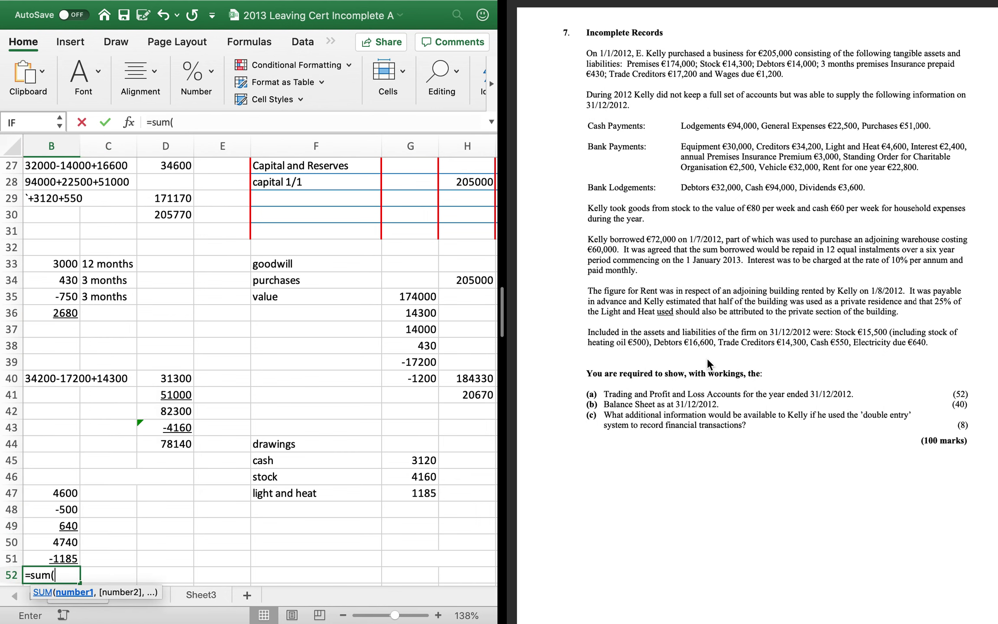
{"action": "key", "text": "Up"}
{"action": "key", "text": "shift+Up"}
{"action": "key", "text": "Return"}
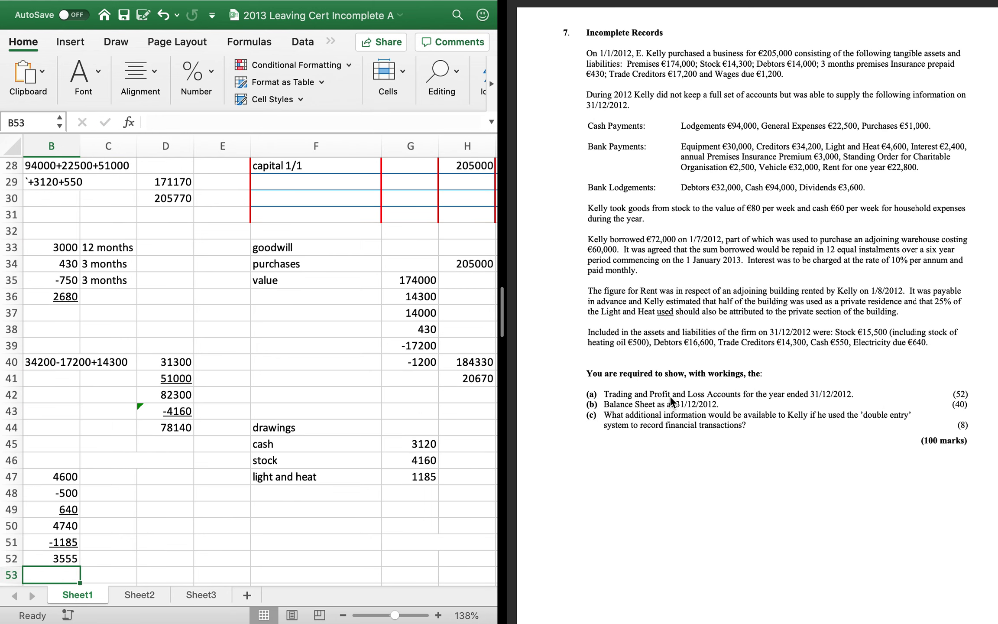
Add "light and heat" of 3555 in row 14 under Less Expenses in the profit and loss account
{"action": "scroll", "coordinate": [669, 395], "scroll_direction": "left", "scroll_amount": 1}
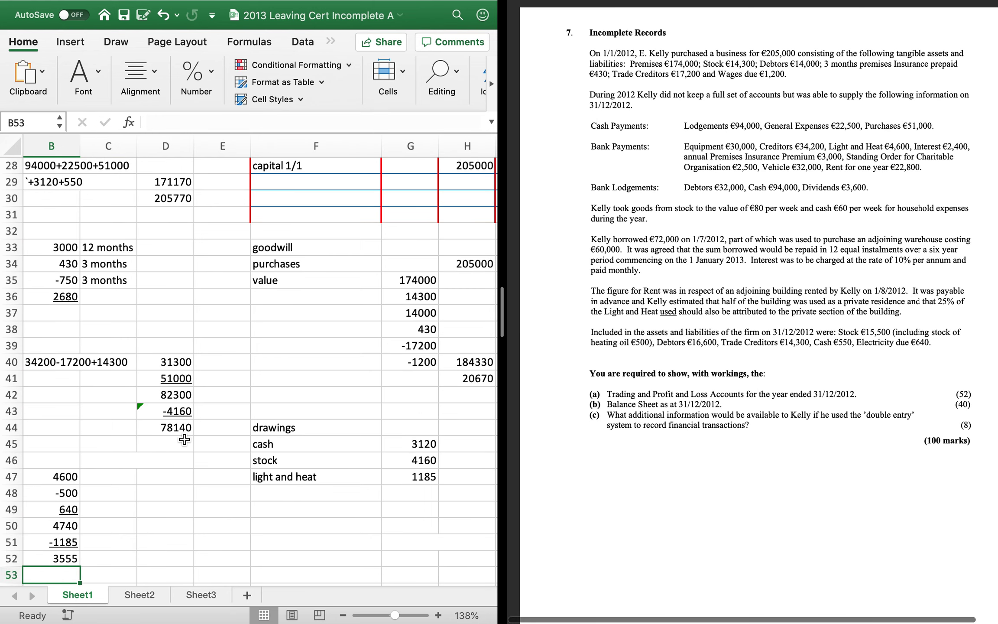
{"action": "scroll", "coordinate": [250, 466], "scroll_direction": "left", "scroll_amount": 3}
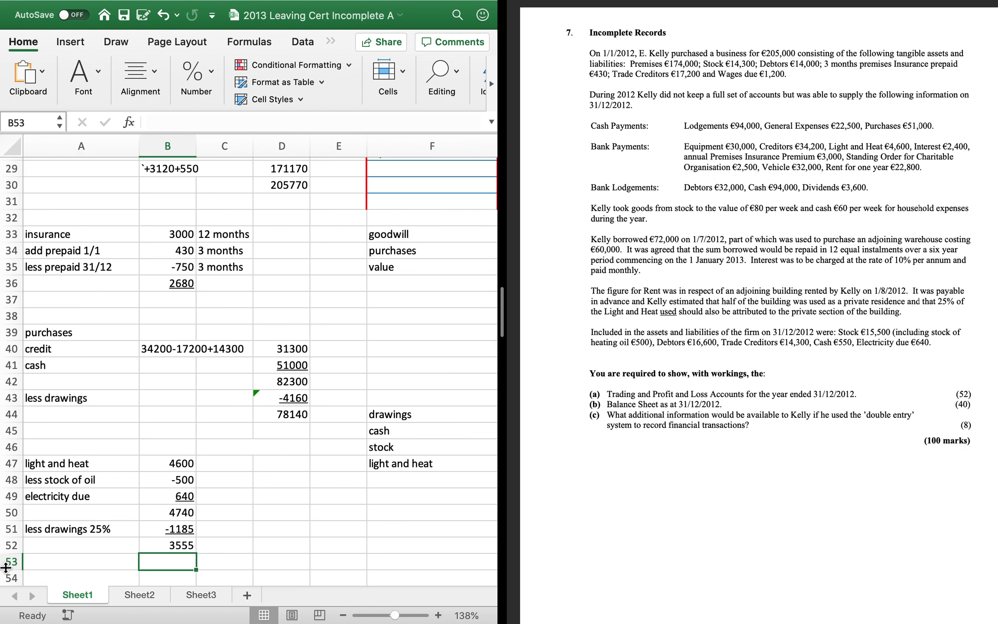
{"action": "scroll", "coordinate": [33, 353], "scroll_direction": "up", "scroll_amount": 3}
{"action": "scroll", "coordinate": [33, 353], "scroll_direction": "up", "scroll_amount": 6}
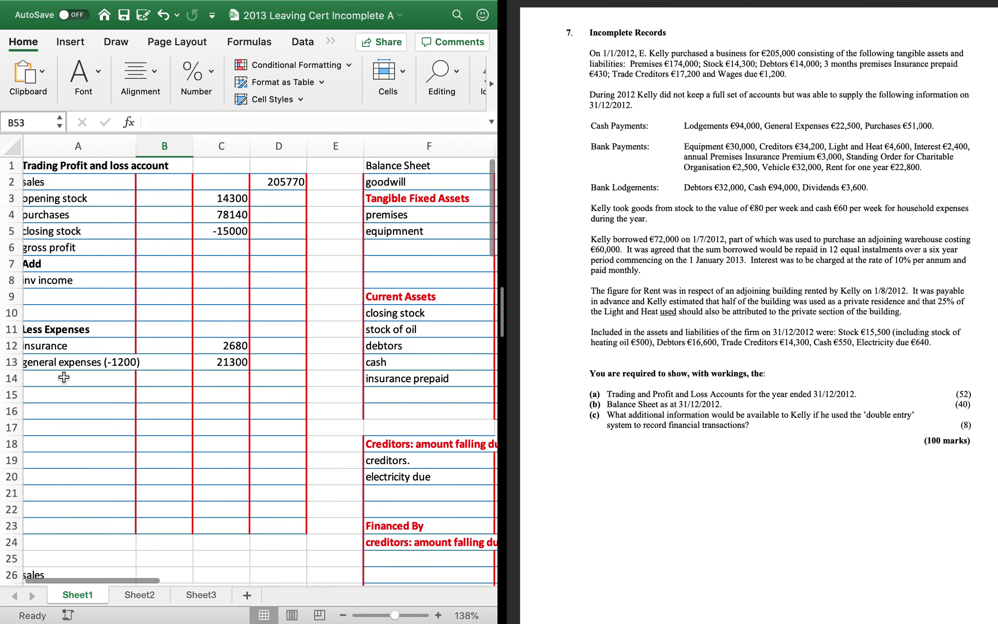
{"action": "left_click", "coordinate": [67, 376]}
{"action": "type", "text": "light and heat"}
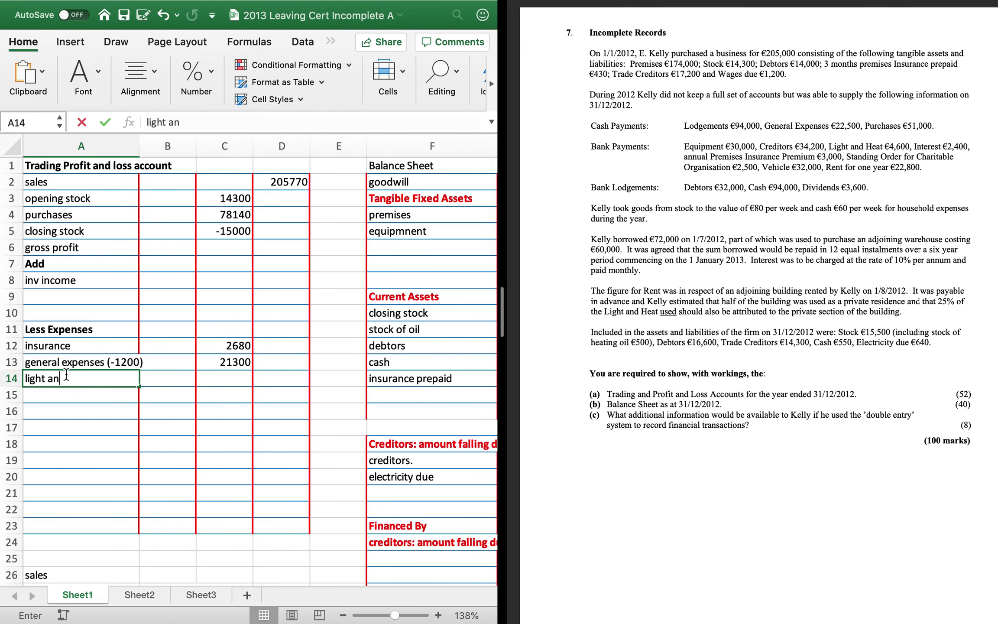
{"action": "key", "text": "Tab"}
{"action": "key", "text": "Tab"}
{"action": "type", "text": "3555"}
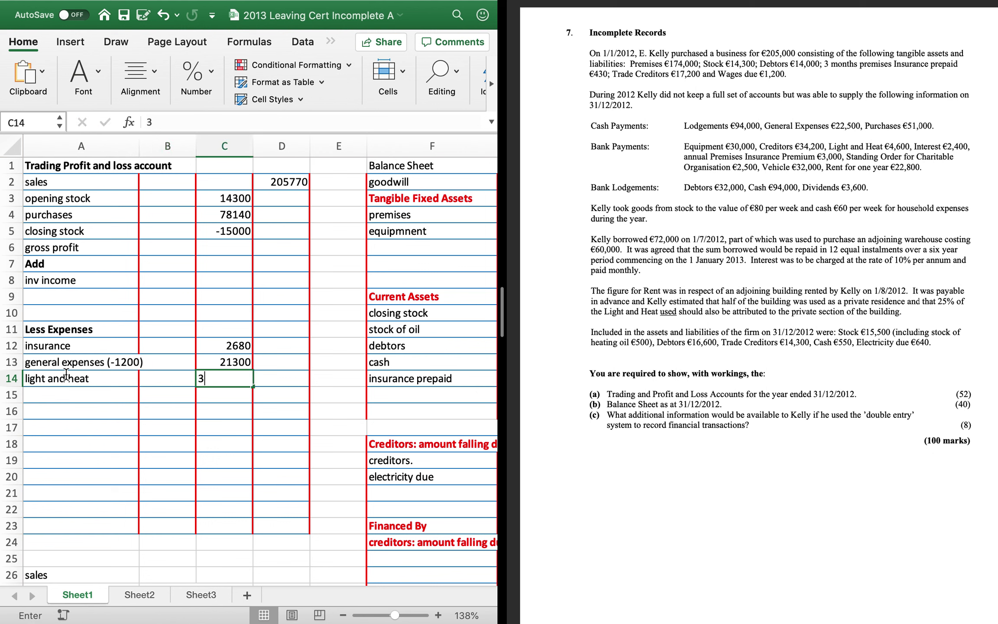
{"action": "key", "text": "Return"}
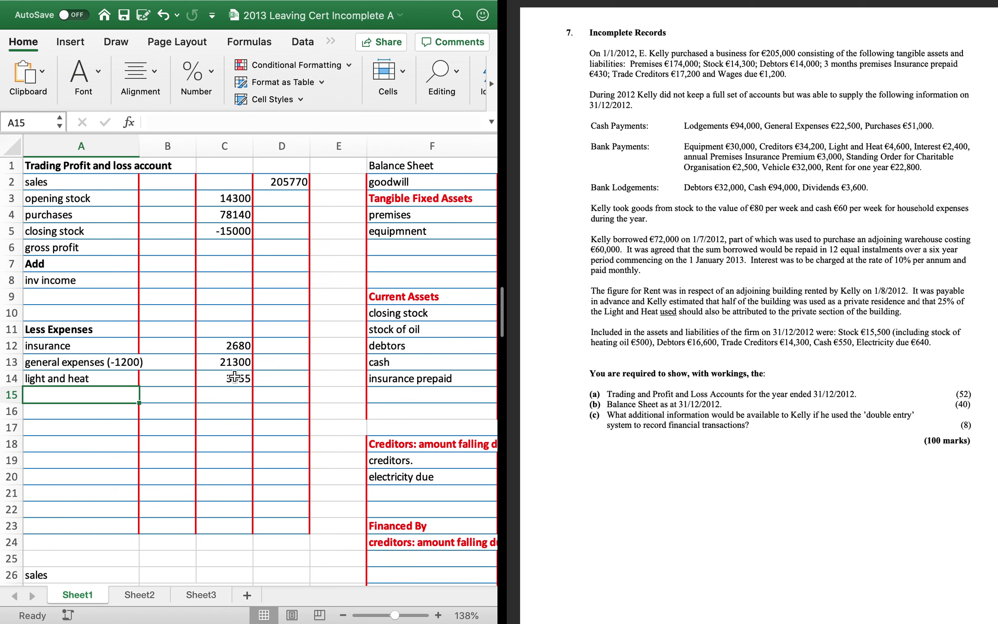
Add "covenant" of 2500 in row 15 under Less Expenses, below light and heat
{"action": "type", "text": "co"}
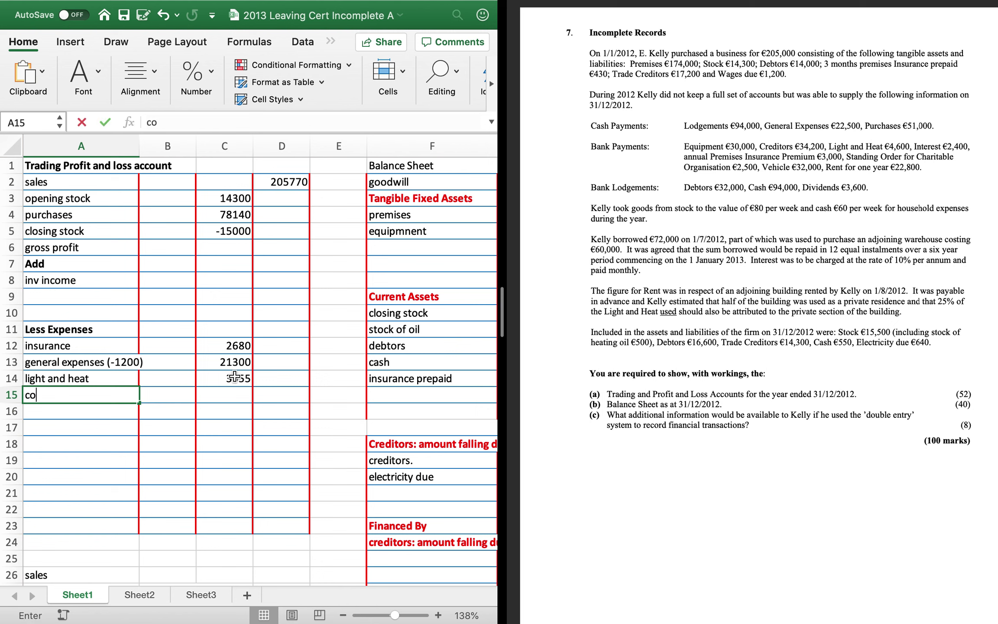
{"action": "type", "text": "venanb"}
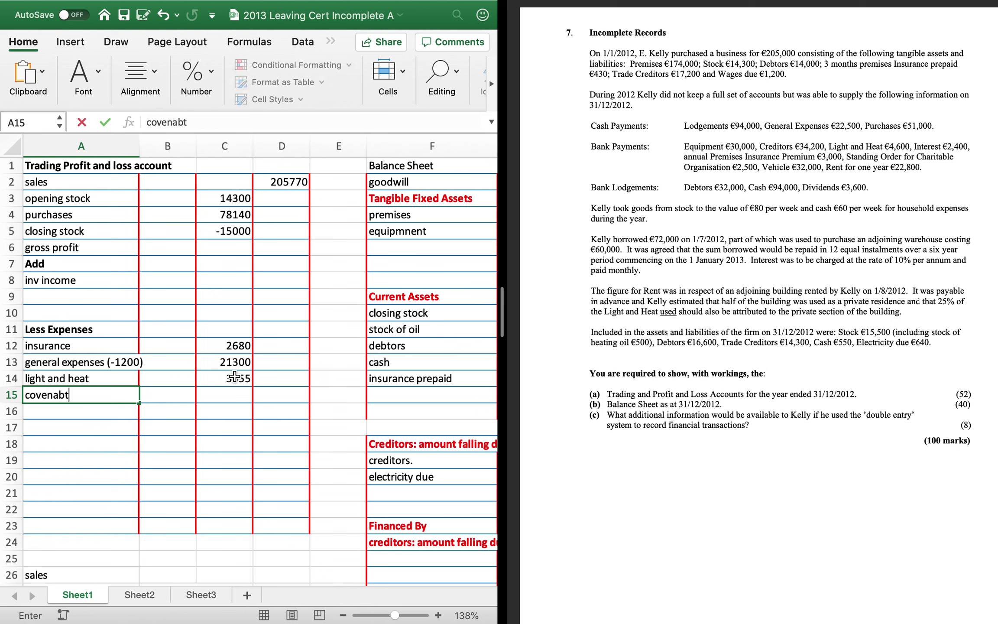
{"action": "key", "text": "BackSpace"}
{"action": "key", "text": "BackSpace"}
{"action": "type", "text": "nt"}
{"action": "key", "text": "Tab"}
{"action": "key", "text": "Tab"}
{"action": "type", "text": "2500"}
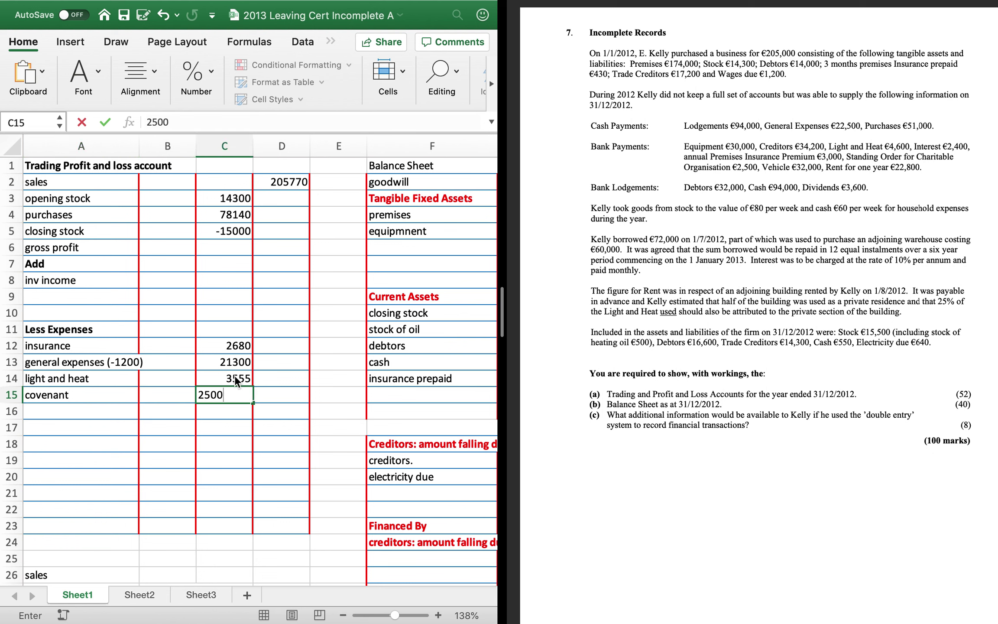
{"action": "key", "text": "Return"}
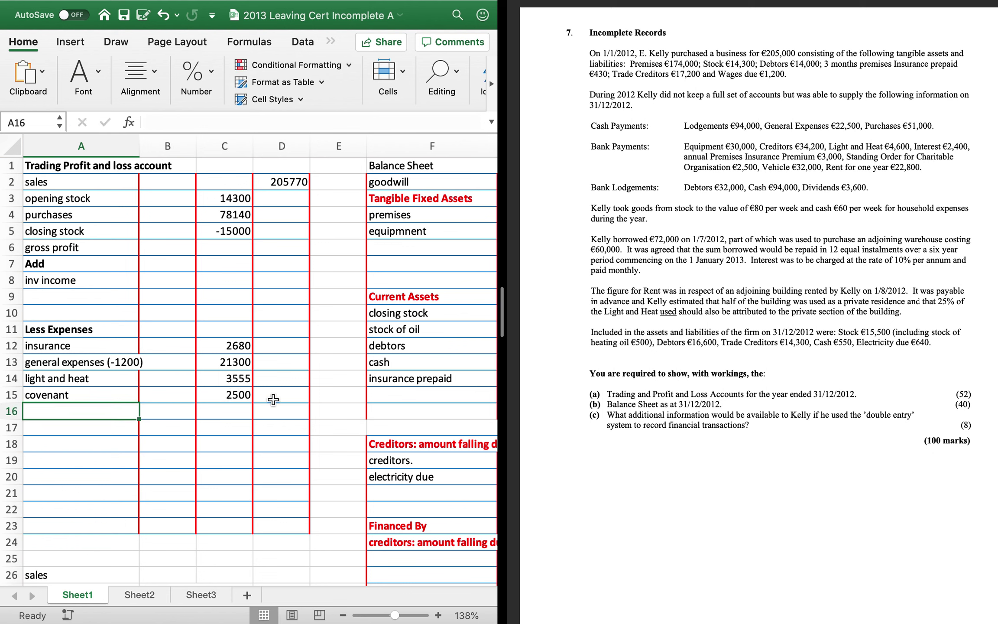
Add "vehicle" in row 6 under Tangible Fixed Assets, with 32000 in both columns G and I
{"action": "left_click", "coordinate": [421, 260]}
{"action": "left_click", "coordinate": [405, 254]}
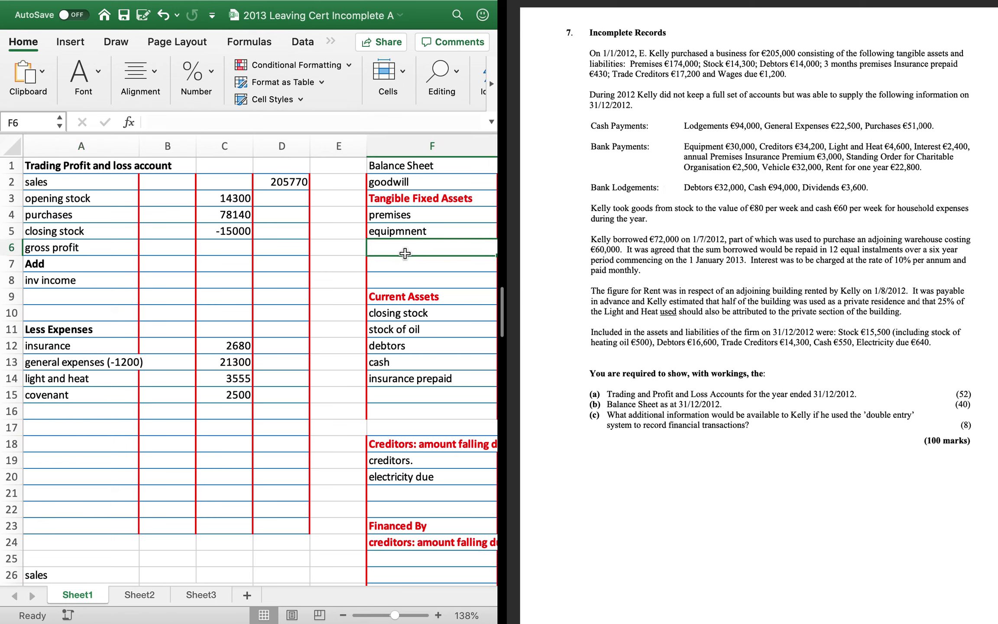
{"action": "type", "text": "vehivl"}
{"action": "key", "text": "BackSpace"}
{"action": "key", "text": "BackSpace"}
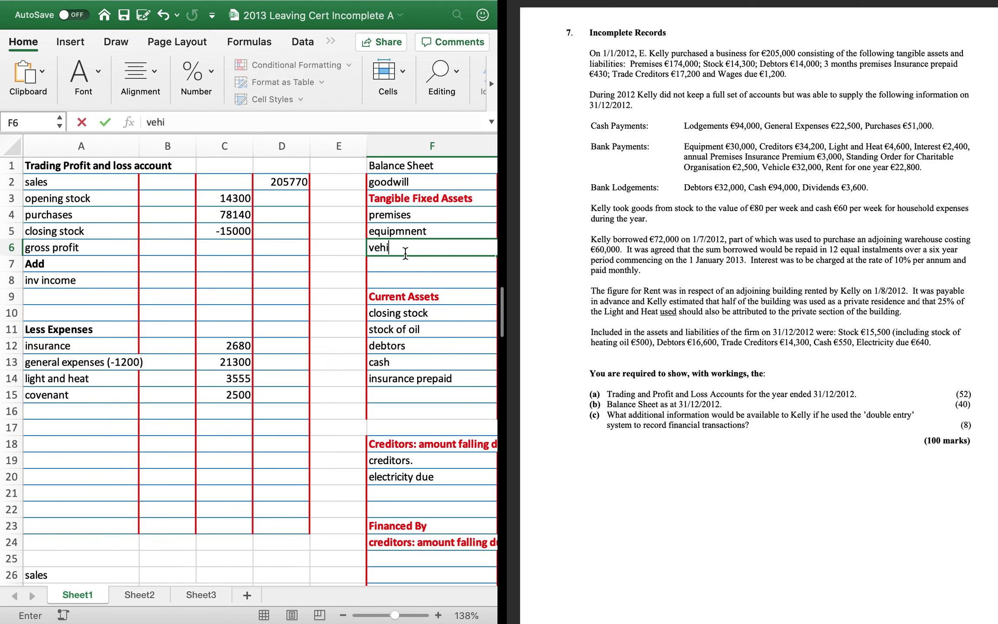
{"action": "type", "text": "cle"}
{"action": "key", "text": "Tab"}
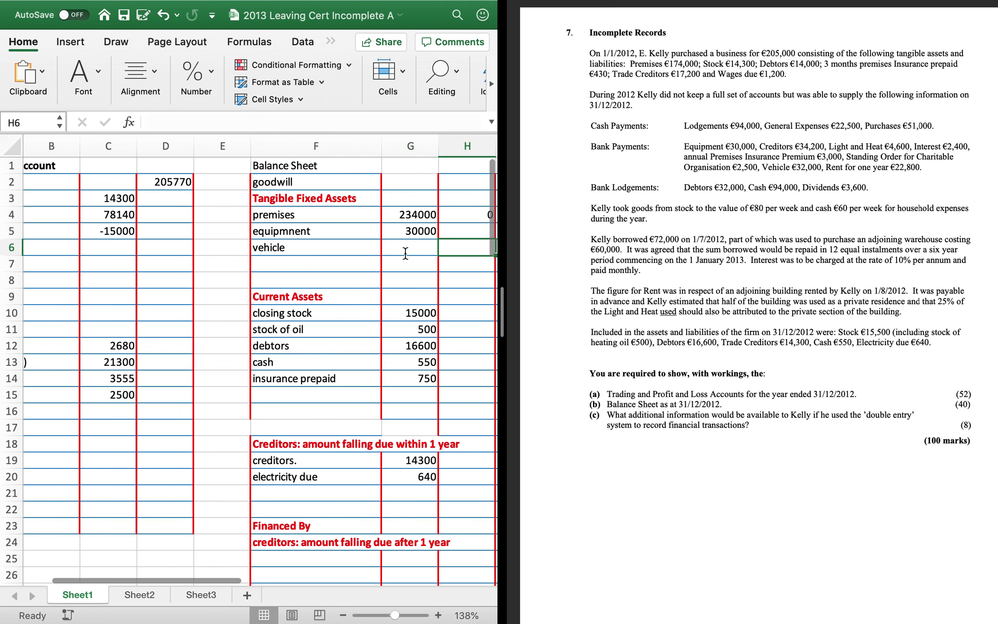
{"action": "scroll", "coordinate": [405, 253], "scroll_direction": "right", "scroll_amount": 2}
{"action": "type", "text": "32000"}
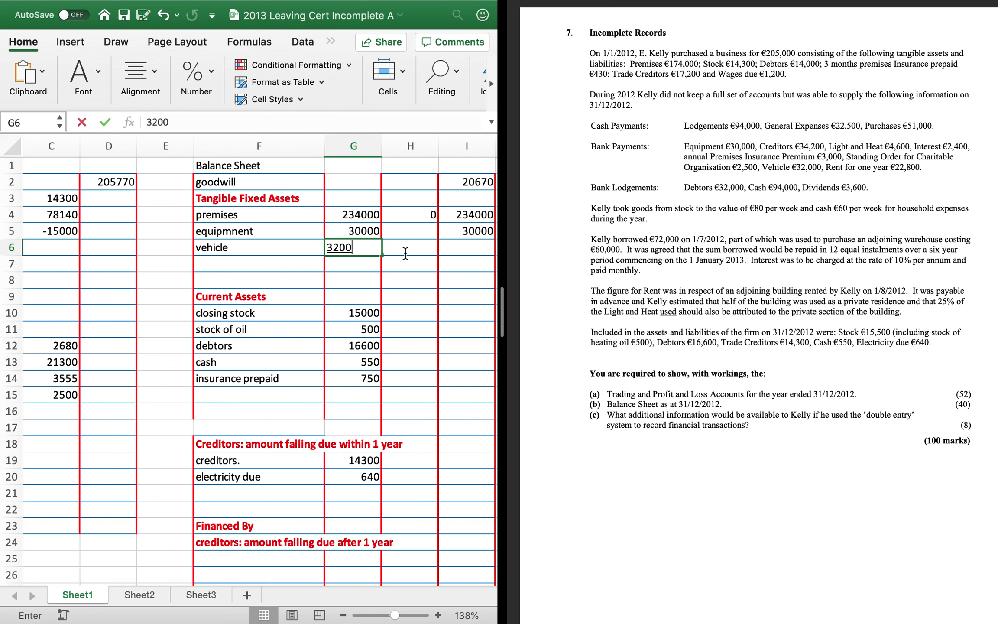
{"action": "left_click", "coordinate": [467, 242]}
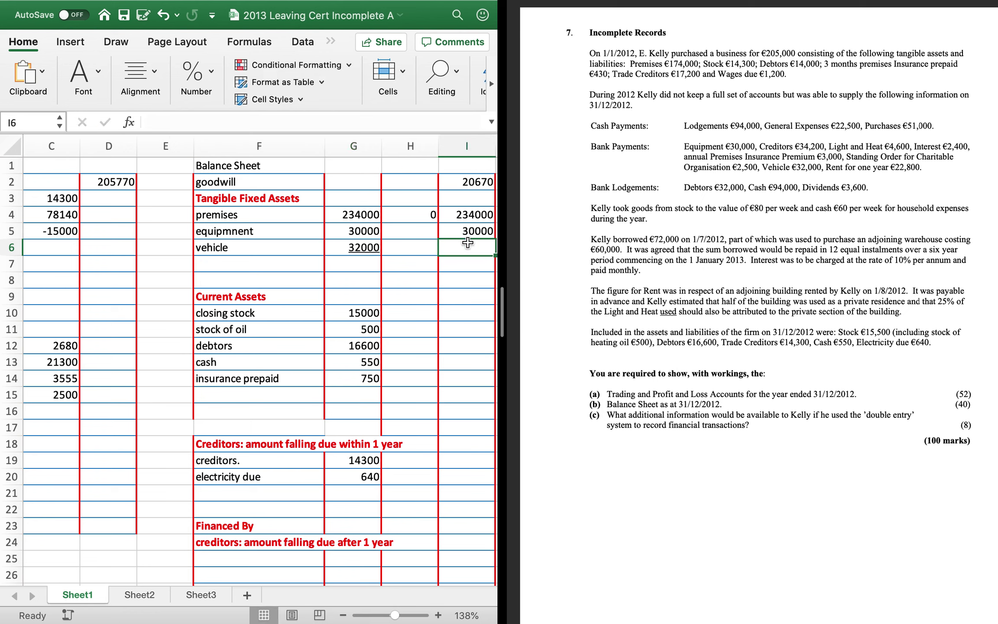
{"action": "type", "text": "32000"}
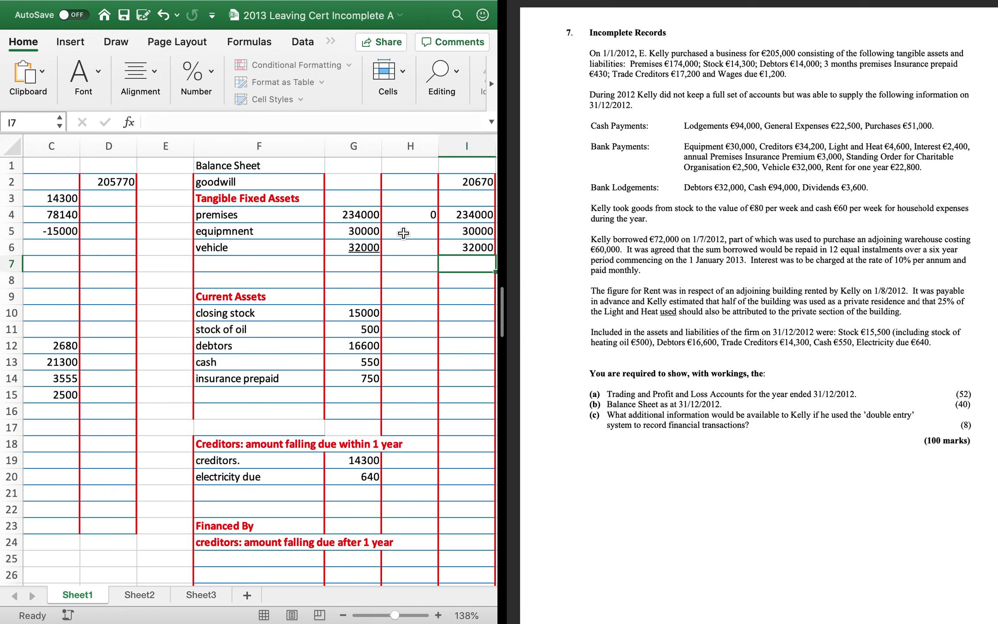
Enter 0 in column H for both the equipment and vehicle rows of the balance sheet
{"action": "left_click", "coordinate": [403, 234]}
{"action": "type", "text": "0"}
{"action": "key", "text": "Return"}
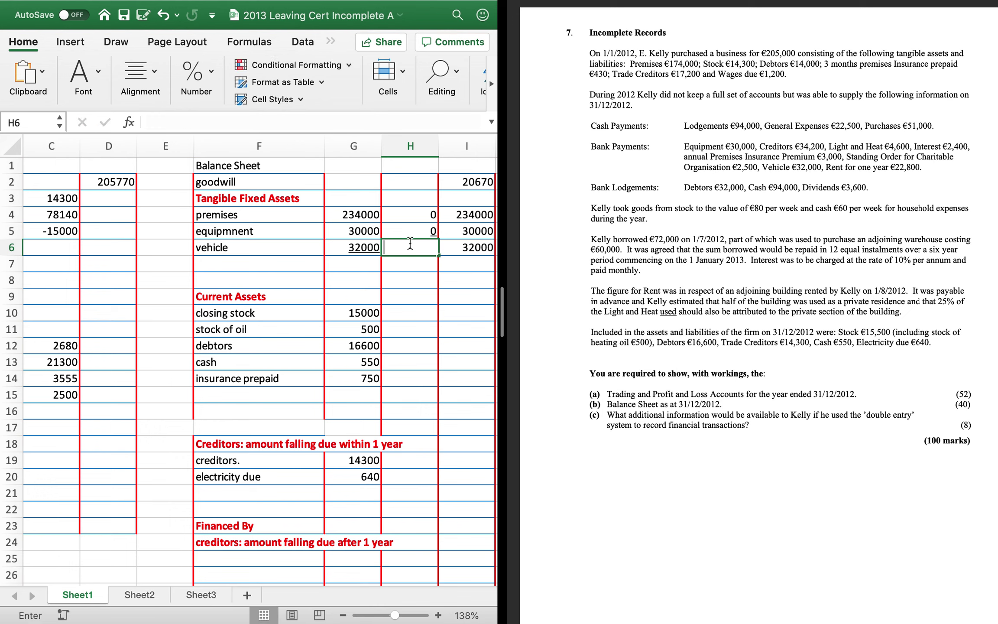
{"action": "type", "text": "0"}
{"action": "key", "text": "Return"}
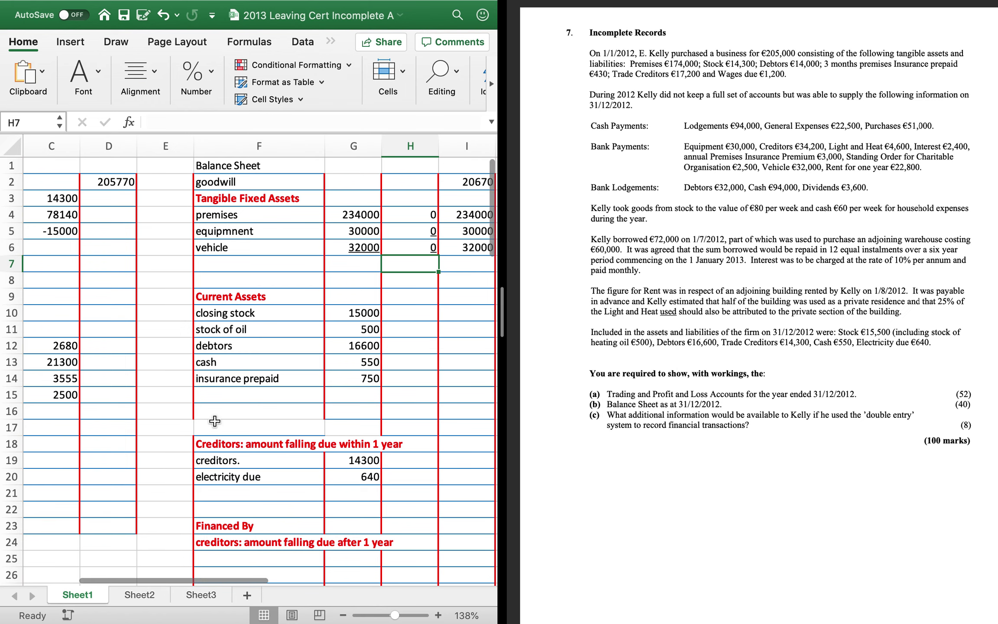
Start a rent working below the light and heat working, entering "rent" in A54 and 22800 in B54
{"action": "scroll", "coordinate": [215, 420], "scroll_direction": "down", "scroll_amount": 3}
{"action": "scroll", "coordinate": [215, 421], "scroll_direction": "left", "scroll_amount": 3}
{"action": "scroll", "coordinate": [214, 421], "scroll_direction": "down", "scroll_amount": 10}
{"action": "scroll", "coordinate": [215, 421], "scroll_direction": "left", "scroll_amount": 2}
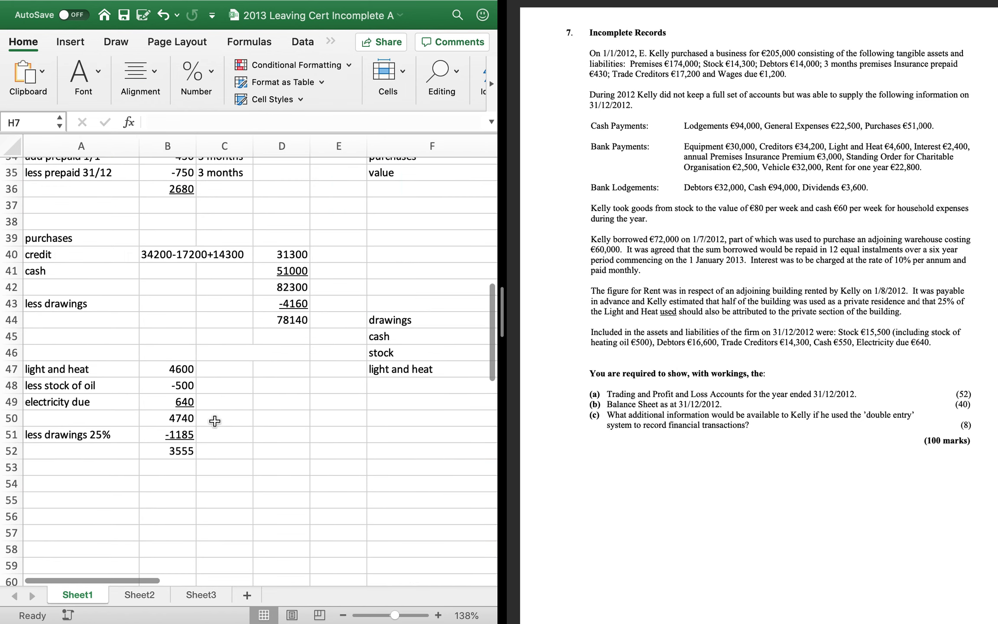
{"action": "left_click", "coordinate": [106, 457]}
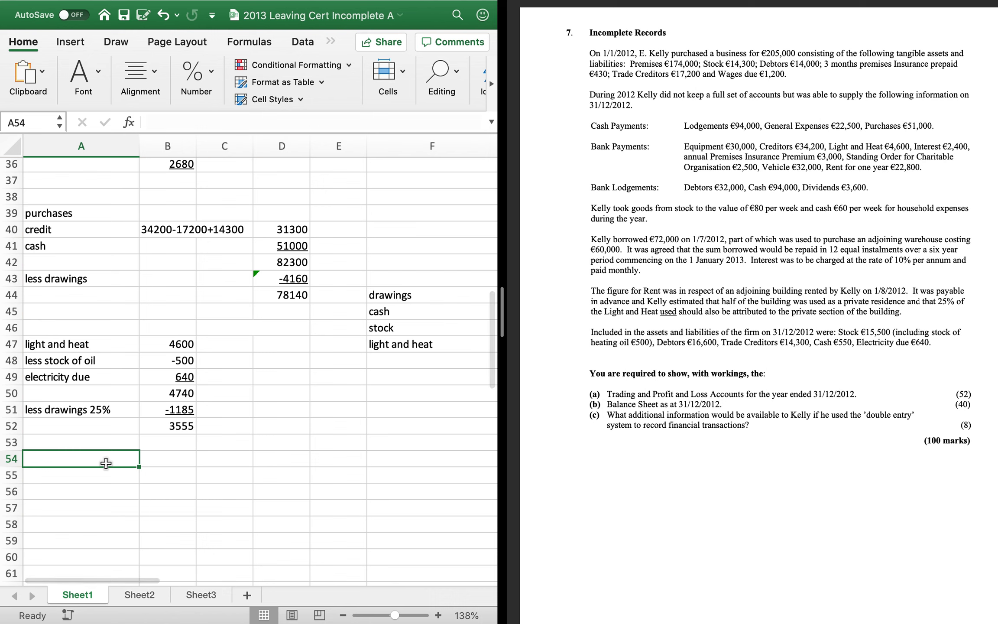
{"action": "type", "text": "rent"}
{"action": "key", "text": "Tab"}
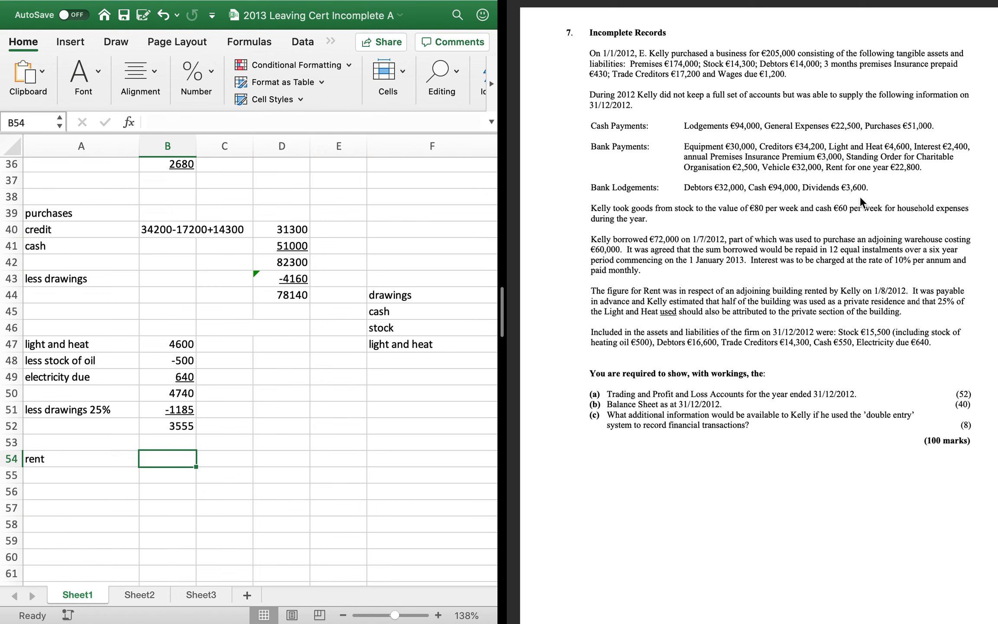
{"action": "type", "text": "227"}
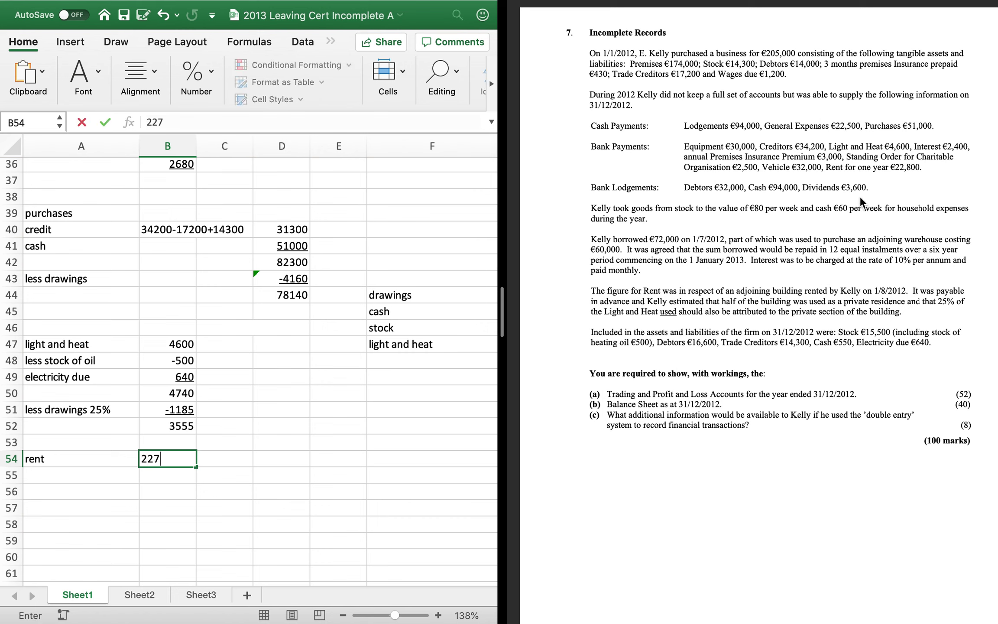
{"action": "key", "text": "BackSpace"}
{"action": "type", "text": "800"}
{"action": "key", "text": "Return"}
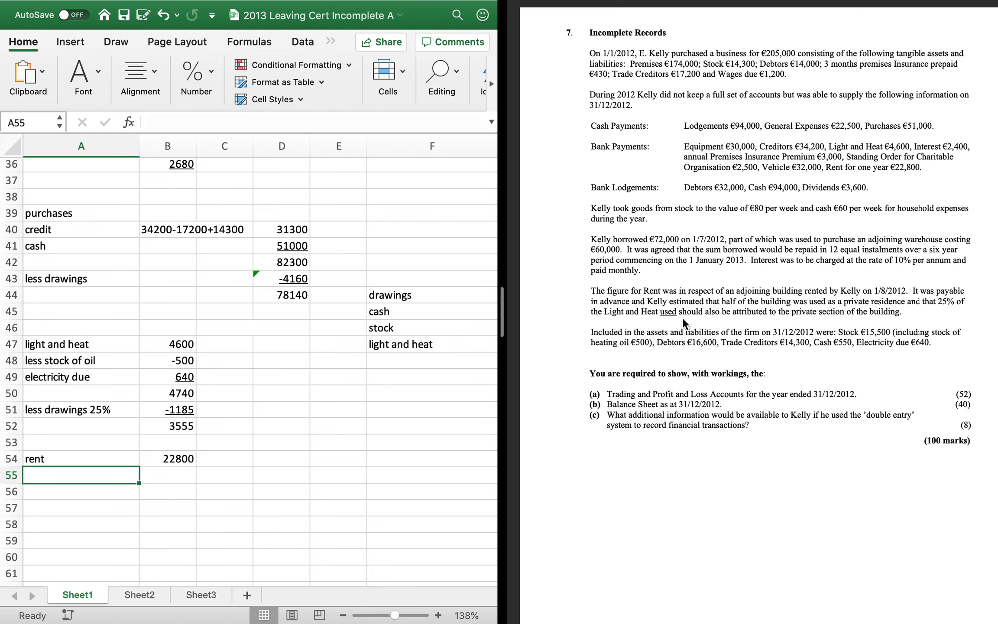
Add "less drawings" in A55 below the rent figure, with -11400 in B55
{"action": "type", "text": "less dr"}
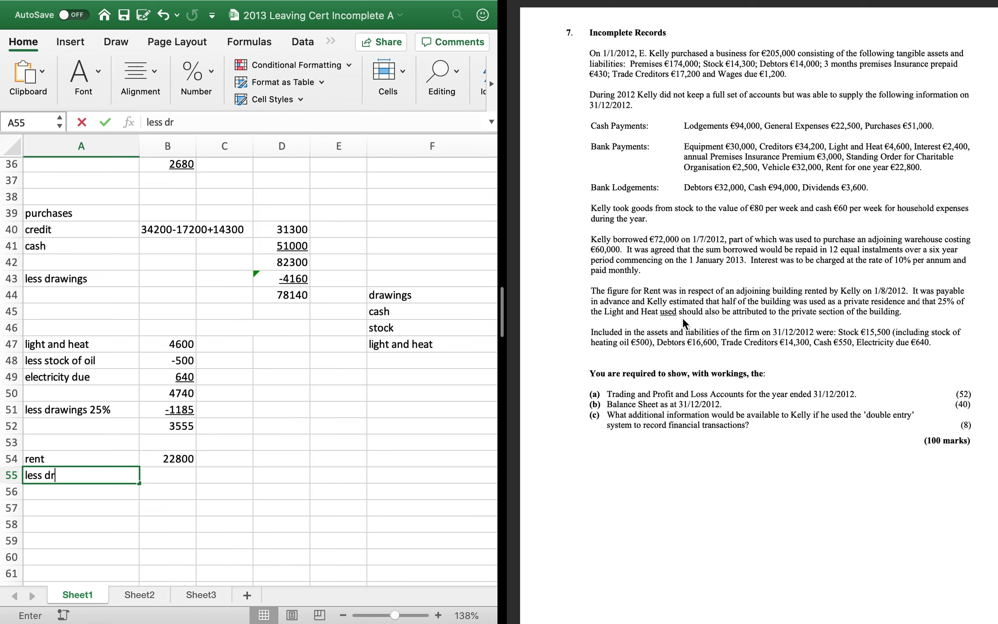
{"action": "type", "text": "awings"}
{"action": "key", "text": "Tab"}
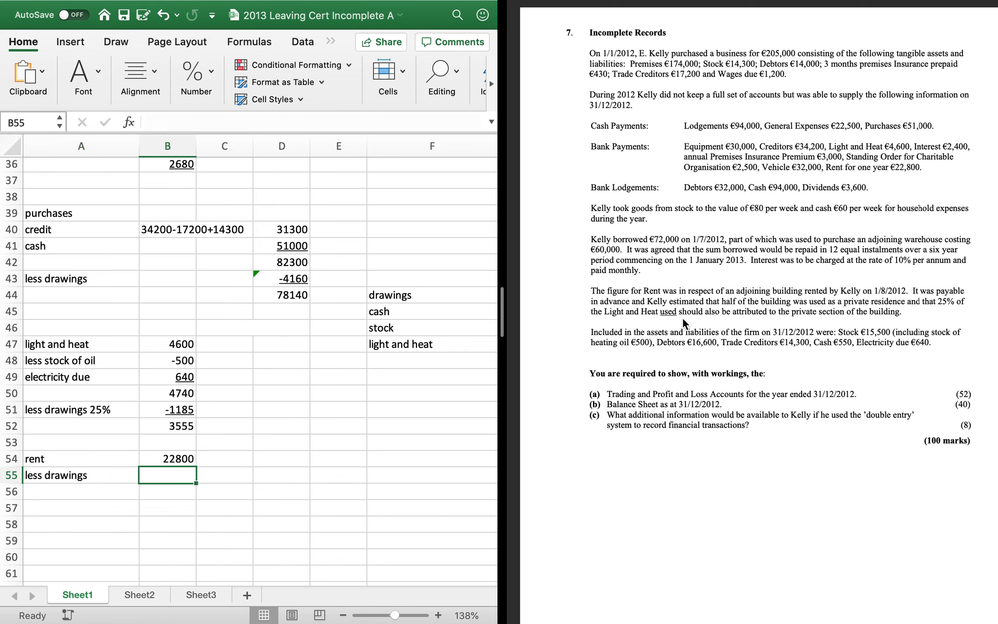
{"action": "type", "text": "-11400"}
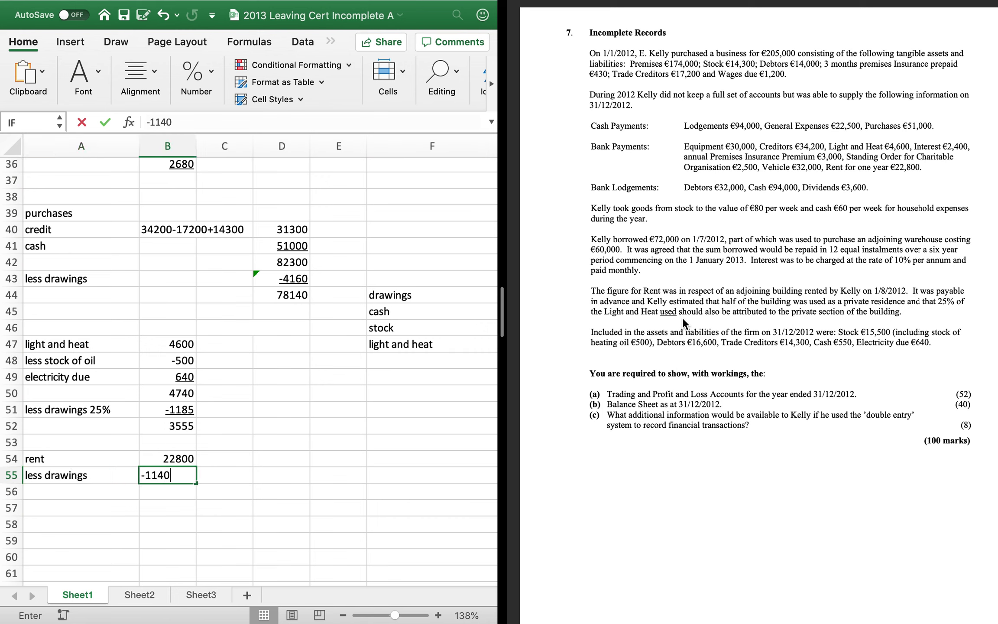
{"action": "key", "text": "Return"}
{"action": "key", "text": "Tab"}
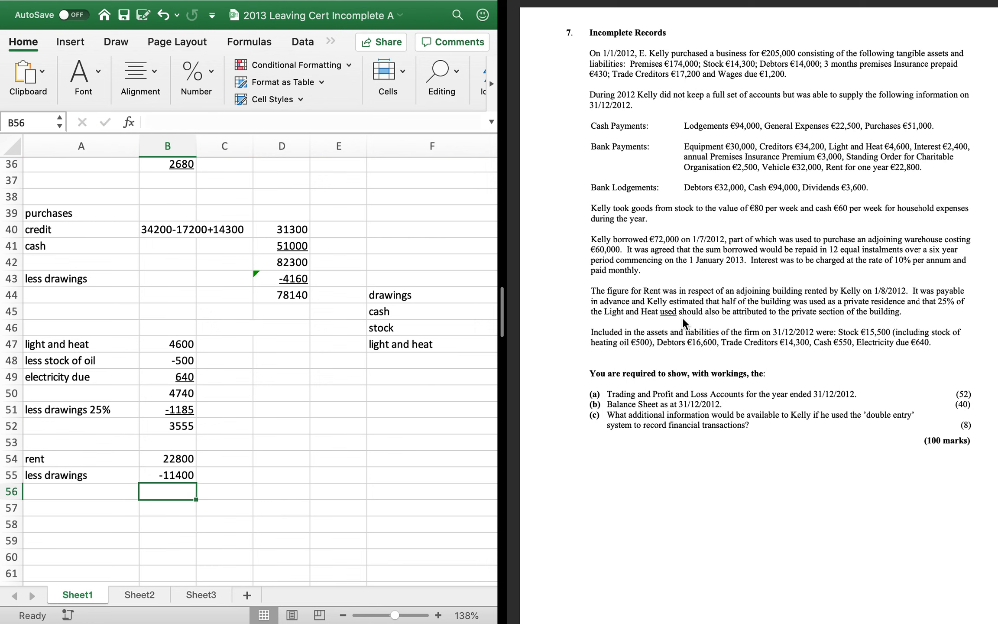
Underline the -11400 in B55 and enter 11400 in B56 as the remaining rent
{"action": "key", "text": "Up"}
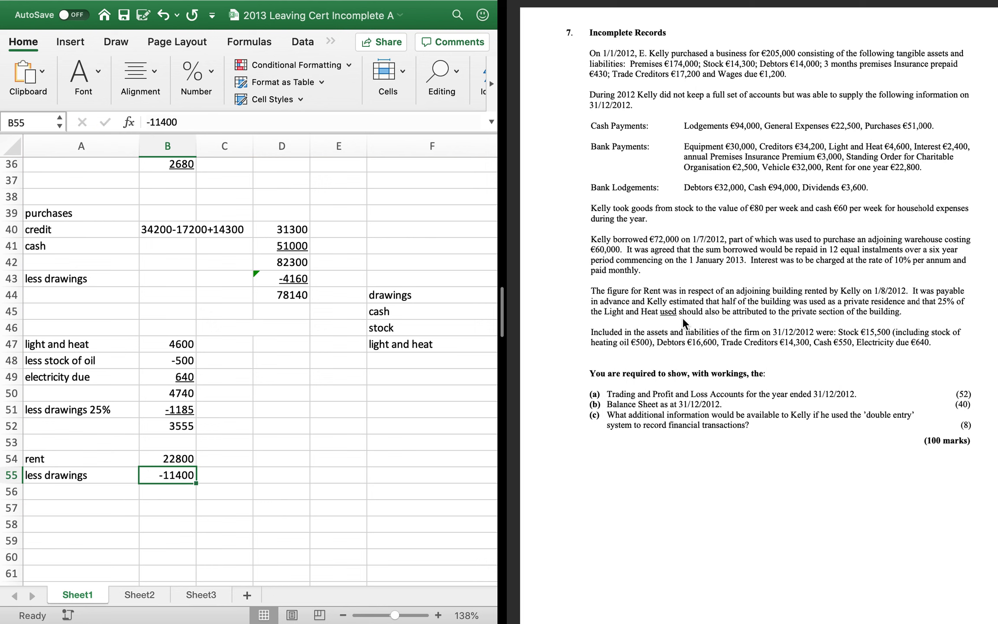
{"action": "key", "text": "super+u"}
{"action": "key", "text": "Down"}
{"action": "type", "text": "11400"}
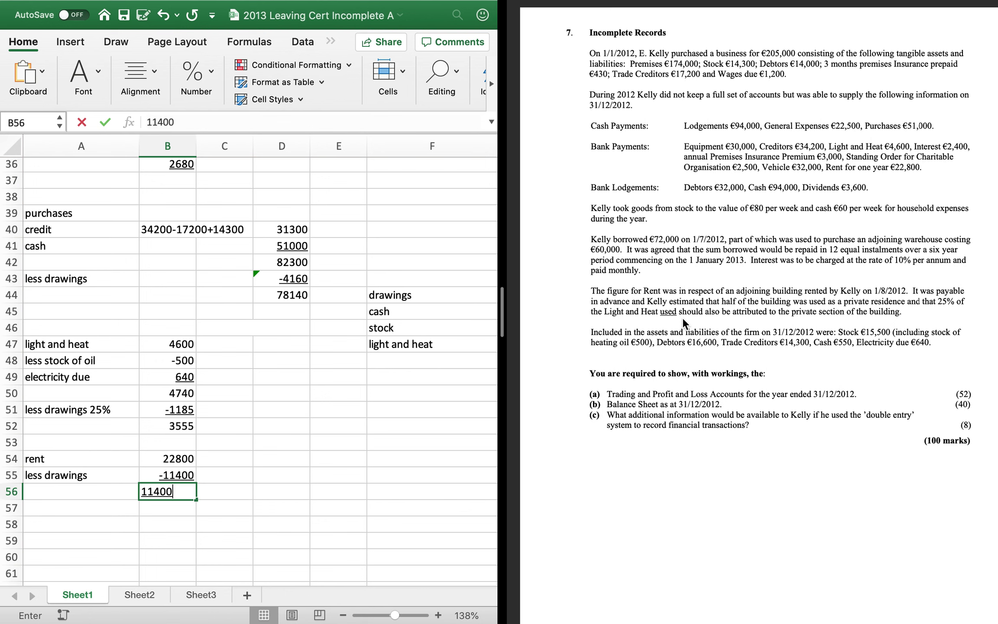
{"action": "key", "text": "Return"}
Add "rent" of 11400 to the drawings working in row 48, below light and heat
{"action": "scroll", "coordinate": [466, 376], "scroll_direction": "right", "scroll_amount": 2}
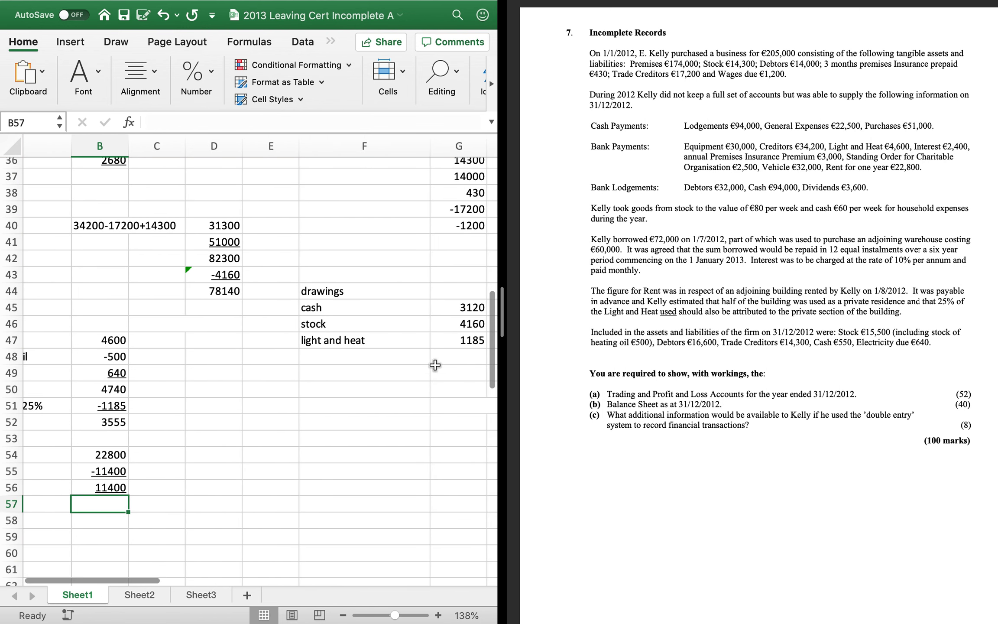
{"action": "left_click", "coordinate": [454, 360]}
{"action": "type", "text": "11400"}
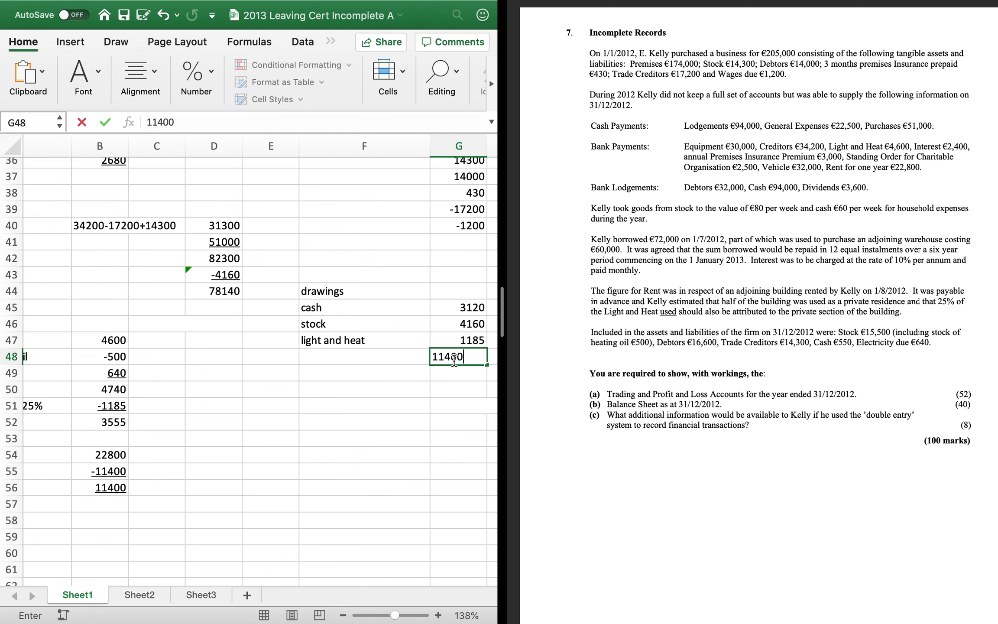
{"action": "key", "text": "Left"}
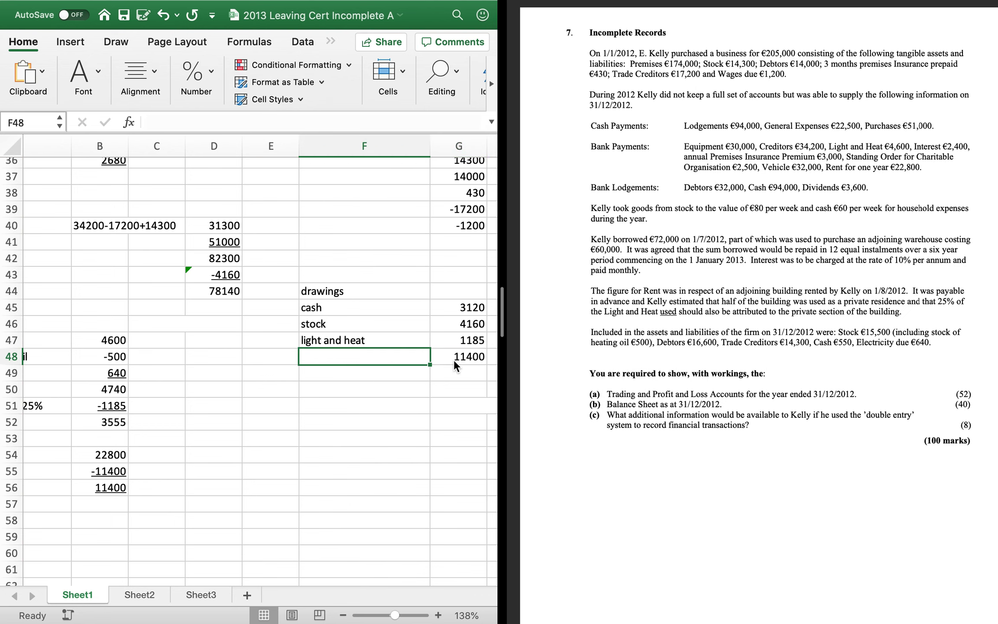
{"action": "type", "text": "rent"}
{"action": "key", "text": "Return"}
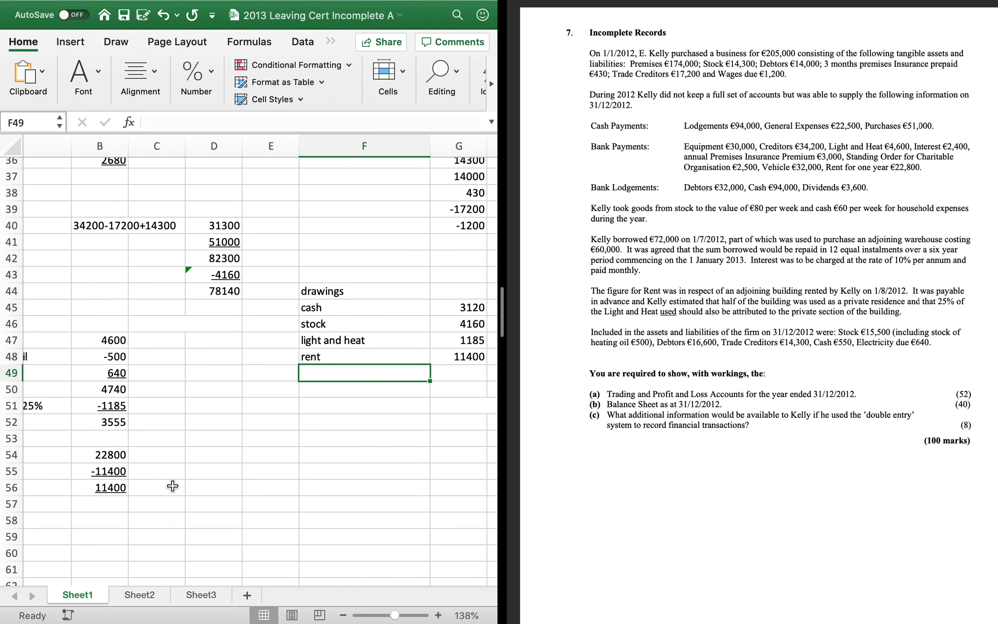
Remove the underline from the 11400 in B56 of the rent working
{"action": "scroll", "coordinate": [172, 486], "scroll_direction": "left", "scroll_amount": 2}
{"action": "left_click", "coordinate": [131, 486]}
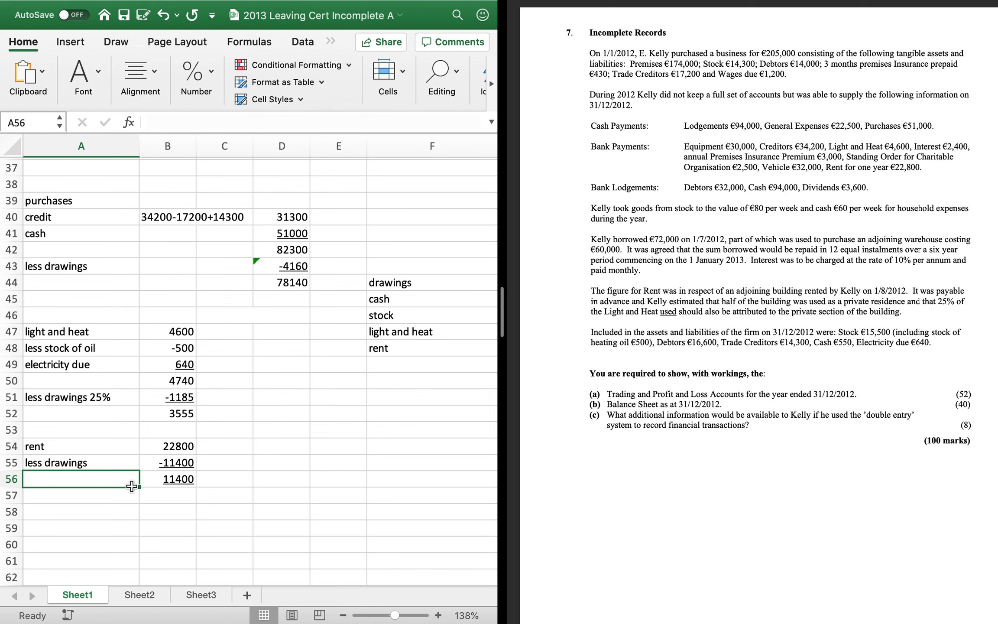
{"action": "key", "text": "Right"}
{"action": "key", "text": "super+u"}
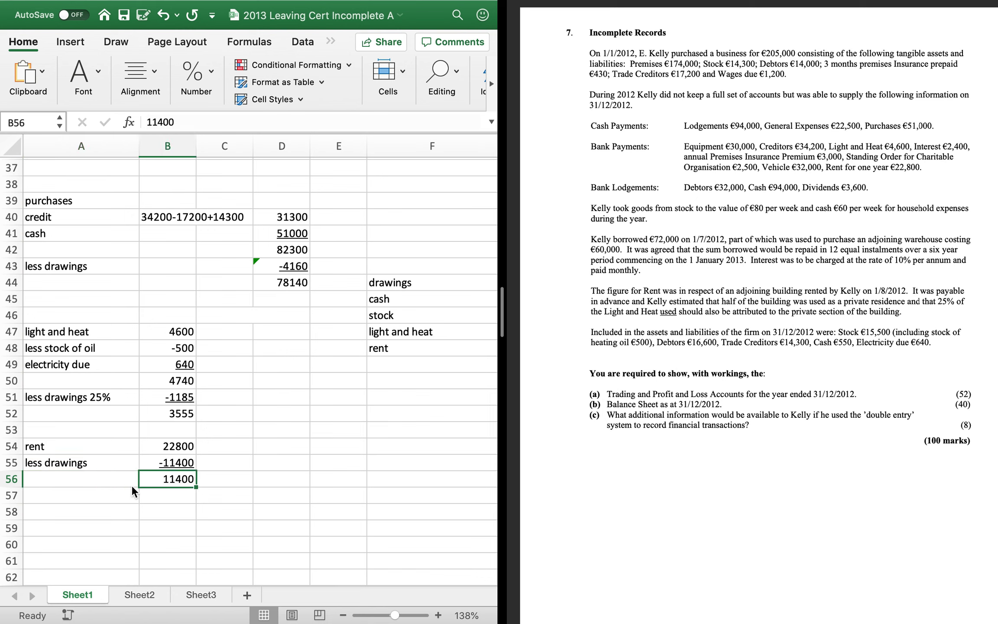
{"action": "key", "text": "Down"}
Label the rent remaining after drawings as "business element" in A56
{"action": "left_click", "coordinate": [131, 485]}
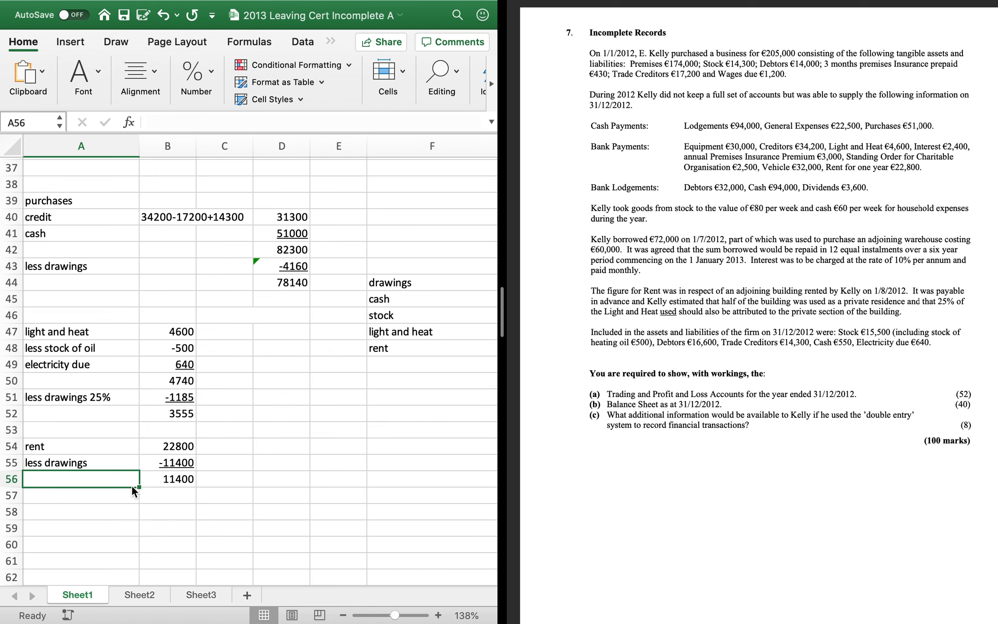
{"action": "type", "text": "busine"}
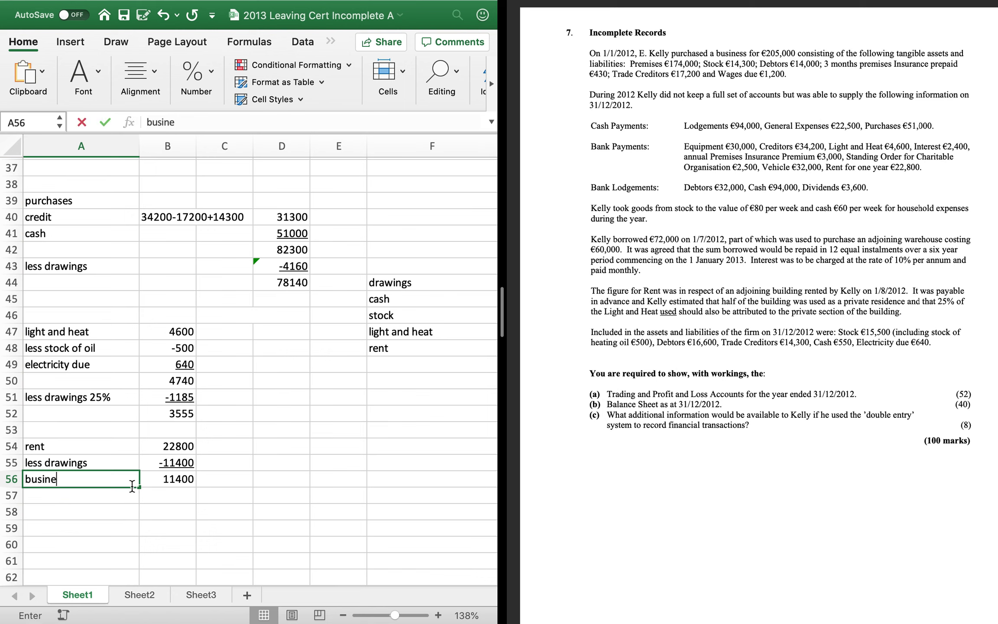
{"action": "type", "text": "ss ell"}
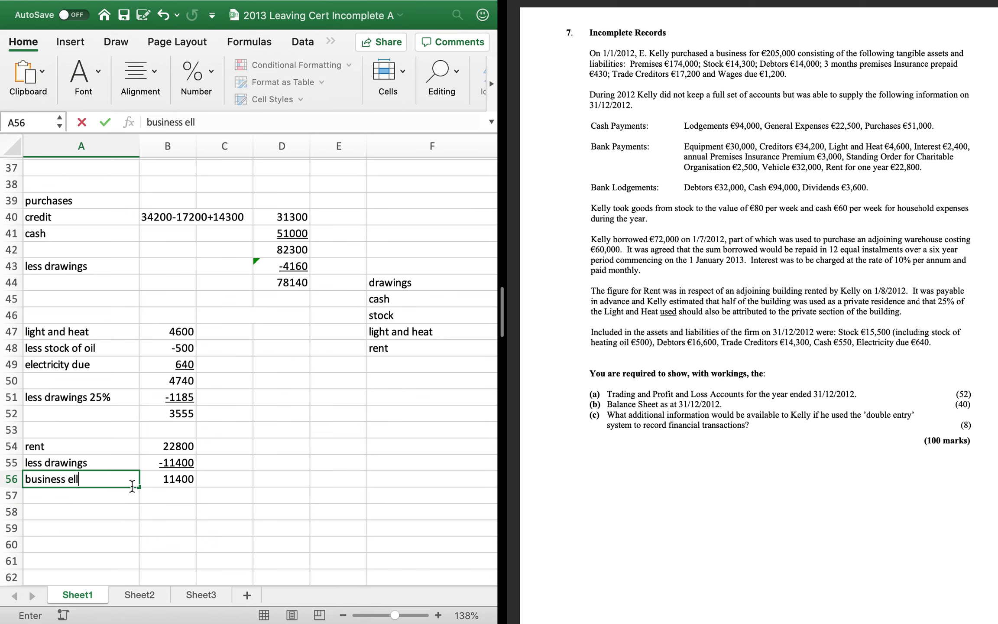
{"action": "key", "text": "BackSpace"}
{"action": "type", "text": "elemt"}
{"action": "key", "text": "Return"}
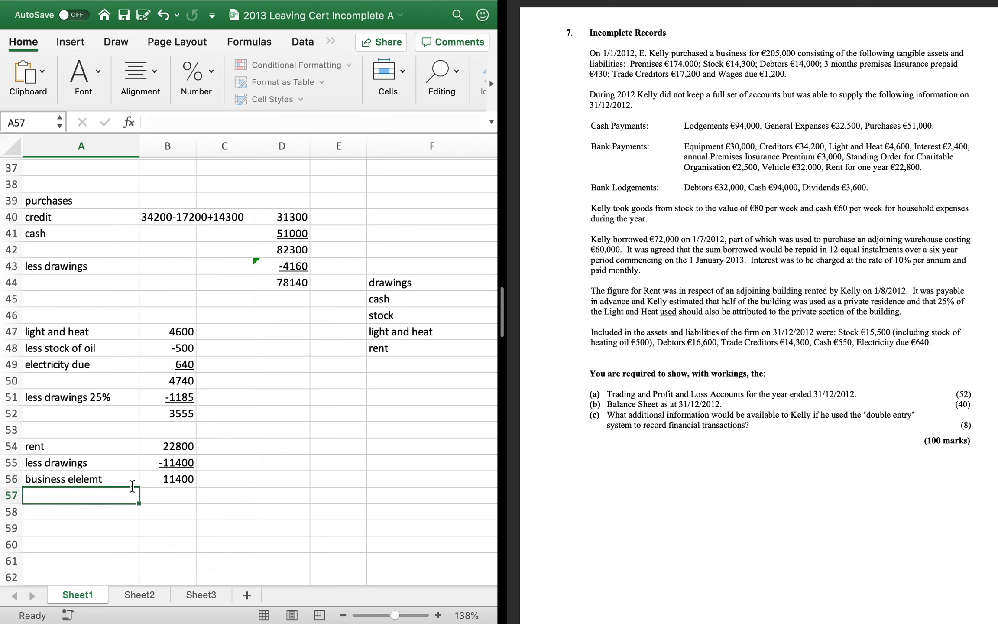
{"action": "key", "text": "Up"}
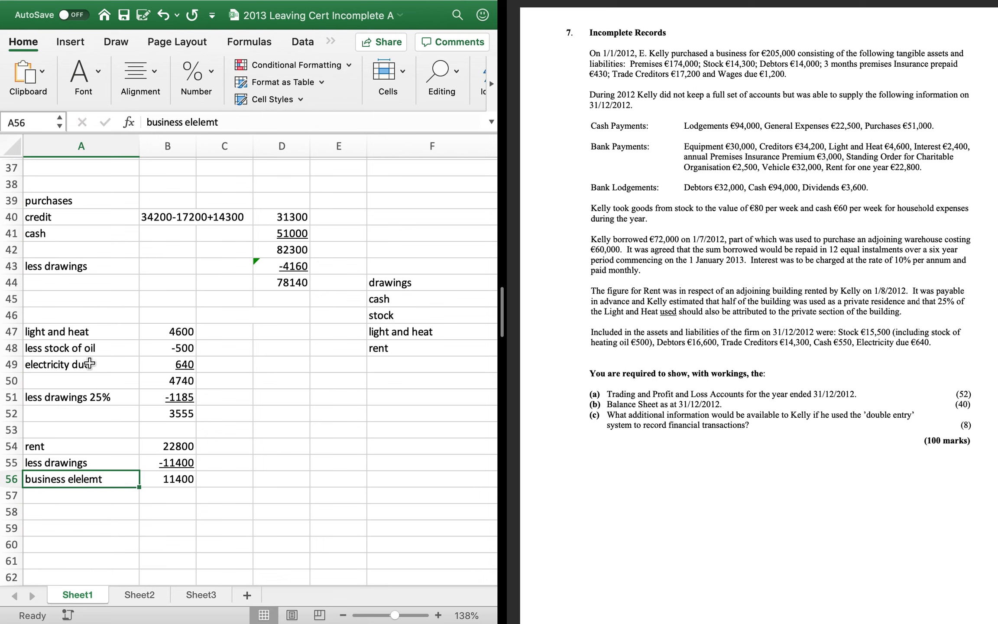
{"action": "left_click", "coordinate": [237, 121]}
{"action": "key", "text": "BackSpace"}
{"action": "key", "text": "BackSpace"}
{"action": "key", "text": "BackSpace"}
{"action": "key", "text": "BackSpace"}
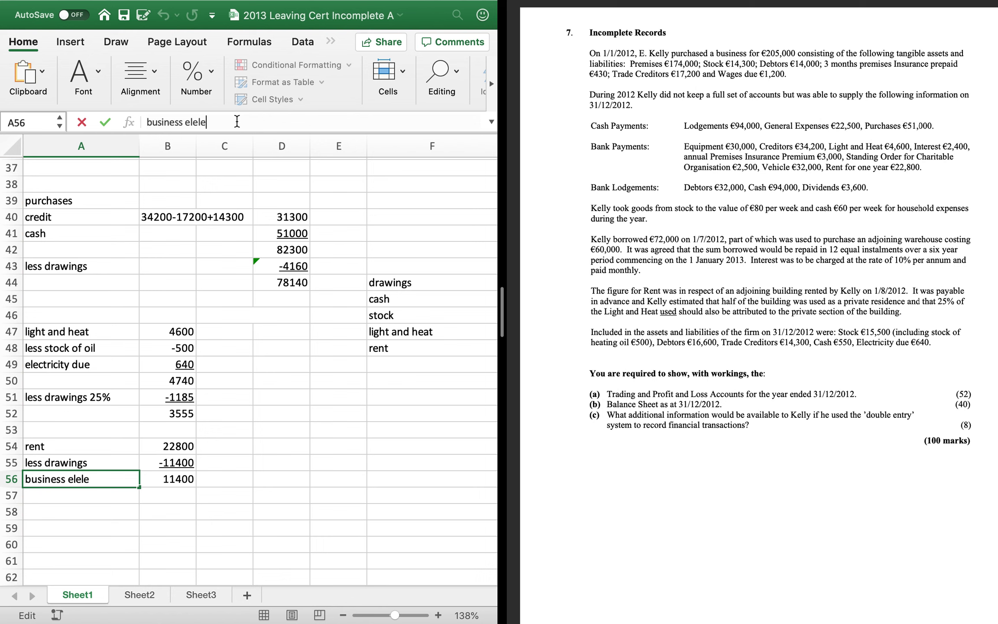
{"action": "type", "text": "ment"}
{"action": "key", "text": "Return"}
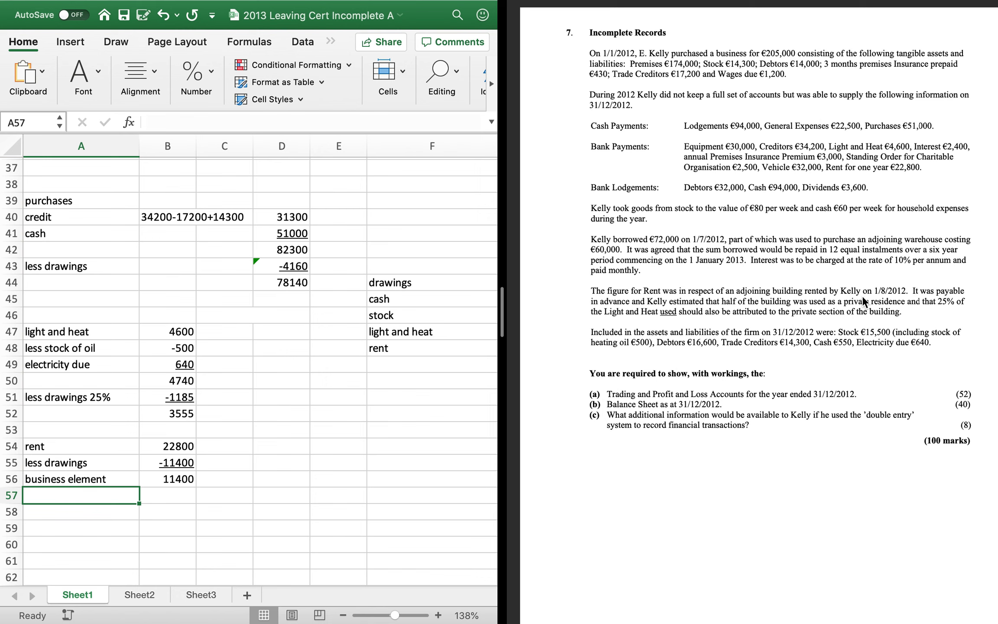
Add "this year 5/12" in A57 and calculate it in B57 with =B56*5/12
{"action": "type", "text": "this year 5/12"}
{"action": "key", "text": "Tab"}
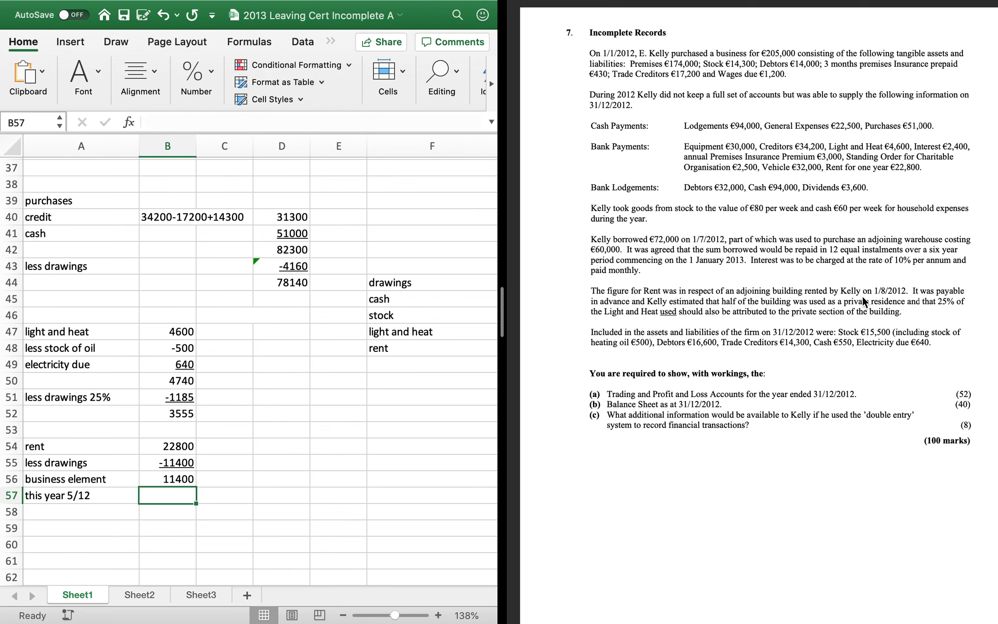
{"action": "type", "text": "="}
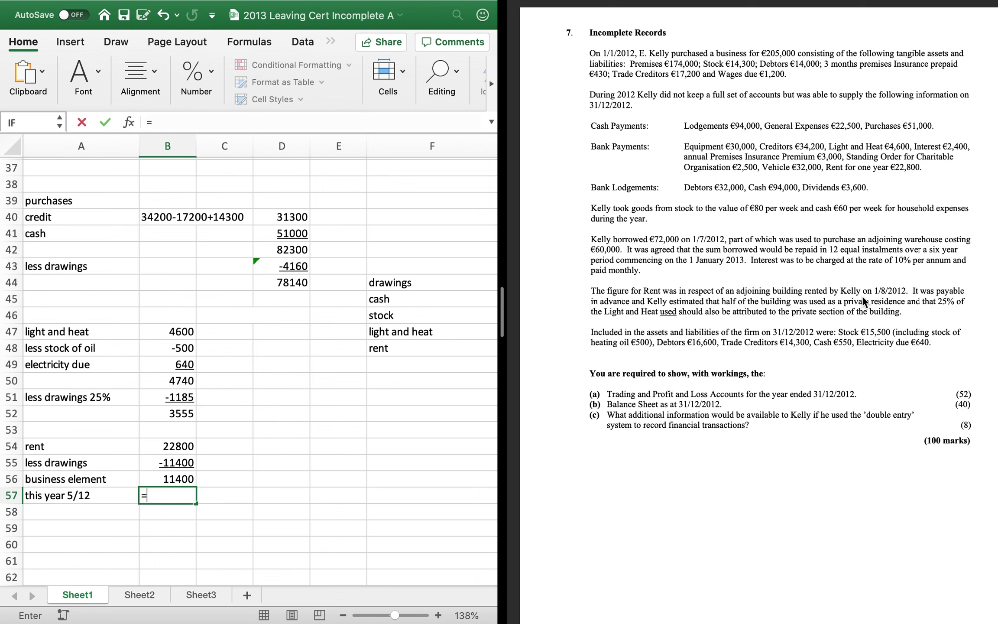
{"action": "key", "text": "Up"}
{"action": "type", "text": "*5"}
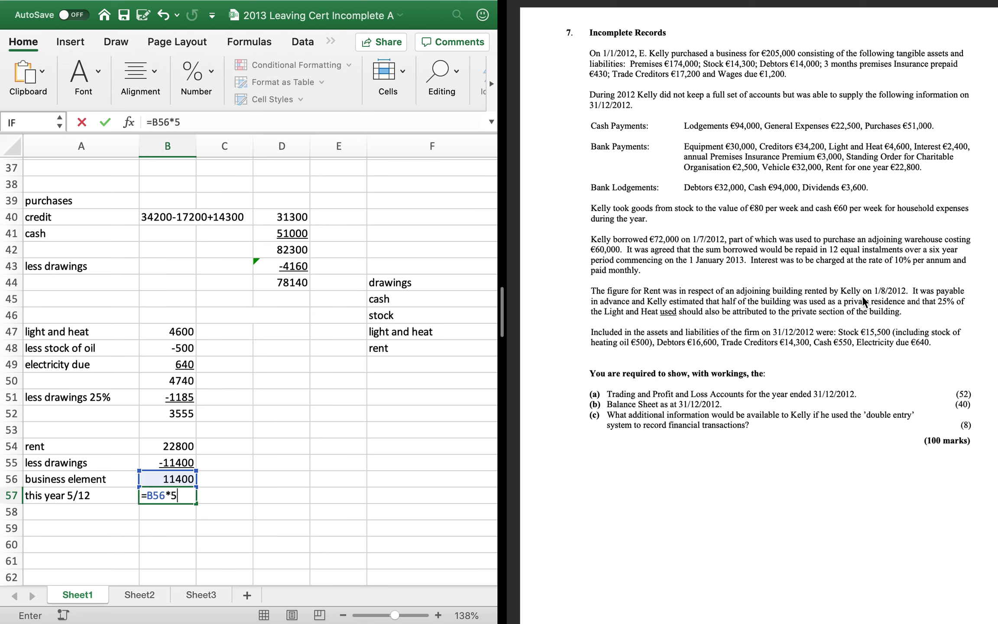
{"action": "type", "text": "/12"}
{"action": "key", "text": "Return"}
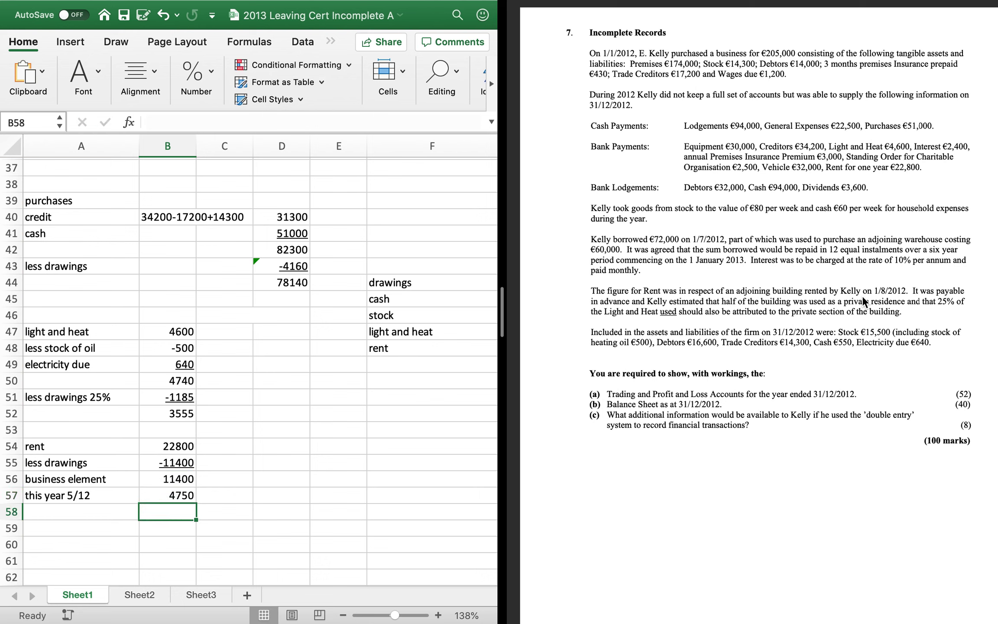
Mark this year's rent figure as an expense by entering "ex" in C57
{"action": "key", "text": "Up"}
{"action": "key", "text": "Right"}
{"action": "type", "text": "ex"}
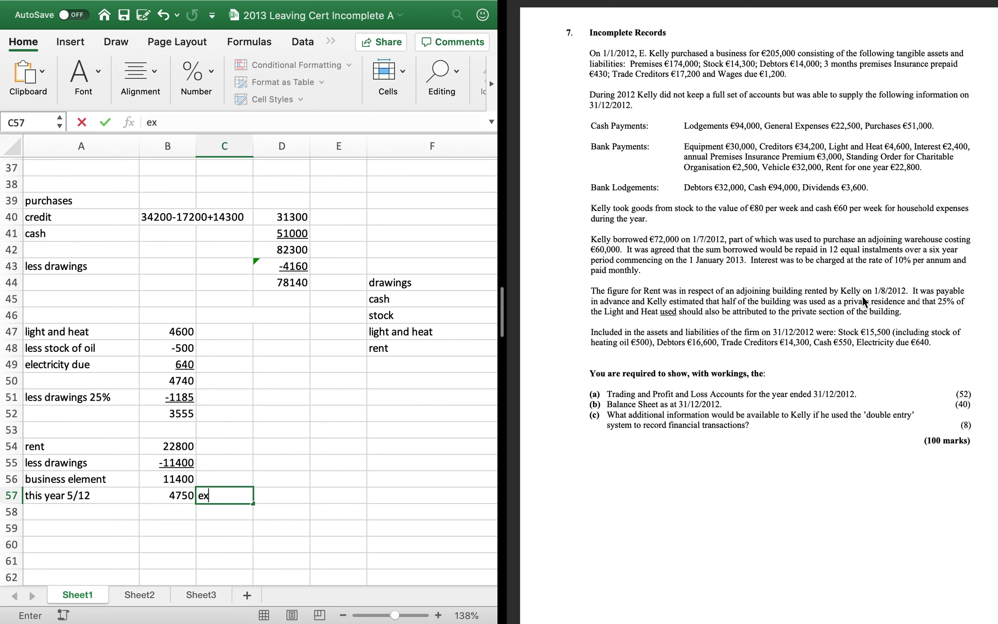
{"action": "key", "text": "Return"}
Add "rent prepaid" in A58 of the rent working and start a formula in B58
{"action": "key", "text": "Left"}
{"action": "key", "text": "Left"}
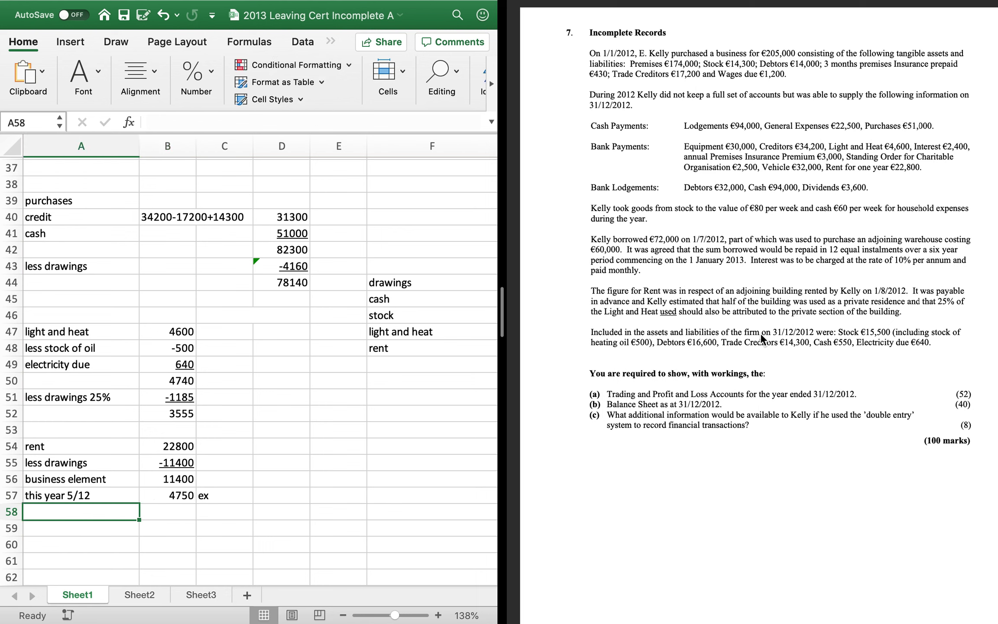
{"action": "type", "text": "rent prepaid"}
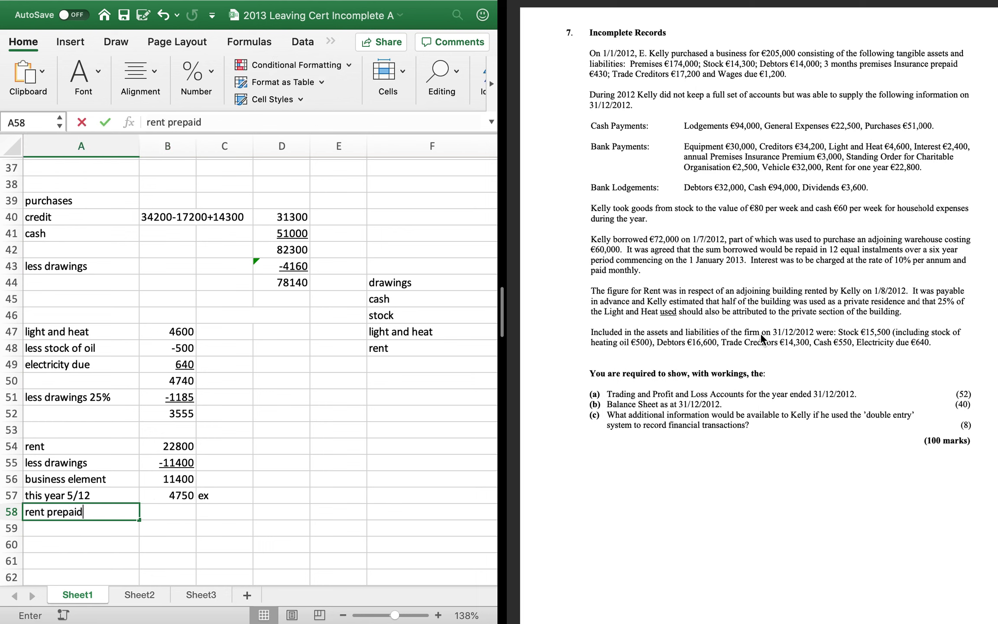
{"action": "key", "text": "Tab"}
{"action": "type", "text": "="}
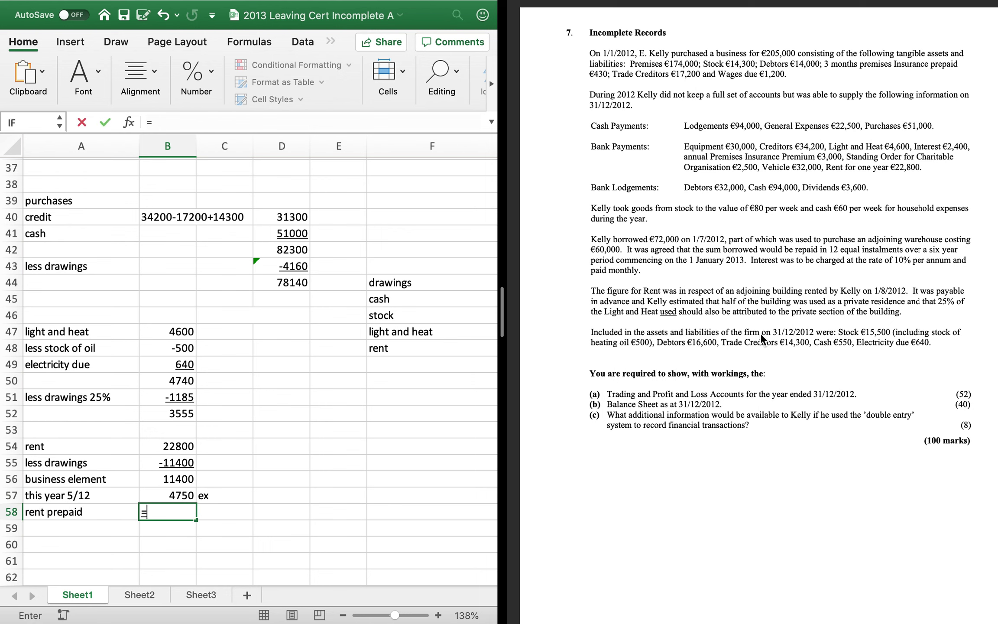
Add "rent" of 6650 in row 15 of the balance sheet, below insurance prepaid
{"action": "scroll", "coordinate": [260, 347], "scroll_direction": "up", "scroll_amount": 15}
{"action": "scroll", "coordinate": [260, 347], "scroll_direction": "right", "scroll_amount": 3}
{"action": "left_click", "coordinate": [275, 220]}
{"action": "type", "text": "rent"}
{"action": "key", "text": "Tab"}
{"action": "type", "text": "6650"}
{"action": "key", "text": "Return"}
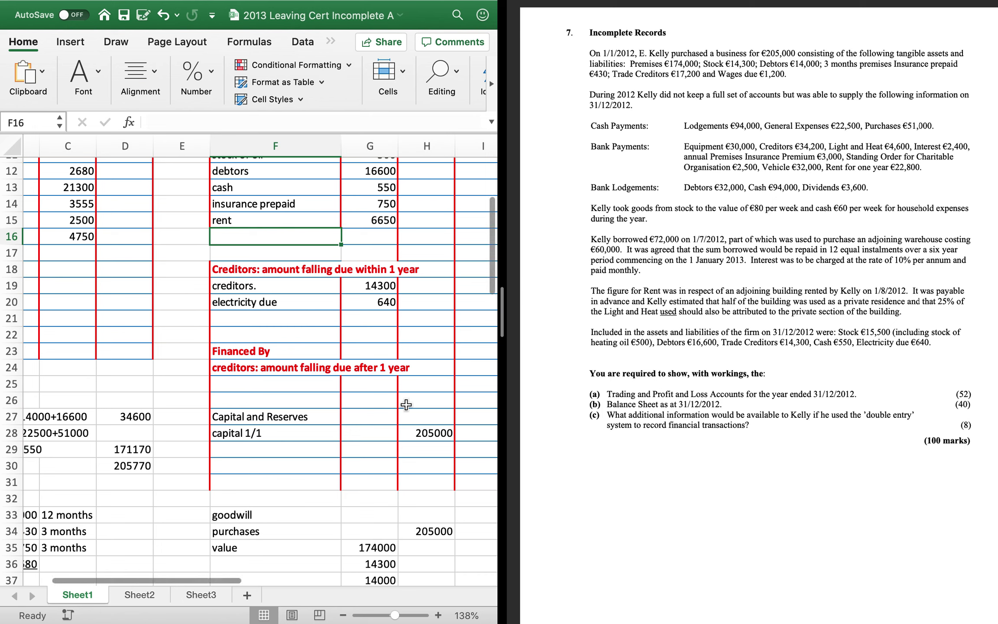
Add "capital introduced" in F29 under Capital and Reserves, with 3600 in column H
{"action": "left_click", "coordinate": [239, 452]}
{"action": "type", "text": "cap"}
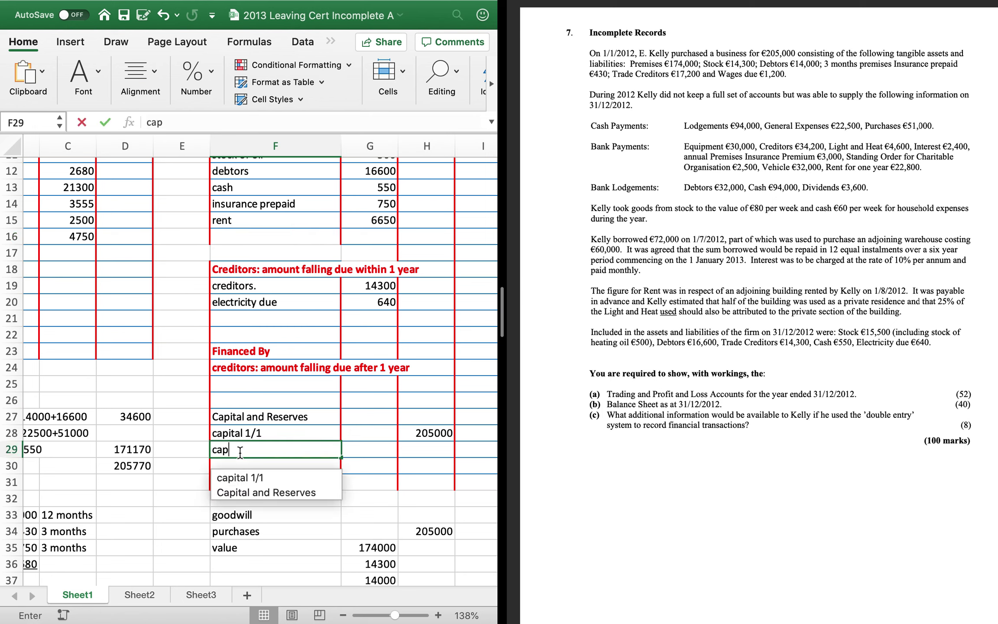
{"action": "type", "text": "ital intro"}
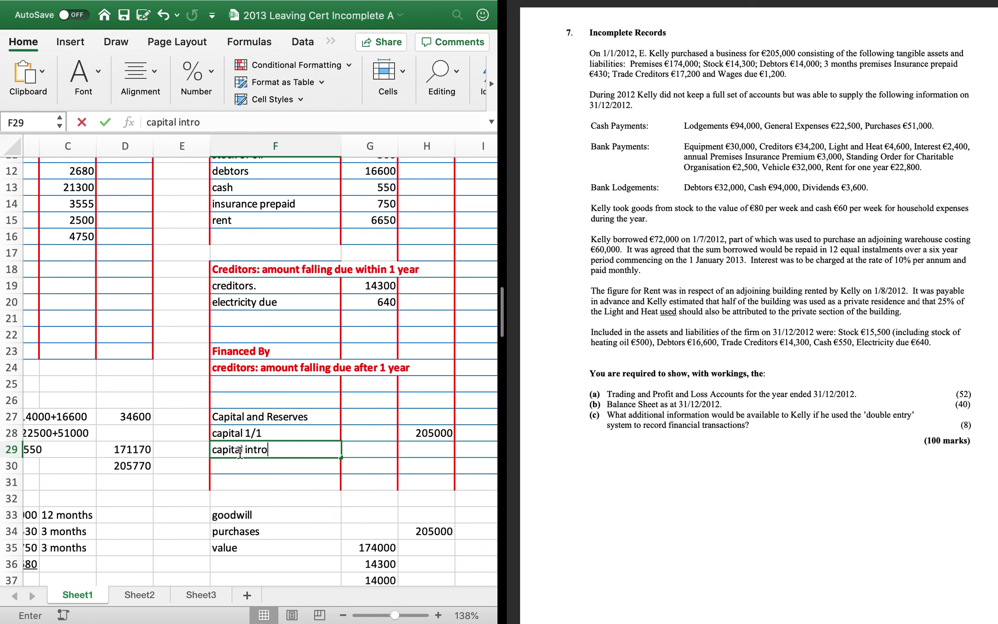
{"action": "type", "text": "duced"}
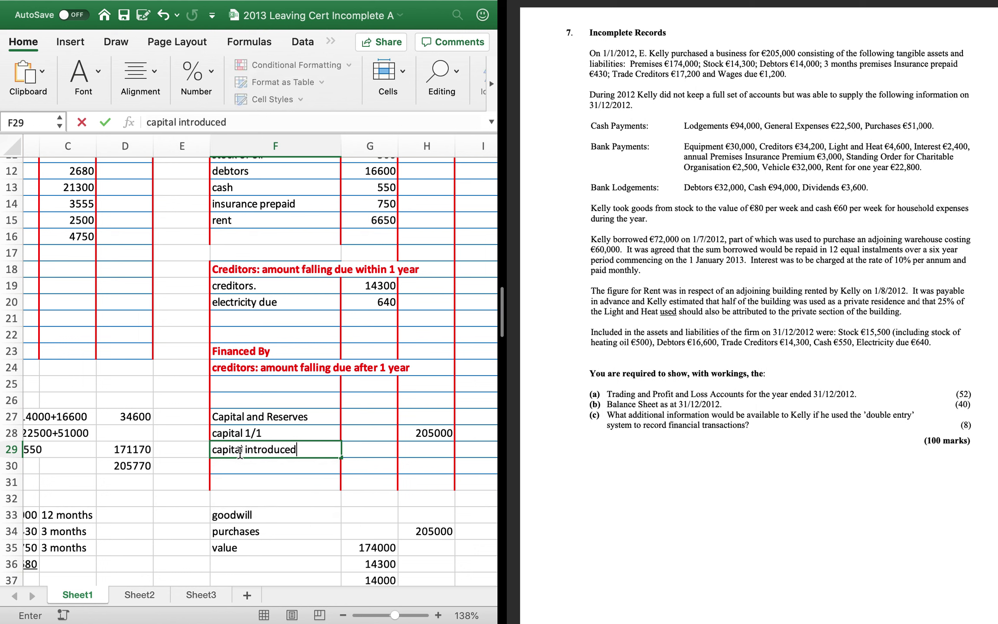
{"action": "key", "text": "Tab"}
{"action": "key", "text": "Tab"}
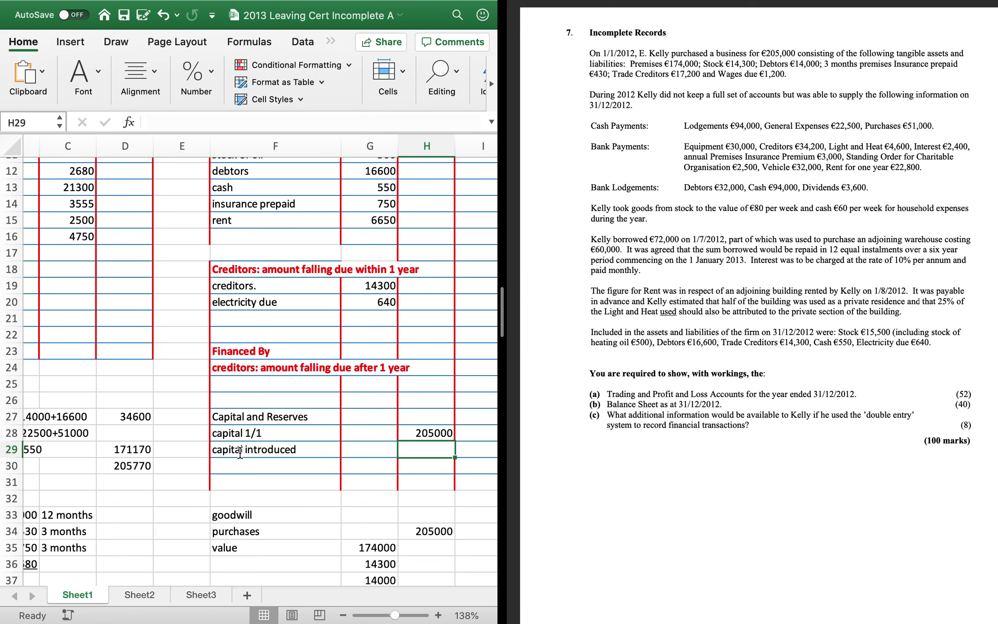
{"action": "type", "text": "3600"}
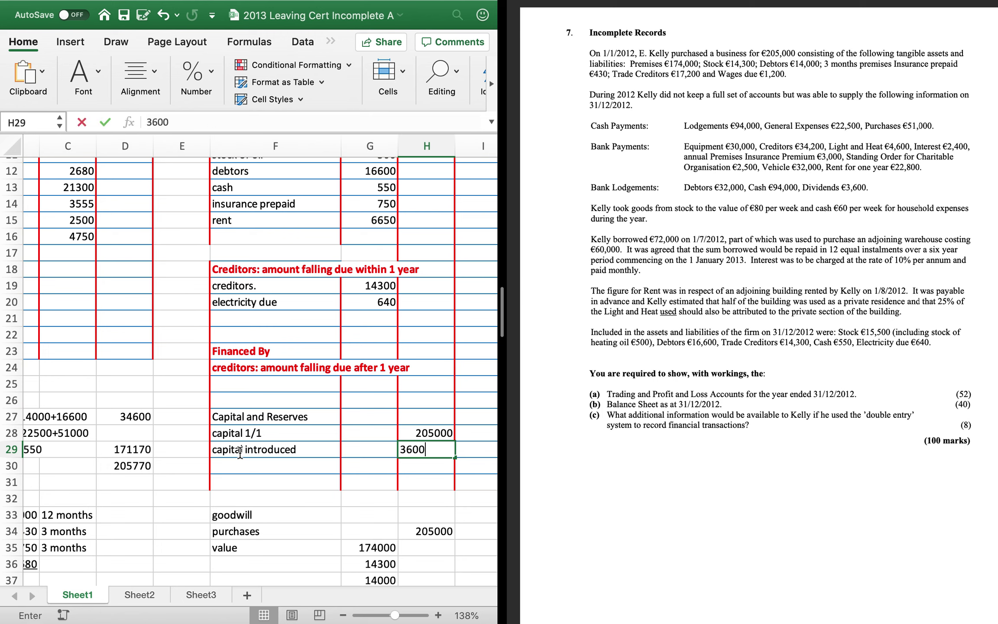
{"action": "key", "text": "Return"}
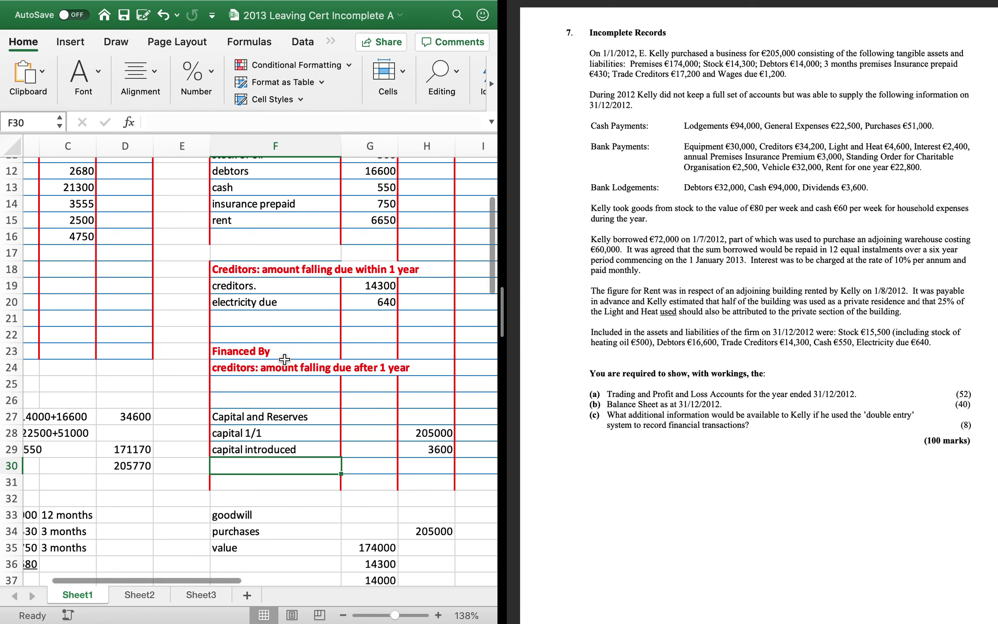
Enter "loan (72000)" in F25 under creditors falling due after 1 year
{"action": "left_click", "coordinate": [266, 382]}
{"action": "type", "text": "loan"}
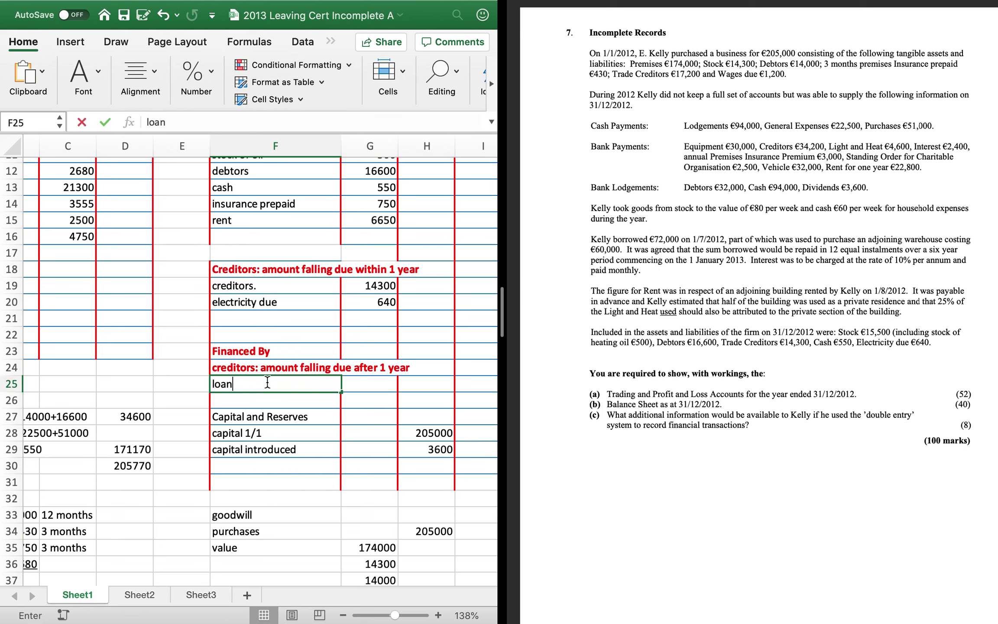
{"action": "type", "text": " (73000"}
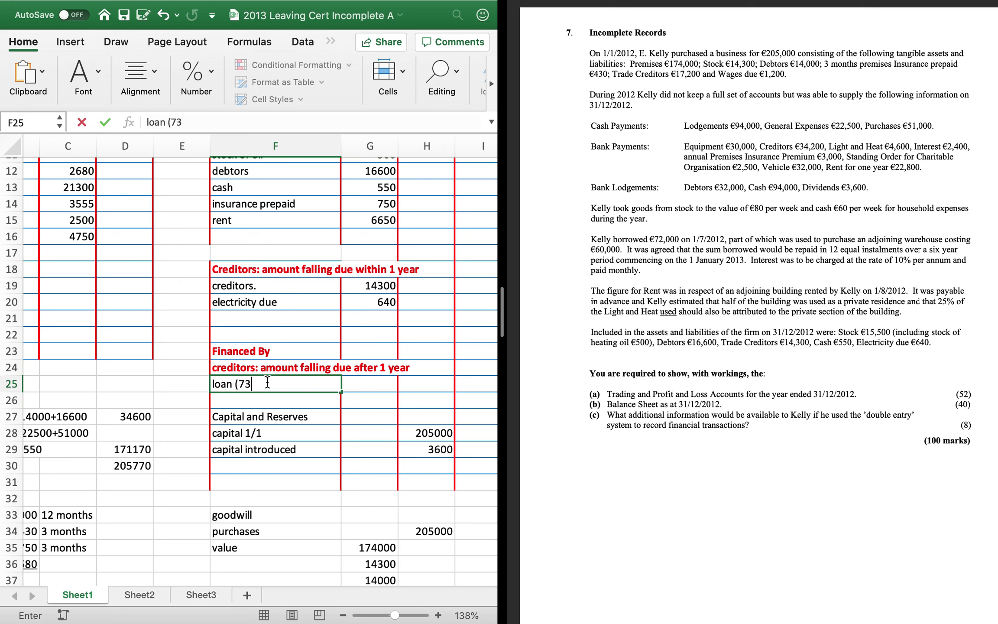
{"action": "key", "text": "BackSpace"}
{"action": "key", "text": "BackSpace"}
{"action": "key", "text": "BackSpace"}
{"action": "key", "text": "BackSpace"}
{"action": "type", "text": "2000)"}
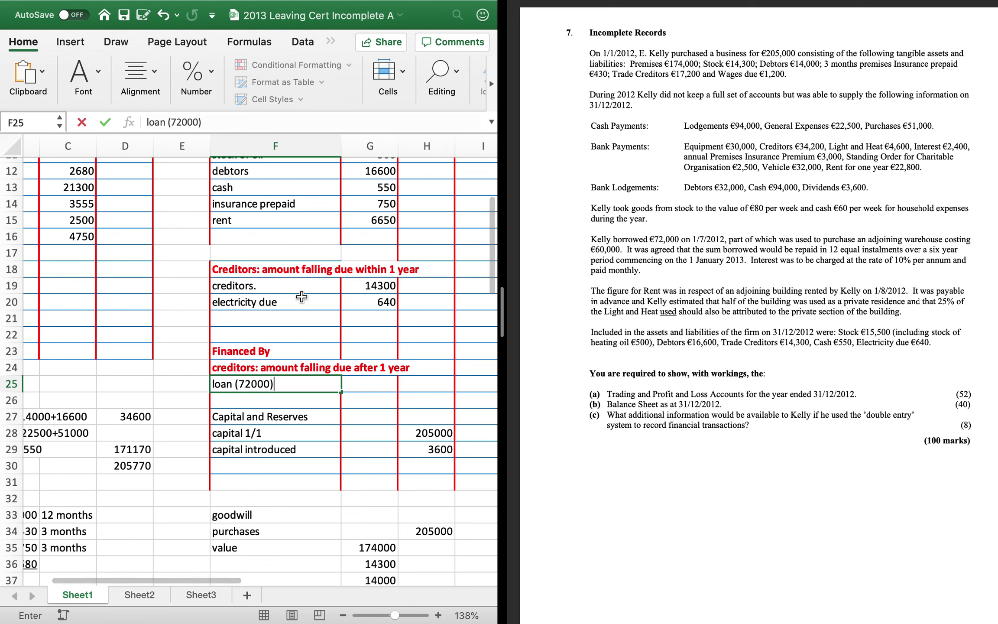
Add "loan installement (72000/6)" of 12000 in row 21 under creditors falling due within 1 year
{"action": "left_click", "coordinate": [277, 318]}
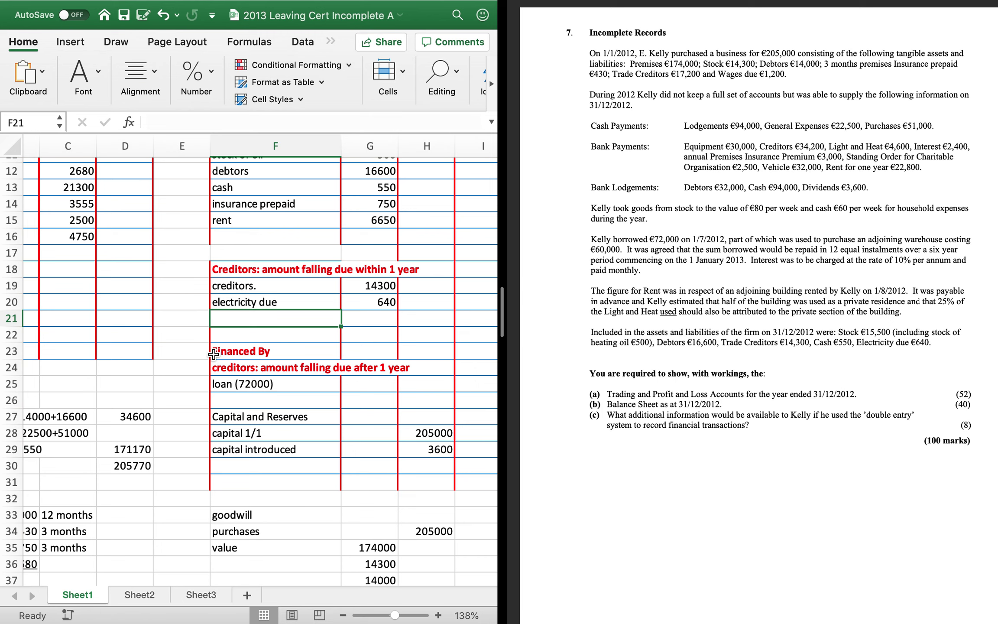
{"action": "type", "text": "loan i"}
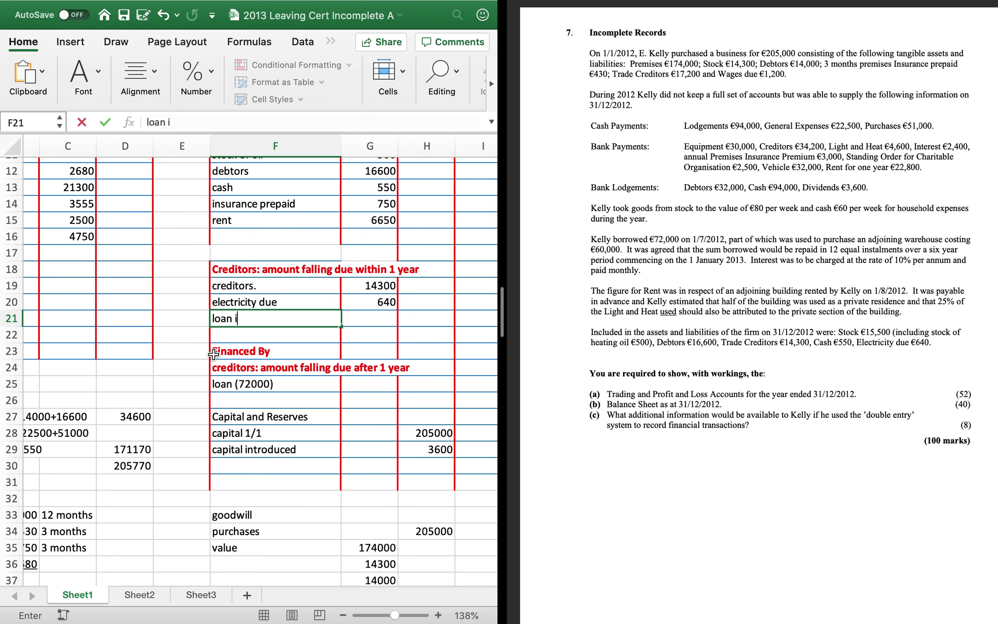
{"action": "type", "text": "nstallement"}
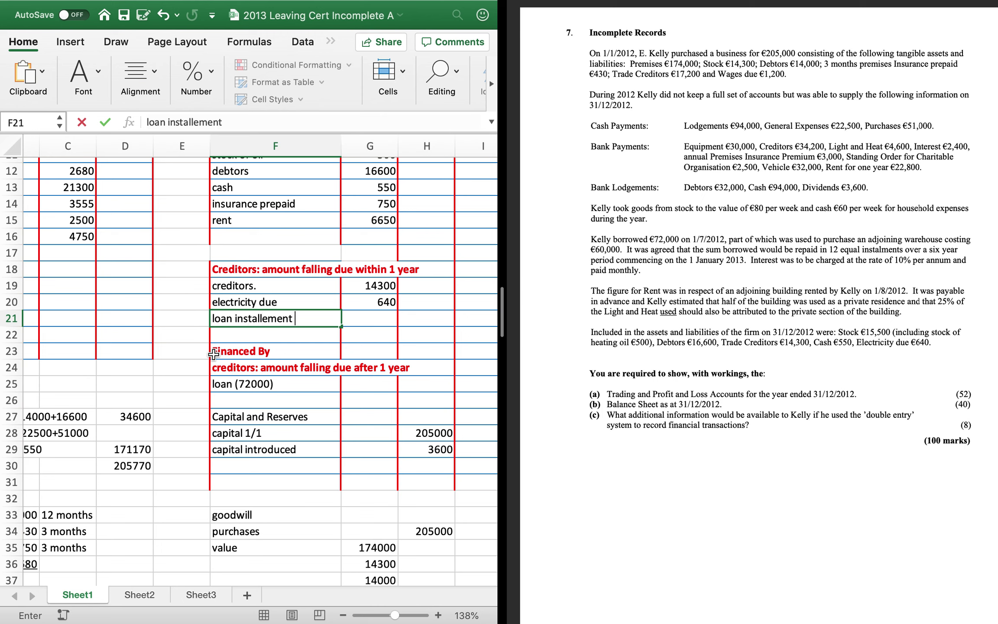
{"action": "type", "text": " (72000/6)"}
{"action": "key", "text": "Tab"}
{"action": "type", "text": "12000"}
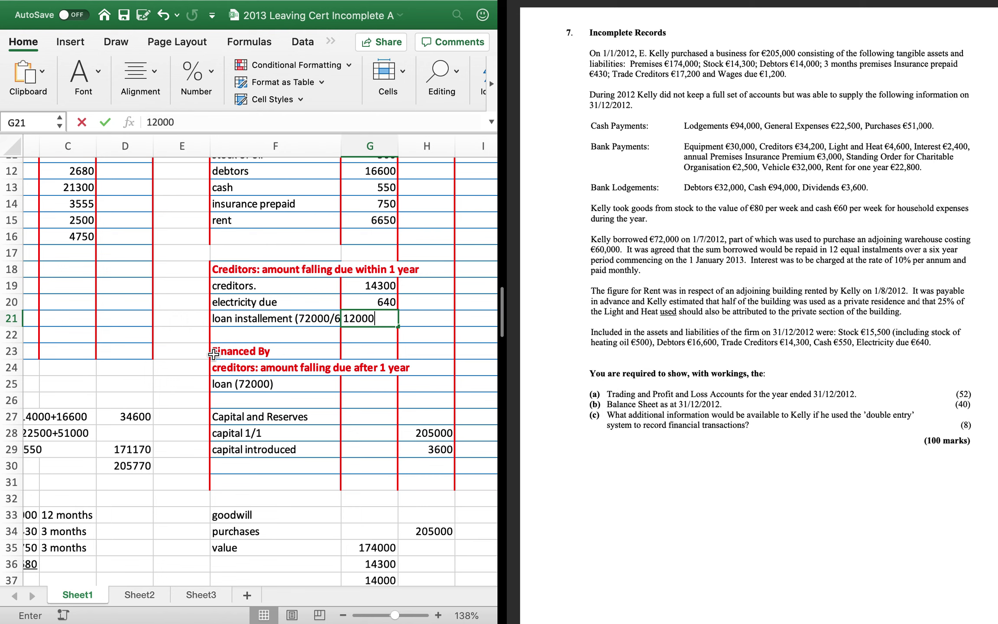
{"action": "key", "text": "Return"}
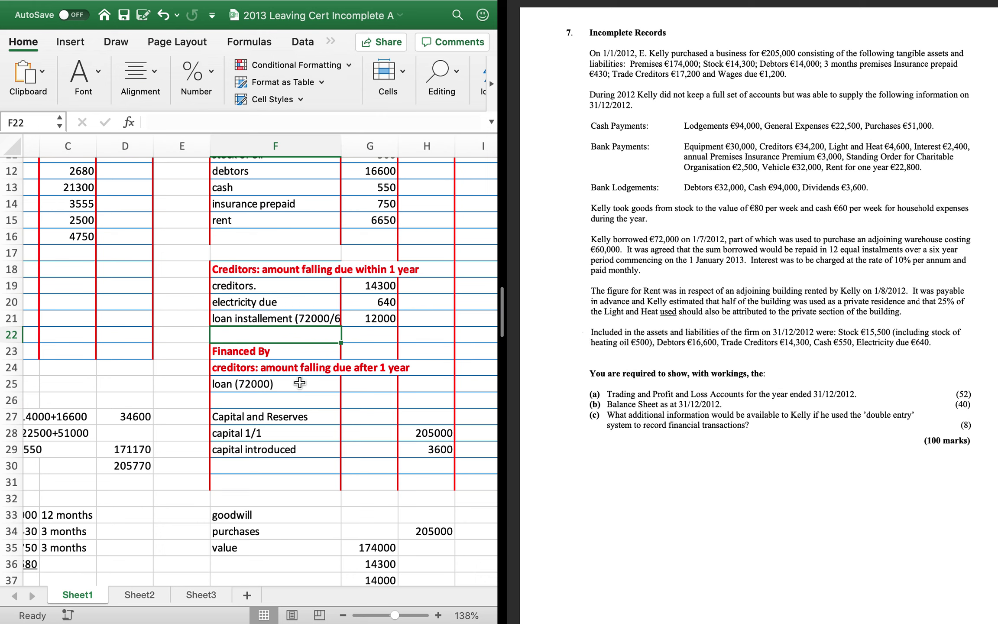
Enter 60000 in column I of the long-term loan row 25
{"action": "scroll", "coordinate": [299, 383], "scroll_direction": "right", "scroll_amount": 2}
{"action": "scroll", "coordinate": [299, 382], "scroll_direction": "down", "scroll_amount": 1}
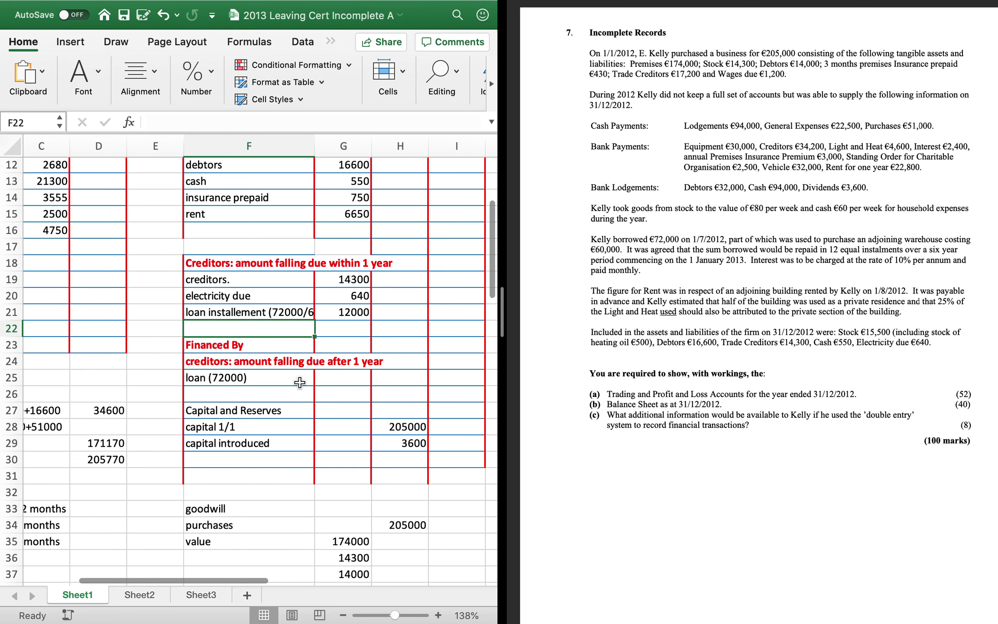
{"action": "left_click", "coordinate": [435, 370]}
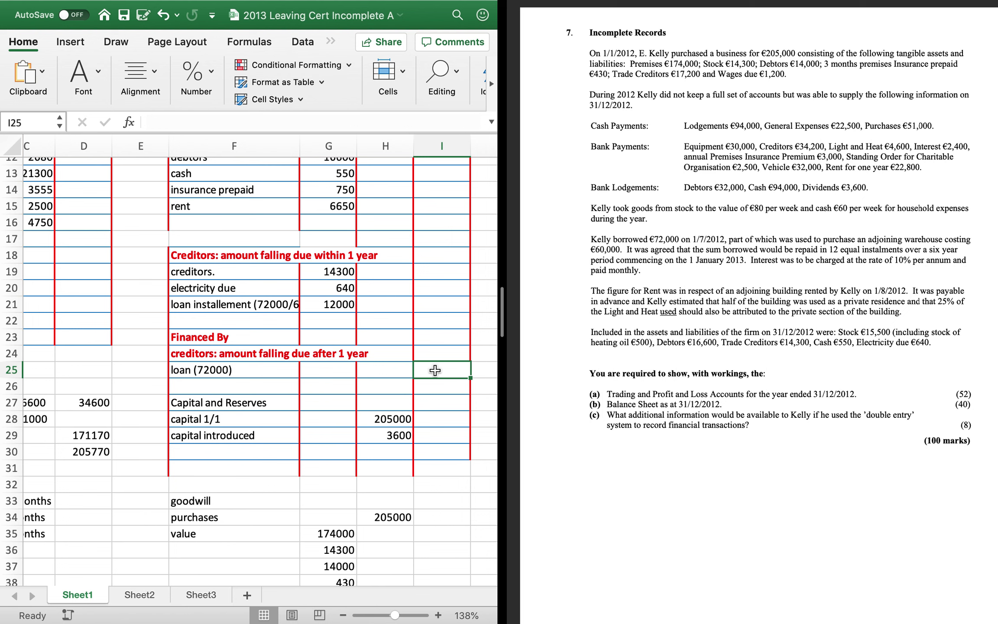
{"action": "type", "text": "60000"}
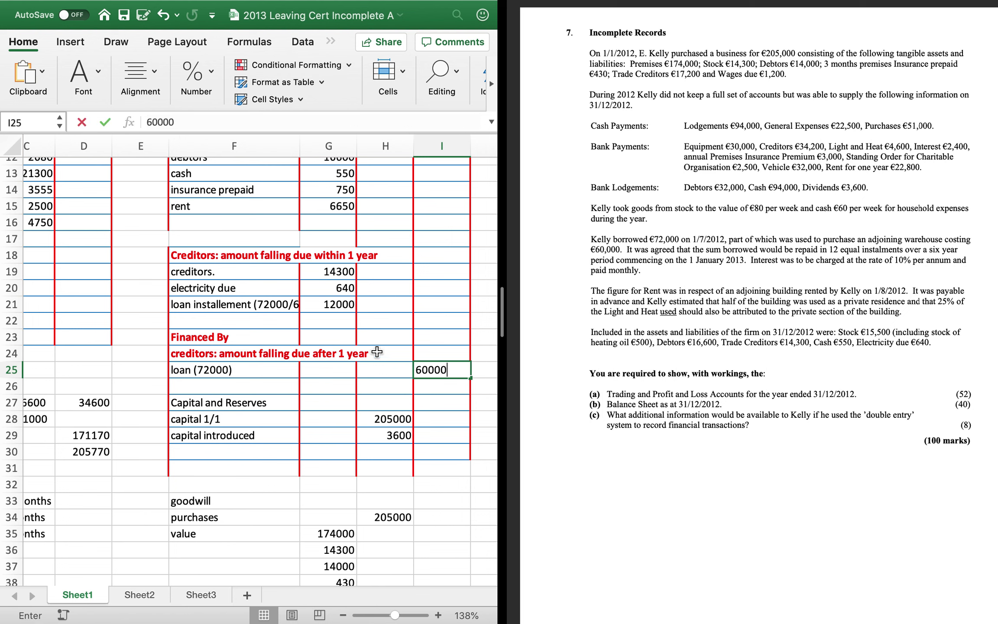
{"action": "key", "text": "Return"}
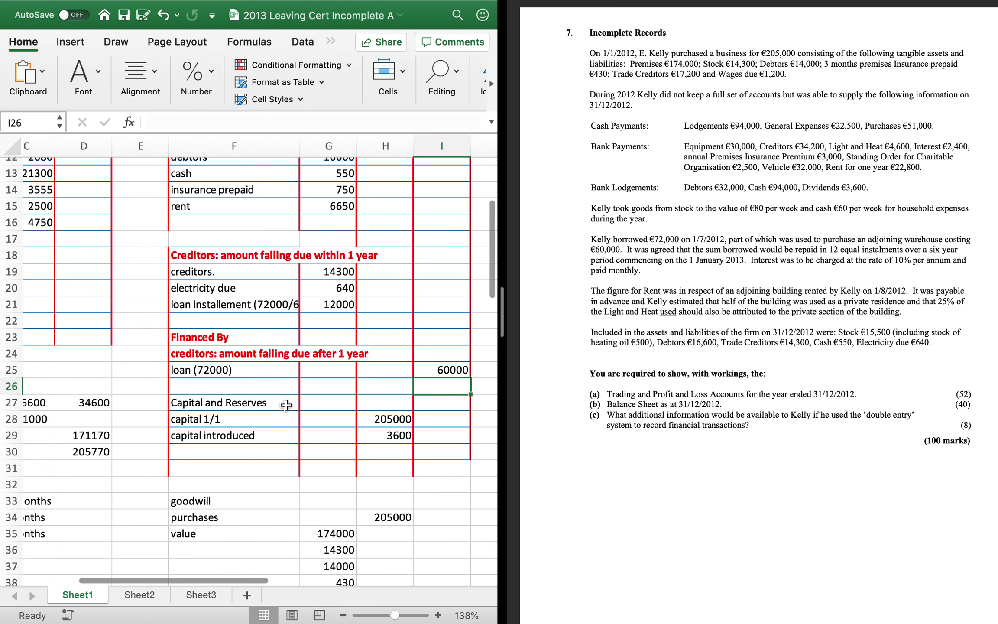
Start a new working below the rent working with the label "loan interest" in A61
{"action": "scroll", "coordinate": [286, 405], "scroll_direction": "left", "scroll_amount": 3}
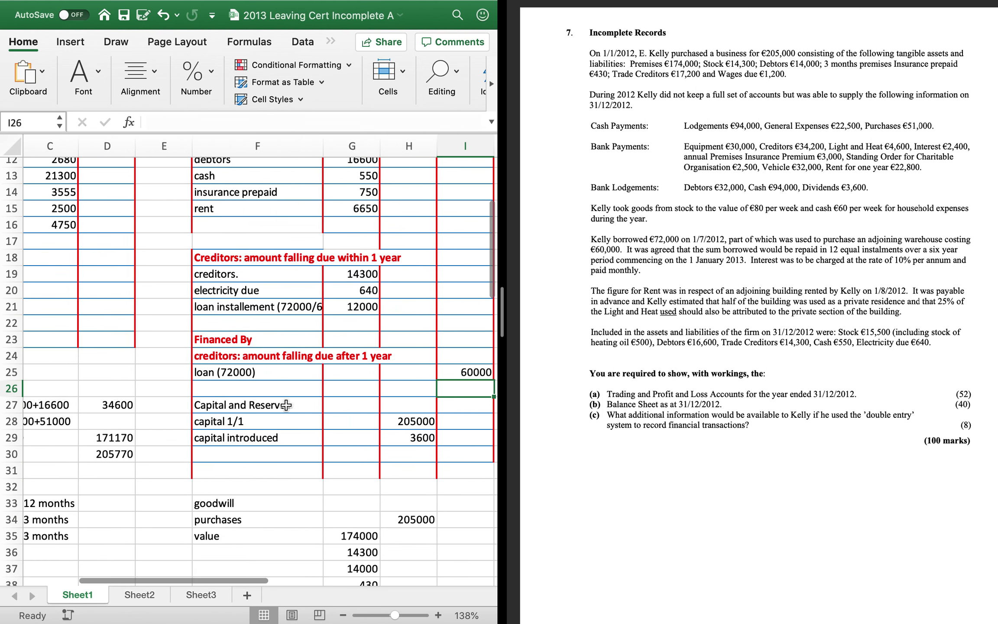
{"action": "scroll", "coordinate": [285, 404], "scroll_direction": "down", "scroll_amount": 3}
{"action": "scroll", "coordinate": [286, 404], "scroll_direction": "down", "scroll_amount": 10}
{"action": "scroll", "coordinate": [286, 404], "scroll_direction": "left", "scroll_amount": 2}
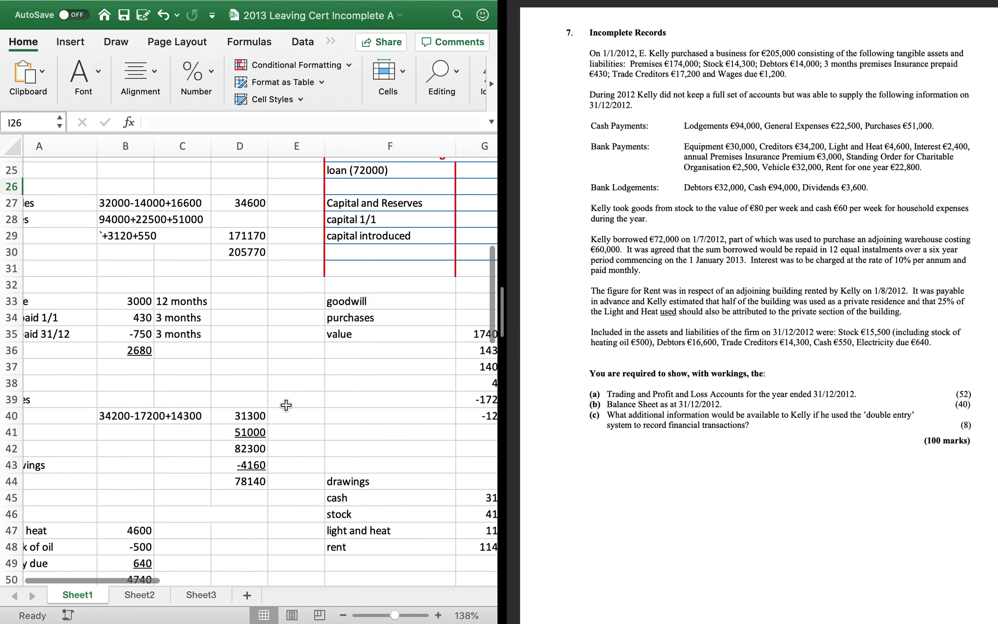
{"action": "left_click", "coordinate": [107, 390]}
{"action": "type", "text": "lo"}
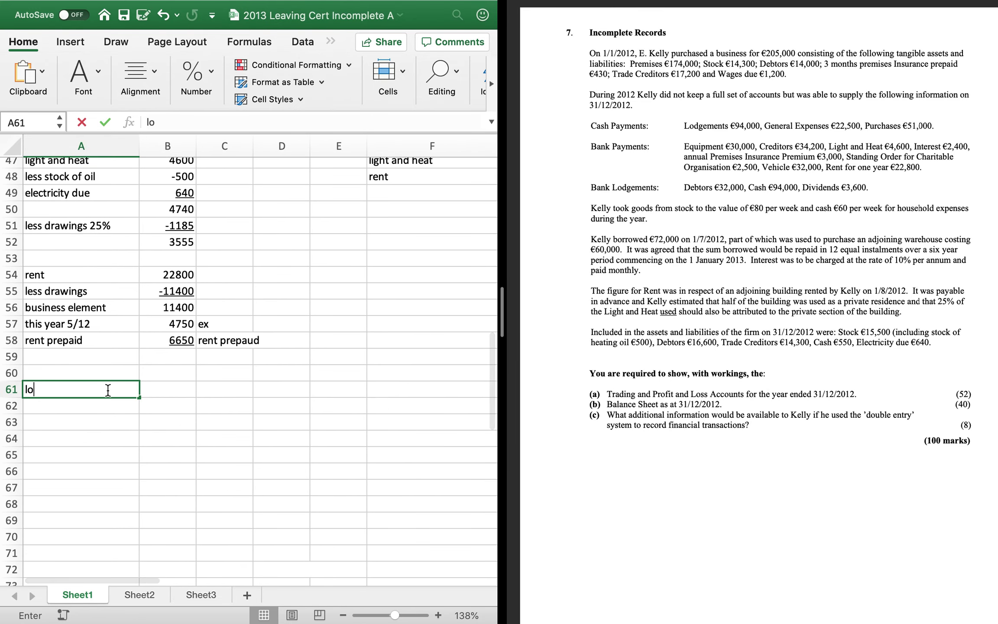
{"action": "type", "text": "an interest"}
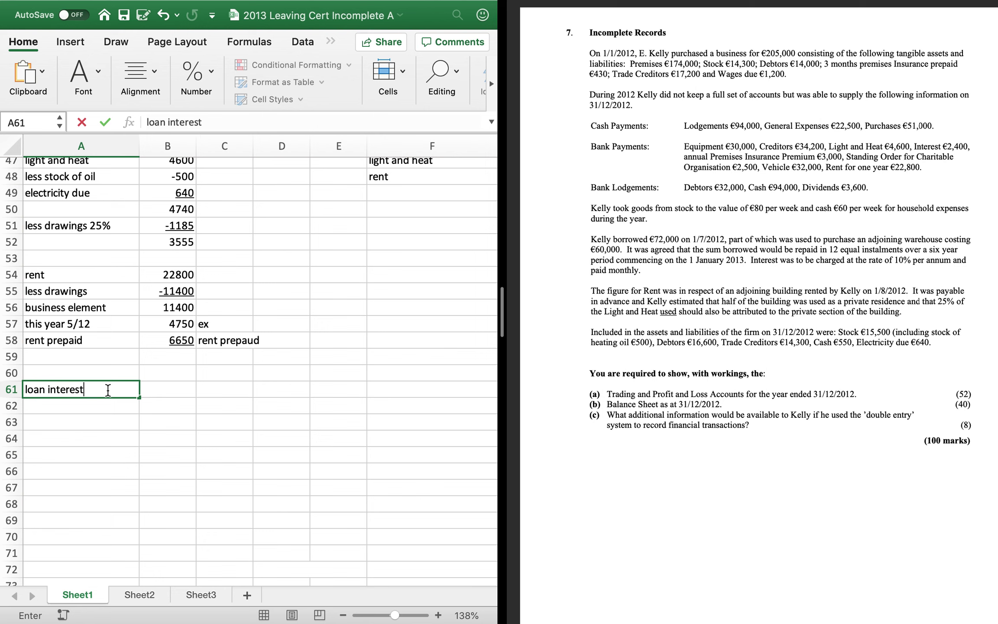
{"action": "key", "text": "Tab"}
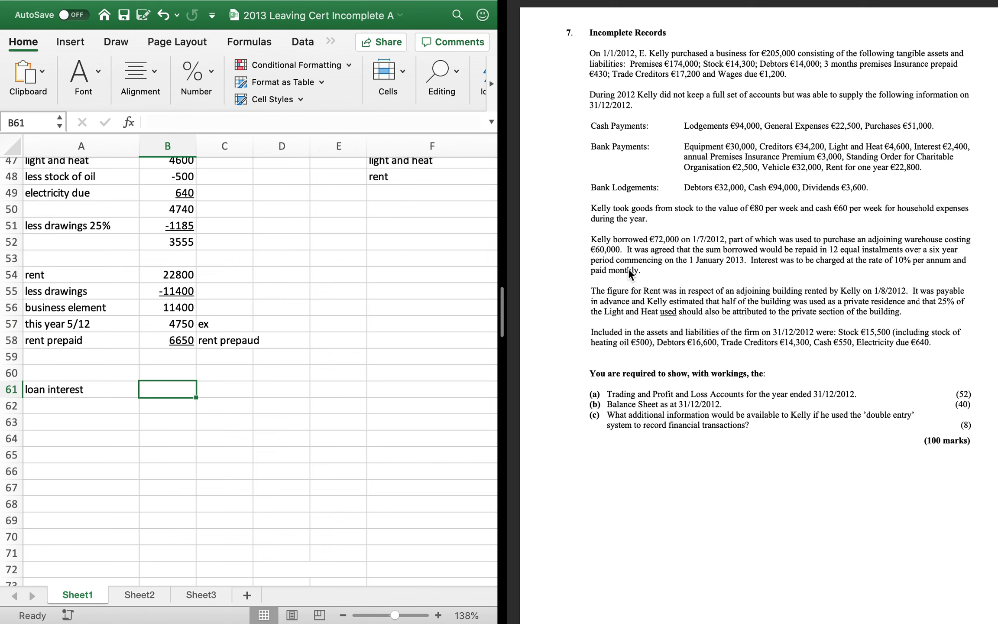
Enter the calculation text "10% of 72000*6/12" in B61 and the amount 3600 in D61
{"action": "type", "text": "10% "}
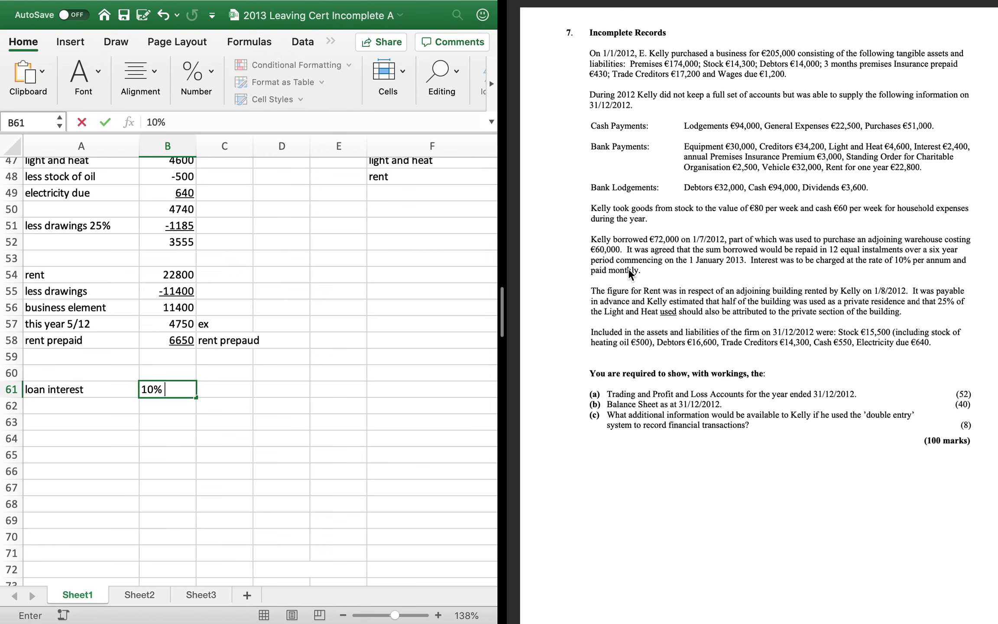
{"action": "type", "text": "of 72000*6/12"}
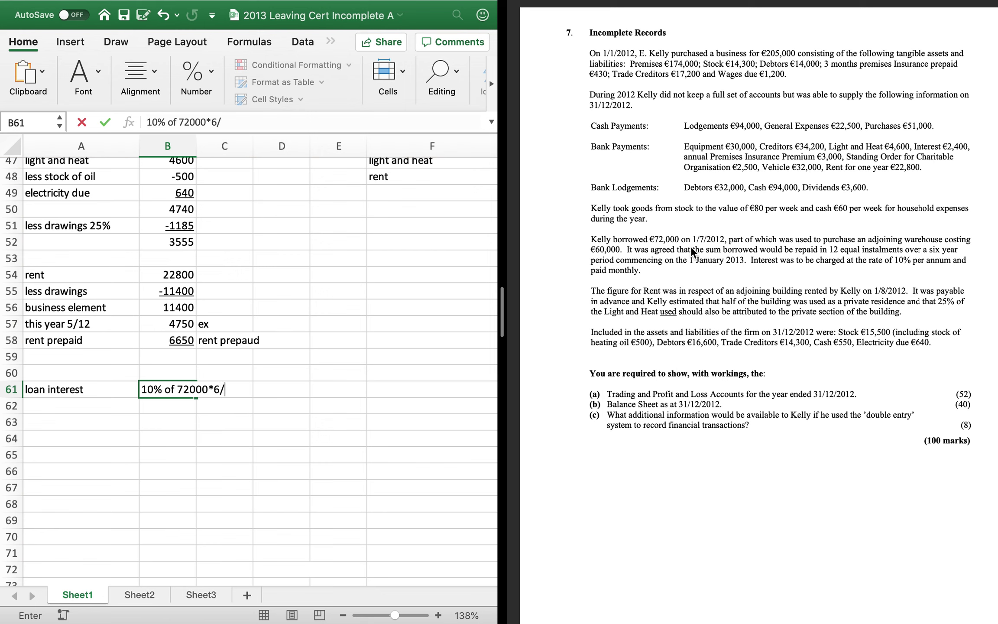
{"action": "key", "text": "Tab"}
{"action": "key", "text": "Tab"}
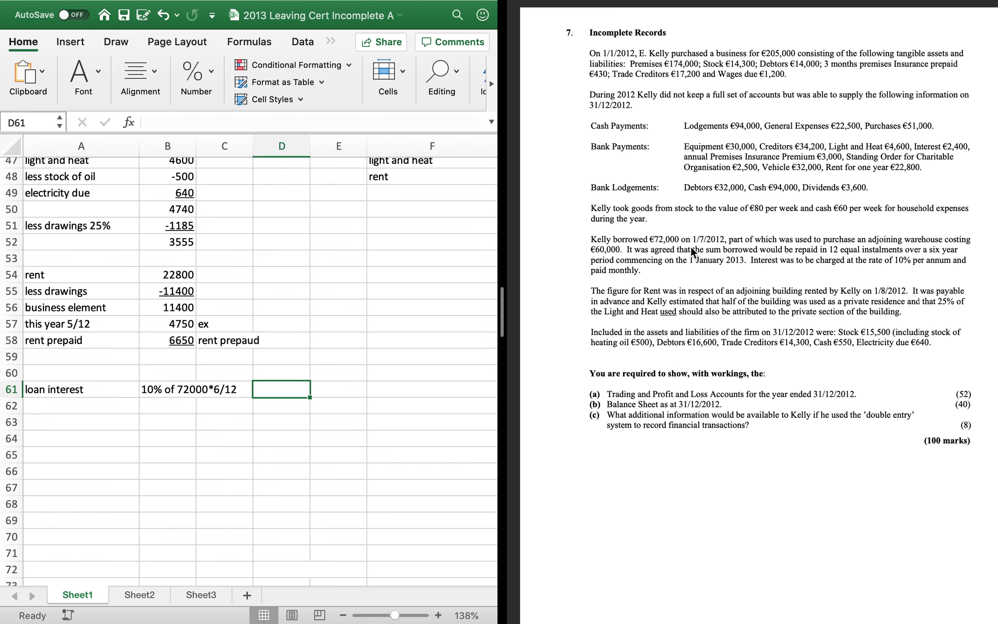
{"action": "type", "text": "3600"}
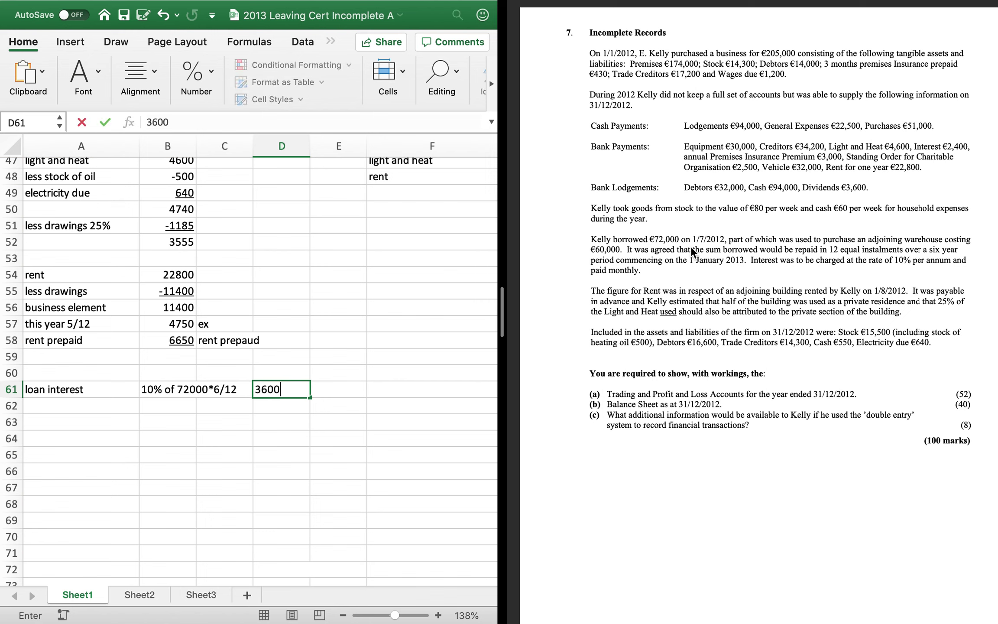
{"action": "key", "text": "Return"}
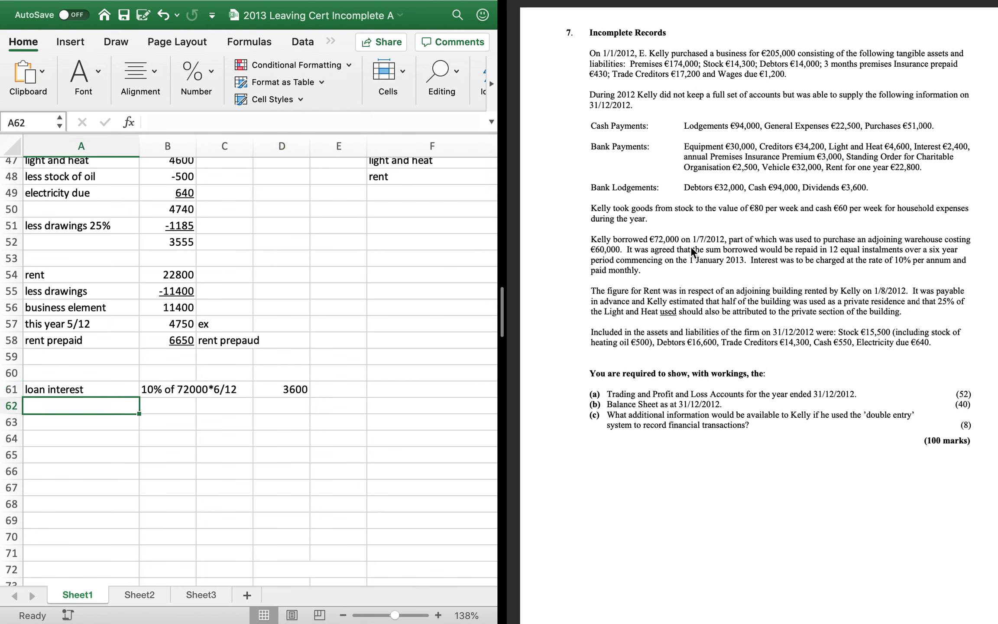
Add "less paid" in A62 of the loan interest working, with an underlined 2400 in D62
{"action": "type", "text": "less "}
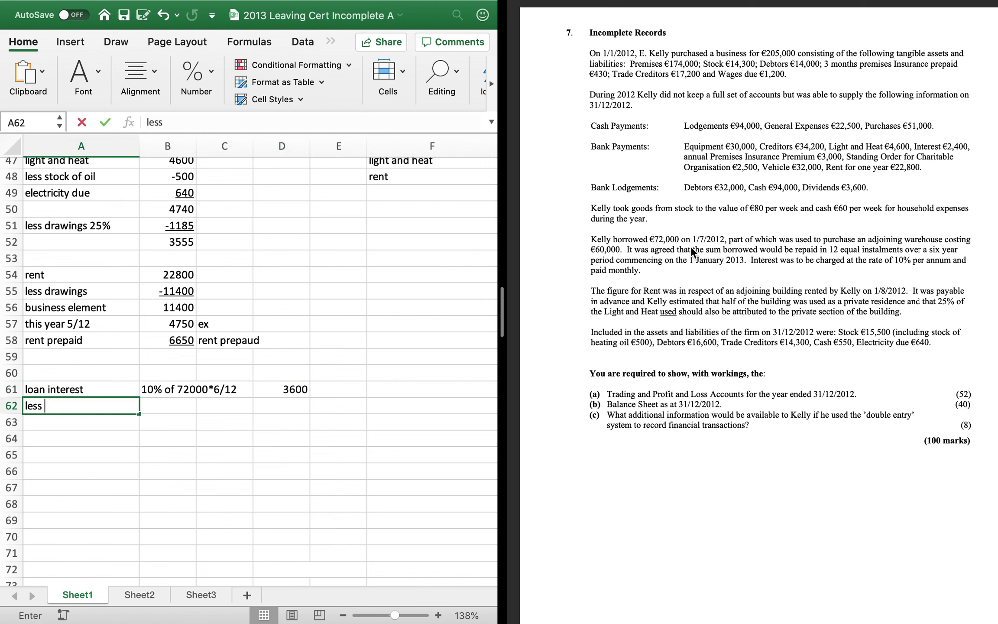
{"action": "type", "text": "paid"}
{"action": "key", "text": "Right"}
{"action": "key", "text": "Right"}
{"action": "key", "text": "Right"}
{"action": "type", "text": "2400"}
{"action": "key", "text": "Return"}
{"action": "key", "text": "Up"}
{"action": "key", "text": "super+u"}
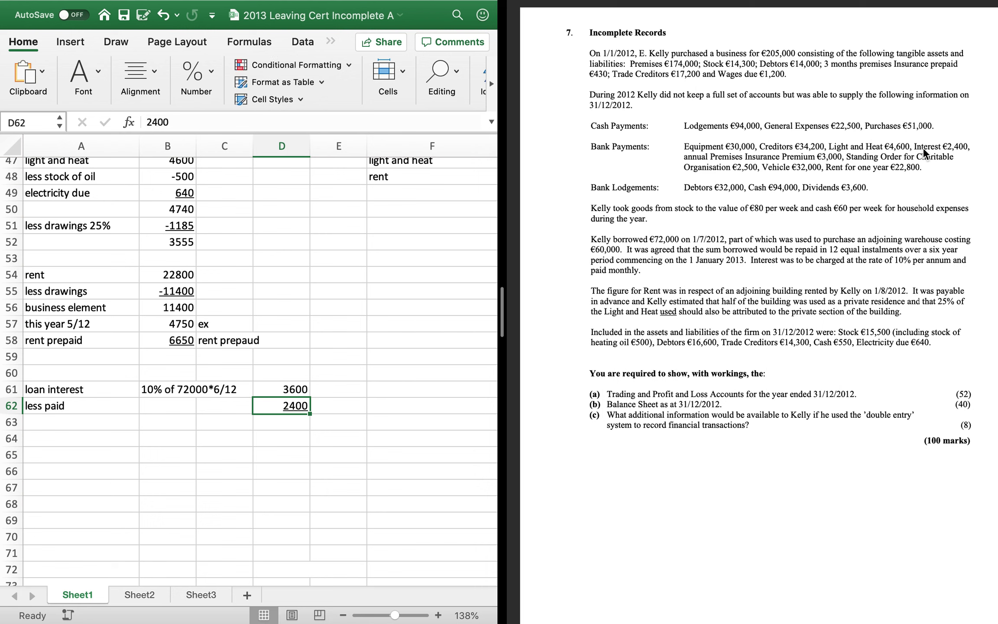
Complete the loan interest working with 1200 in D63 and the label "loan interest due" in A63
{"action": "key", "text": "Down"}
{"action": "type", "text": "1200"}
{"action": "key", "text": "Left"}
{"action": "key", "text": "Left"}
{"action": "key", "text": "Left"}
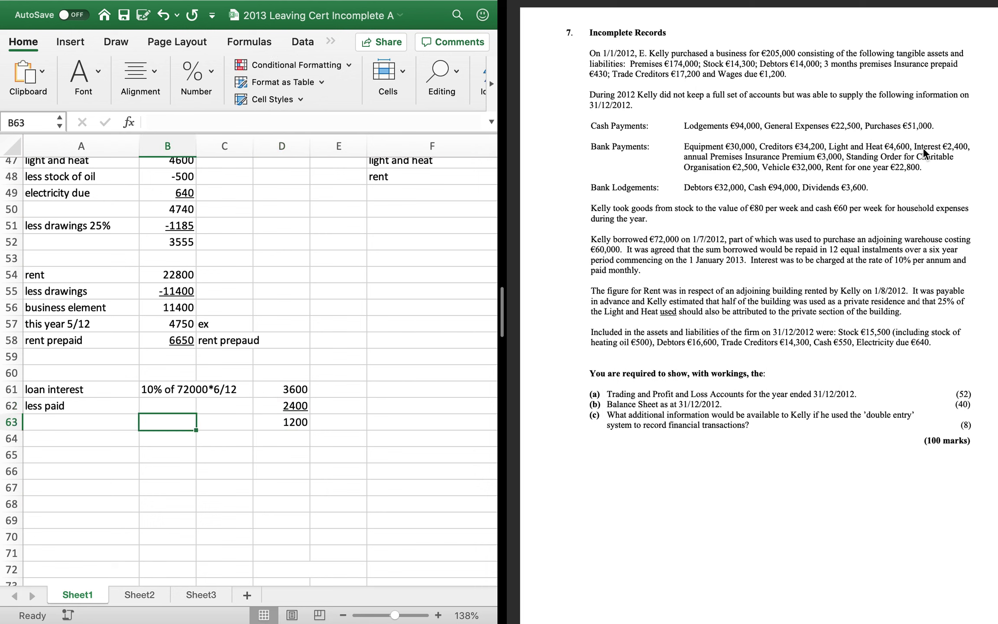
{"action": "type", "text": "loan interes"}
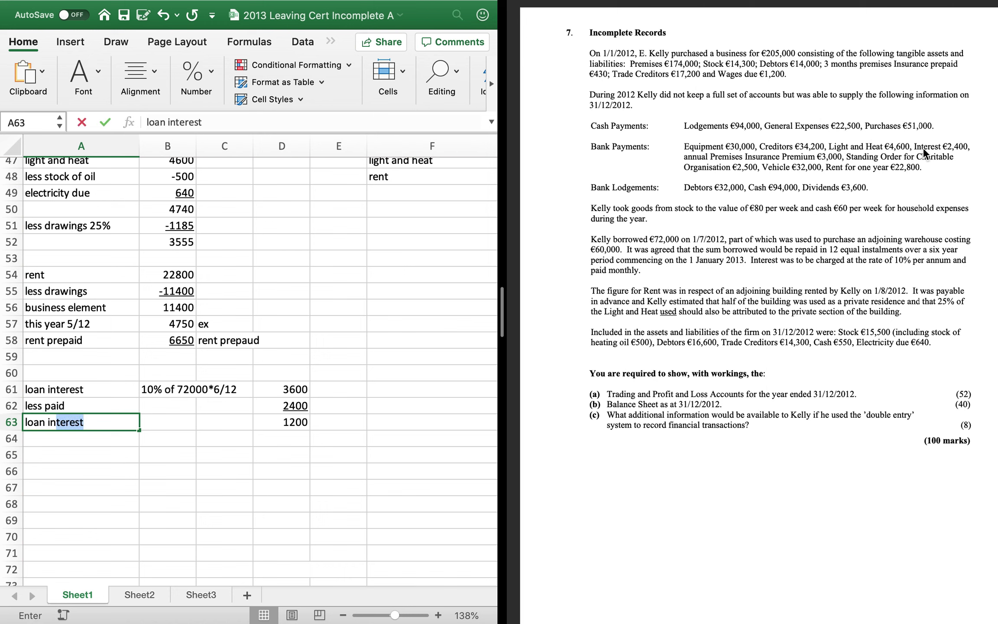
{"action": "type", "text": "t due"}
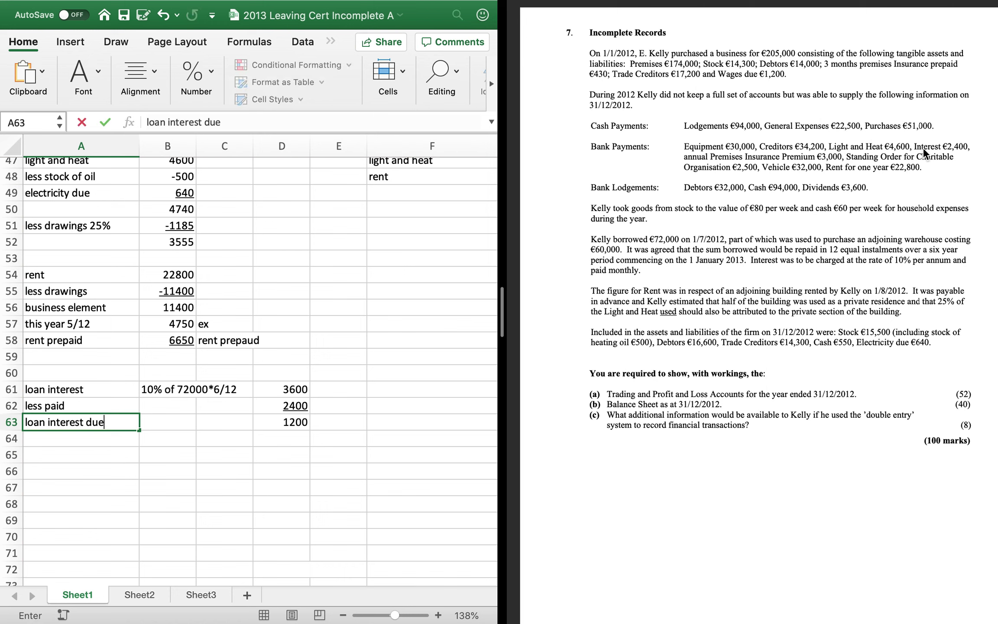
{"action": "key", "text": "Tab"}
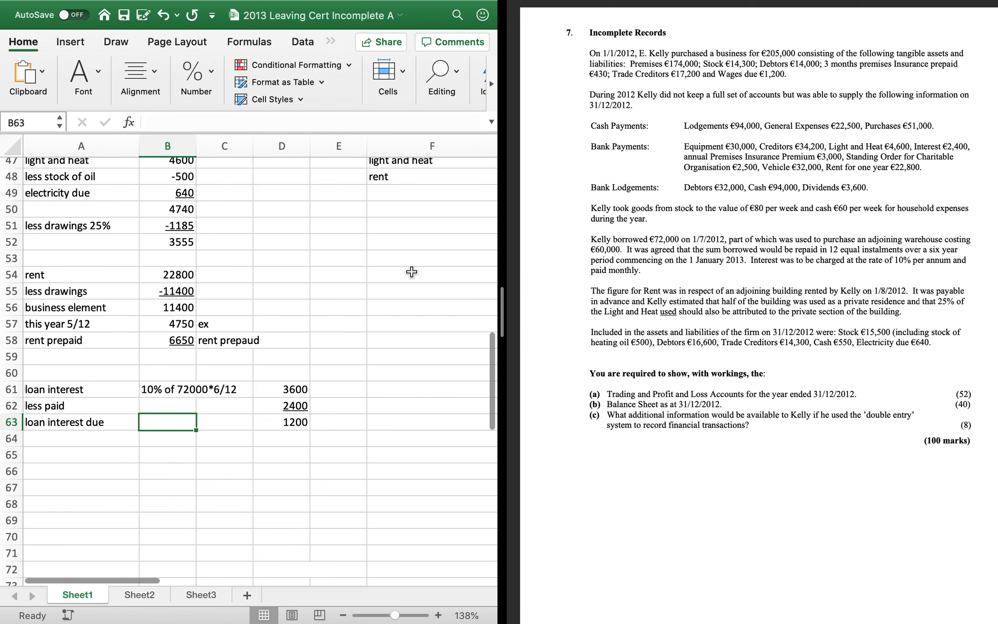
Add "loan interest due" of 1200 in row 22 of the balance sheet, below the loan installment
{"action": "scroll", "coordinate": [398, 316], "scroll_direction": "up", "scroll_amount": 5}
{"action": "scroll", "coordinate": [398, 316], "scroll_direction": "right", "scroll_amount": 2}
{"action": "scroll", "coordinate": [398, 316], "scroll_direction": "up", "scroll_amount": 7}
{"action": "scroll", "coordinate": [398, 316], "scroll_direction": "right", "scroll_amount": 2}
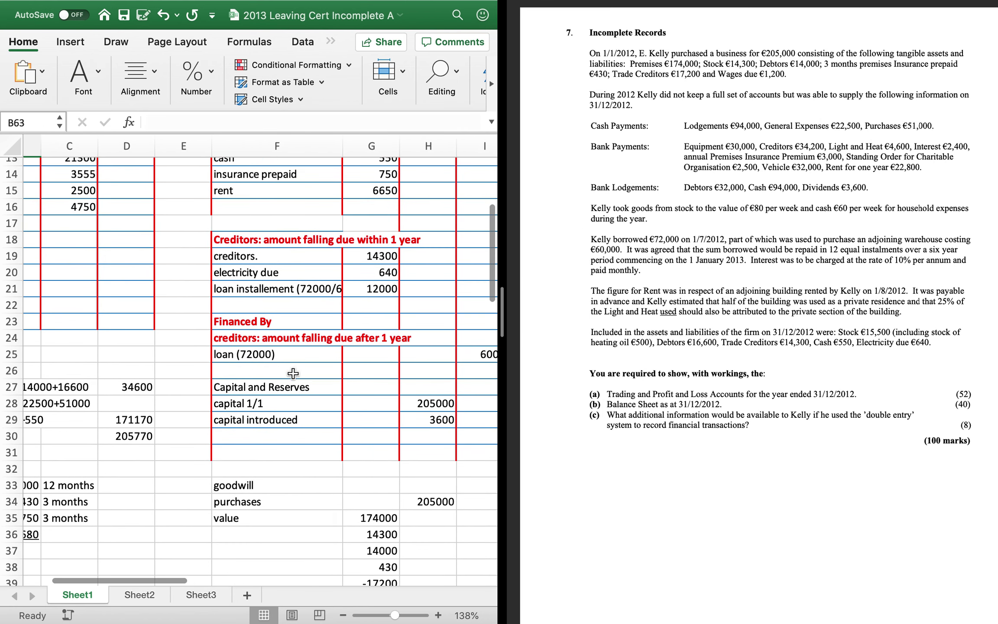
{"action": "left_click", "coordinate": [260, 300]}
{"action": "type", "text": "loan interes"}
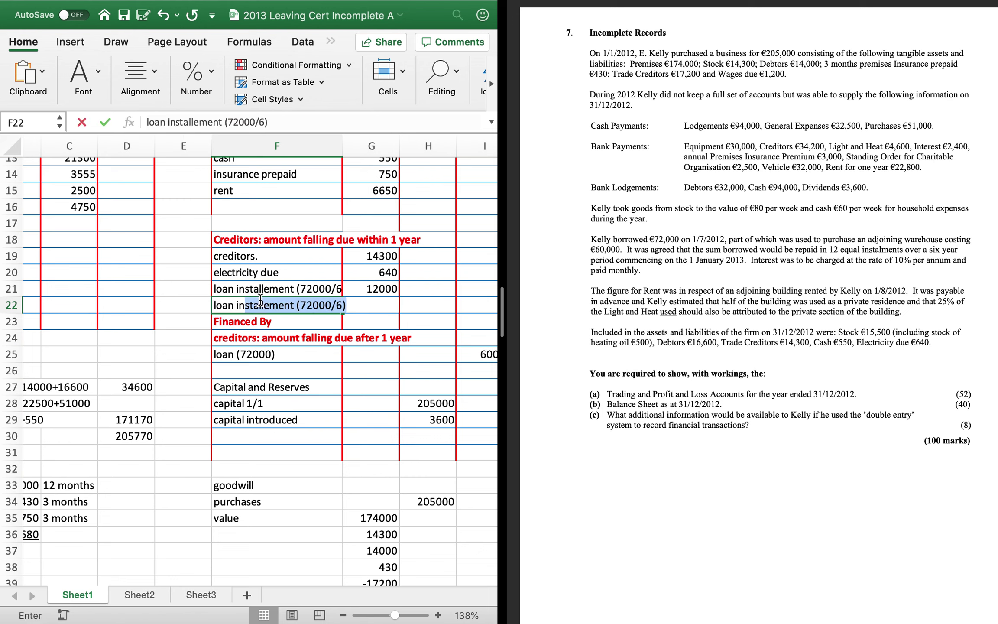
{"action": "type", "text": "t "}
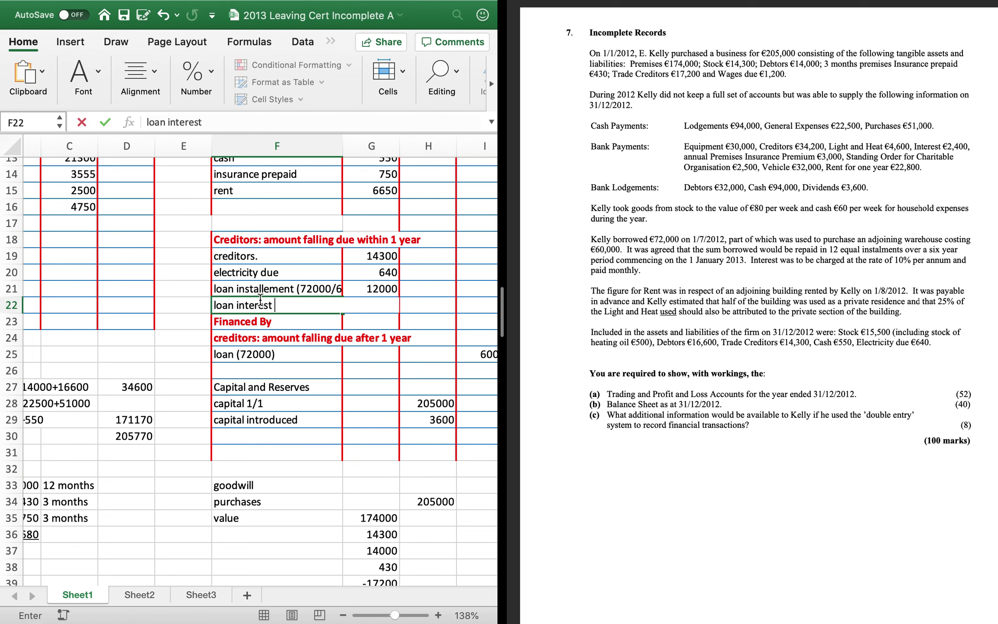
{"action": "type", "text": "due"}
{"action": "key", "text": "Tab"}
{"action": "type", "text": "1200"}
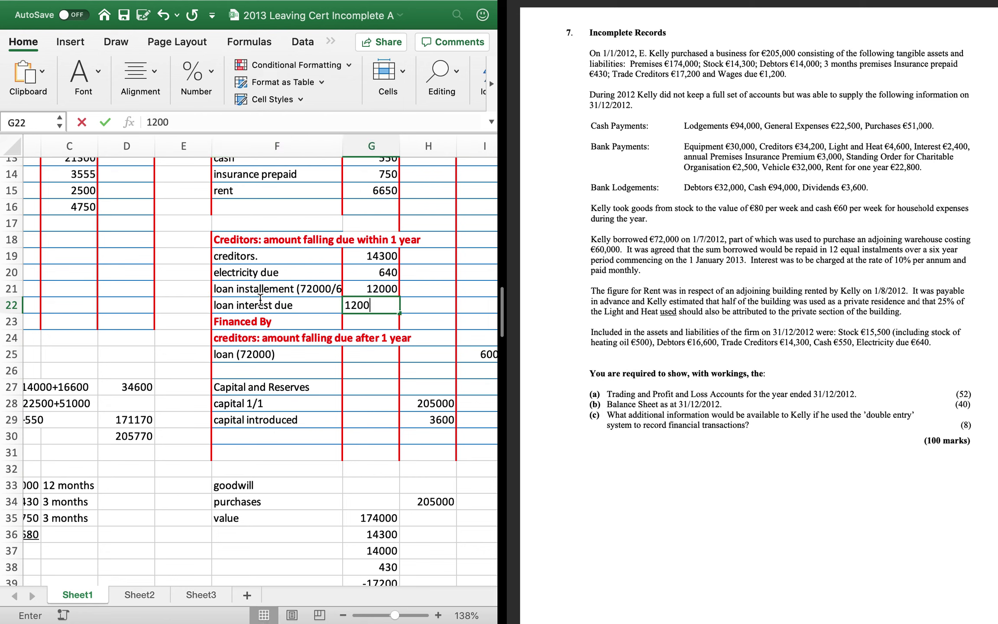
{"action": "key", "text": "Return"}
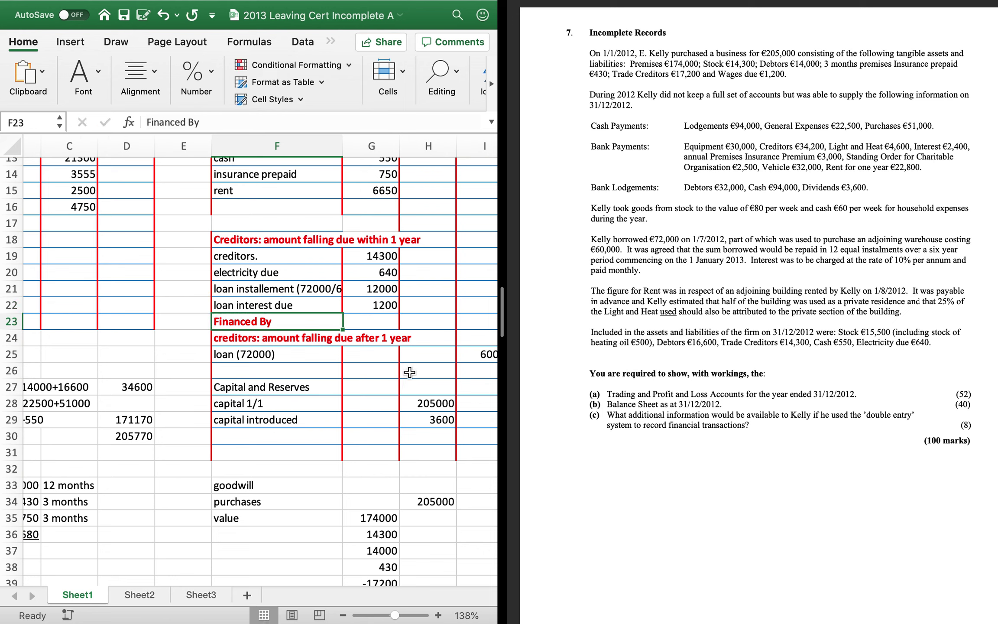
{"action": "scroll", "coordinate": [409, 372], "scroll_direction": "down", "scroll_amount": 10}
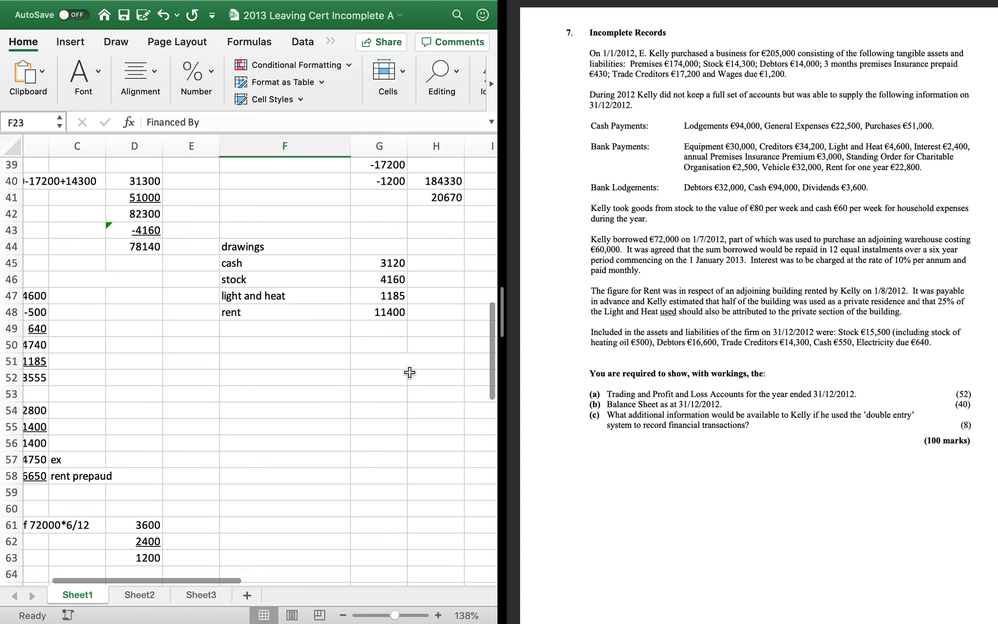
{"action": "scroll", "coordinate": [409, 372], "scroll_direction": "left", "scroll_amount": 5}
{"action": "scroll", "coordinate": [409, 372], "scroll_direction": "down", "scroll_amount": 3}
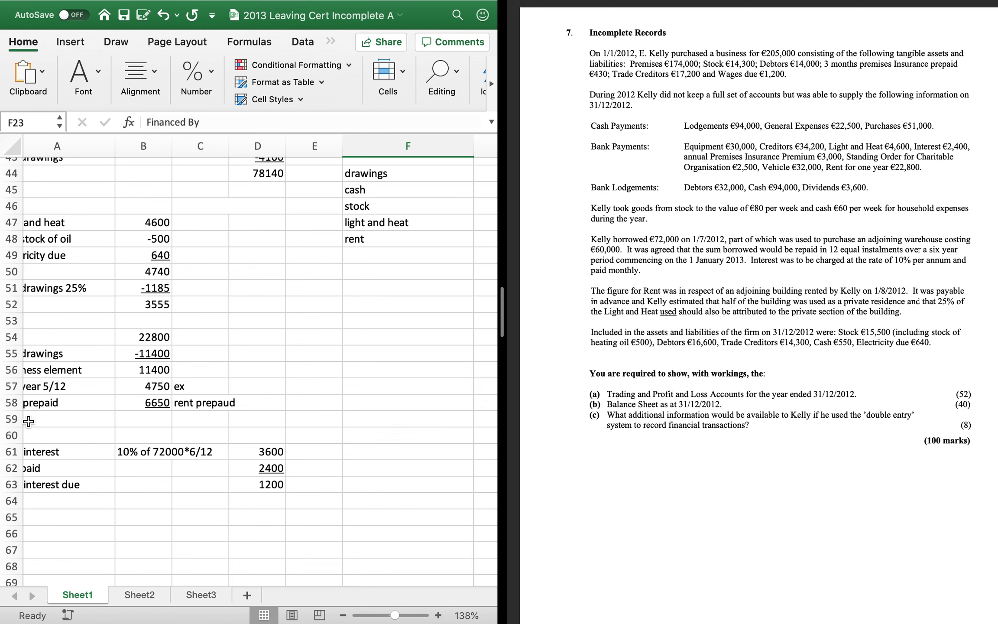
Add "loan interest" in A17 of the profit and loss expenses, with 3600 in C17
{"action": "scroll", "coordinate": [102, 337], "scroll_direction": "up", "scroll_amount": 5}
{"action": "scroll", "coordinate": [102, 337], "scroll_direction": "left", "scroll_amount": 1}
{"action": "scroll", "coordinate": [102, 337], "scroll_direction": "up", "scroll_amount": 10}
{"action": "left_click", "coordinate": [73, 385]}
{"action": "type", "text": "loan iu"}
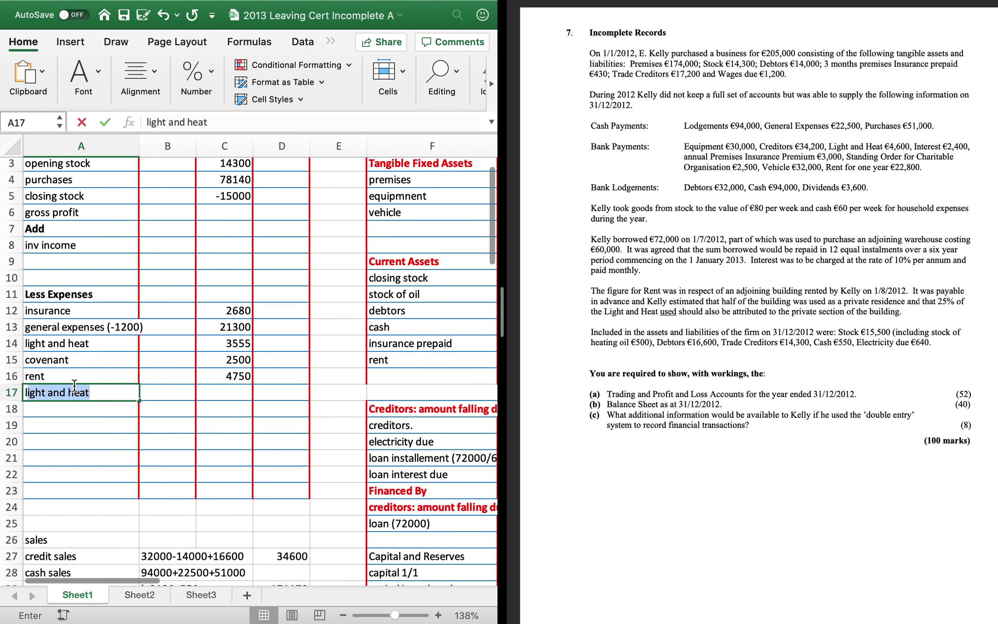
{"action": "key", "text": "BackSpace"}
{"action": "key", "text": "BackSpace"}
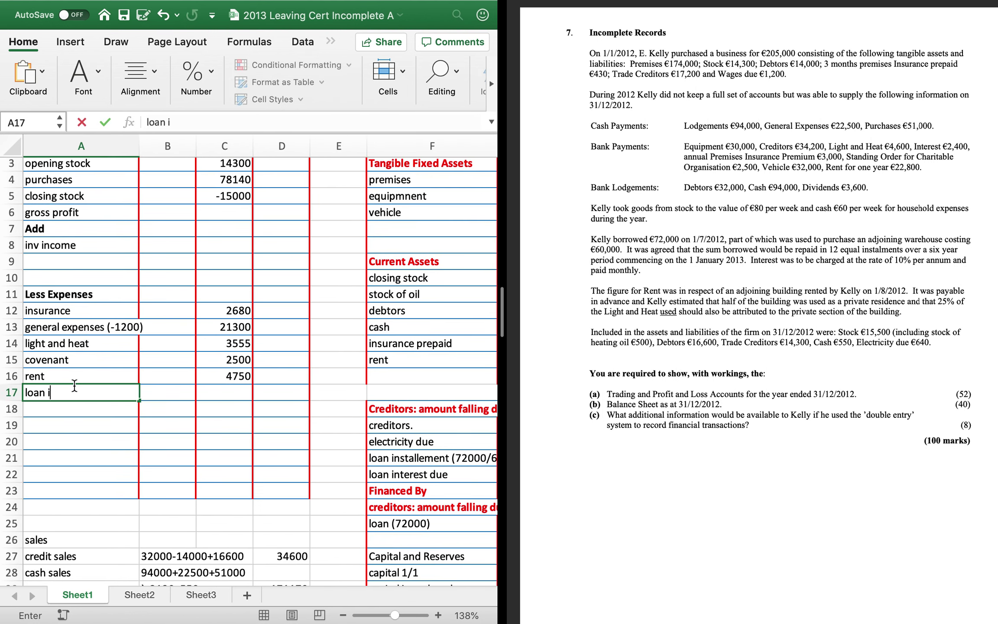
{"action": "type", "text": "interes"}
{"action": "key", "text": "BackSpace"}
{"action": "key", "text": "BackSpace"}
{"action": "key", "text": "BackSpace"}
{"action": "key", "text": "BackSpace"}
{"action": "key", "text": "BackSpace"}
{"action": "type", "text": "b"}
{"action": "key", "text": "BackSpace"}
{"action": "key", "text": "BackSpace"}
{"action": "type", "text": "nterest"}
{"action": "key", "text": "Tab"}
{"action": "key", "text": "Tab"}
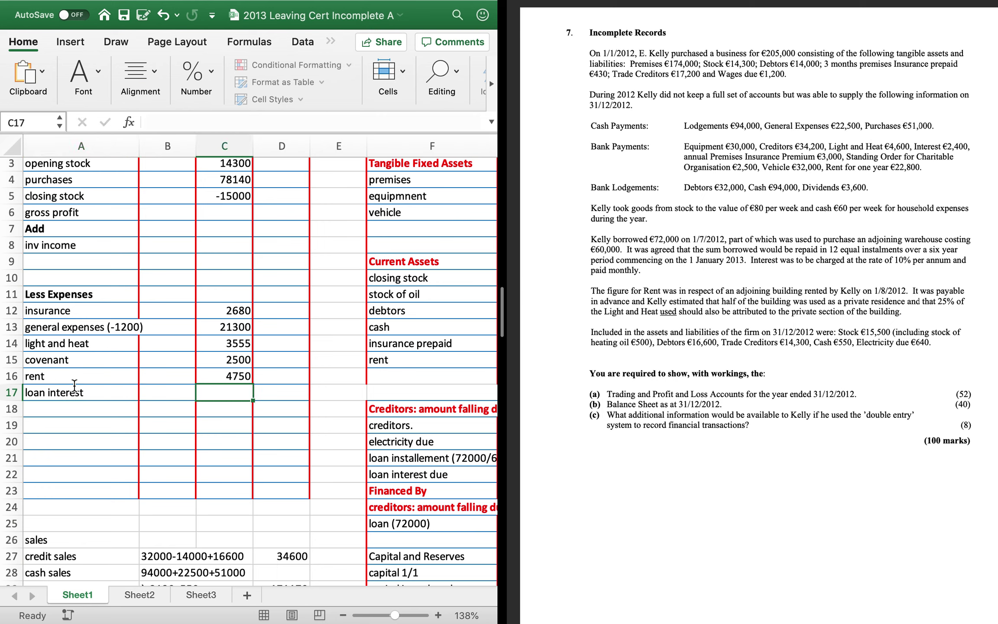
{"action": "type", "text": "3600"}
{"action": "key", "text": "Return"}
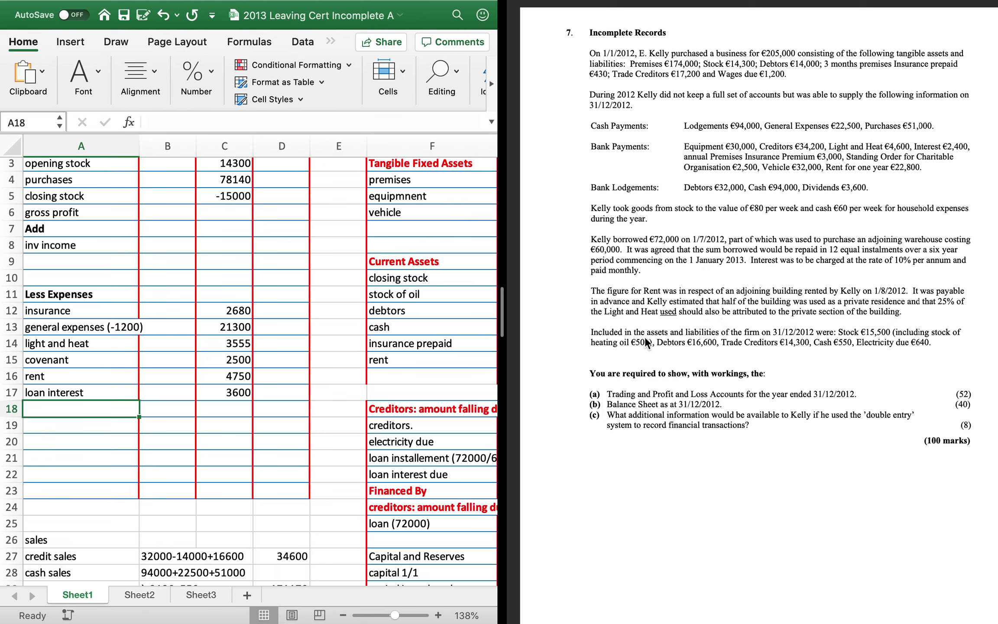
Total the drawings working in G49 with a SUM of the cash, stock, light and heat, and rent amounts in G45:G48
{"action": "scroll", "coordinate": [645, 336], "scroll_direction": "down", "scroll_amount": 2}
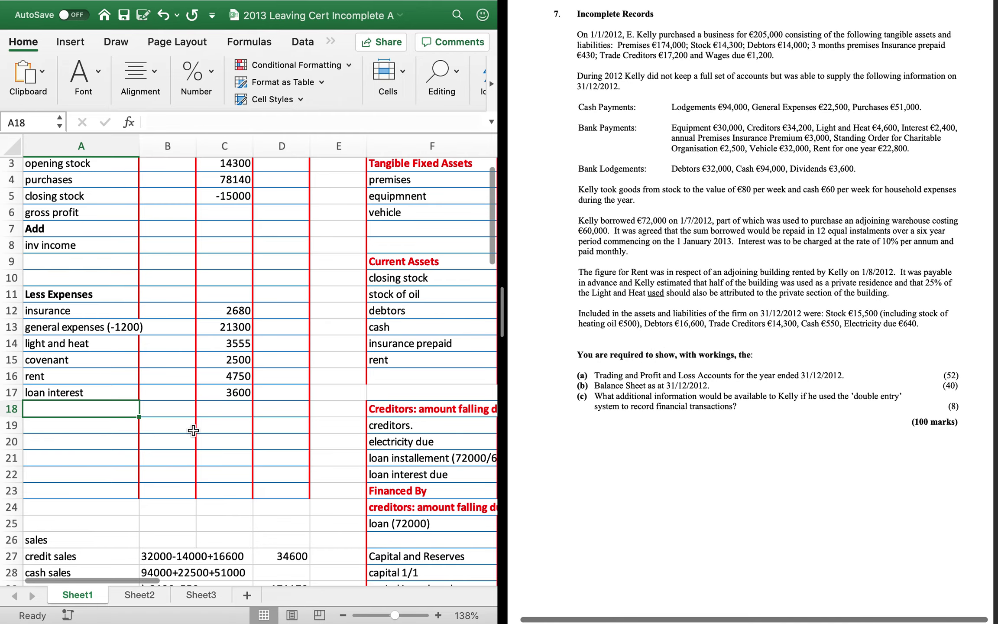
{"action": "scroll", "coordinate": [193, 430], "scroll_direction": "down", "scroll_amount": 8}
{"action": "scroll", "coordinate": [193, 430], "scroll_direction": "down", "scroll_amount": 9}
{"action": "scroll", "coordinate": [193, 429], "scroll_direction": "right", "scroll_amount": 3}
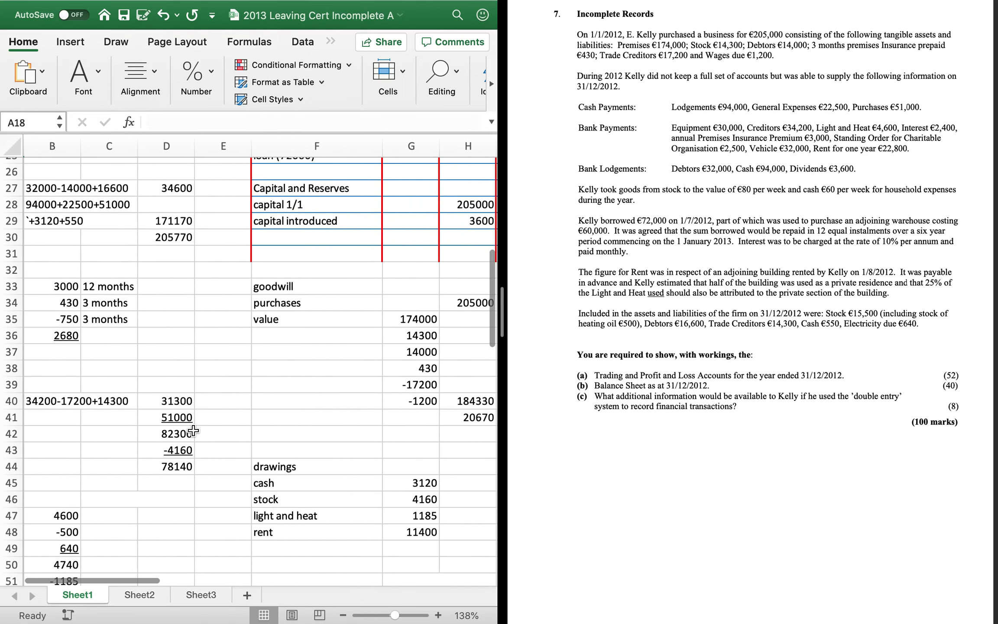
{"action": "left_click", "coordinate": [349, 378]}
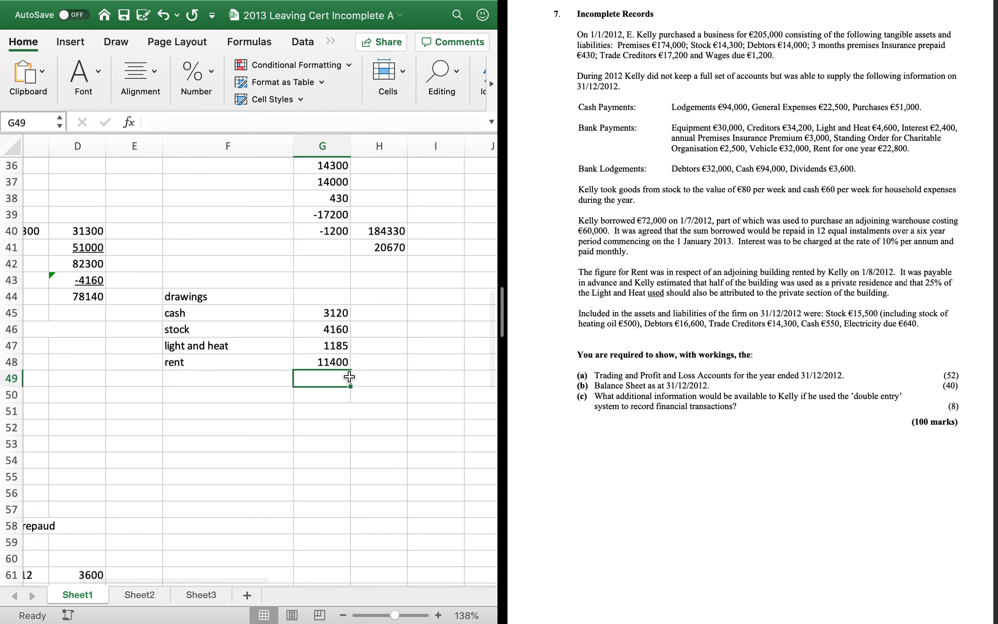
{"action": "type", "text": "=sum("}
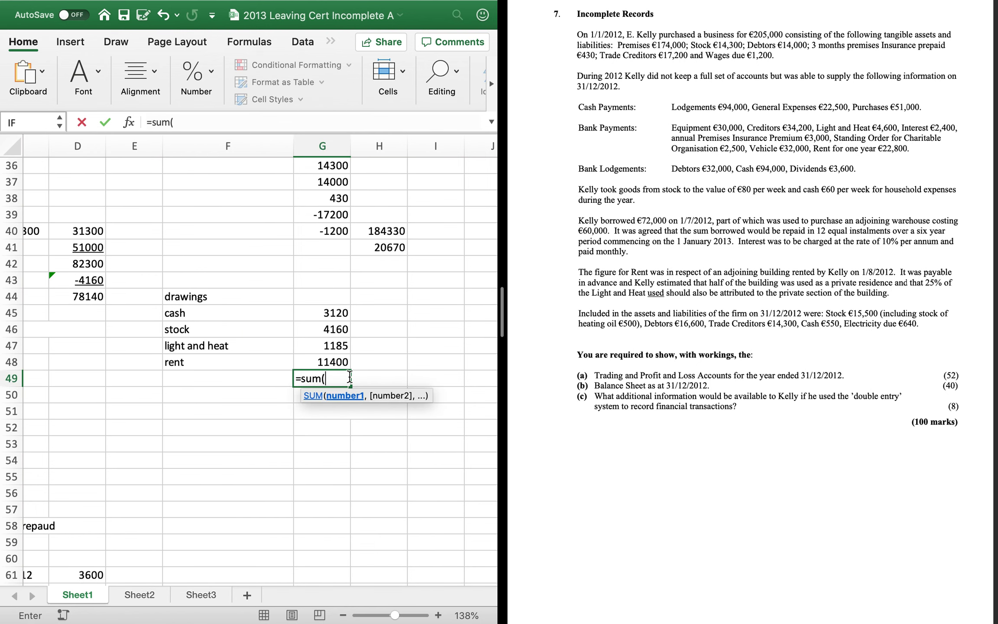
{"action": "key", "text": "Up"}
{"action": "key", "text": "shift+Up"}
{"action": "key", "text": "shift+Up"}
{"action": "key", "text": "shift+Up"}
{"action": "key", "text": "Return"}
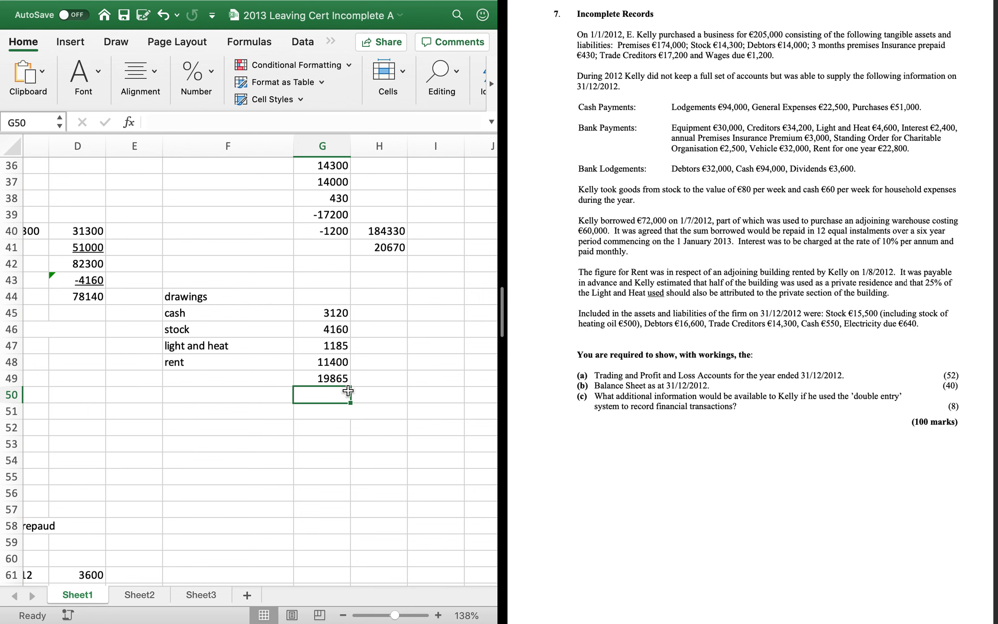
Add the label "Net profit" in F30 of the balance sheet, below capital introduced
{"action": "scroll", "coordinate": [324, 352], "scroll_direction": "up", "scroll_amount": 10}
{"action": "left_click", "coordinate": [250, 391]}
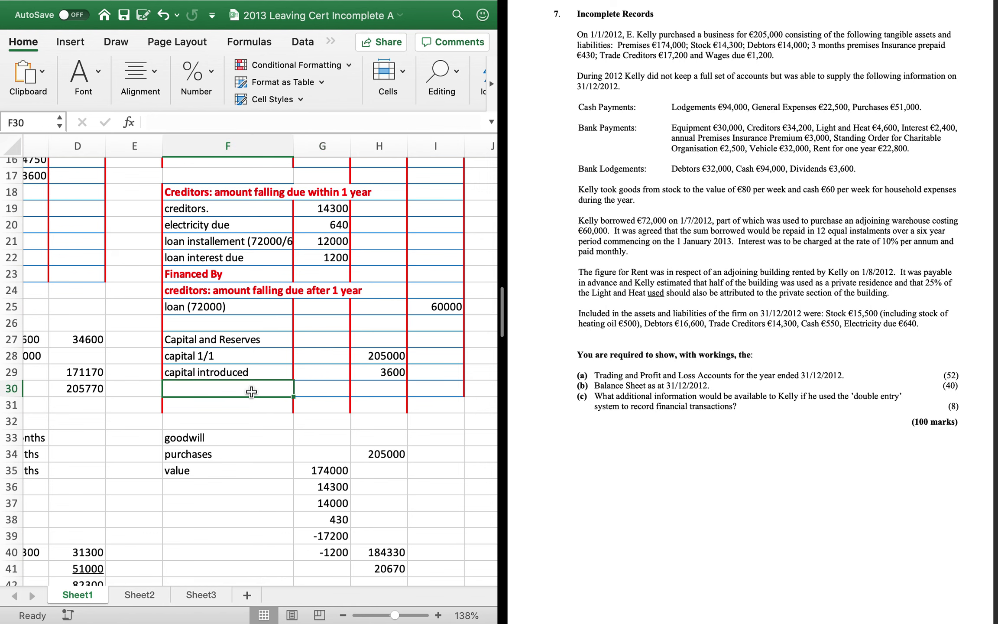
{"action": "type", "text": "Net profit"}
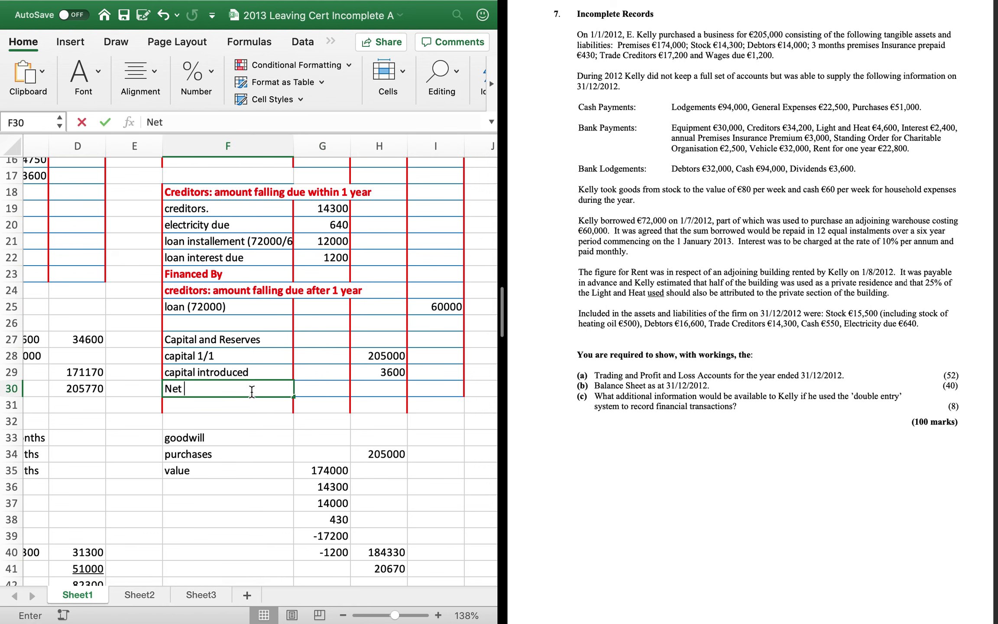
{"action": "key", "text": "Return"}
Add the drawings deduction below net profit, labelled "less crawings" in F31, with -19865 in H31
{"action": "type", "text": "les"}
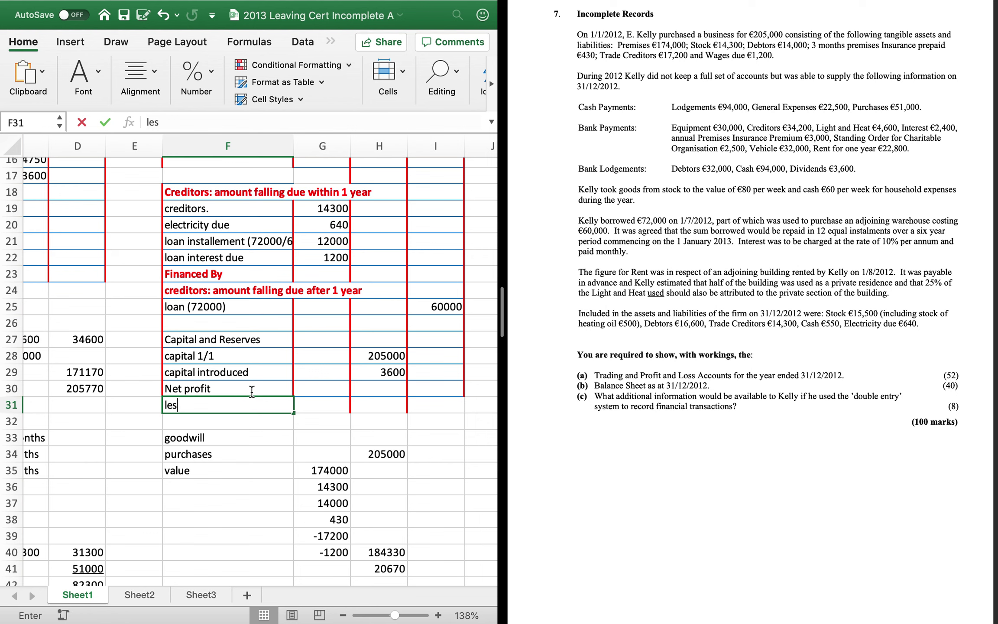
{"action": "type", "text": "s crawings"}
{"action": "key", "text": "Tab"}
{"action": "key", "text": "Tab"}
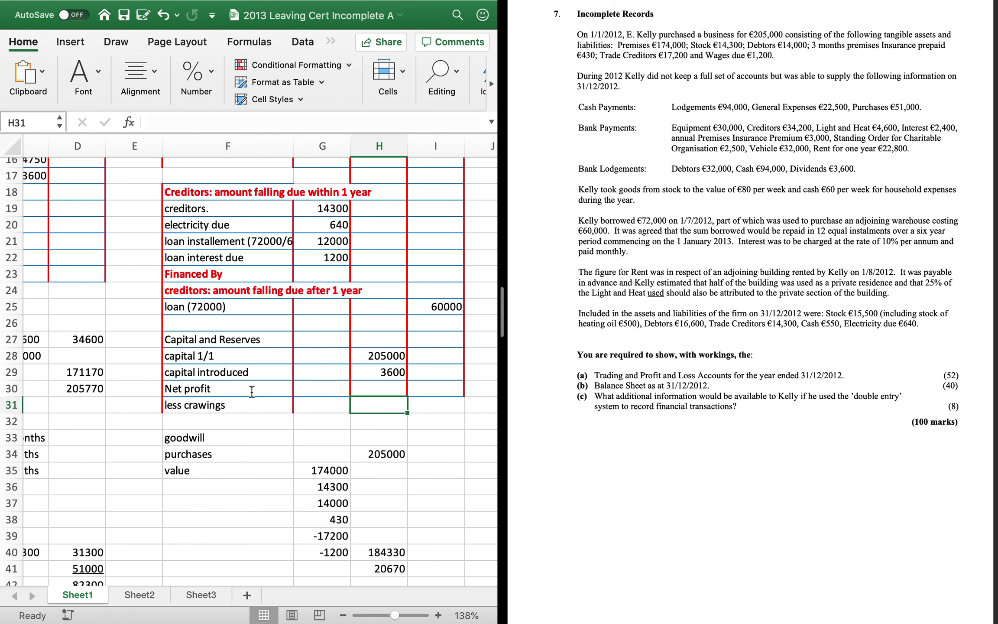
{"action": "type", "text": "-19865"}
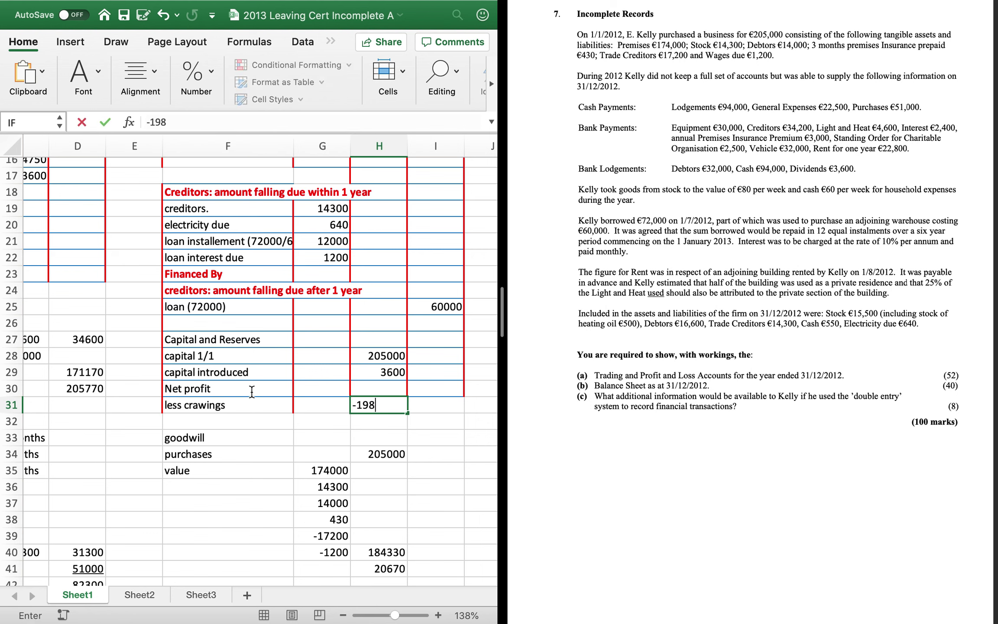
{"action": "key", "text": "Return"}
Enter the heading "Bank a/c" in the merged cell G51 below the drawings working
{"action": "scroll", "coordinate": [251, 390], "scroll_direction": "down", "scroll_amount": 8}
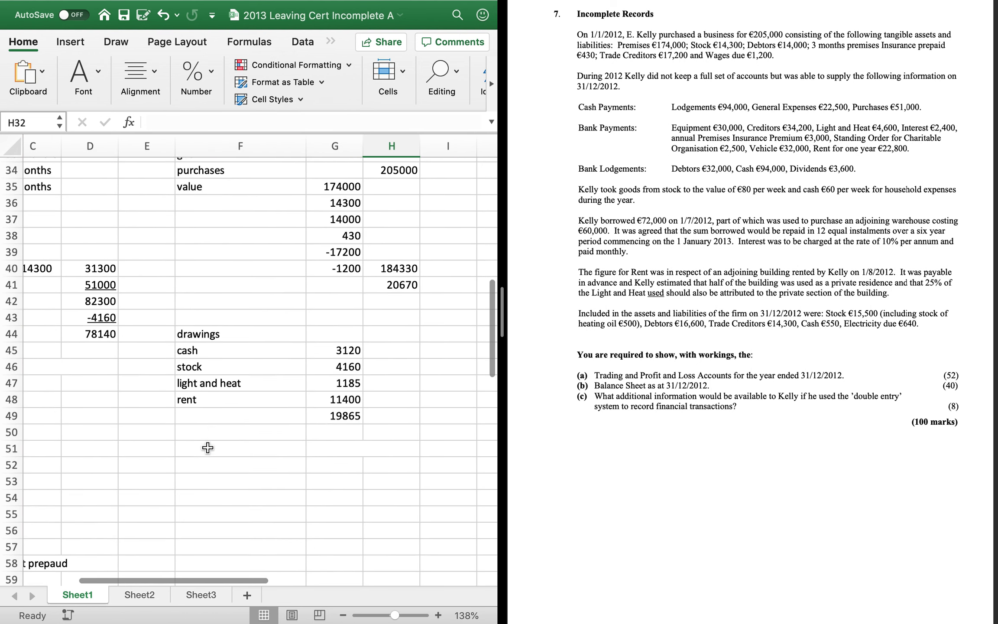
{"action": "left_click", "coordinate": [337, 353]}
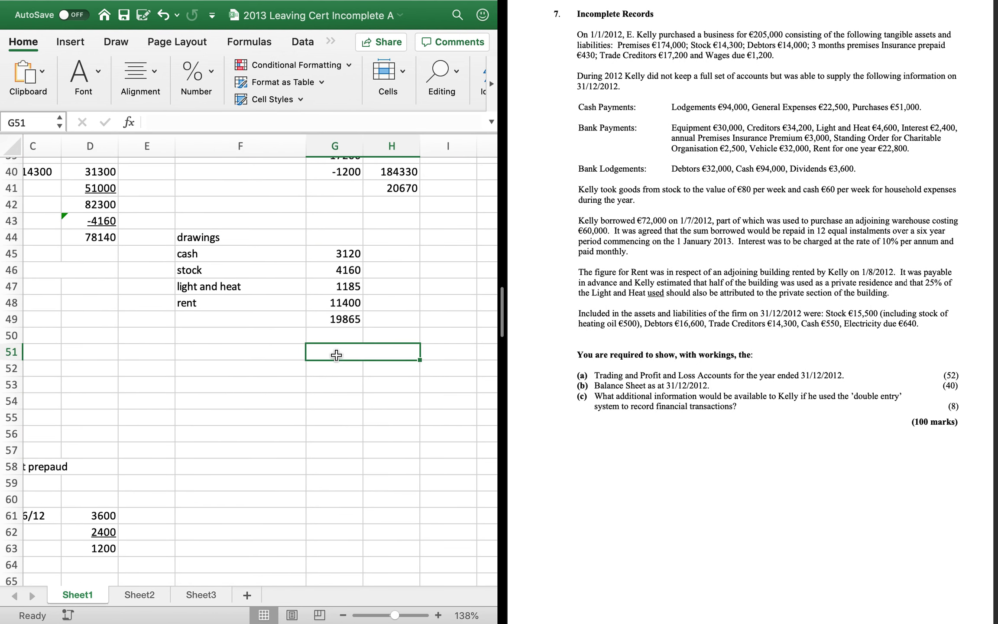
{"action": "type", "text": "Bank a/c"}
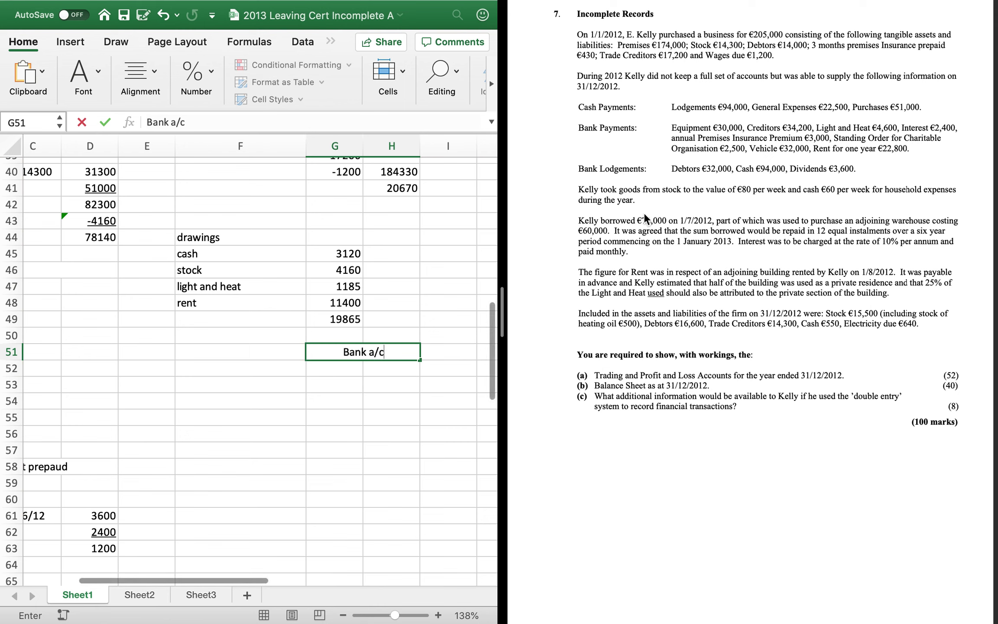
{"action": "key", "text": "Left"}
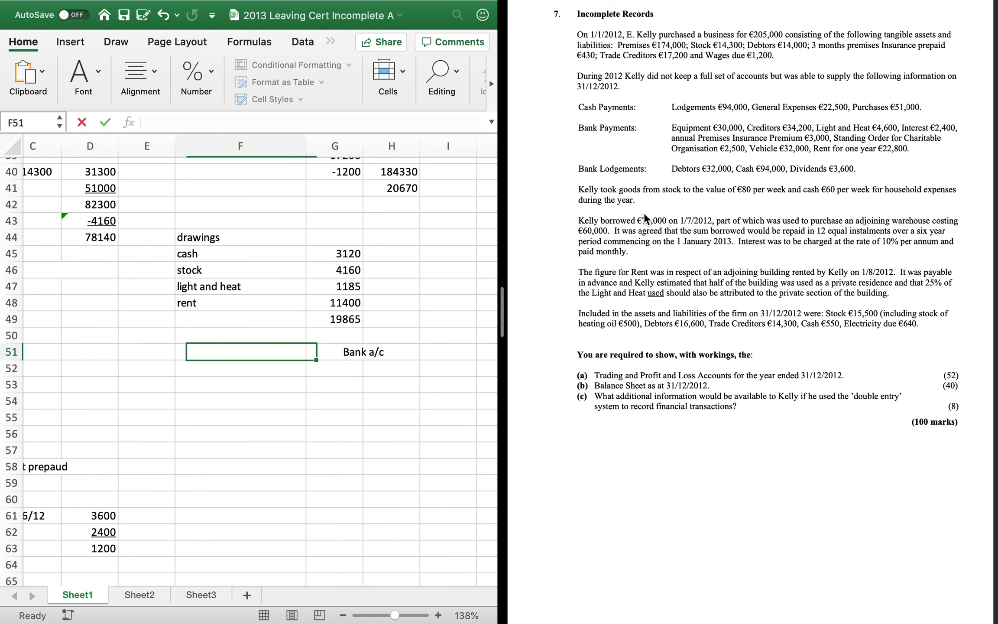
Enter "all bank lodgements" in F52 and the lodgement amounts 32000, 94000 and 3600 in G52:G54
{"action": "key", "text": "Down"}
{"action": "type", "text": "all"}
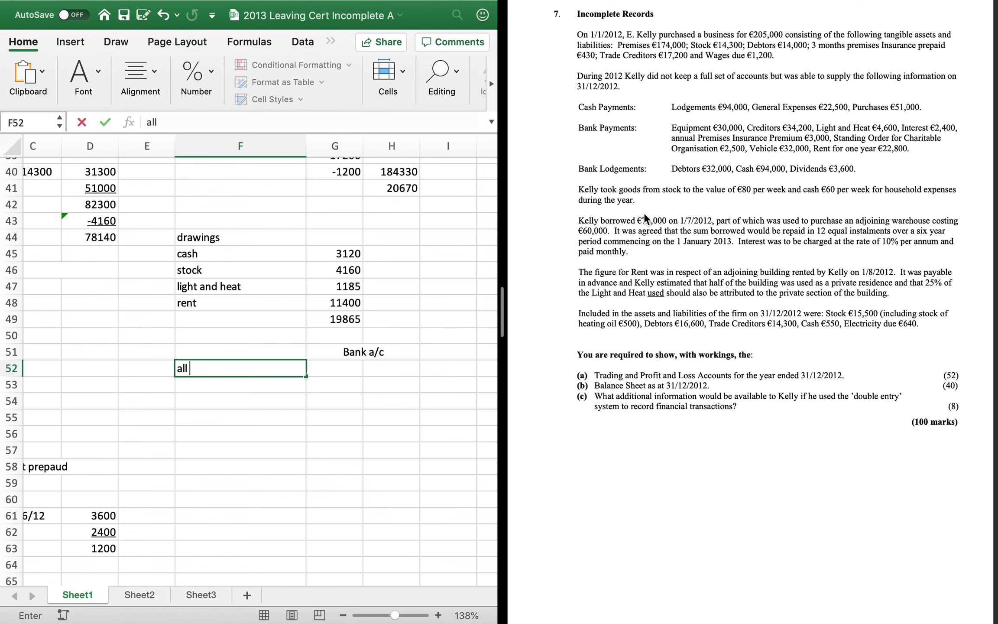
{"action": "type", "text": " bank lodgements"}
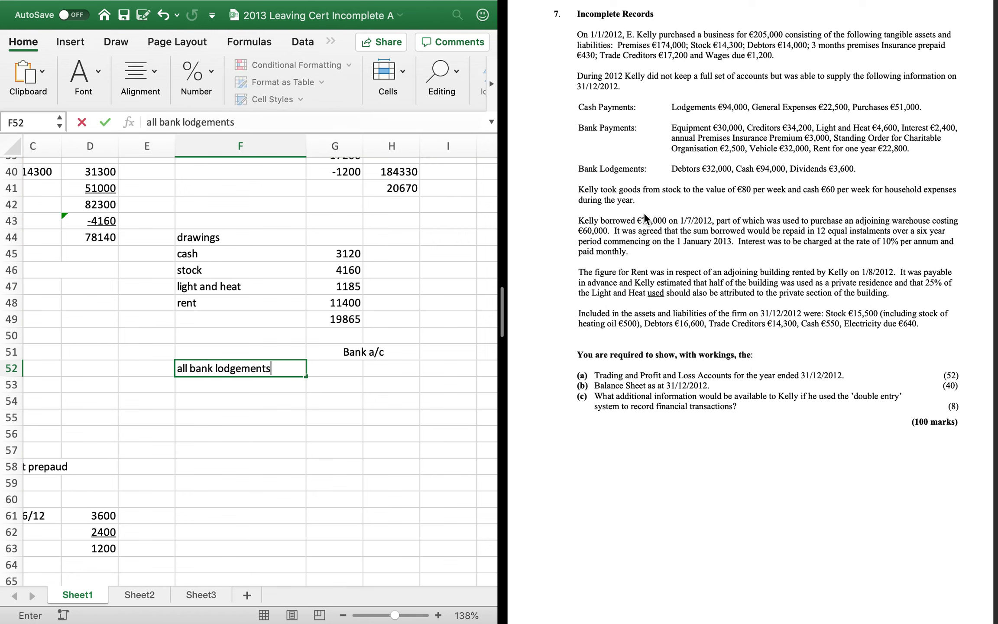
{"action": "key", "text": "Tab"}
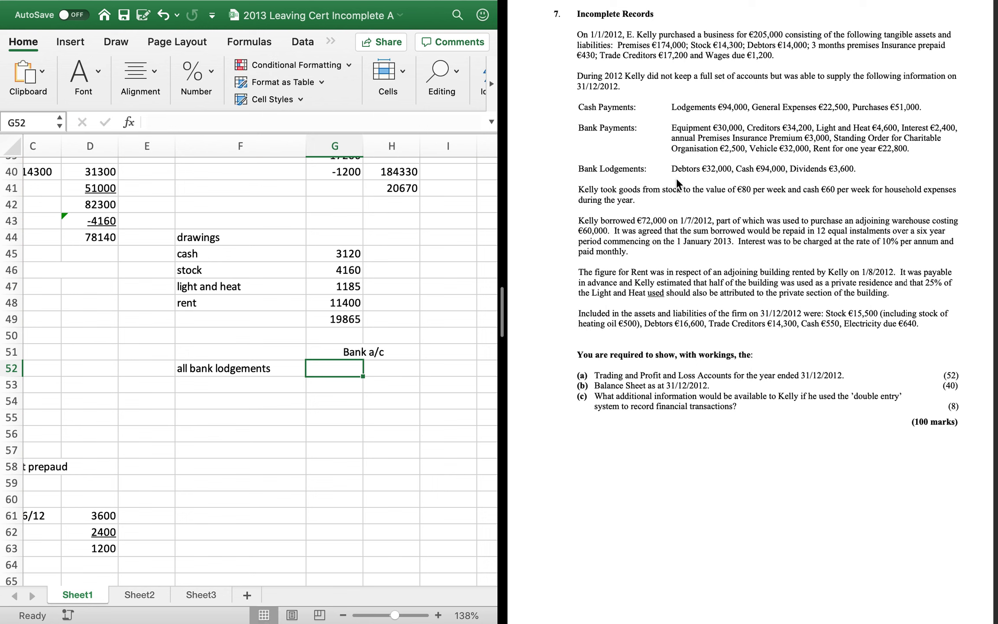
{"action": "type", "text": "32000"}
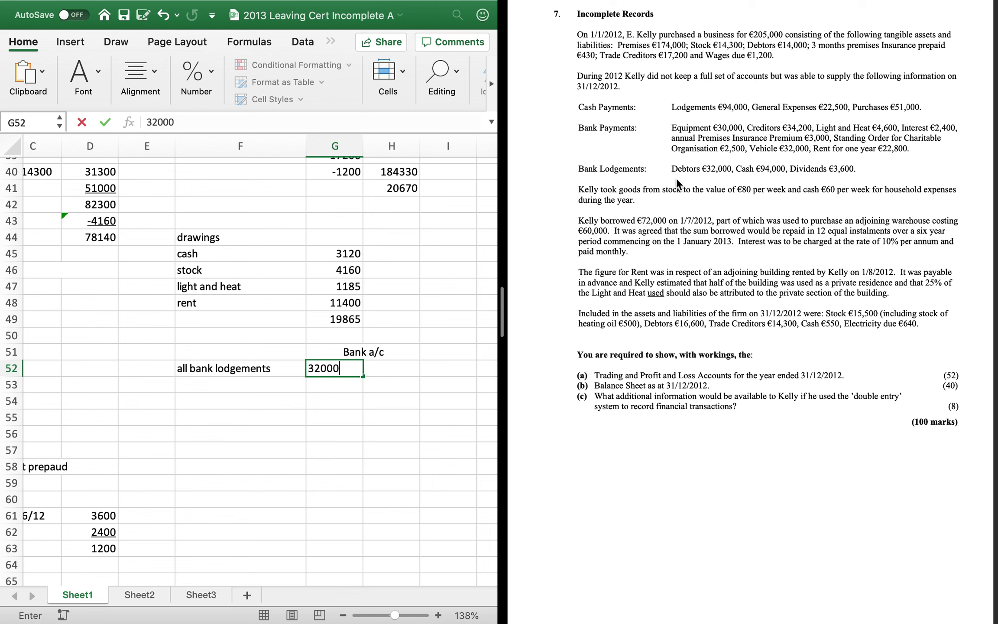
{"action": "key", "text": "Return"}
{"action": "type", "text": "94000"}
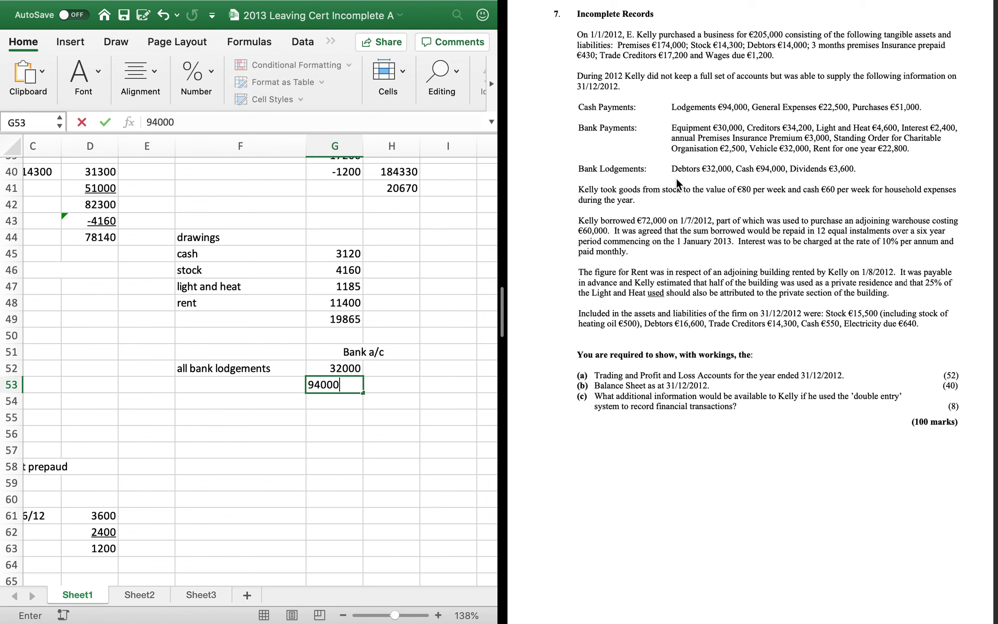
{"action": "key", "text": "Return"}
{"action": "type", "text": "3600"}
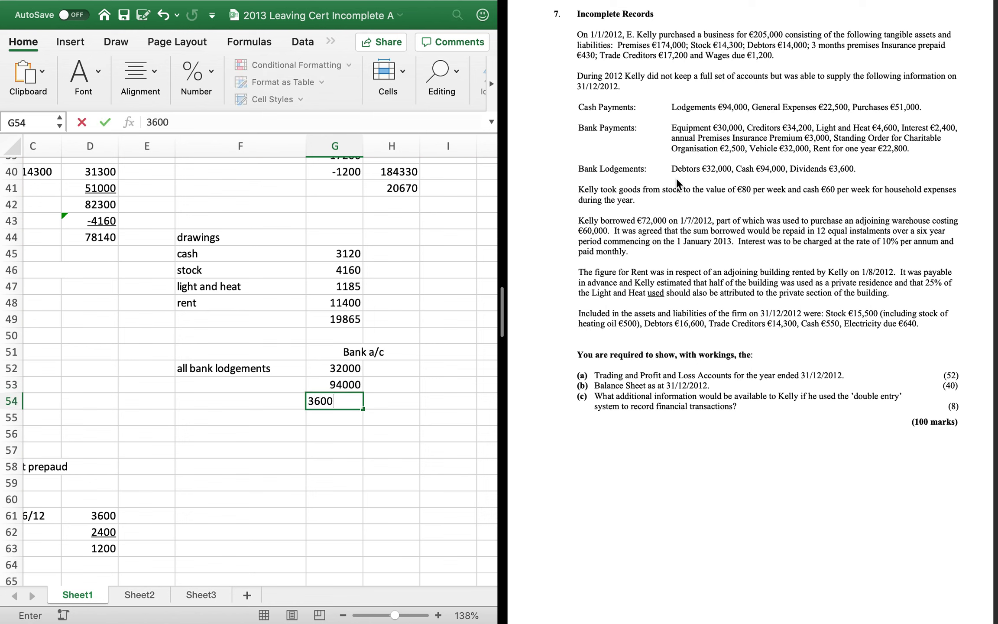
{"action": "key", "text": "Return"}
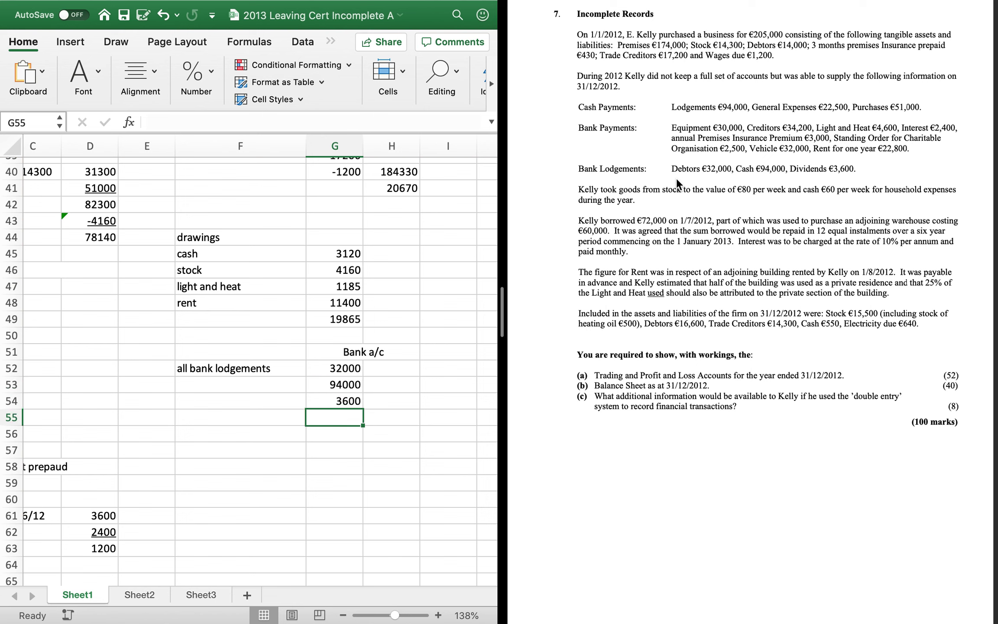
Label the payments side of the bank account "all", "bank" and "payments" in H52:H54, one word per cell
{"action": "key", "text": "Right"}
{"action": "key", "text": "Up"}
{"action": "key", "text": "Up"}
{"action": "key", "text": "Up"}
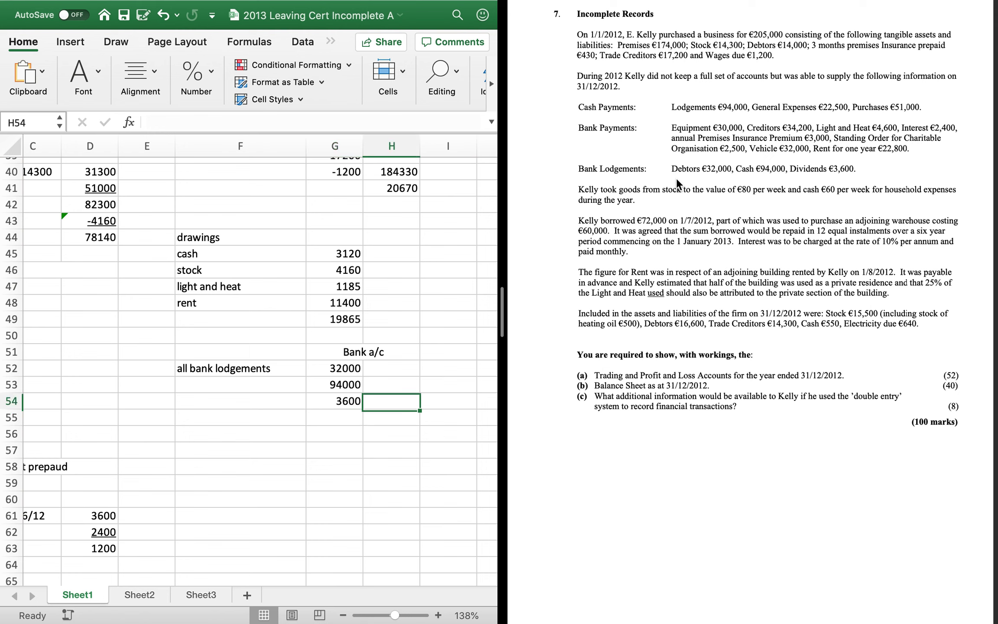
{"action": "type", "text": "all b"}
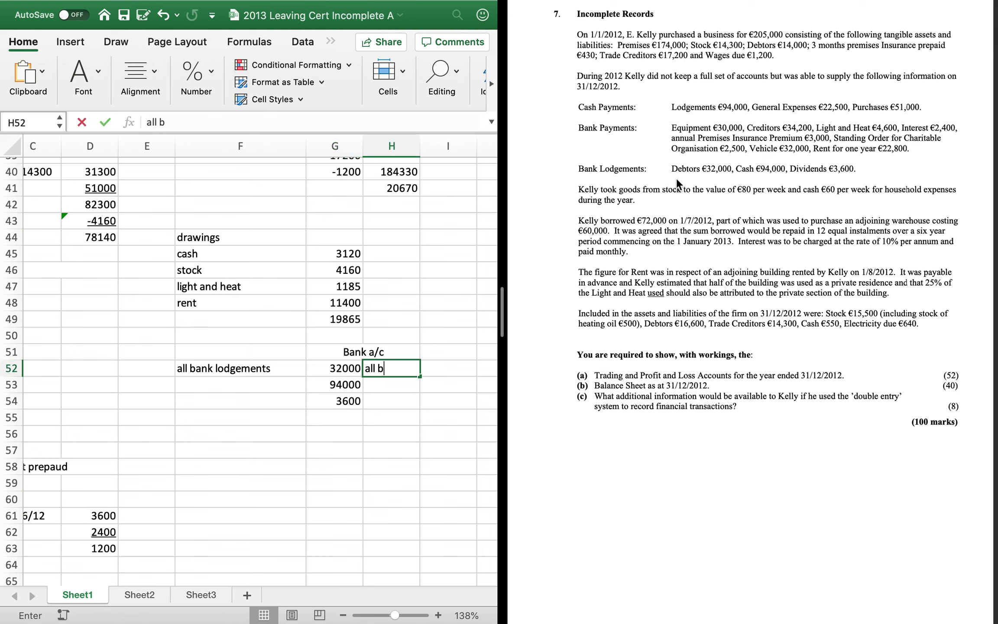
{"action": "key", "text": "BackSpace"}
{"action": "key", "text": "Return"}
{"action": "type", "text": "bank"}
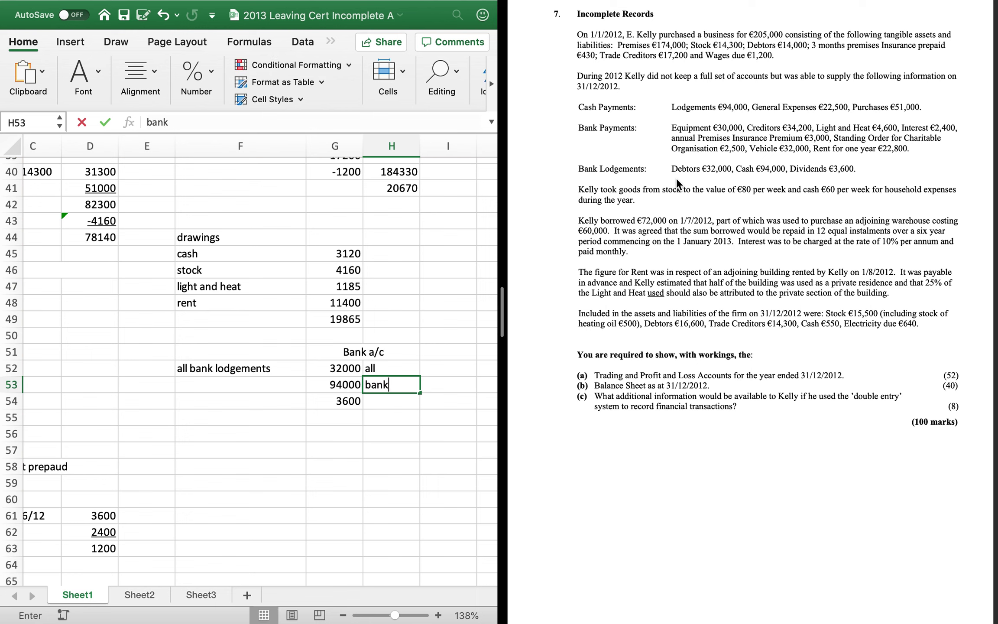
{"action": "key", "text": "Return"}
{"action": "type", "text": "payments"}
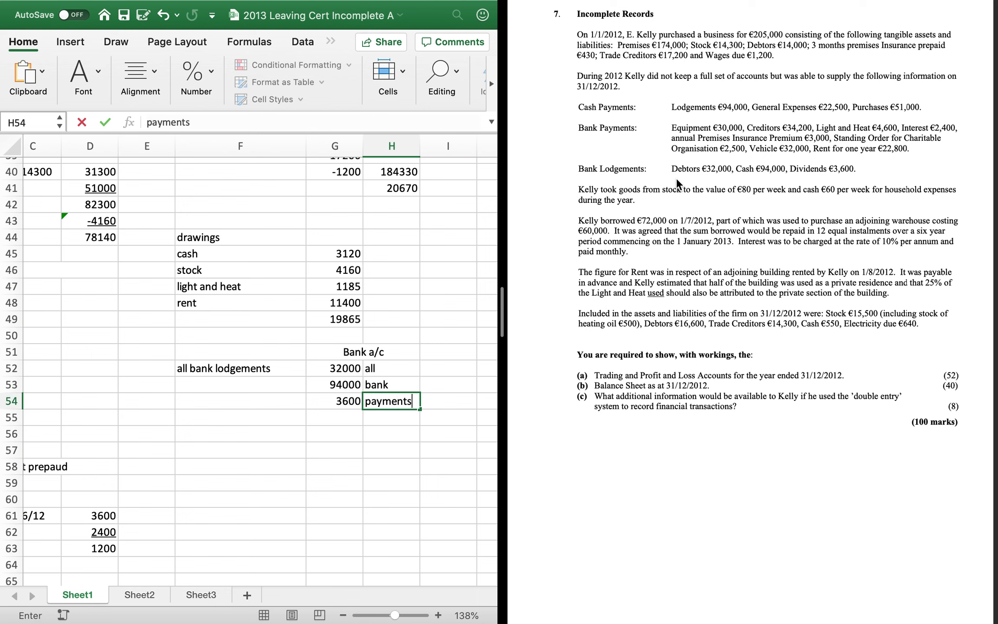
{"action": "key", "text": "Right"}
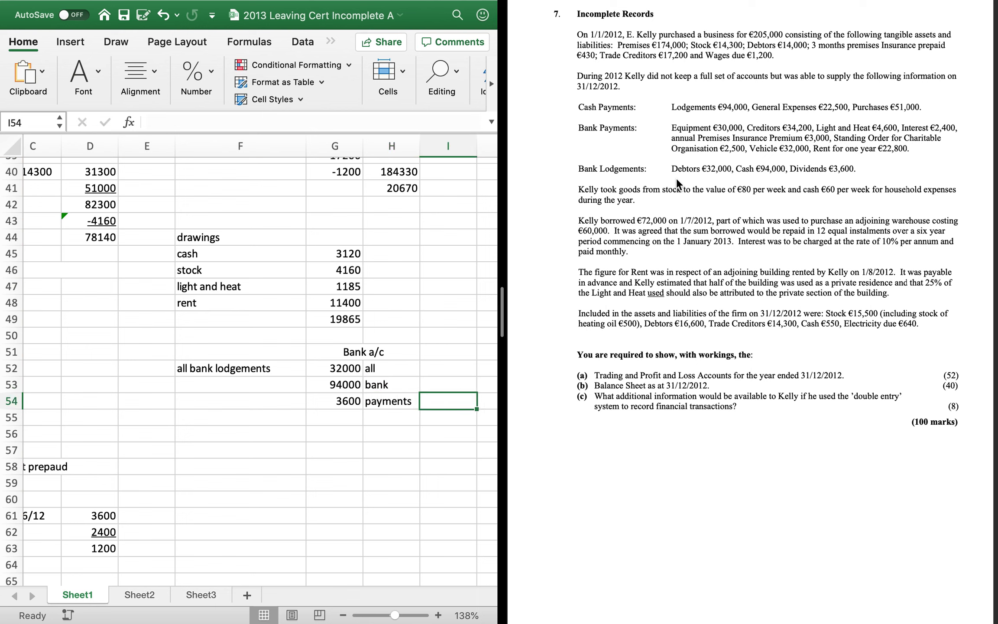
Enter the first four bank payments, 30000, 34200, 4600 and 2400, in I52:I55 of the bank account
{"action": "key", "text": "Up"}
{"action": "key", "text": "Up"}
{"action": "key", "text": "Up"}
{"action": "key", "text": "Down"}
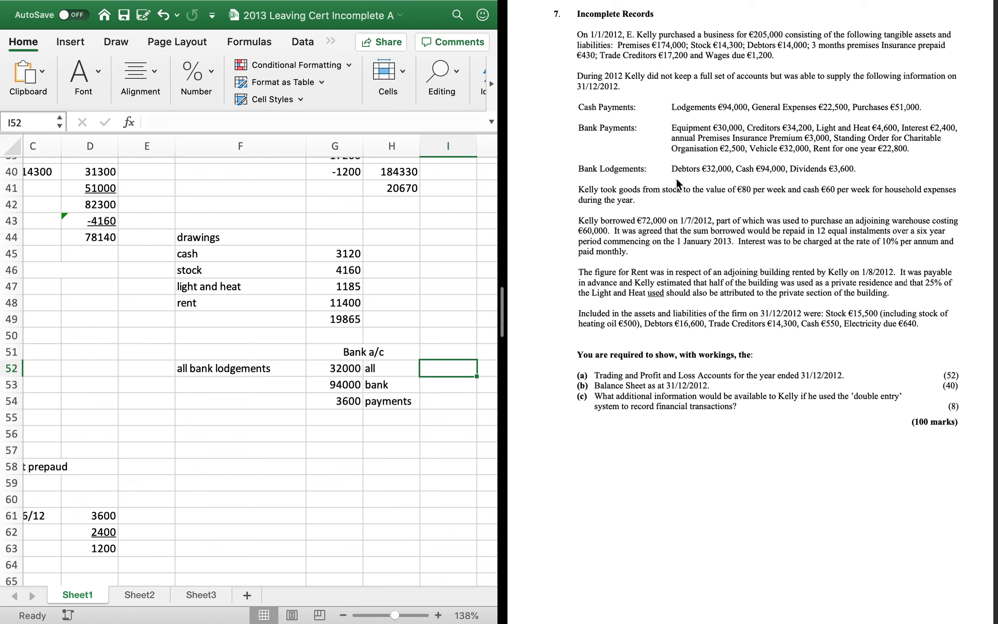
{"action": "type", "text": "30000"}
{"action": "key", "text": "Return"}
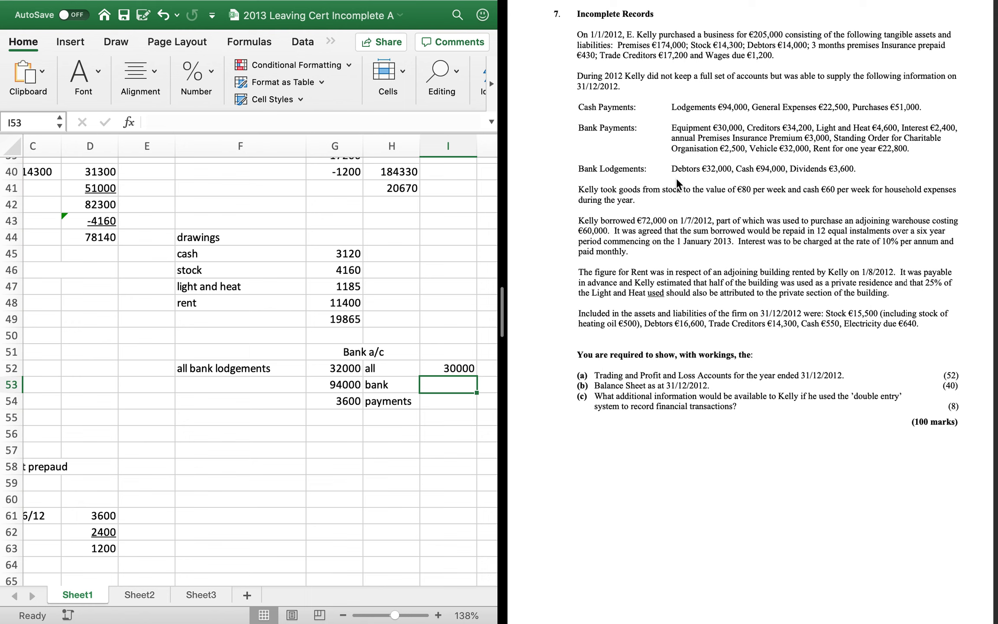
{"action": "type", "text": "34200"}
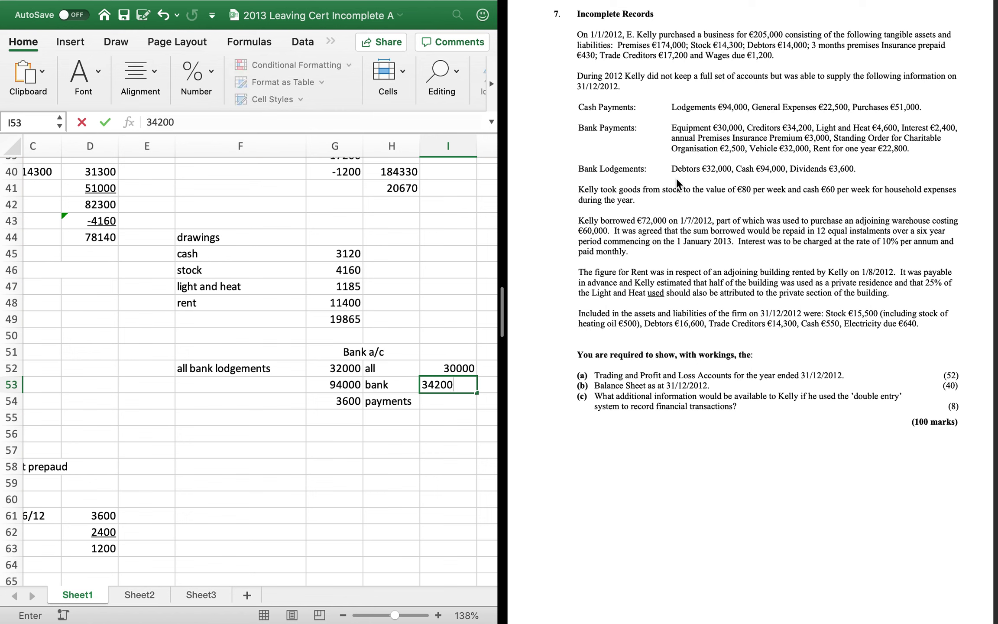
{"action": "key", "text": "Return"}
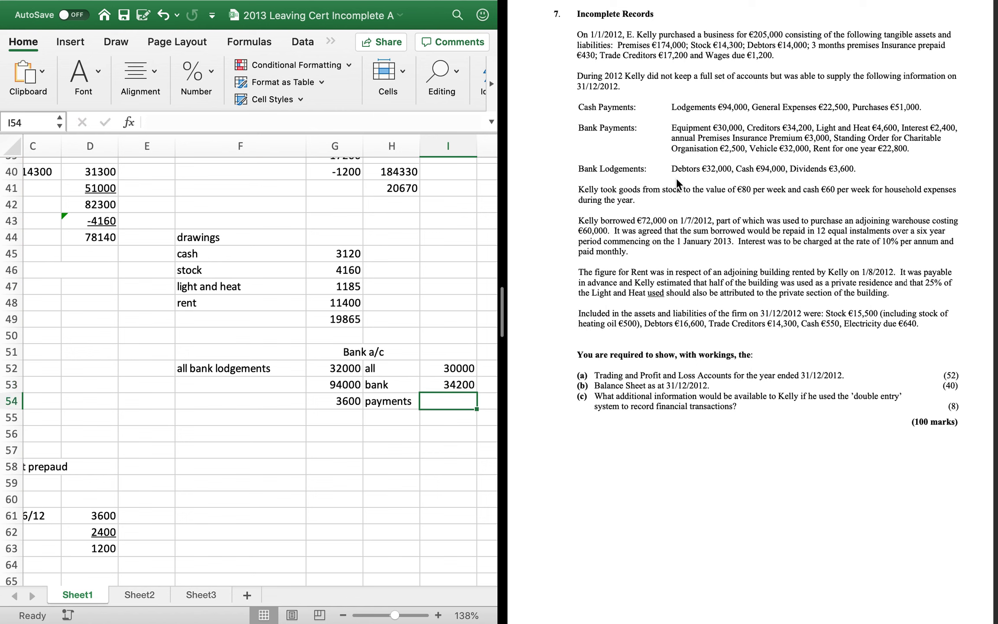
{"action": "type", "text": "4600"}
{"action": "key", "text": "Return"}
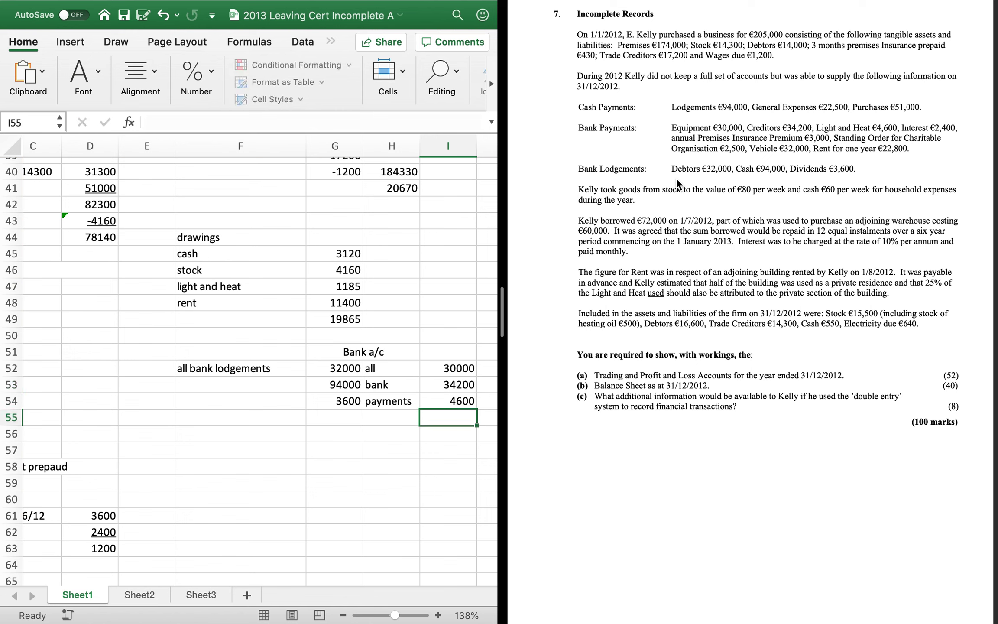
{"action": "type", "text": "2400"}
{"action": "key", "text": "Return"}
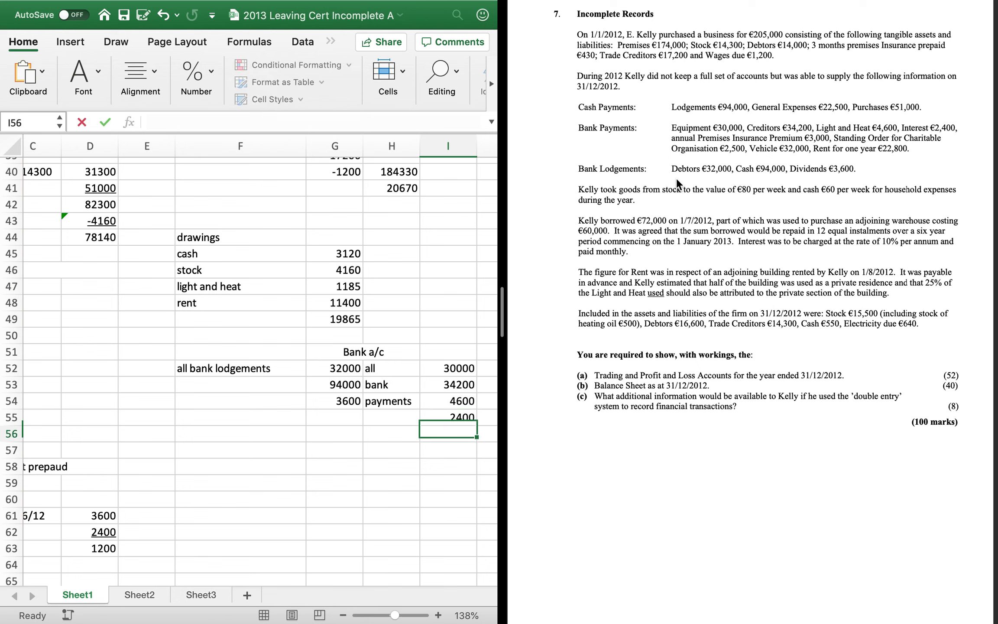
Enter the remaining listed bank payments, 3000, 2500, 32000 and 22800, in I56:I59
{"action": "type", "text": "3000"}
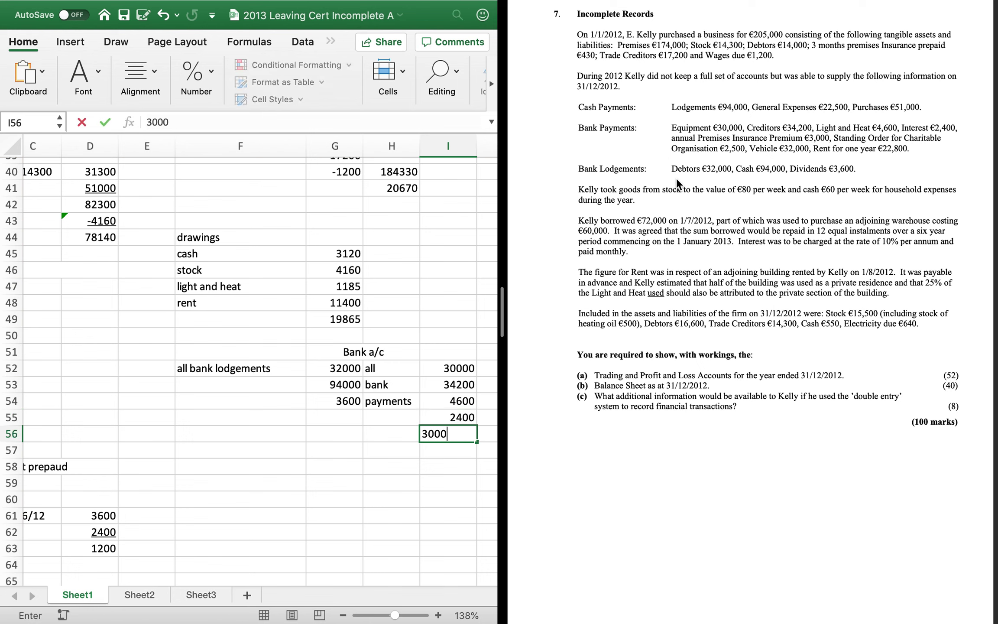
{"action": "key", "text": "Return"}
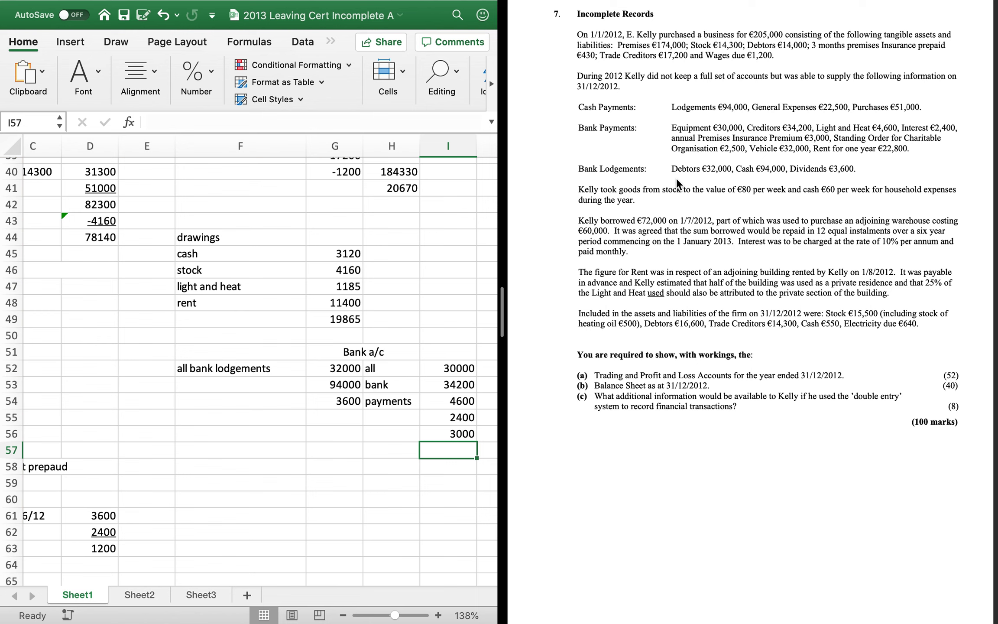
{"action": "type", "text": "2500"}
{"action": "key", "text": "Return"}
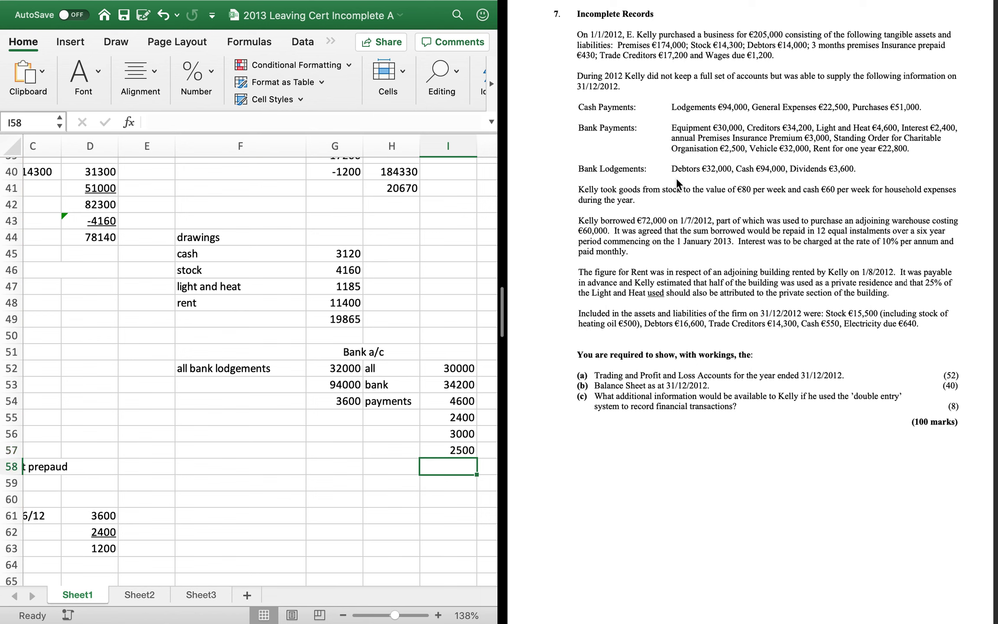
{"action": "type", "text": "32000"}
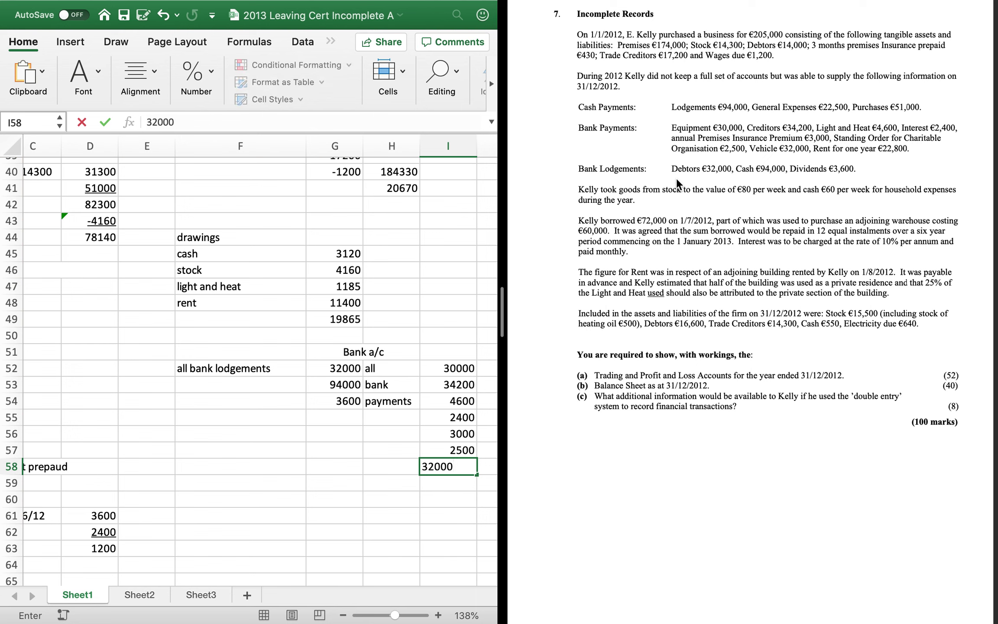
{"action": "key", "text": "Return"}
{"action": "type", "text": "22"}
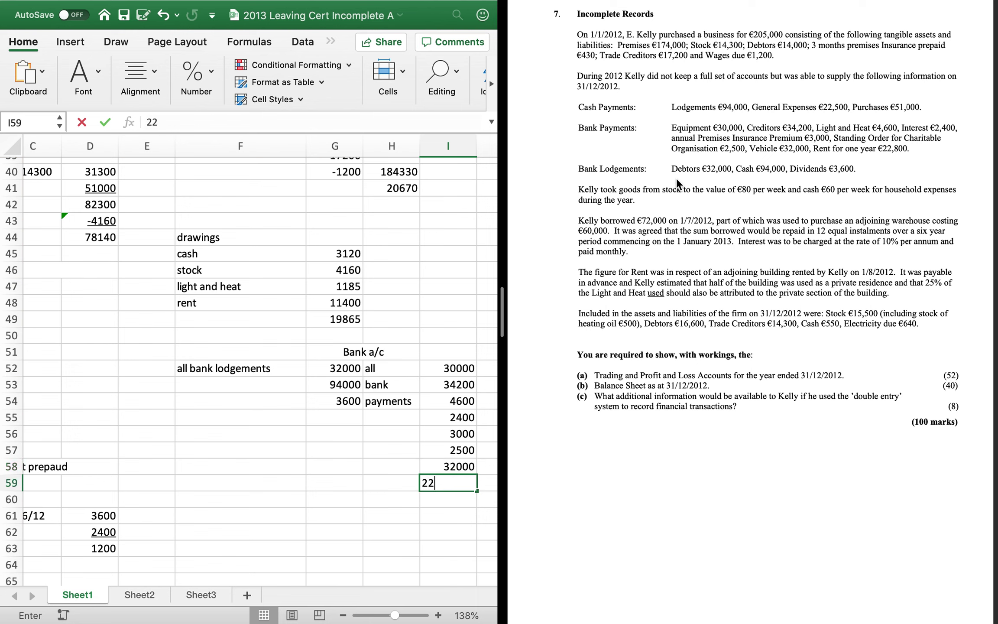
{"action": "type", "text": "800"}
{"action": "key", "text": "Return"}
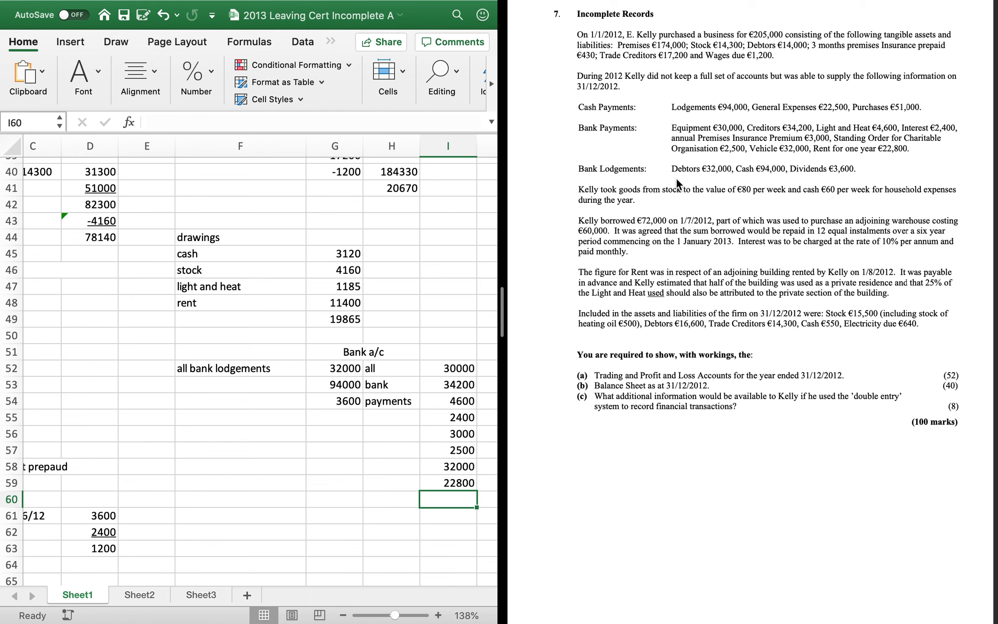
Add the borrowed amount of 72000 in G55 below the bank lodgements
{"action": "key", "text": "Up"}
{"action": "key", "text": "Left"}
{"action": "key", "text": "Up"}
{"action": "key", "text": "Up"}
{"action": "key", "text": "Left"}
{"action": "key", "text": "Right"}
{"action": "key", "text": "Left"}
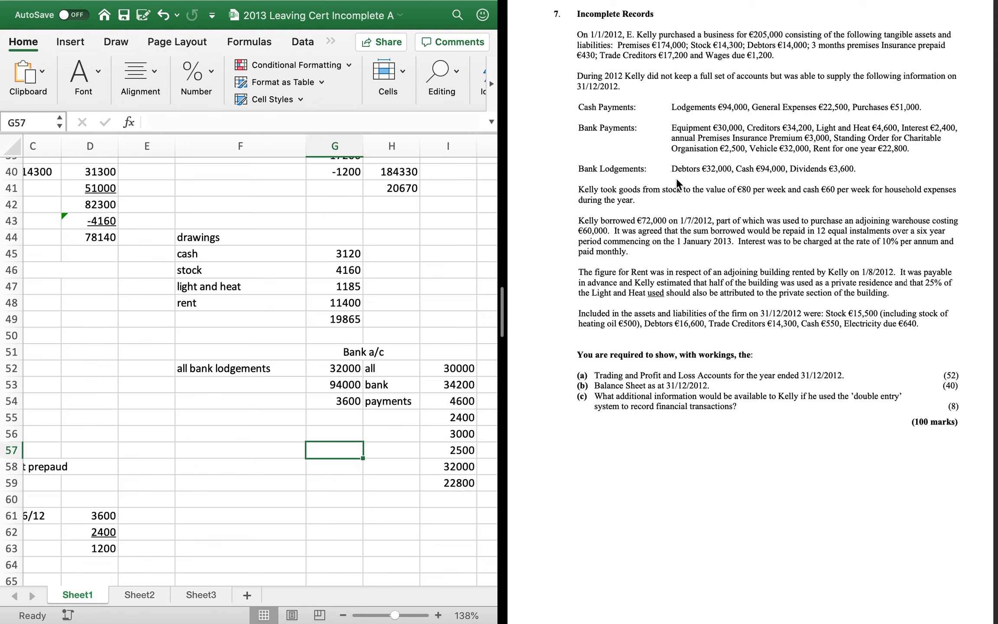
{"action": "key", "text": "Up"}
{"action": "key", "text": "Up"}
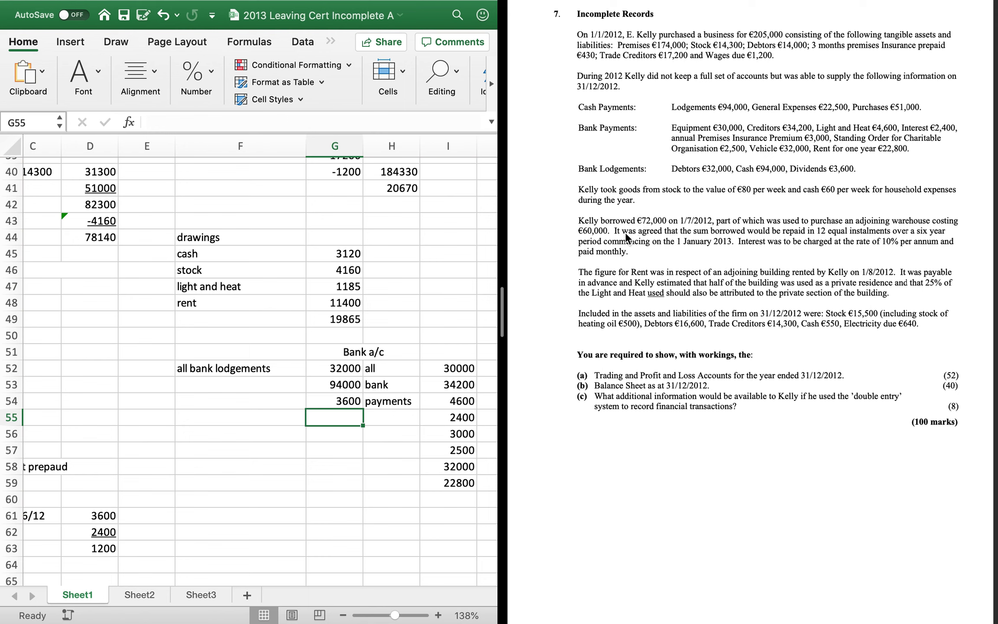
{"action": "type", "text": "72000"}
{"action": "key", "text": "Return"}
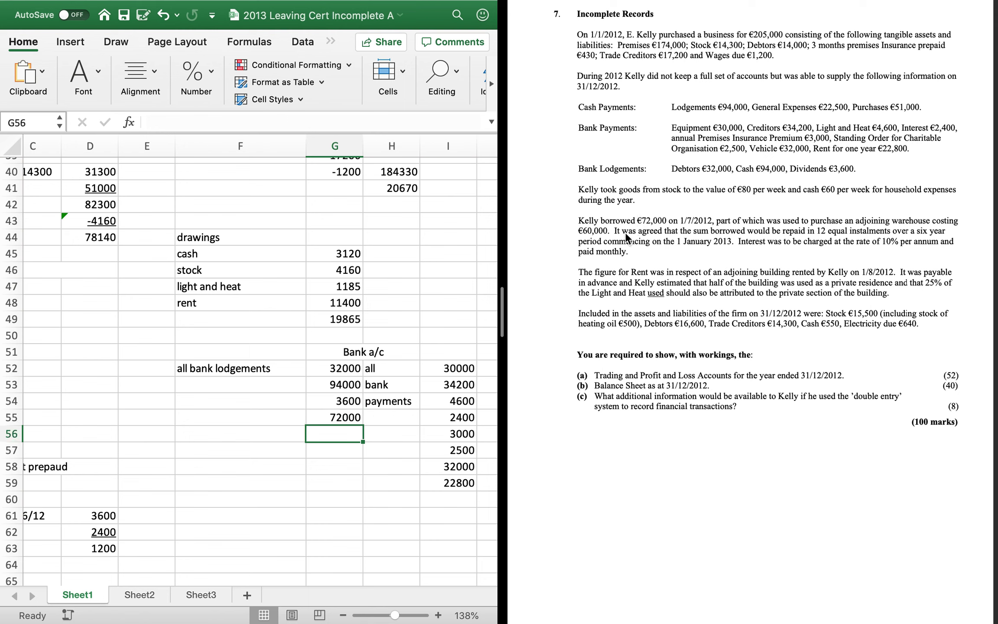
Label the borrowed amount "loan" in F55
{"action": "key", "text": "Down"}
{"action": "key", "text": "Right"}
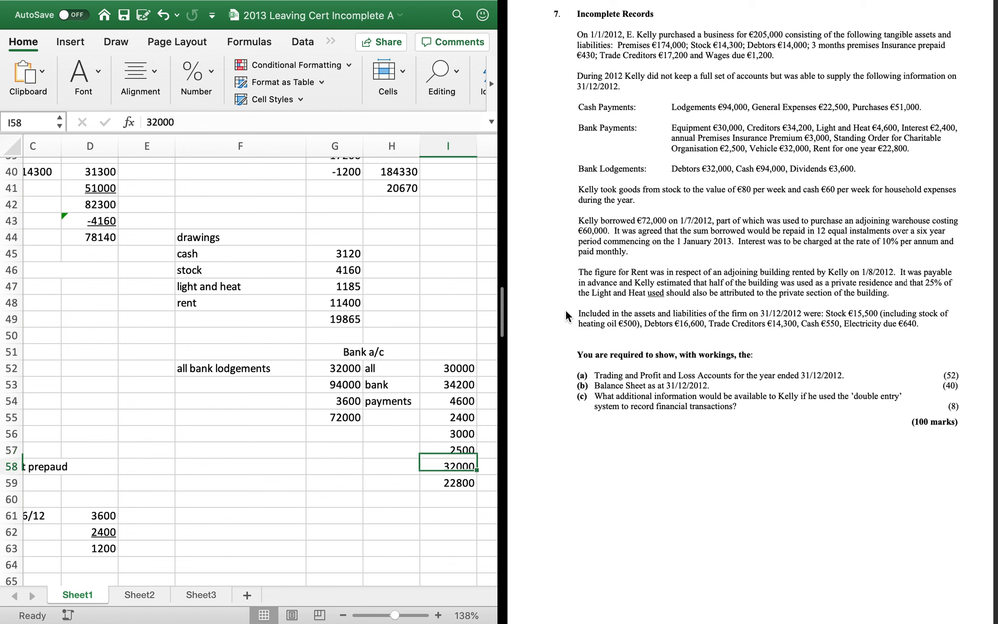
{"action": "key", "text": "Down"}
{"action": "key", "text": "Down"}
{"action": "key", "text": "Left"}
{"action": "key", "text": "Up"}
{"action": "key", "text": "Left"}
{"action": "key", "text": "Up"}
{"action": "key", "text": "Up"}
{"action": "key", "text": "Up"}
{"action": "key", "text": "Left"}
{"action": "type", "text": "loan"}
{"action": "key", "text": "Return"}
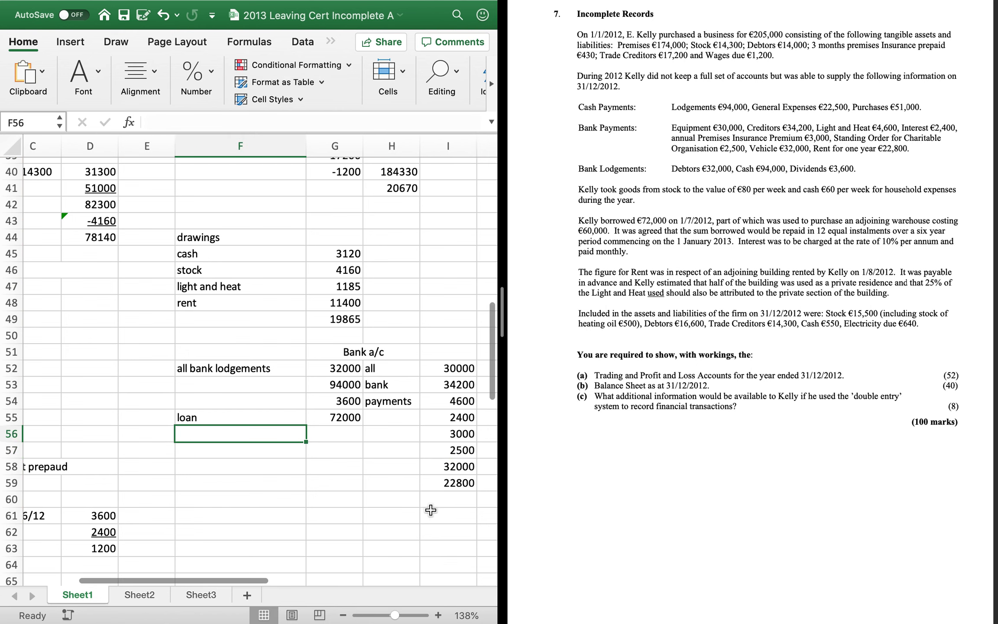
Add the warehouse purchase to the bank payments, labelled "building" in H60, with 60000 in I60
{"action": "left_click", "coordinate": [381, 500]}
{"action": "type", "text": "buil"}
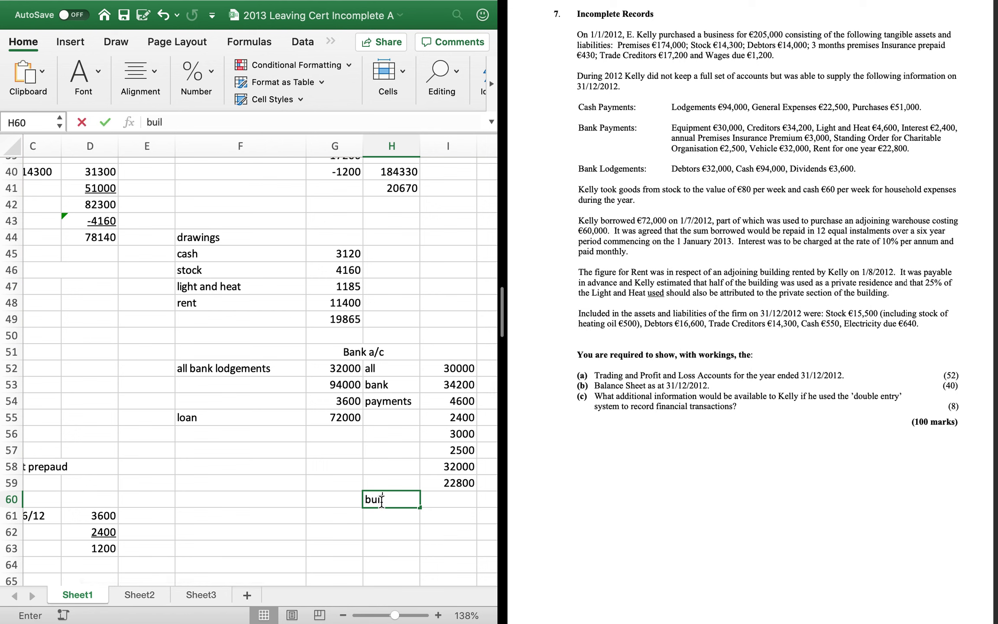
{"action": "type", "text": "ding"}
{"action": "key", "text": "Tab"}
{"action": "type", "text": "6"}
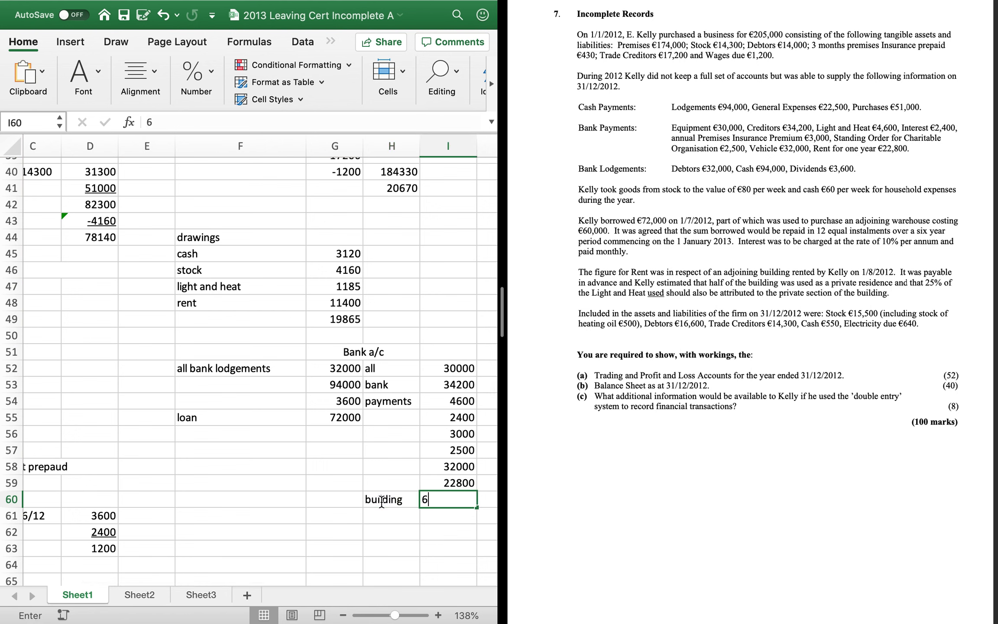
{"action": "type", "text": "0000"}
{"action": "key", "text": "Return"}
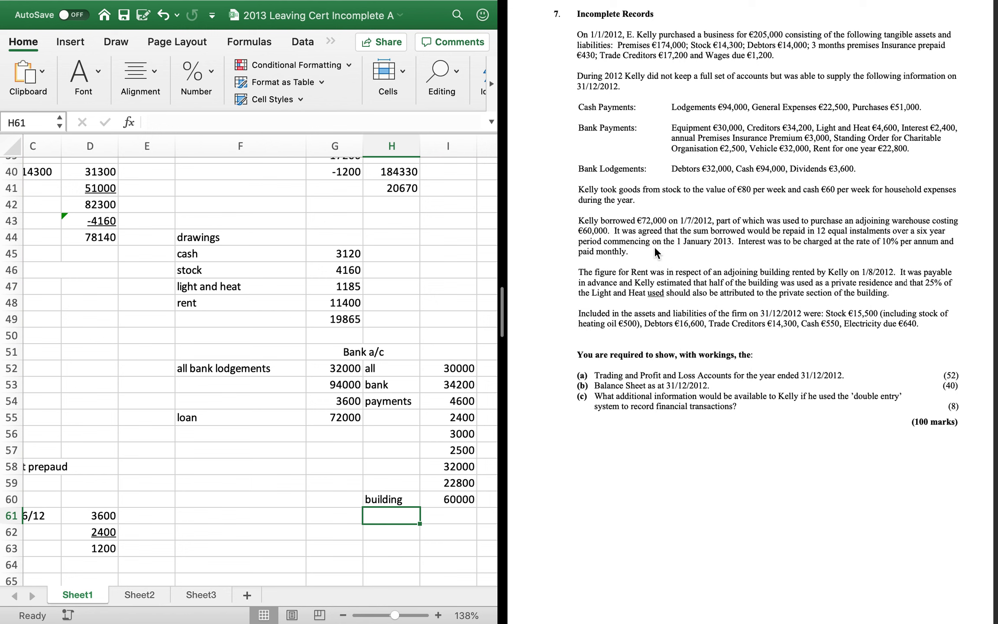
Total the receipts side of the bank account in G62 with =SUM(G52:G61)
{"action": "key", "text": "Left"}
{"action": "key", "text": "Down"}
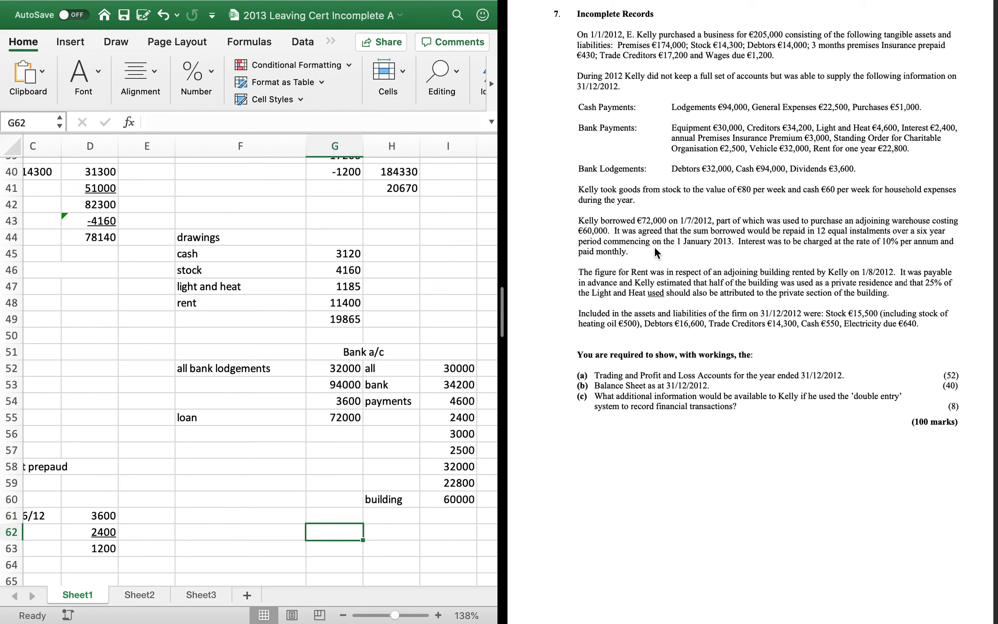
{"action": "type", "text": "=sum("}
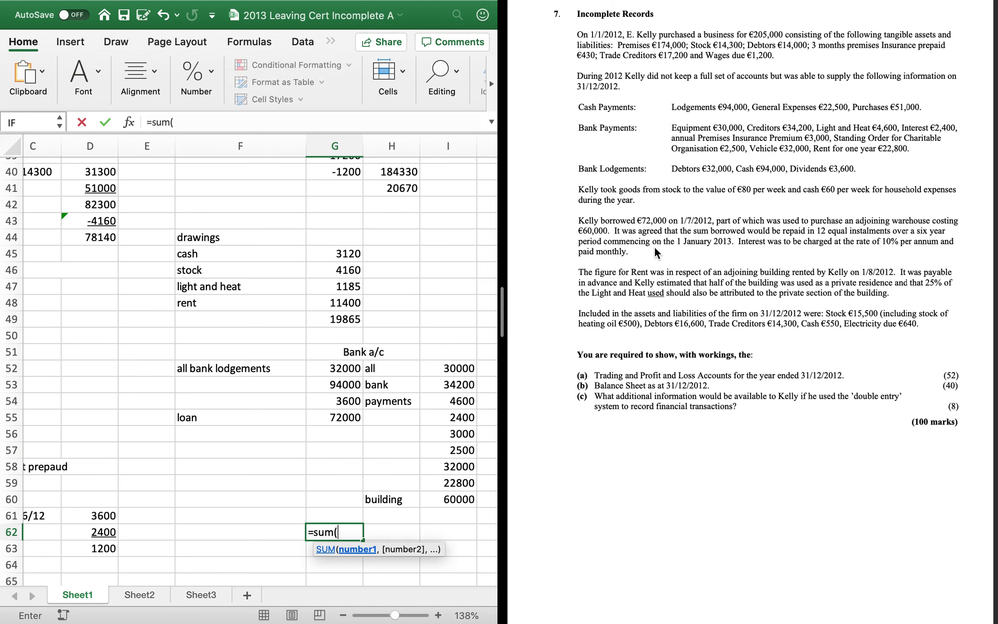
{"action": "key", "text": "Up"}
{"action": "key", "text": "shift+Up"}
{"action": "key", "text": "shift+Up"}
{"action": "key", "text": "shift+Up"}
{"action": "key", "text": "shift+Up"}
{"action": "key", "text": "shift+Up"}
{"action": "key", "text": "shift+Up"}
{"action": "key", "text": "shift+Up"}
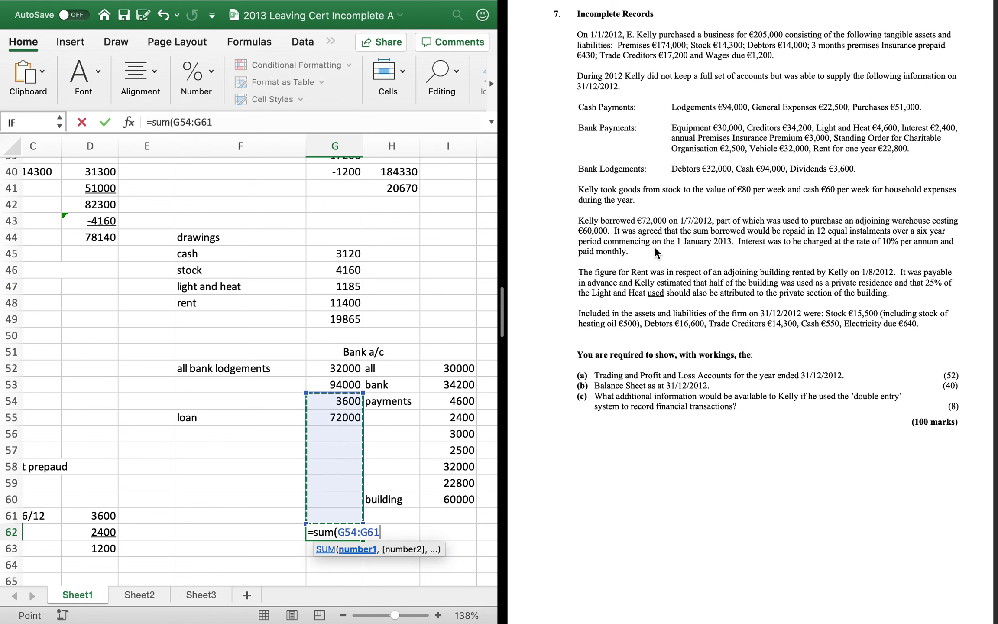
{"action": "key", "text": "shift+Up"}
{"action": "key", "text": "shift+Up"}
{"action": "type", "text": ")"}
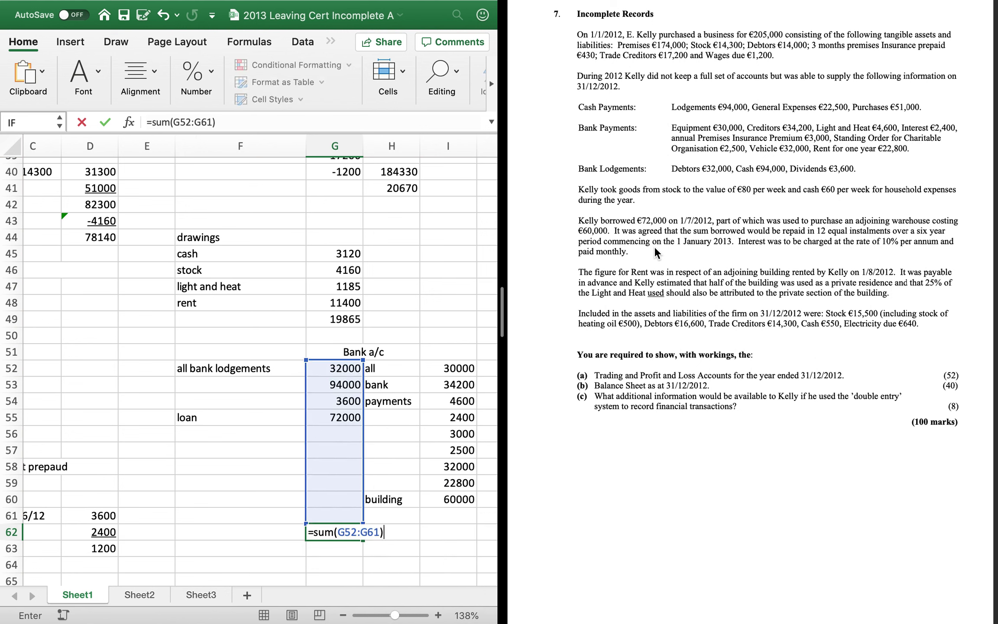
{"action": "key", "text": "Return"}
Enter the matching total 201600 for the payments side in I62
{"action": "key", "text": "Right"}
{"action": "key", "text": "Up"}
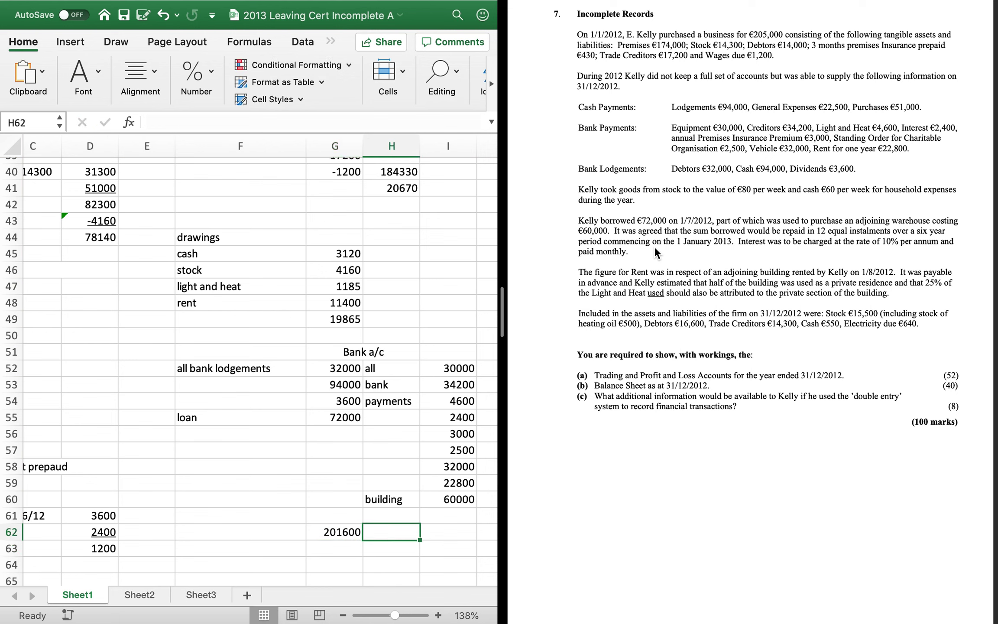
{"action": "key", "text": "Right"}
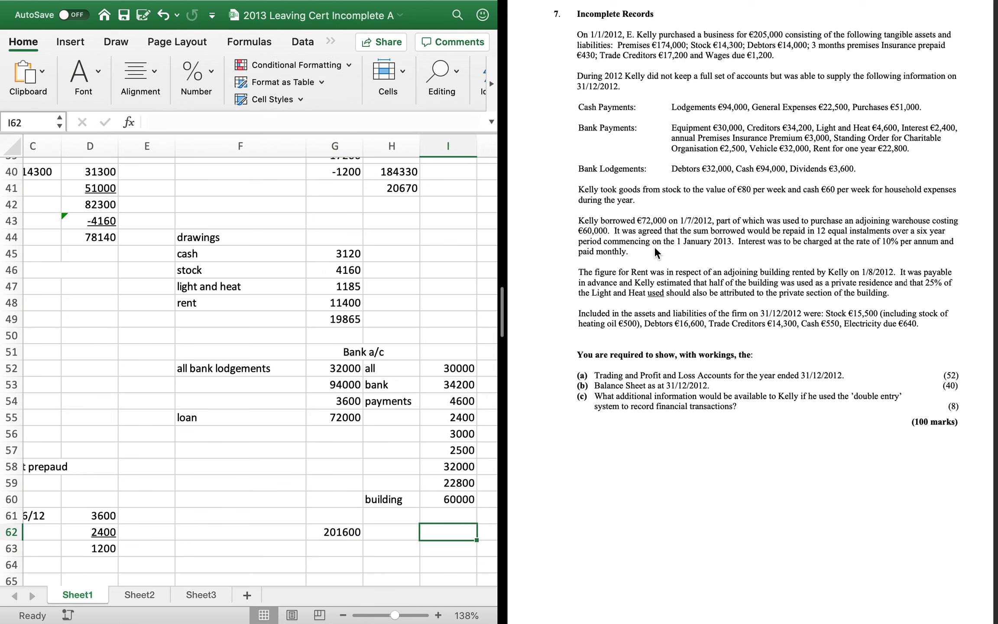
{"action": "type", "text": "21"}
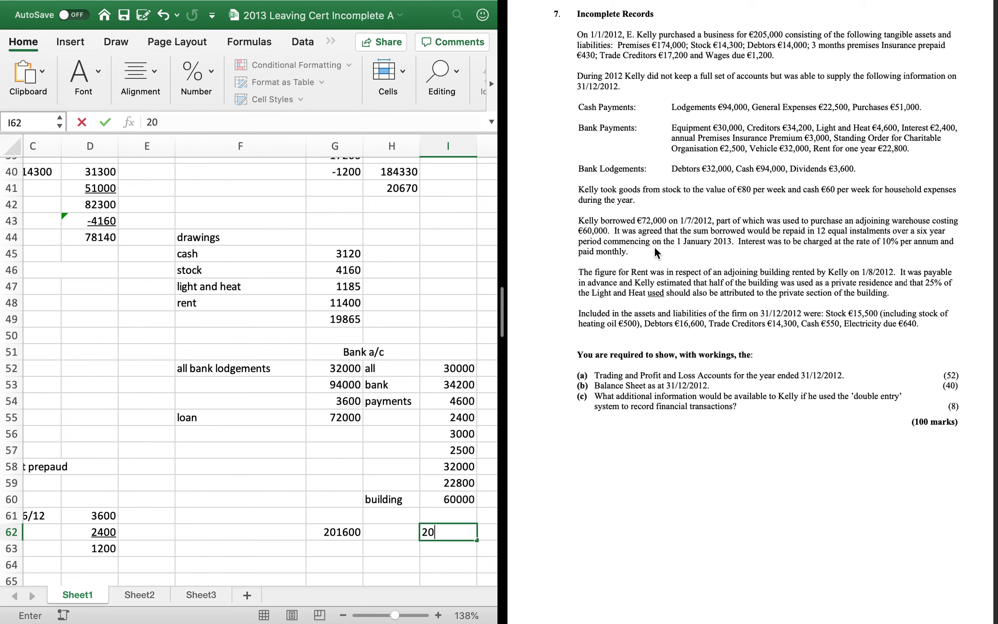
{"action": "type", "text": "1600"}
{"action": "key", "text": "Return"}
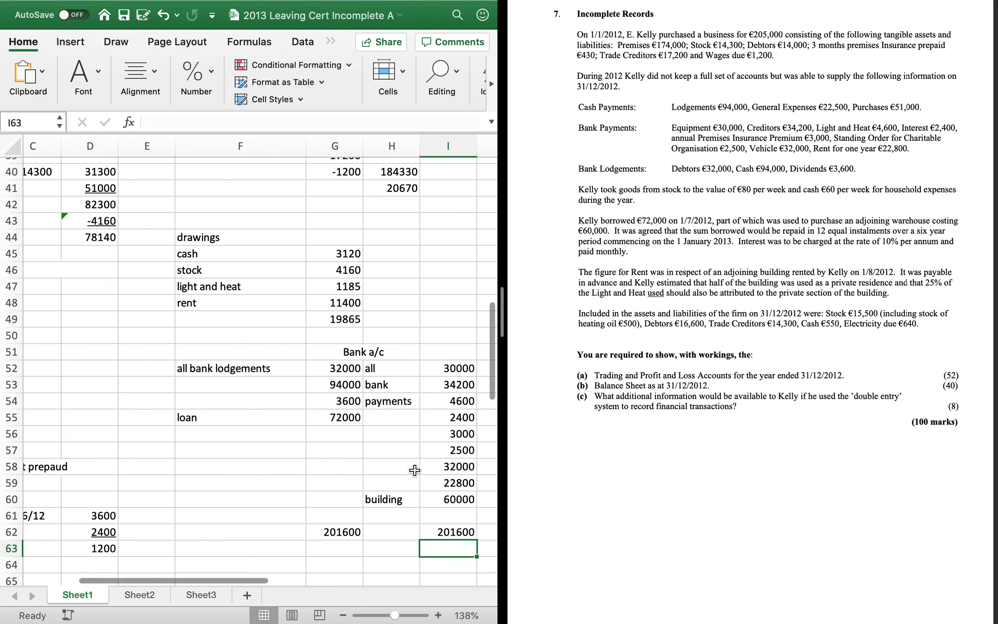
Add the balancing figure, labelled "balance" in H61, with the formula =I62-SUM(I52:I60) in I61
{"action": "left_click", "coordinate": [388, 520]}
{"action": "type", "text": "balance"}
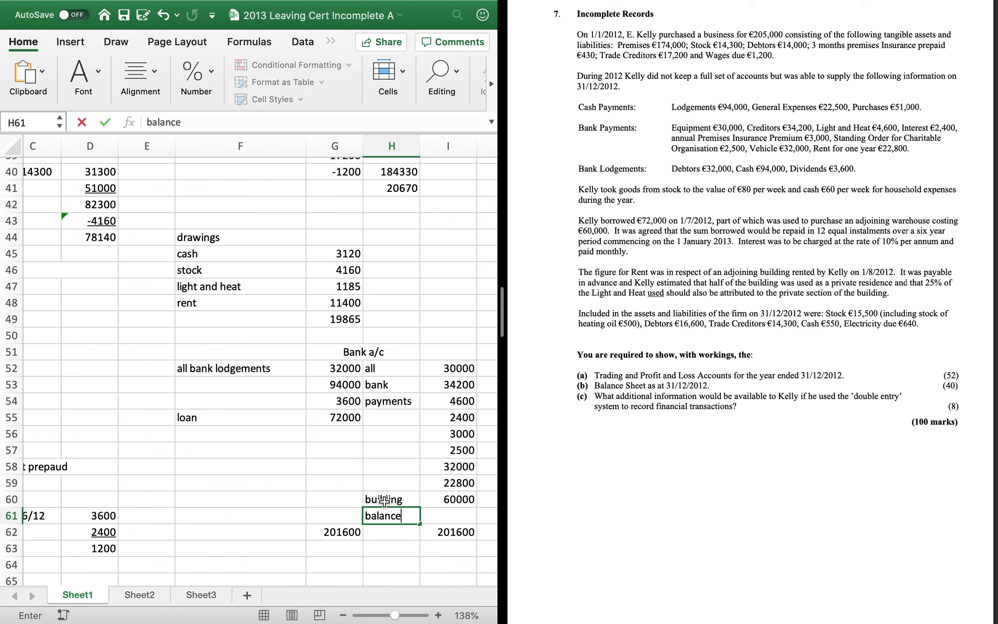
{"action": "key", "text": "Tab"}
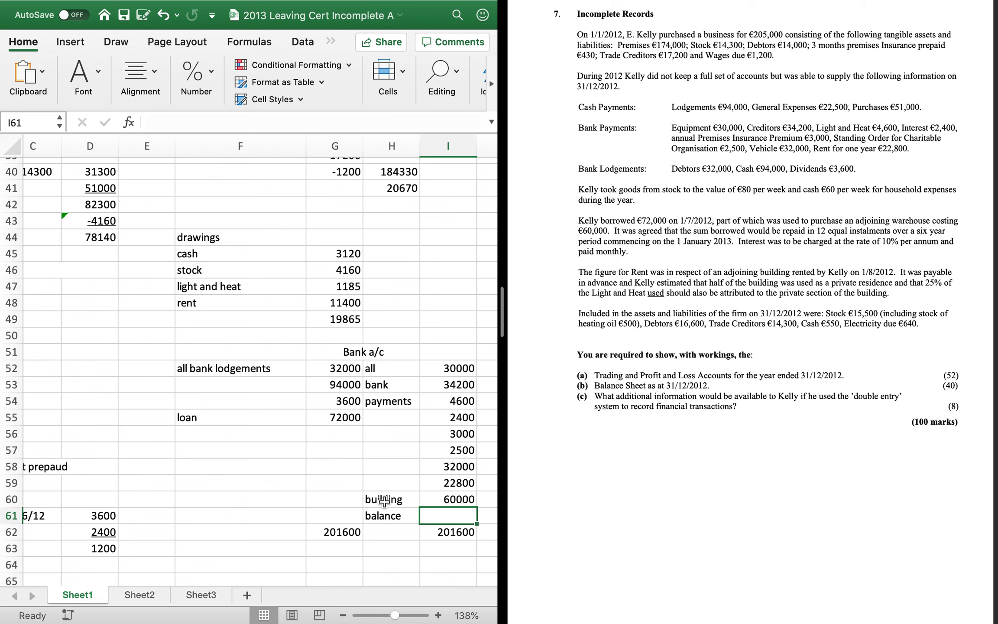
{"action": "type", "text": "="}
{"action": "key", "text": "Down"}
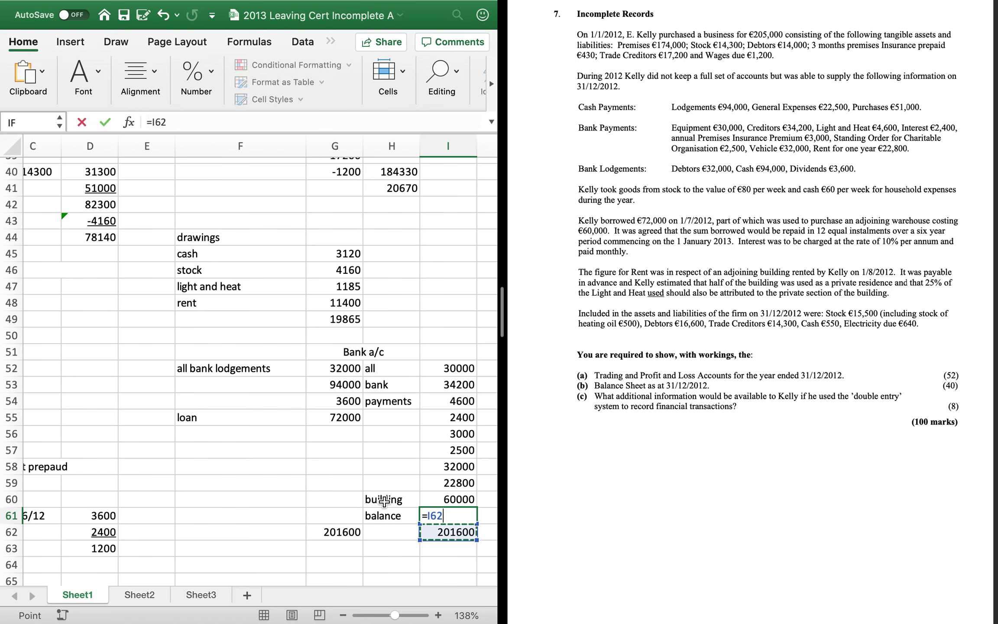
{"action": "type", "text": "-sum("}
{"action": "key", "text": "Up"}
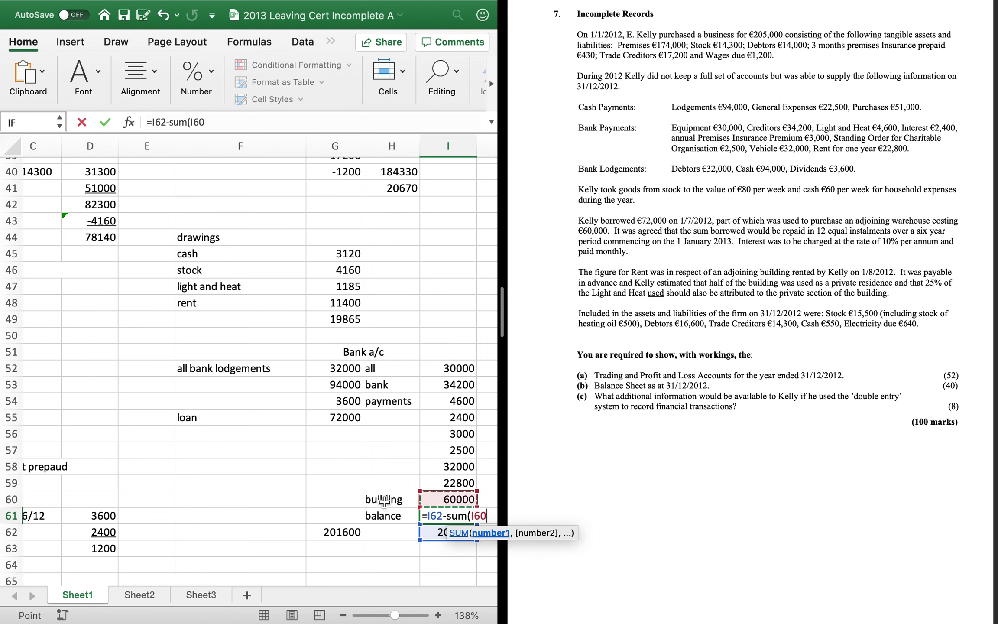
{"action": "key", "text": "shift+Up"}
{"action": "key", "text": "shift+Up"}
{"action": "key", "text": "shift+Up"}
{"action": "key", "text": "shift+Up"}
{"action": "key", "text": "shift+Up"}
{"action": "key", "text": "shift+Up"}
{"action": "key", "text": "shift+Up"}
{"action": "key", "text": "shift+Up"}
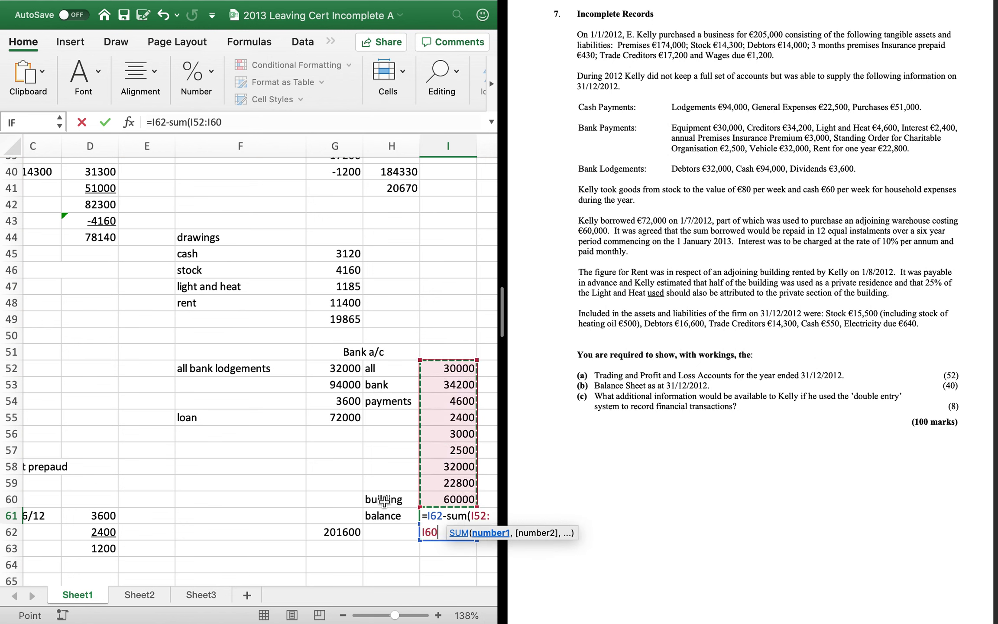
{"action": "key", "text": "Return"}
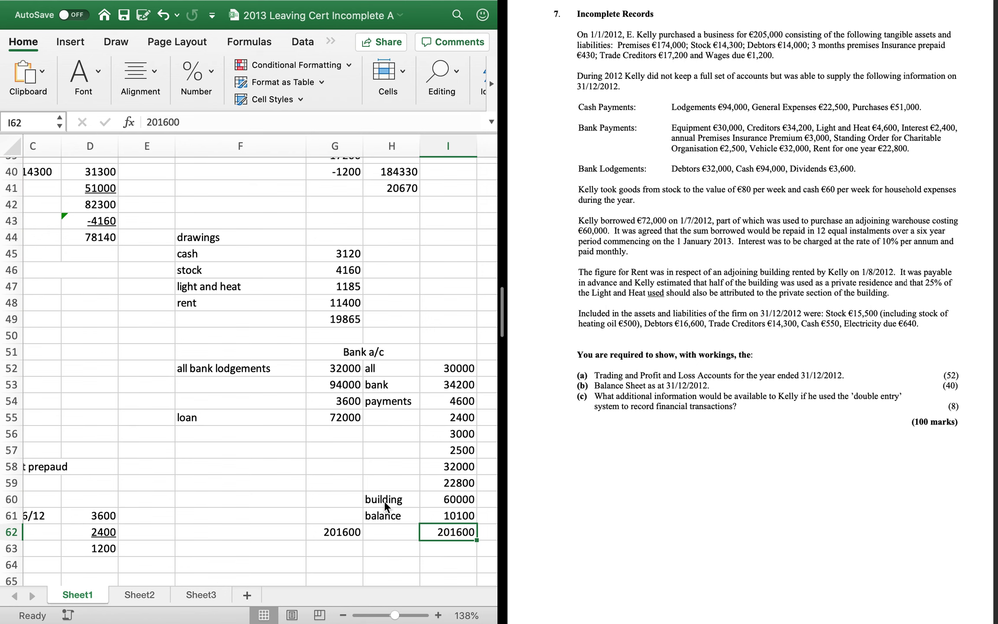
Add the bank balance to the balance sheet's current assets, labelled "bank" in F16, with 10100 in G16
{"action": "scroll", "coordinate": [217, 467], "scroll_direction": "up", "scroll_amount": 10}
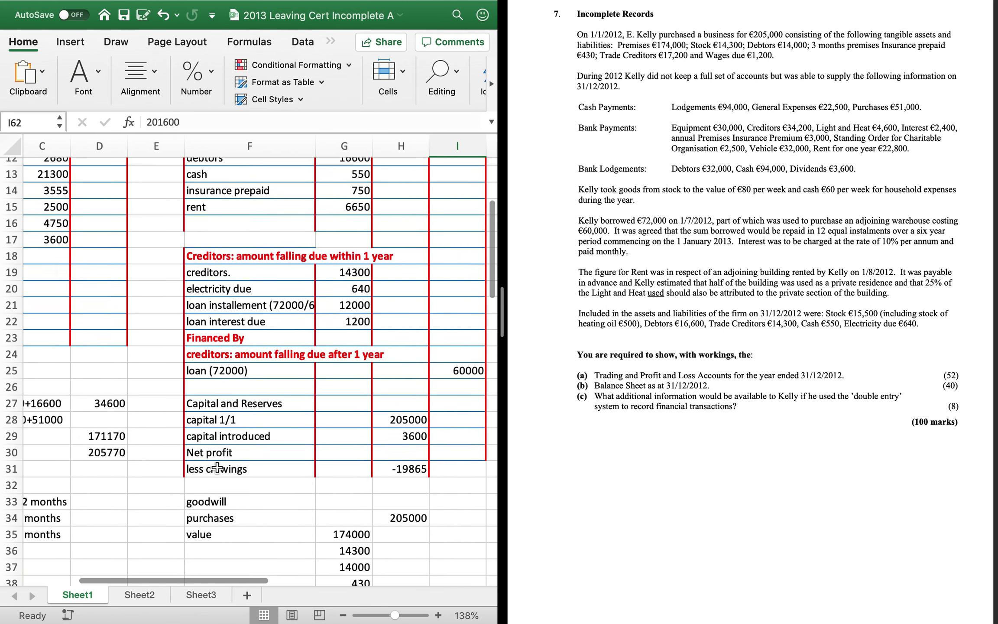
{"action": "scroll", "coordinate": [217, 468], "scroll_direction": "up", "scroll_amount": 1}
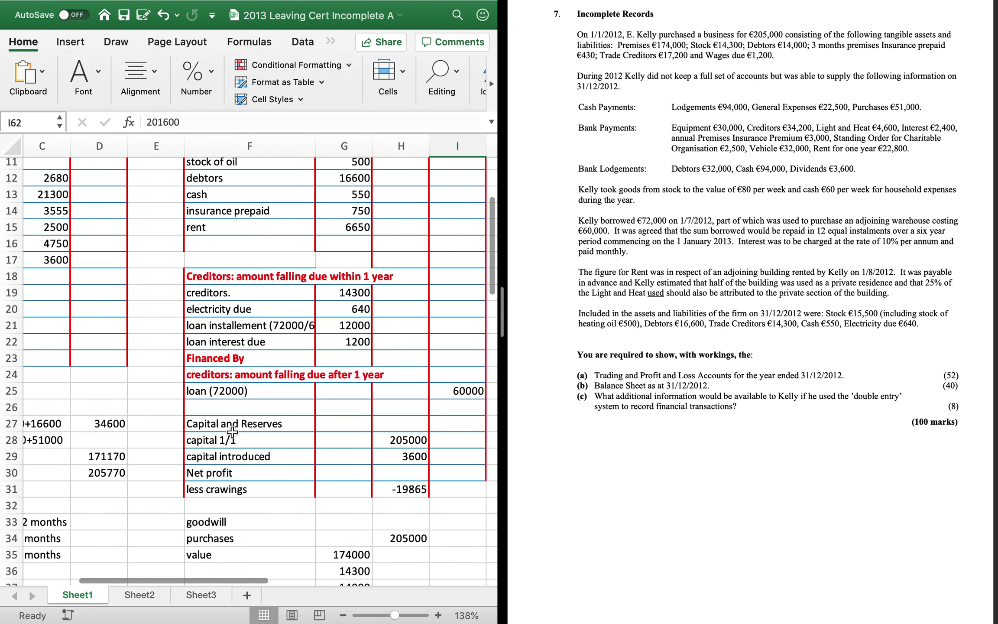
{"action": "left_click", "coordinate": [240, 243]}
{"action": "type", "text": "bank"}
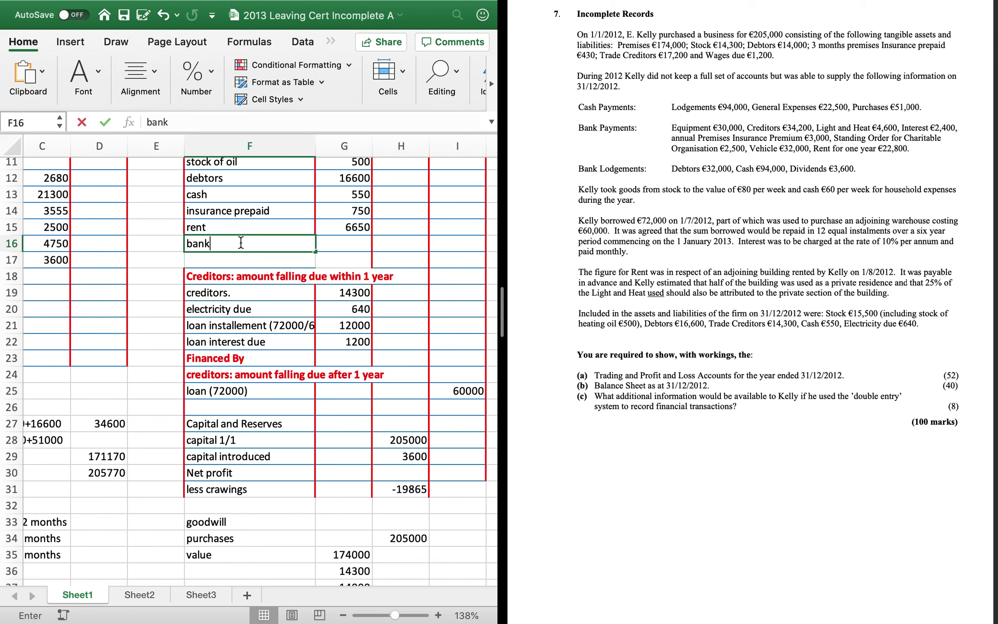
{"action": "key", "text": "Tab"}
{"action": "type", "text": "10100"}
{"action": "key", "text": "Return"}
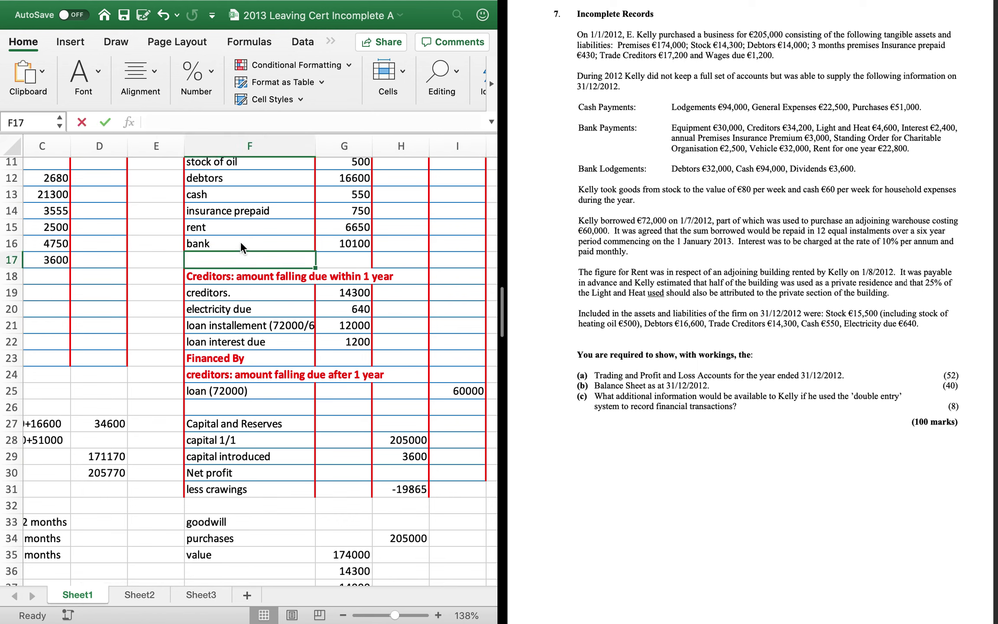
Total the cost of sales in D5 of the trading account with =SUM(C3:C5)
{"action": "scroll", "coordinate": [87, 279], "scroll_direction": "up", "scroll_amount": 8}
{"action": "scroll", "coordinate": [87, 279], "scroll_direction": "left", "scroll_amount": 1}
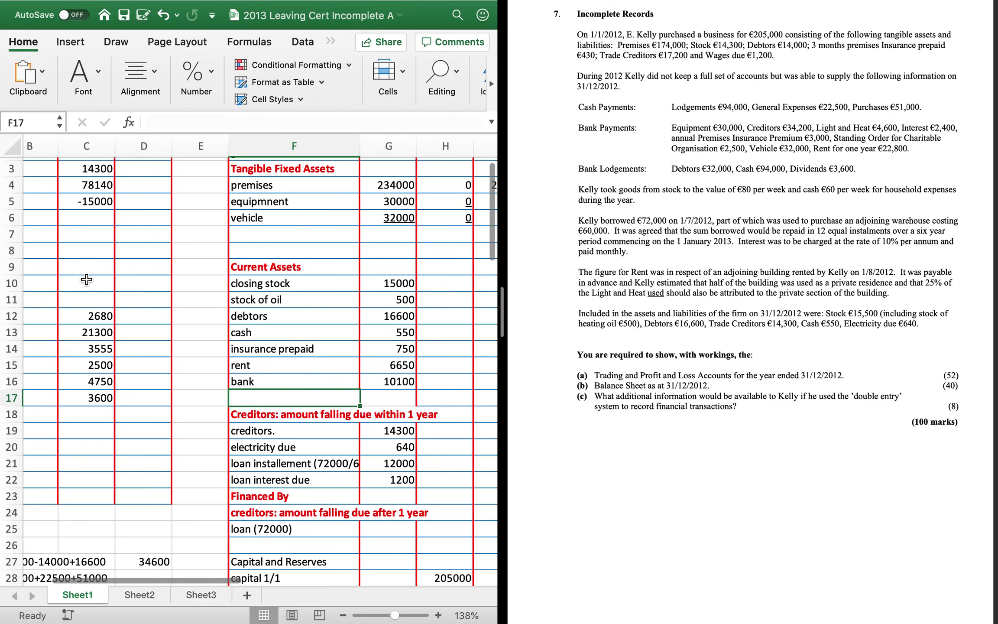
{"action": "scroll", "coordinate": [87, 279], "scroll_direction": "up", "scroll_amount": 2}
{"action": "scroll", "coordinate": [87, 279], "scroll_direction": "left", "scroll_amount": 1}
{"action": "left_click", "coordinate": [156, 229]}
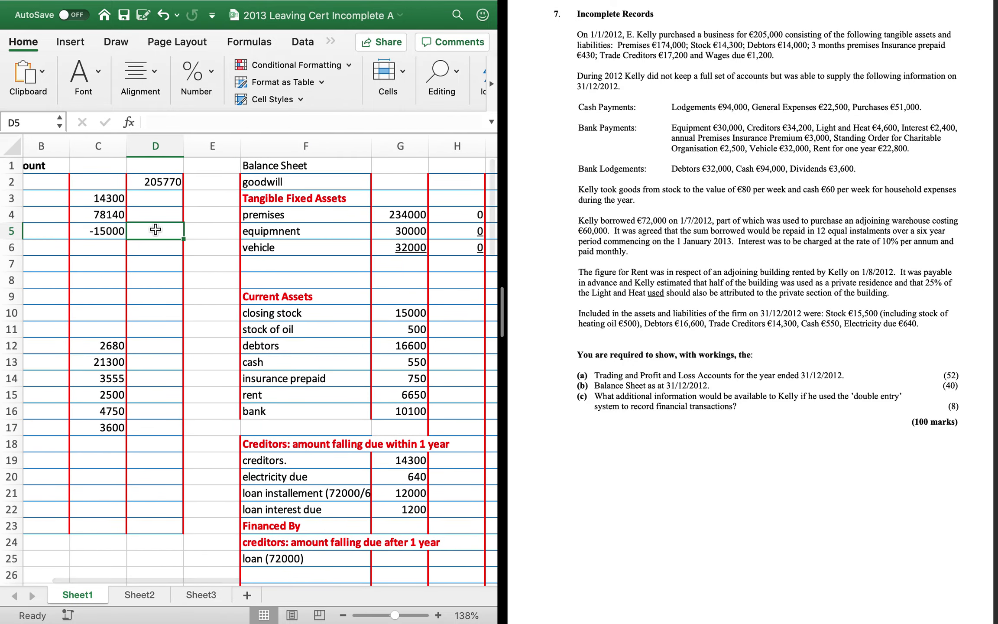
{"action": "type", "text": "=sum("}
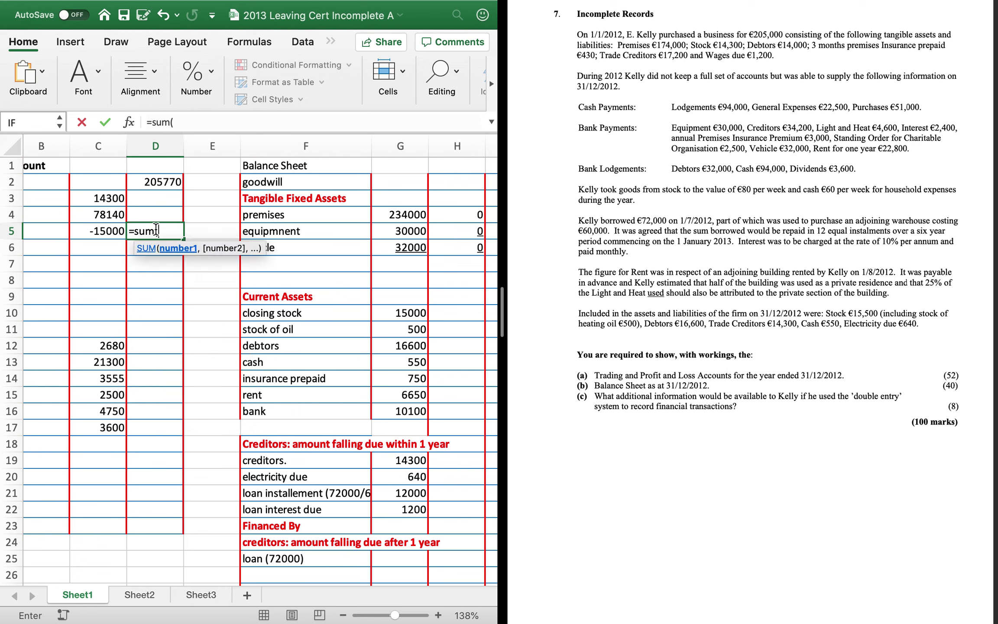
{"action": "key", "text": "Left"}
{"action": "key", "text": "shift+Up"}
{"action": "key", "text": "shift+Up"}
{"action": "type", "text": ")"}
{"action": "key", "text": "Return"}
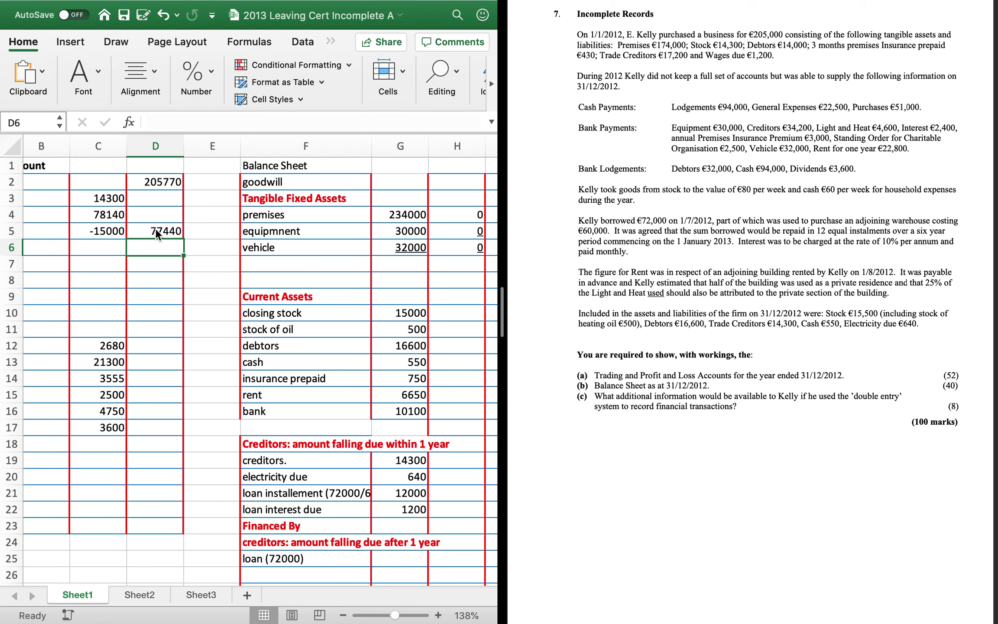
Calculate the gross profit in D6 as sales minus cost of sales with =D2-D5
{"action": "type", "text": "="}
{"action": "key", "text": "Up"}
{"action": "key", "text": "Up"}
{"action": "key", "text": "Up"}
{"action": "key", "text": "Up"}
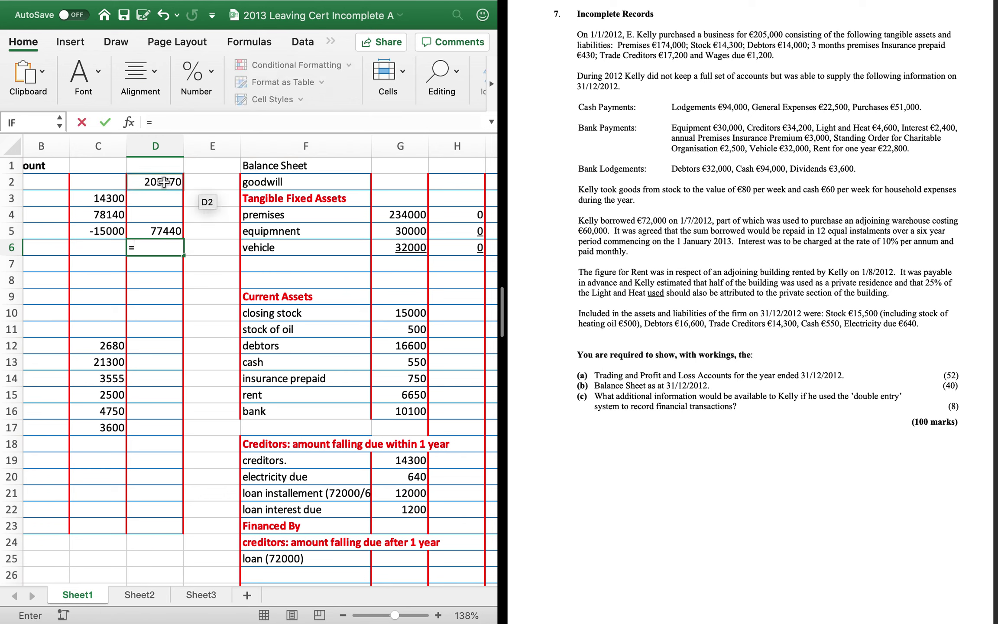
{"action": "type", "text": "-"}
{"action": "left_click", "coordinate": [162, 236]}
{"action": "key", "text": "Return"}
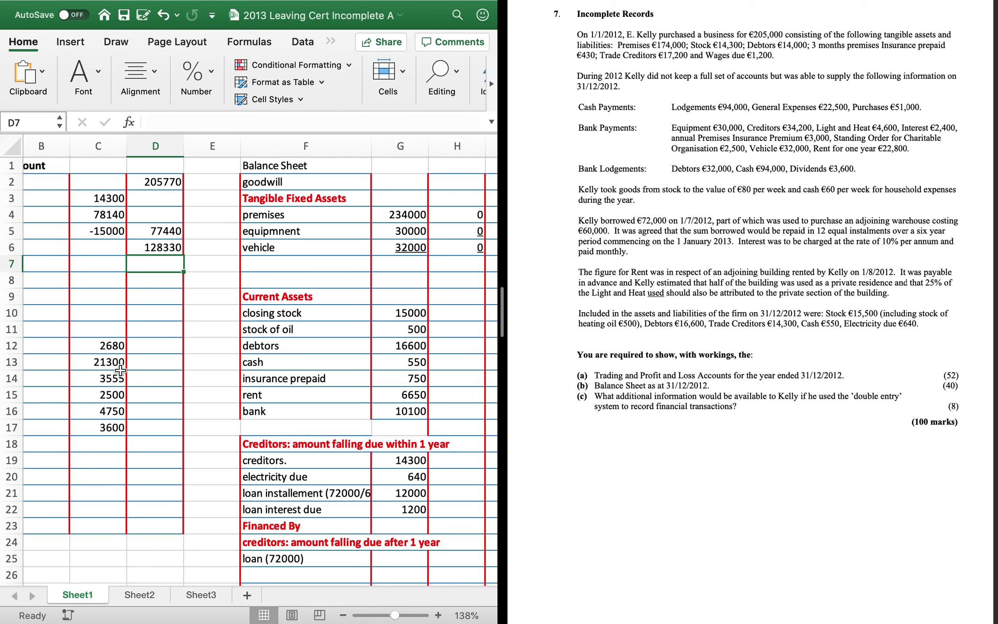
Total the expenses from insurance through loan interest in D17 with =SUM(C12:C17)
{"action": "left_click", "coordinate": [170, 428]}
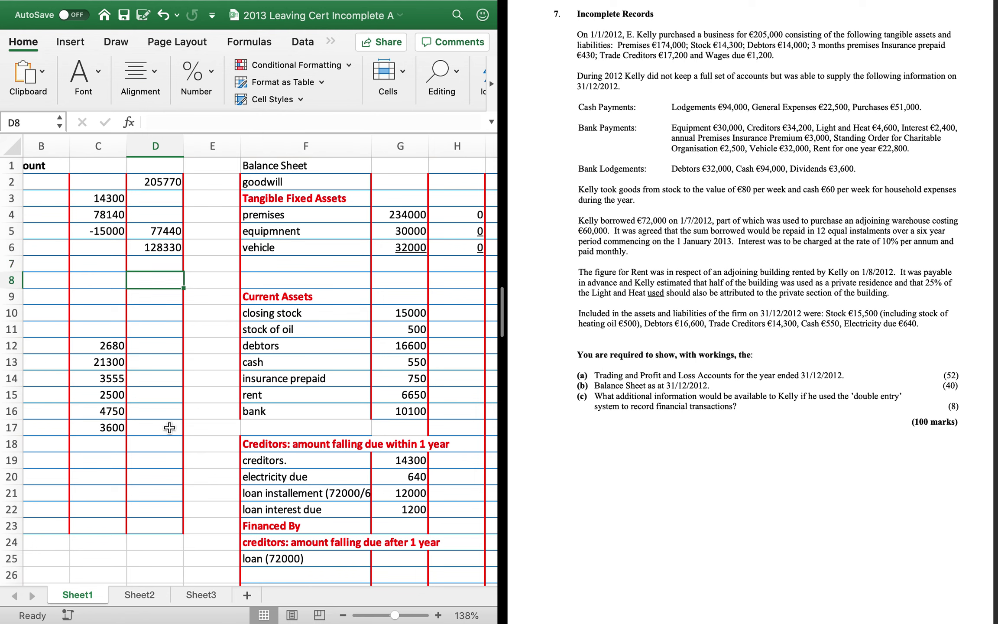
{"action": "type", "text": "=sum("}
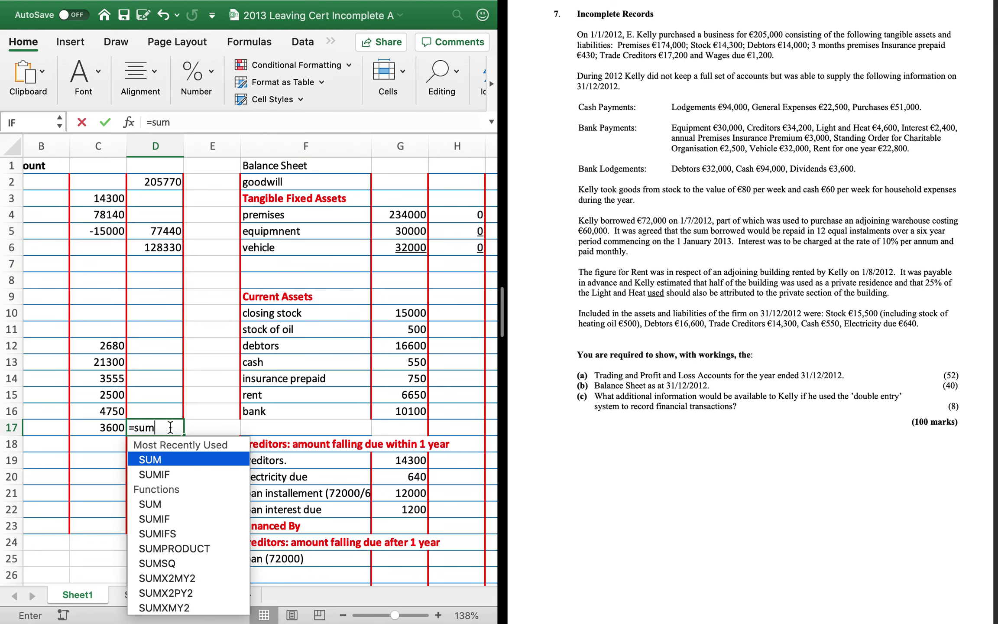
{"action": "key", "text": "Left"}
{"action": "key", "text": "shift+Up"}
{"action": "key", "text": "shift+Up"}
{"action": "key", "text": "shift+Up"}
{"action": "key", "text": "shift+Up"}
{"action": "key", "text": "shift+Up"}
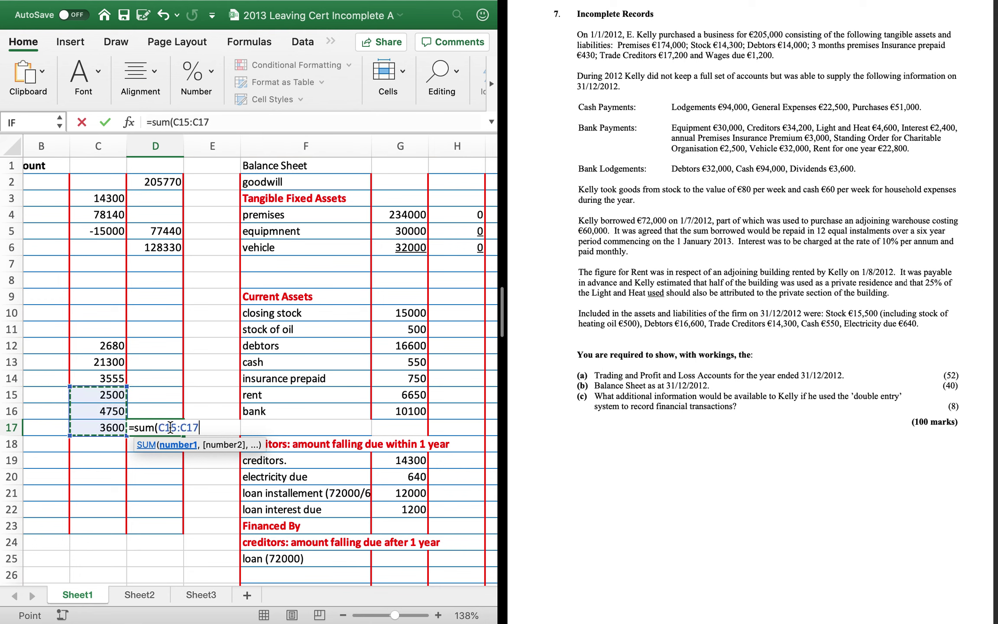
{"action": "key", "text": "Return"}
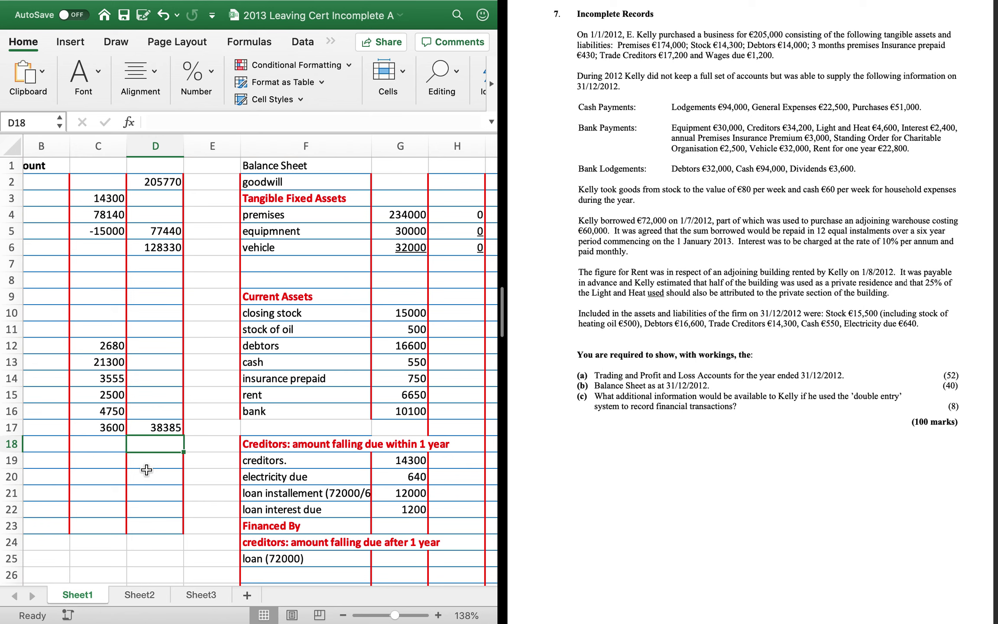
Calculate the profit after expenses in D18 with =D6-D17 and label the row "net profit" in A18
{"action": "type", "text": "="}
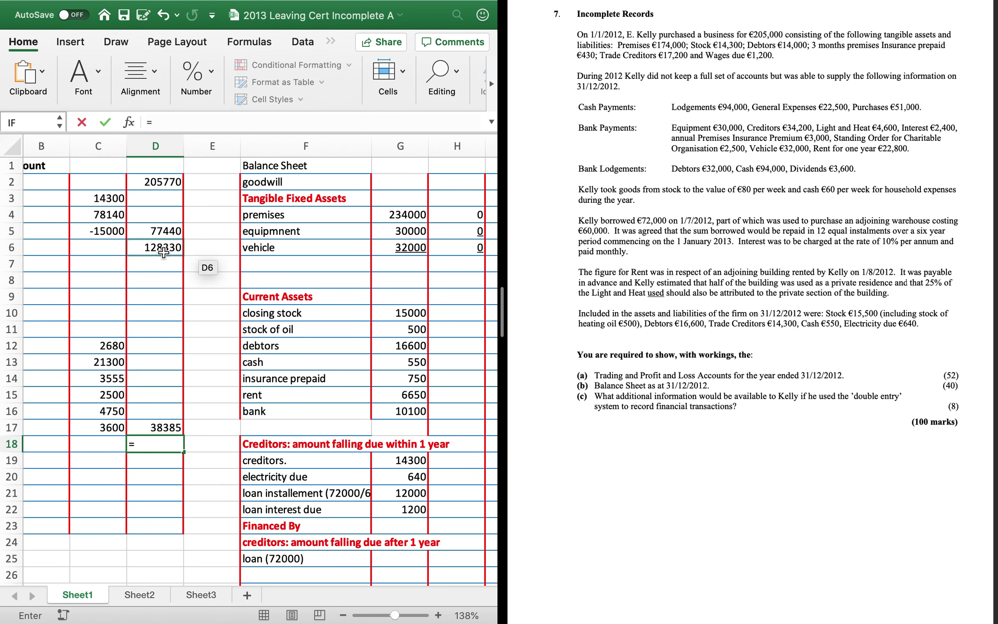
{"action": "left_click", "coordinate": [163, 250]}
{"action": "type", "text": "-"}
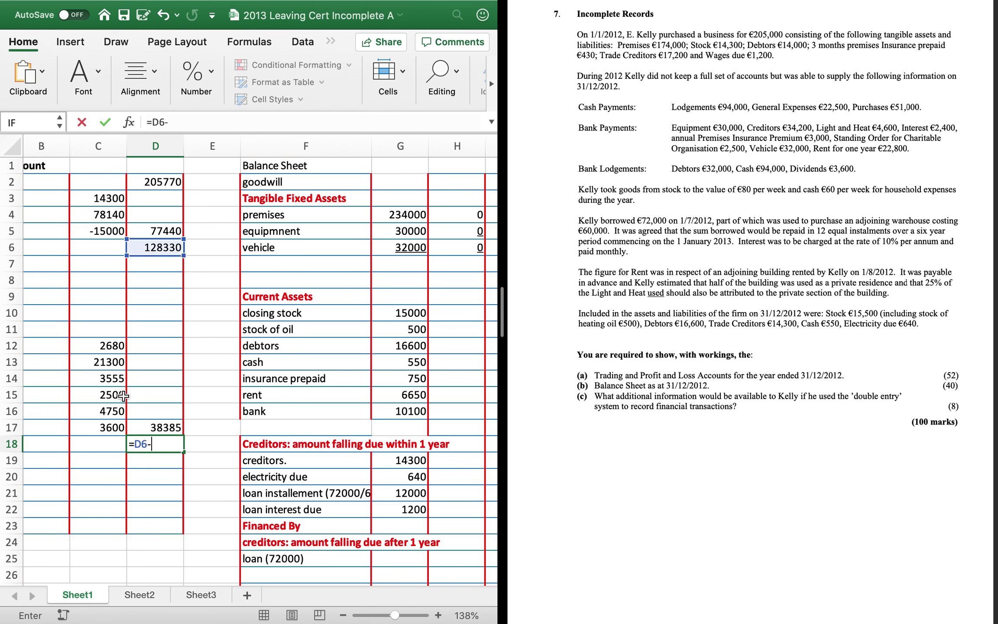
{"action": "left_click", "coordinate": [166, 428]}
{"action": "key", "text": "Return"}
{"action": "key", "text": "Up"}
{"action": "key", "text": "Left"}
{"action": "key", "text": "Left"}
{"action": "key", "text": "Left"}
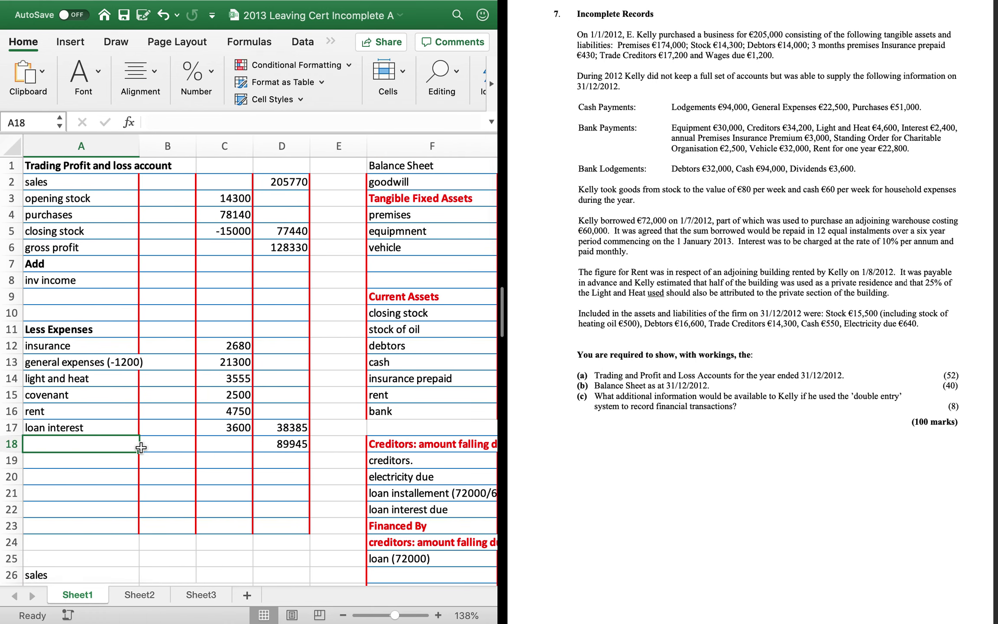
{"action": "type", "text": "net p"}
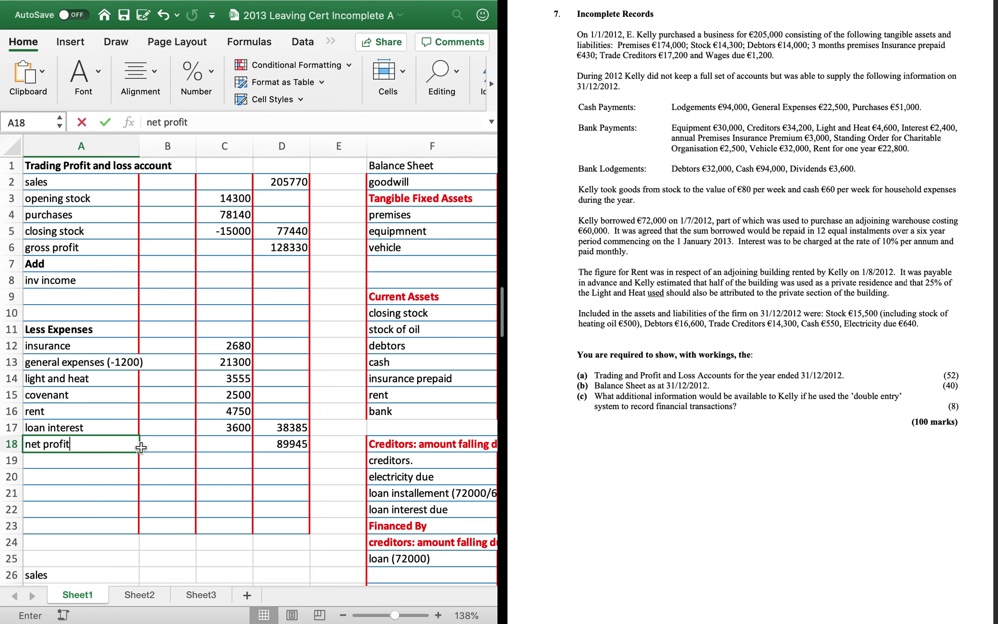
{"action": "type", "text": "rofit"}
{"action": "key", "text": "Return"}
Enter the net profit of 89945 in H30 under Capital and Reserves in the balance sheet
{"action": "scroll", "coordinate": [239, 524], "scroll_direction": "down", "scroll_amount": 2}
{"action": "scroll", "coordinate": [240, 524], "scroll_direction": "right", "scroll_amount": 2}
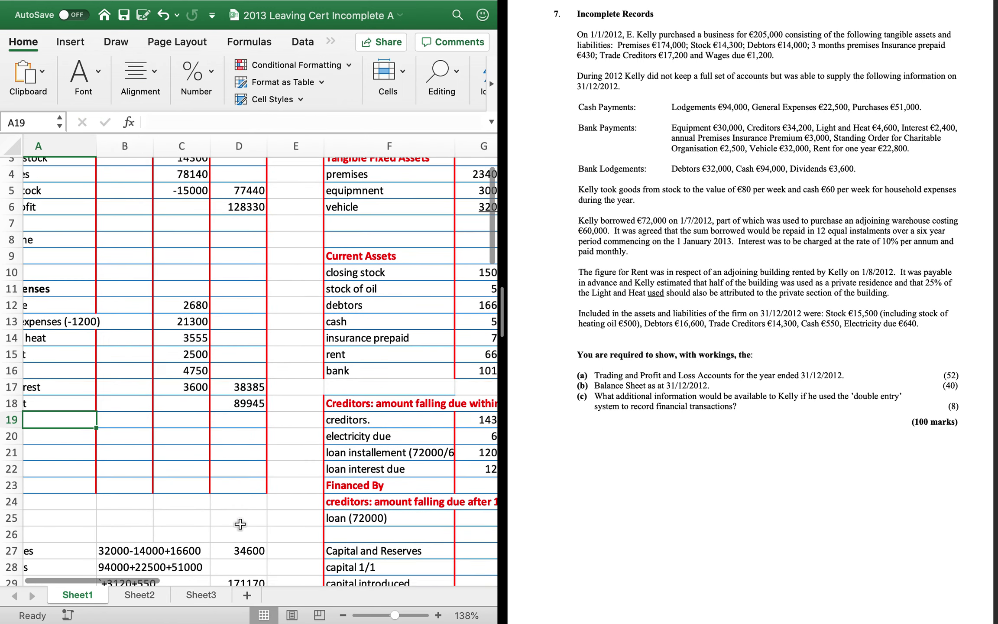
{"action": "scroll", "coordinate": [239, 524], "scroll_direction": "down", "scroll_amount": 5}
{"action": "scroll", "coordinate": [240, 524], "scroll_direction": "right", "scroll_amount": 3}
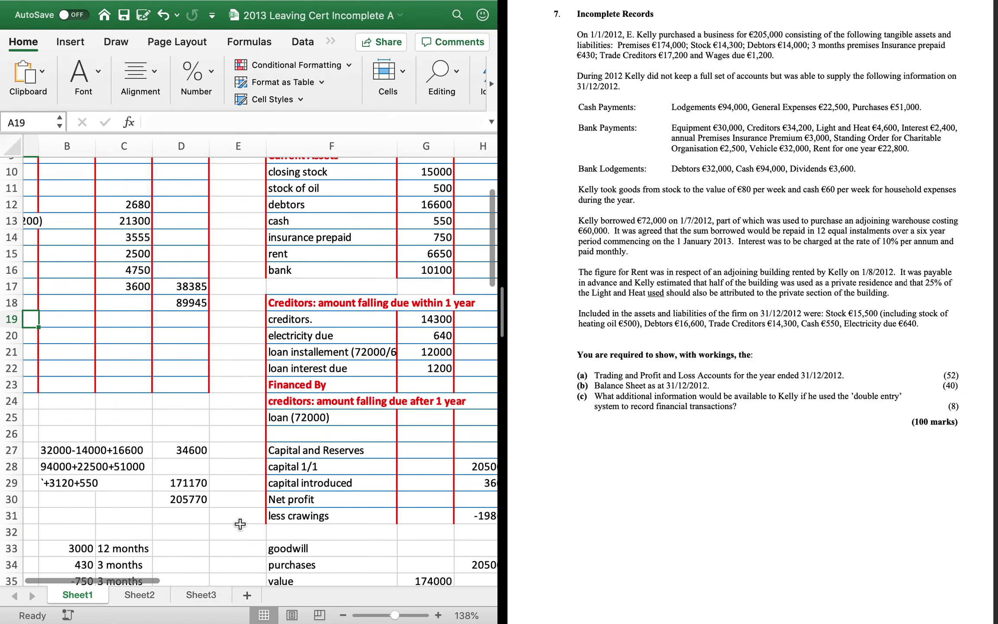
{"action": "left_click", "coordinate": [369, 470]}
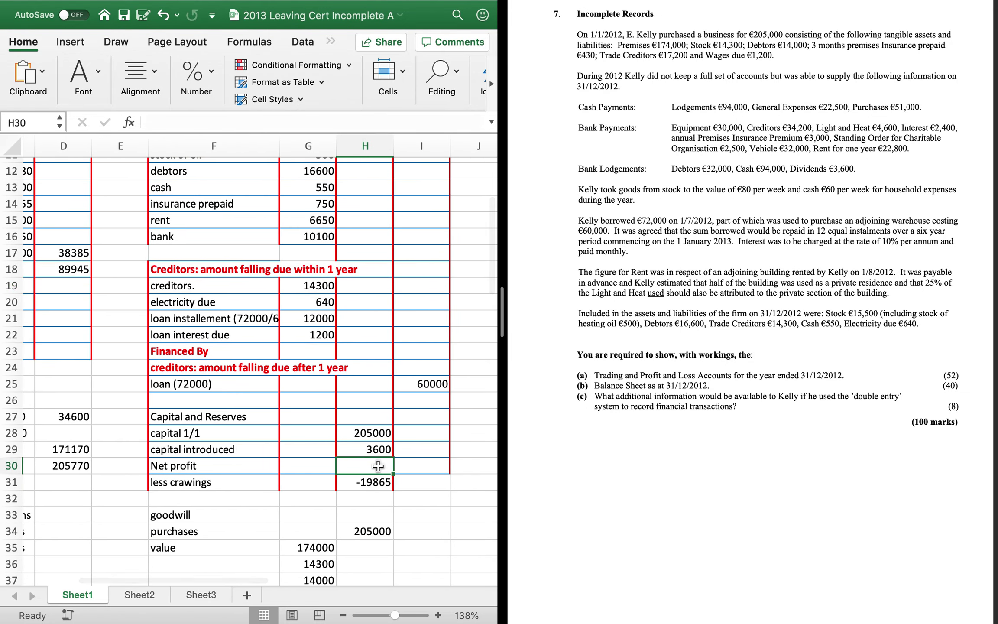
{"action": "type", "text": "89945"}
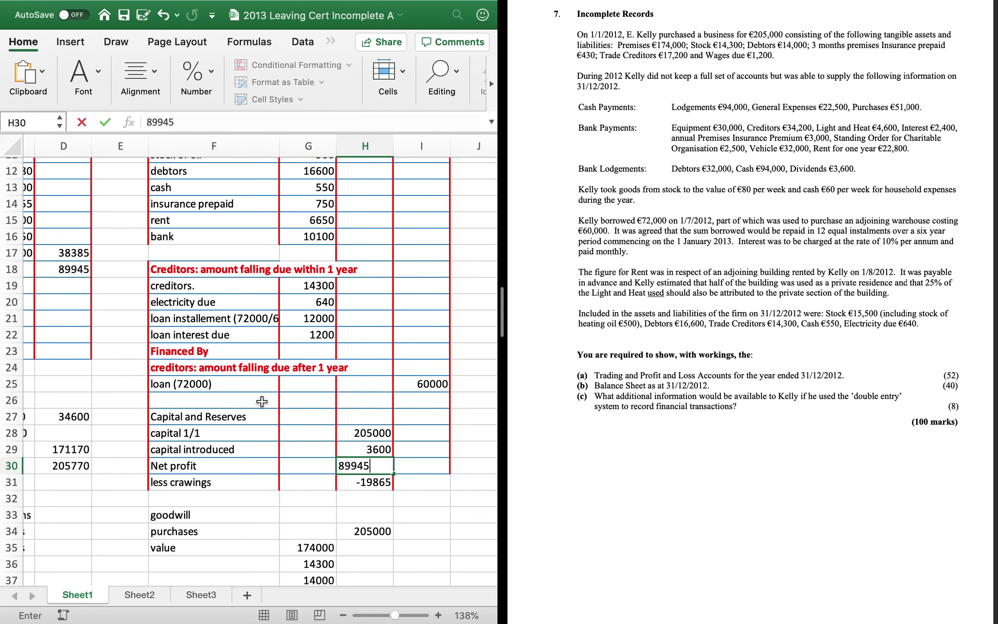
Total the tangible fixed assets' cost in G7 with =SUM(G4:G6)
{"action": "scroll", "coordinate": [271, 331], "scroll_direction": "up", "scroll_amount": 5}
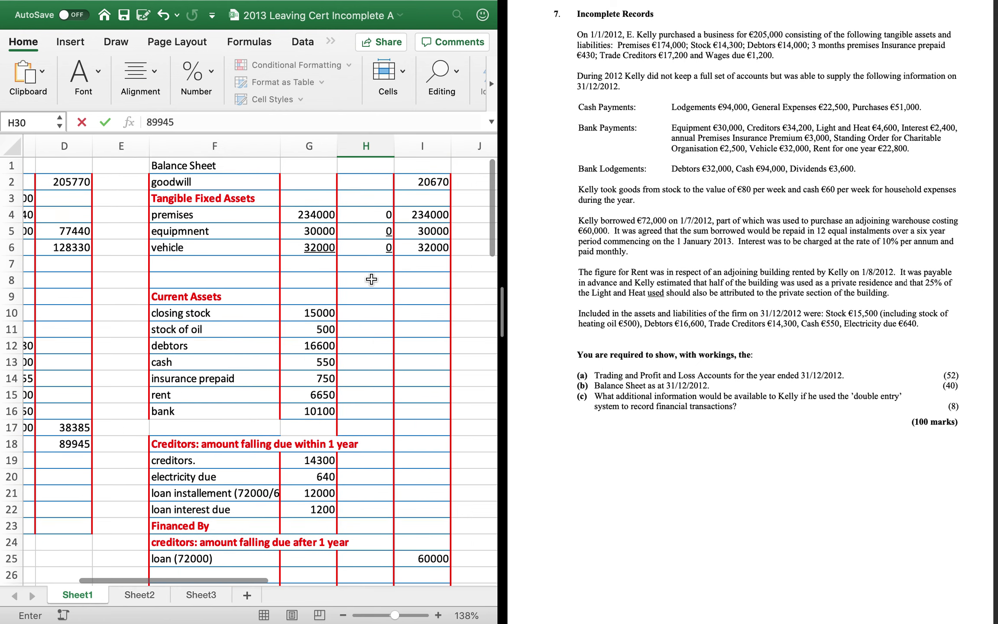
{"action": "left_click", "coordinate": [422, 267]}
{"action": "key", "text": "Left"}
{"action": "key", "text": "Left"}
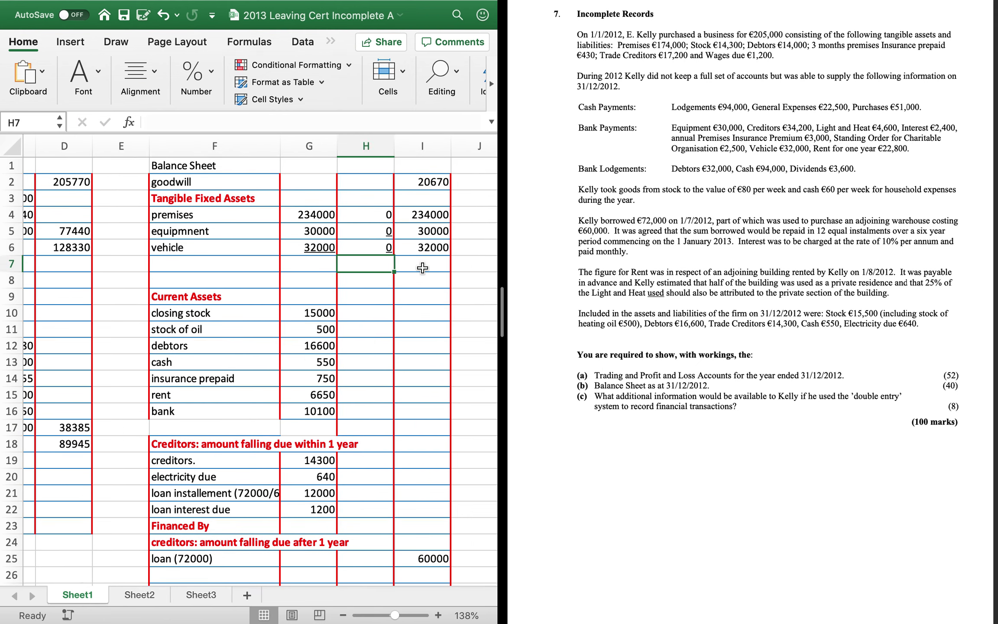
{"action": "type", "text": "=sum("}
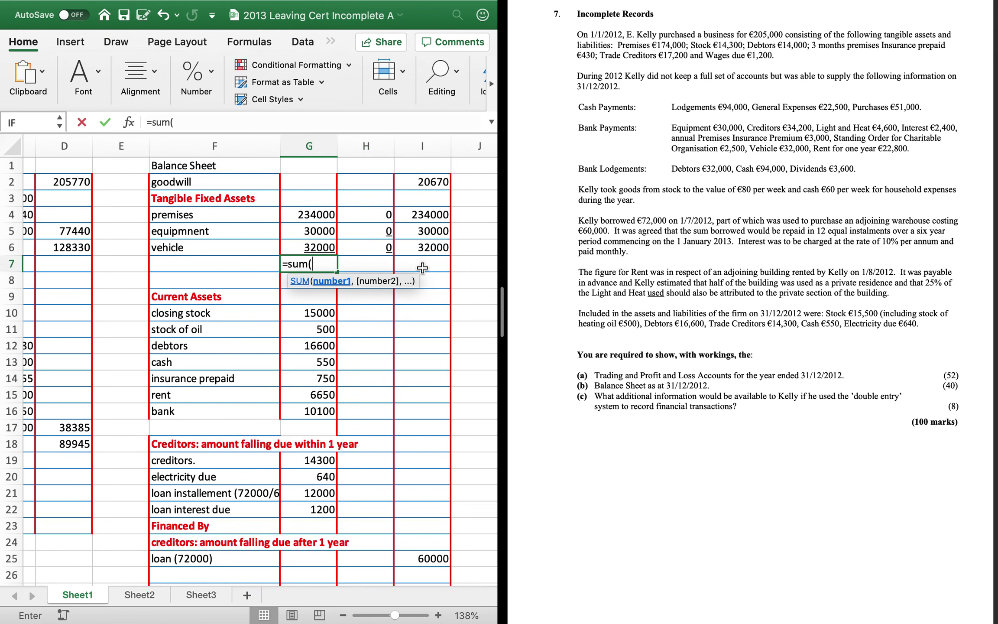
{"action": "key", "text": "Up"}
{"action": "key", "text": "shift+Up"}
{"action": "key", "text": "shift+Up"}
{"action": "type", "text": ")"}
{"action": "key", "text": "Return"}
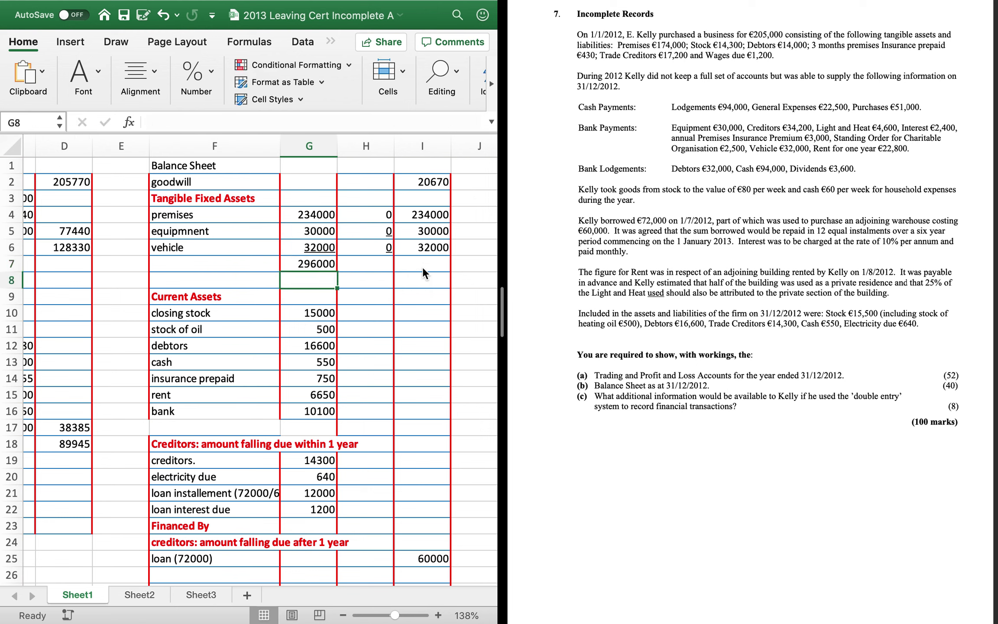
Copy the fixed assets total formula from G7 across to H7:I7
{"action": "key", "text": "Up"}
{"action": "key", "text": "super+c"}
{"action": "key", "text": "Right"}
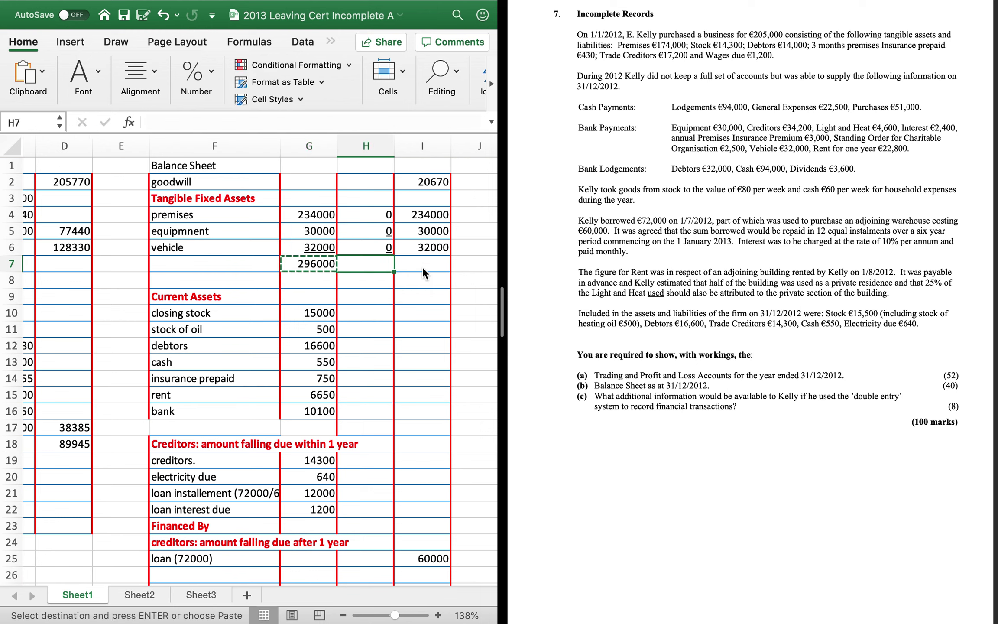
{"action": "key", "text": "shift+Right"}
{"action": "key", "text": "super+v"}
{"action": "key", "text": "Left"}
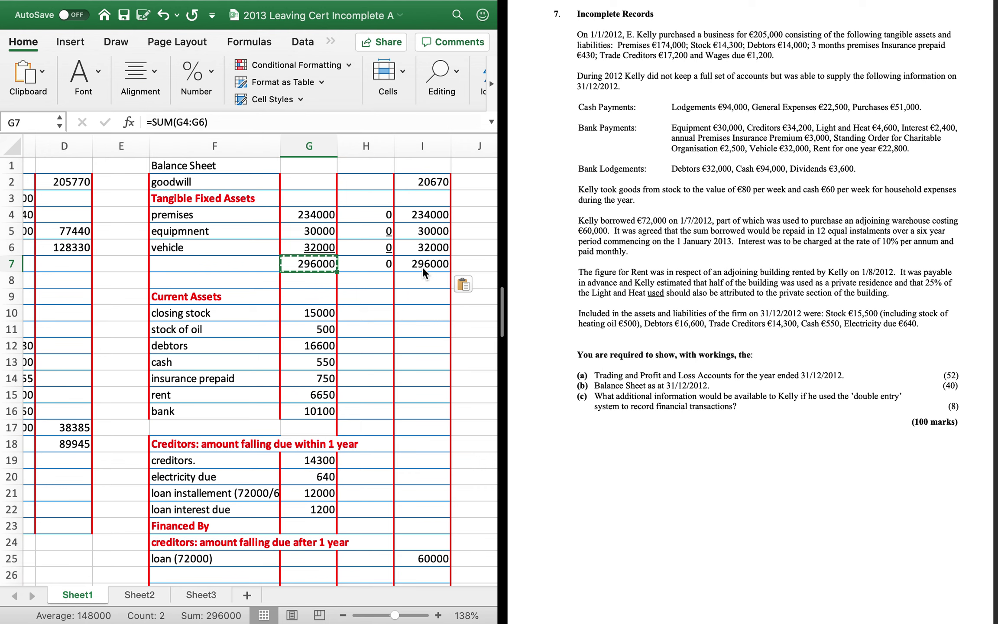
Remove the underline from the vehicle figures in G6:H6 and underline the totals in G7:H7
{"action": "key", "text": "Up"}
{"action": "key", "text": "shift+Right"}
{"action": "key", "text": "Escape"}
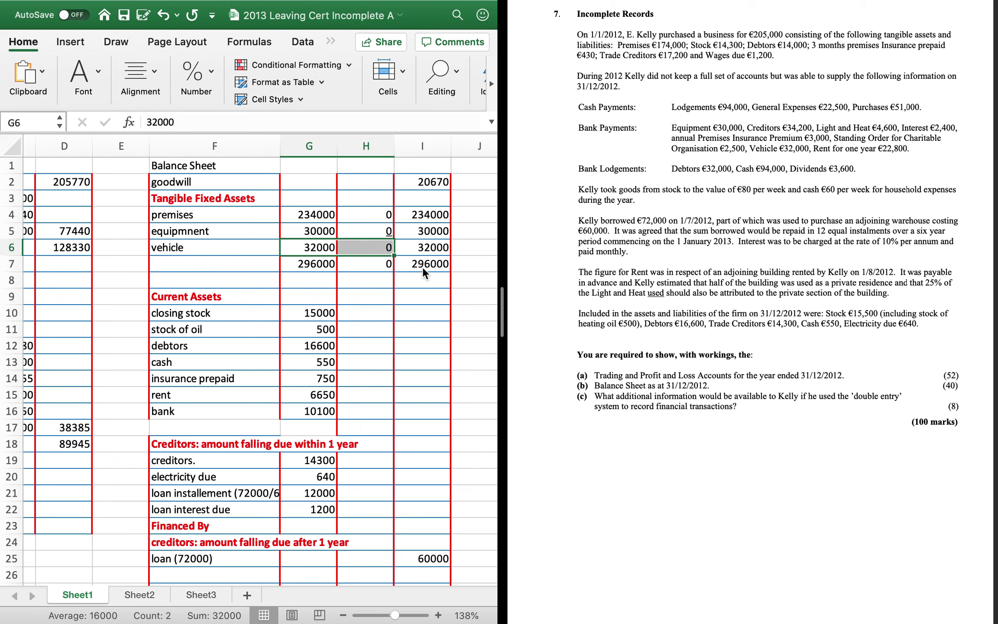
{"action": "key", "text": "Down"}
{"action": "key", "text": "shift+Right"}
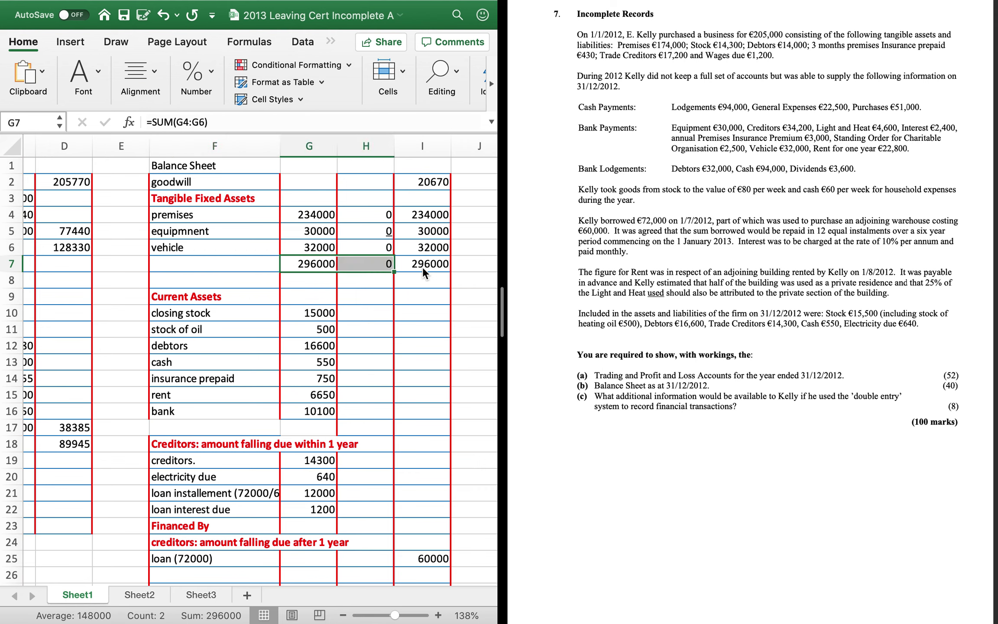
{"action": "key", "text": "super+u"}
Underline the vehicle's net value in I6, above the fixed assets total
{"action": "key", "text": "Right"}
{"action": "key", "text": "Up"}
{"action": "key", "text": "Right"}
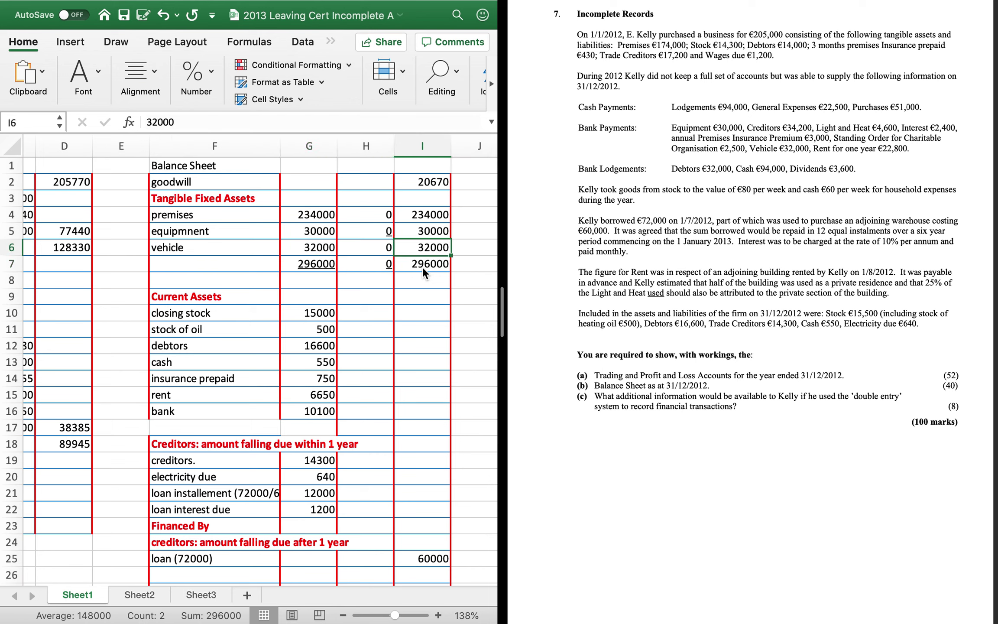
{"action": "key", "text": "Down"}
{"action": "key", "text": "Down"}
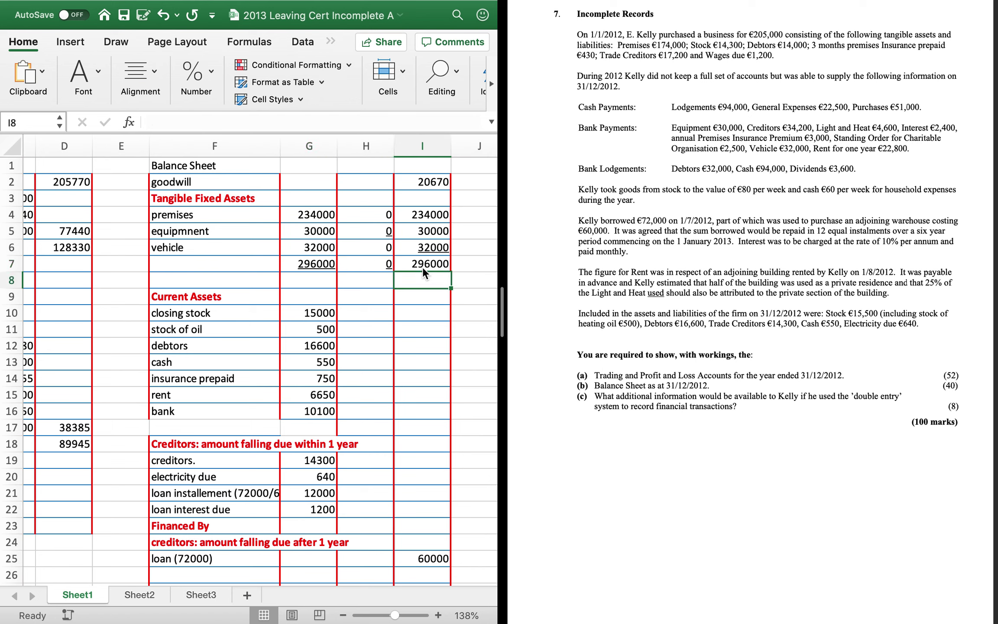
Add goodwill to the tangible fixed assets total in I8 with =I2+I7
{"action": "type", "text": "="}
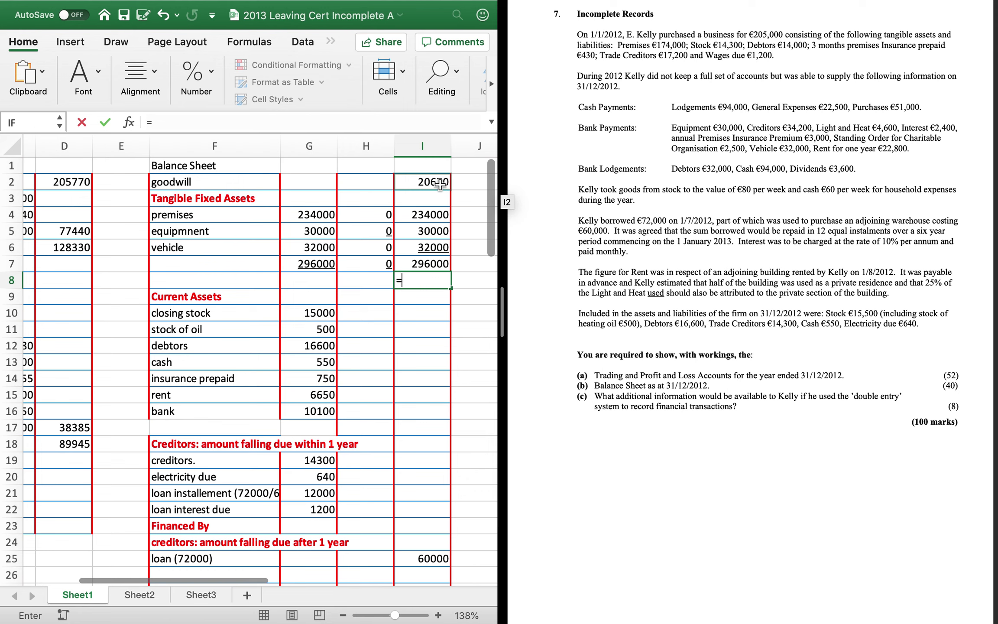
{"action": "left_click", "coordinate": [439, 184]}
{"action": "type", "text": "+"}
{"action": "left_click", "coordinate": [439, 265]}
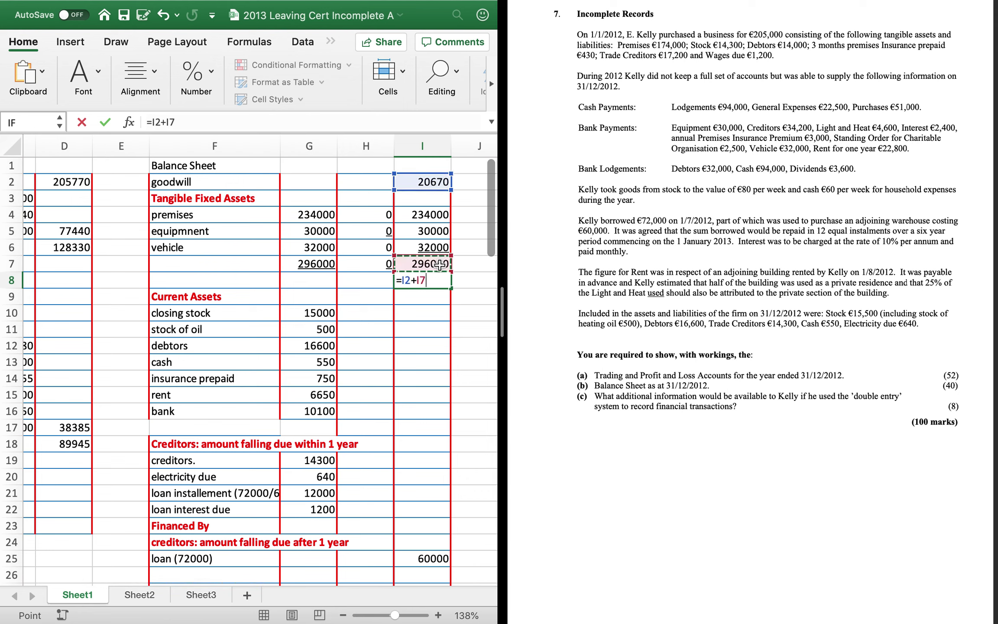
{"action": "key", "text": "Return"}
{"action": "left_click", "coordinate": [387, 406]}
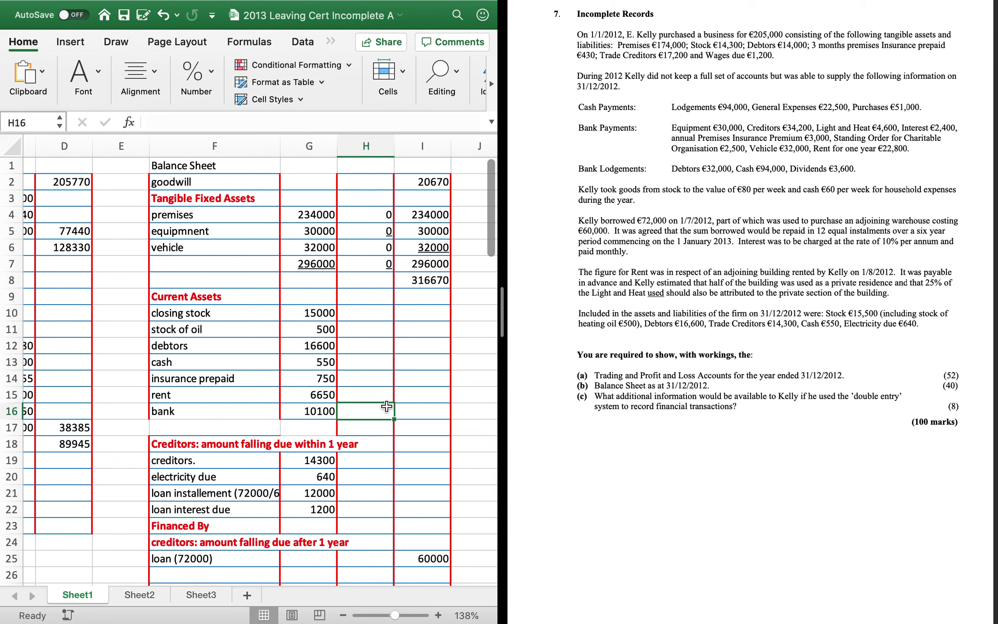
Total the current assets in H16 with =SUM(G10:G16)
{"action": "type", "text": "=sum("}
{"action": "key", "text": "Left"}
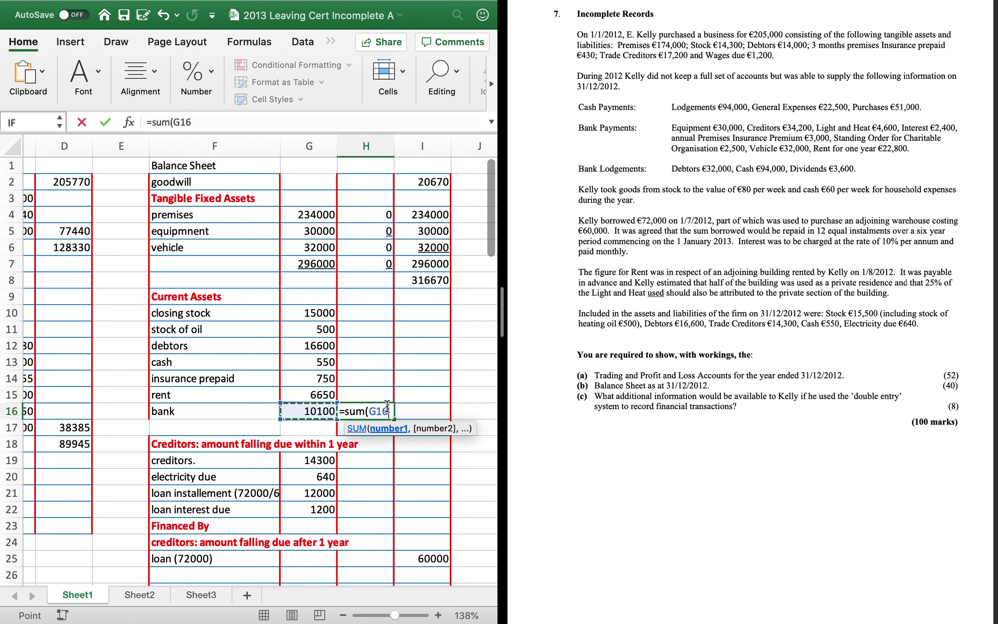
{"action": "key", "text": "shift+Up"}
{"action": "key", "text": "shift+Up"}
{"action": "key", "text": "shift+Up"}
{"action": "key", "text": "shift+Up"}
{"action": "key", "text": "shift+Up"}
{"action": "key", "text": "shift+Up"}
{"action": "key", "text": "Return"}
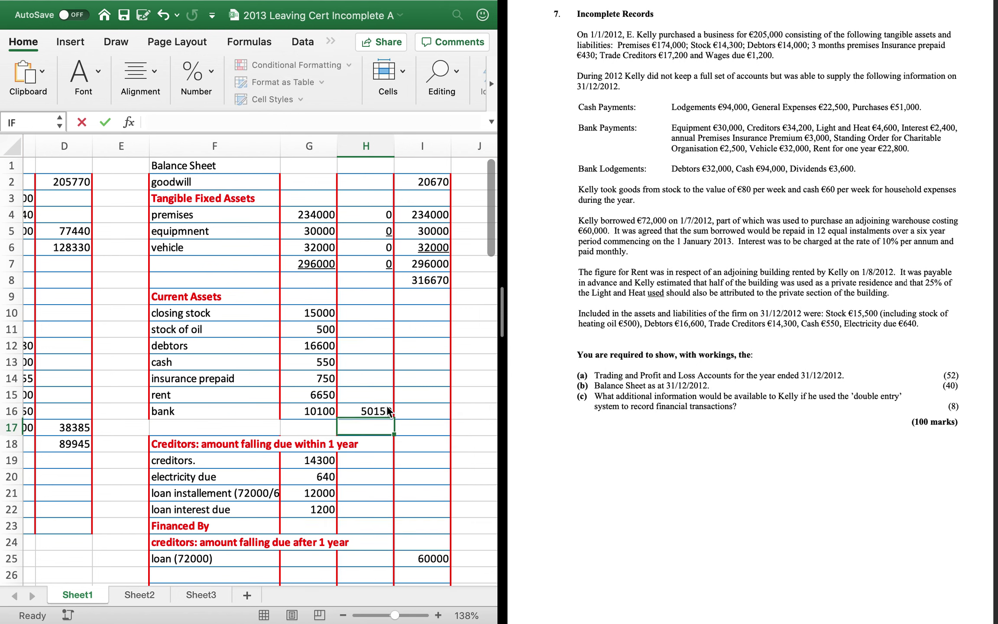
Total the creditors falling due within 1 year in H22 with =SUM(G19:G22)
{"action": "left_click", "coordinate": [366, 510]}
{"action": "type", "text": "=sum("}
{"action": "key", "text": "Left"}
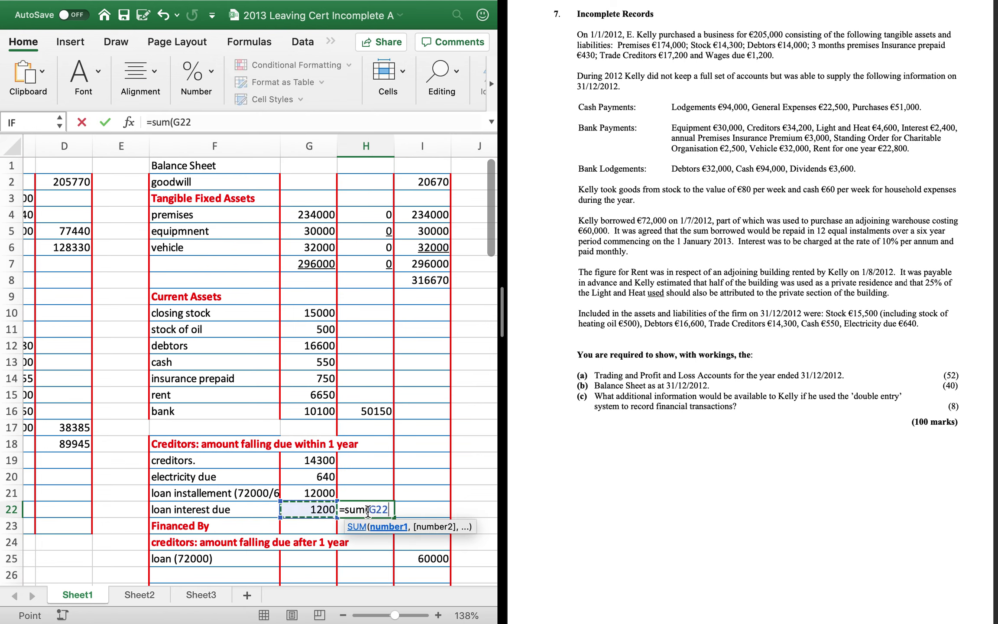
{"action": "key", "text": "shift+Up"}
{"action": "key", "text": "shift+Up"}
{"action": "key", "text": "shift+Up"}
{"action": "key", "text": "Return"}
Calculate the net current assets in I22 by subtracting the short-term creditors total from the current assets total with =H16-H22
{"action": "key", "text": "Right"}
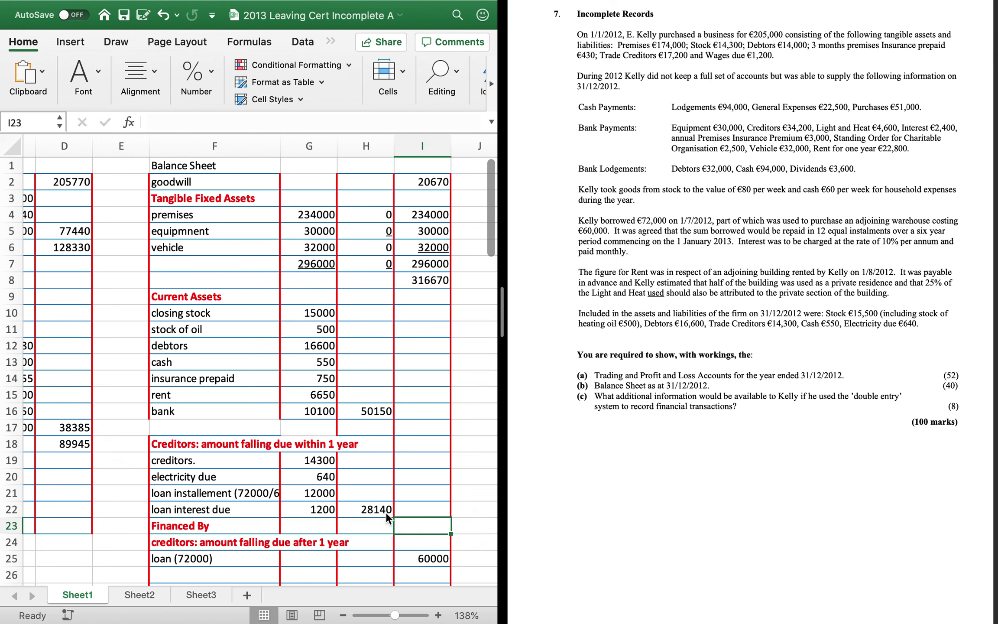
{"action": "key", "text": "Up"}
{"action": "type", "text": "="}
{"action": "key", "text": "Up"}
{"action": "key", "text": "Left"}
{"action": "key", "text": "Up"}
{"action": "key", "text": "Up"}
{"action": "key", "text": "Up"}
{"action": "key", "text": "Up"}
{"action": "key", "text": "Up"}
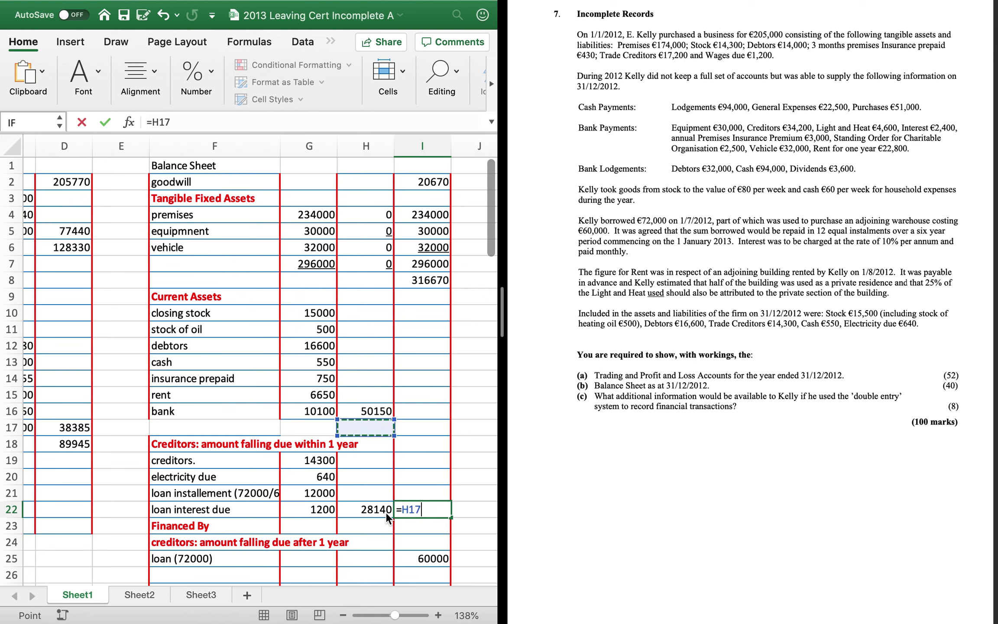
{"action": "type", "text": "-"}
{"action": "key", "text": "Left"}
{"action": "key", "text": "Return"}
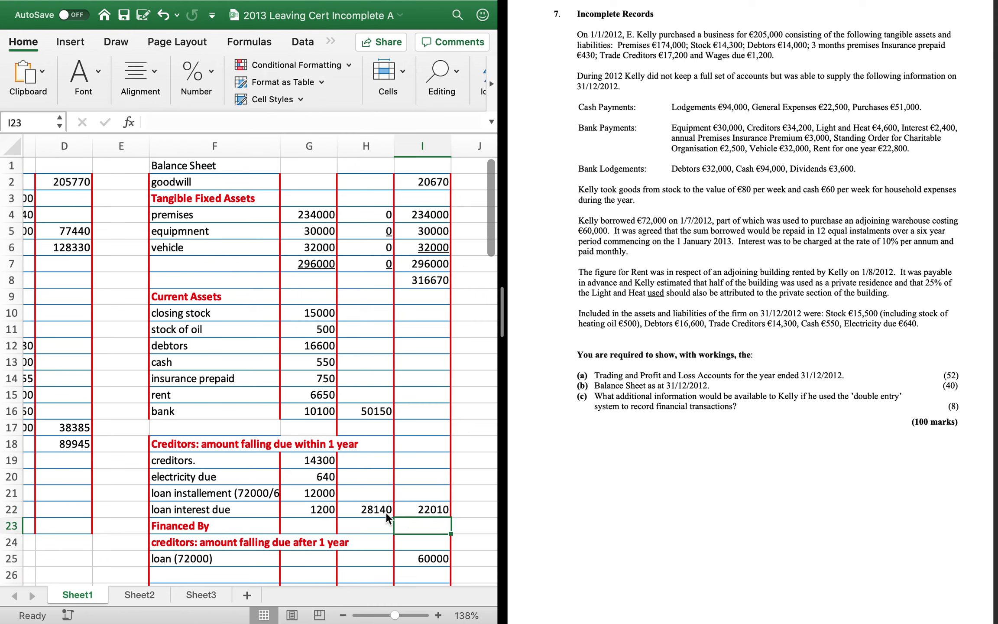
Add the fixed assets total and net current assets in I23 with =I8+I22
{"action": "type", "text": "="}
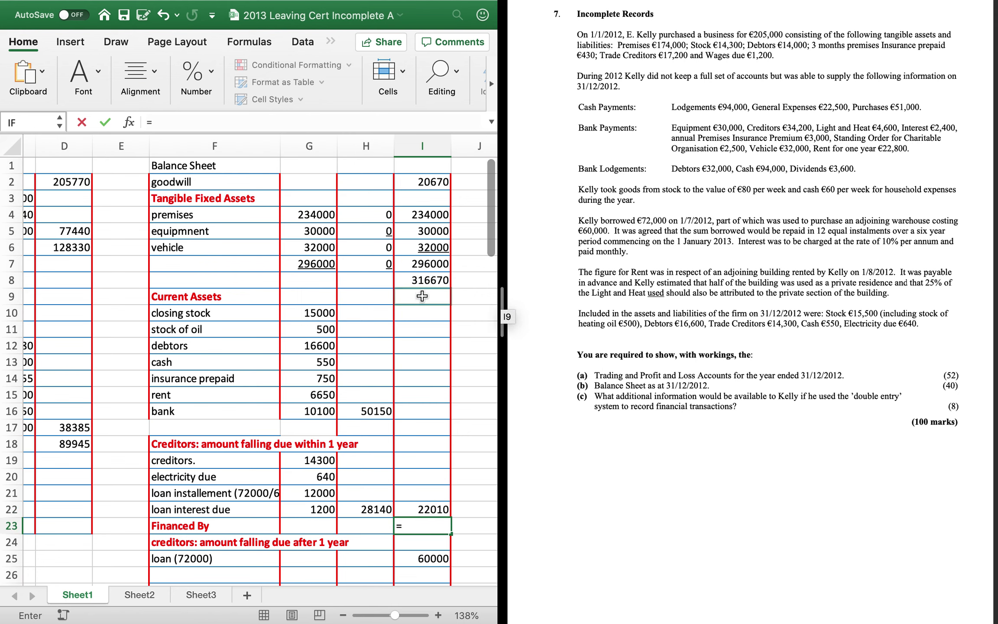
{"action": "left_click", "coordinate": [424, 283]}
{"action": "type", "text": "+"}
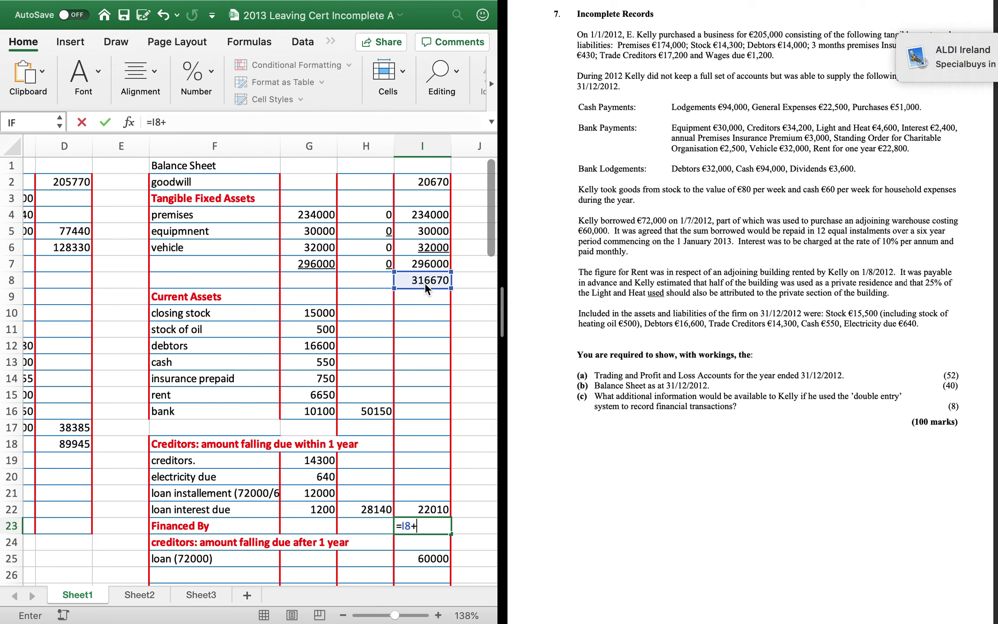
{"action": "type", "text": "I22"}
{"action": "key", "text": "Return"}
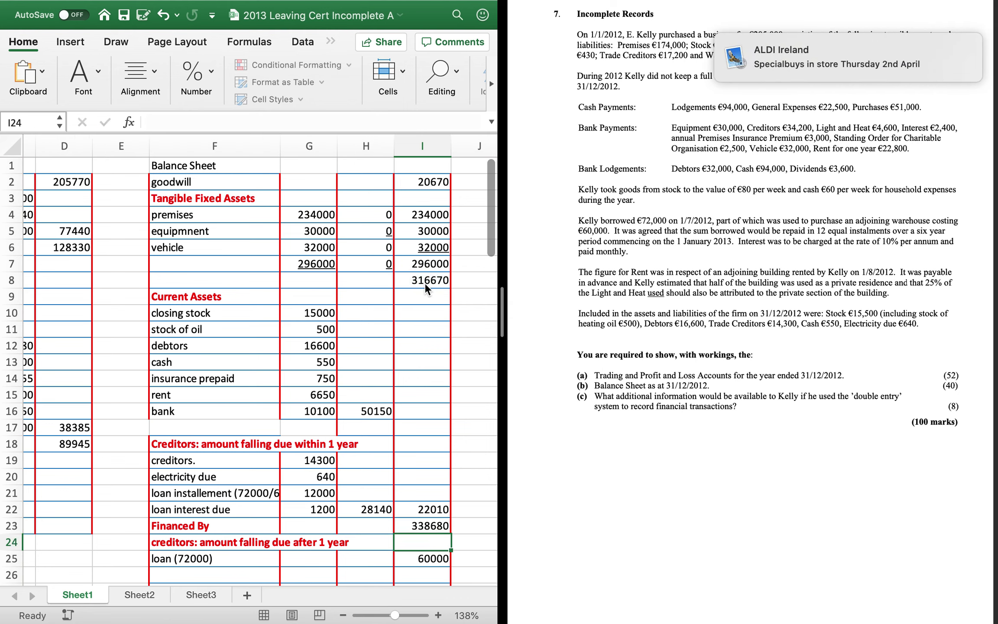
Total the capital and reserves figures in I31, beside the drawings, with =SUM(H28:H31)
{"action": "scroll", "coordinate": [386, 451], "scroll_direction": "down", "scroll_amount": 5}
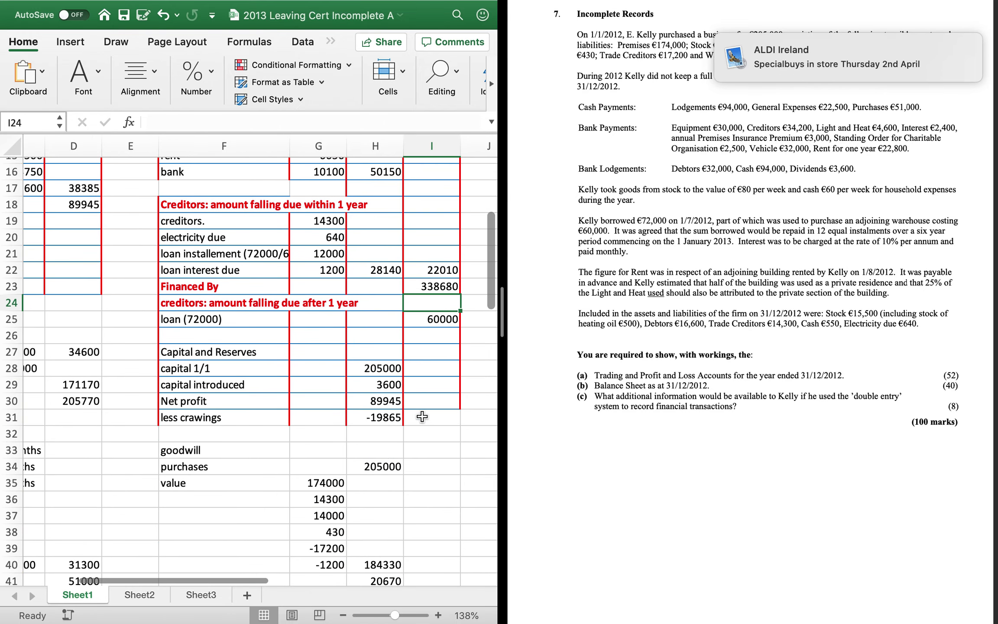
{"action": "left_click", "coordinate": [439, 419]}
{"action": "type", "text": "=sum("}
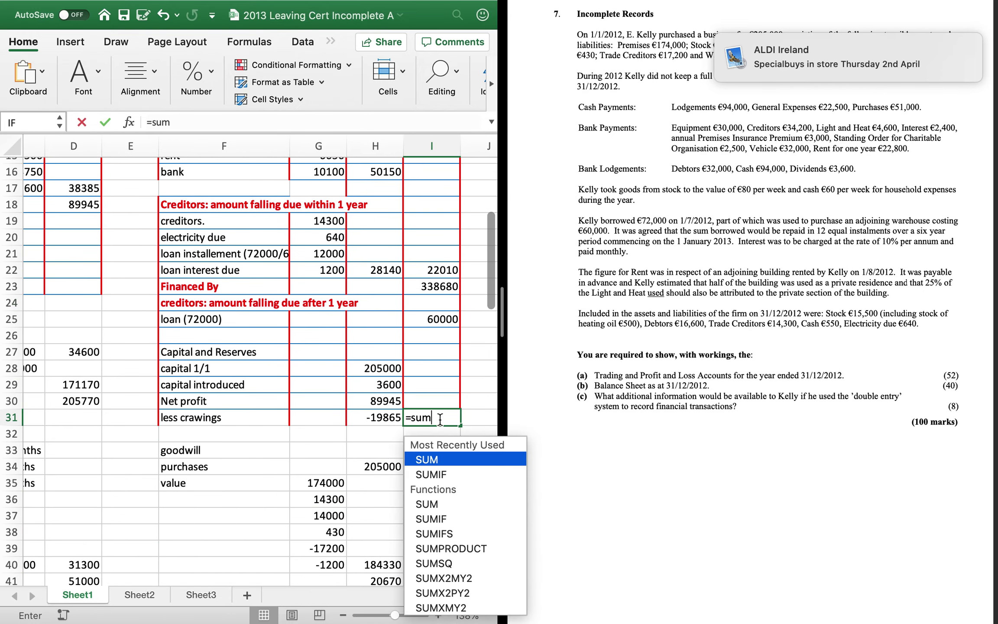
{"action": "key", "text": "Left"}
{"action": "key", "text": "shift+Up"}
{"action": "key", "text": "shift+Up"}
{"action": "key", "text": "shift+Up"}
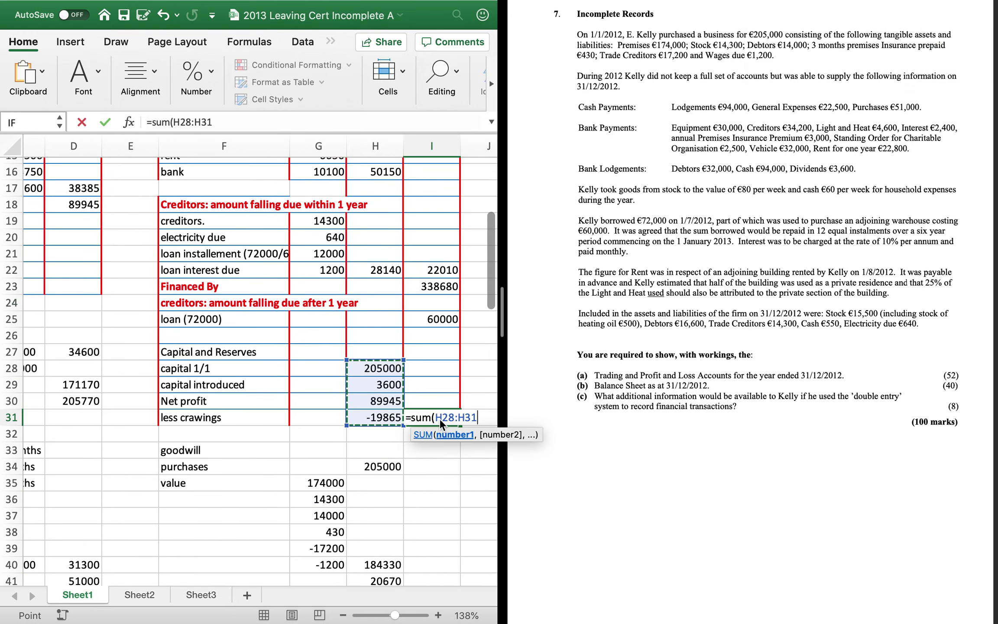
{"action": "key", "text": "Return"}
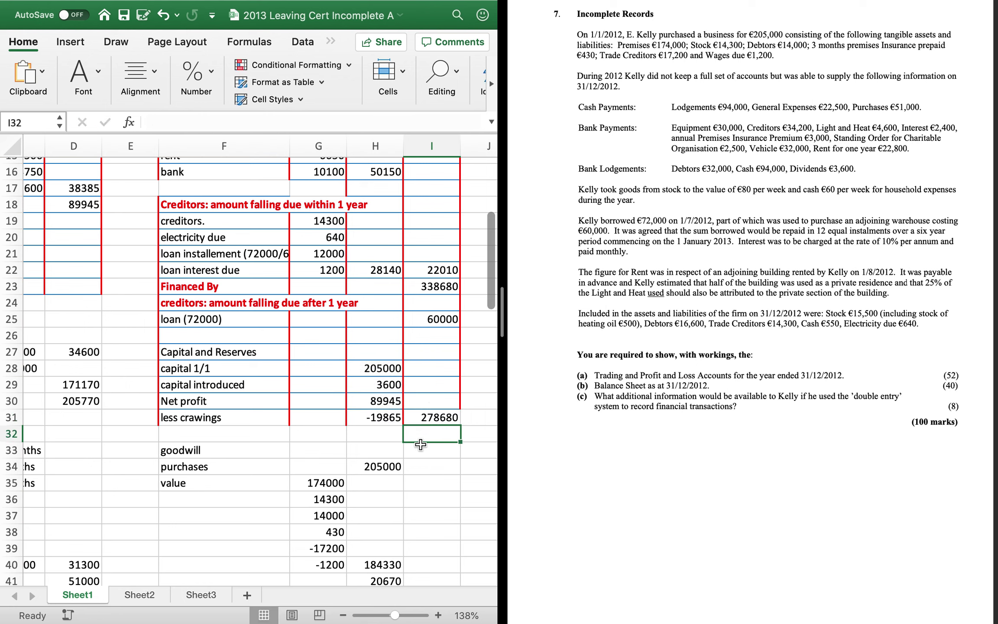
Total the Financed By section in I32 by summing the loan through the capital and reserves total, I25:I31
{"action": "type", "text": "=sum("}
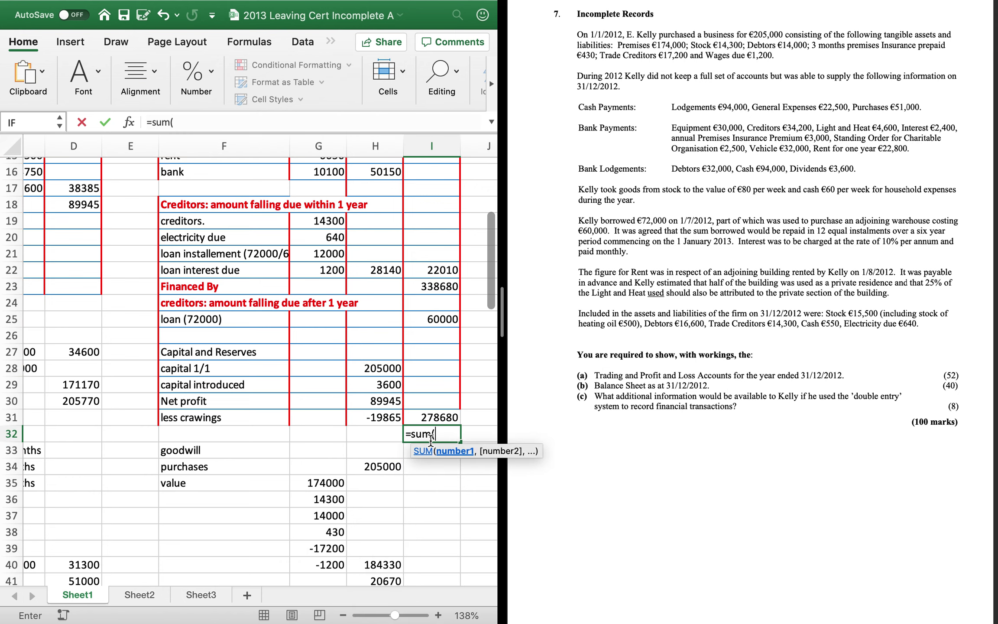
{"action": "key", "text": "Up"}
{"action": "key", "text": "shift+Up"}
{"action": "key", "text": "shift+Up"}
{"action": "key", "text": "shift+Up"}
{"action": "key", "text": "shift+Up"}
{"action": "key", "text": "shift+Up"}
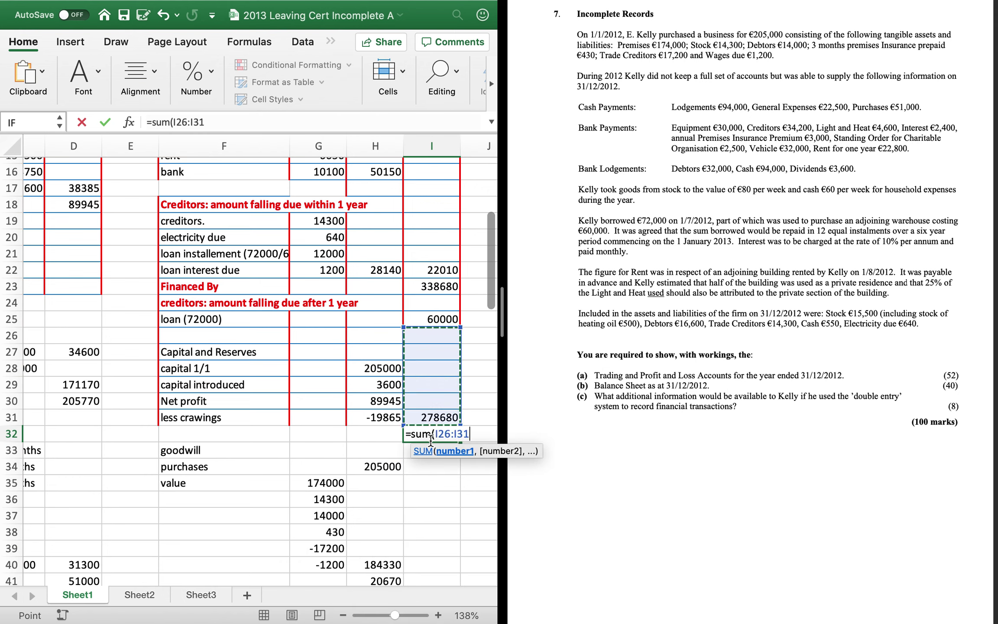
{"action": "key", "text": "Return"}
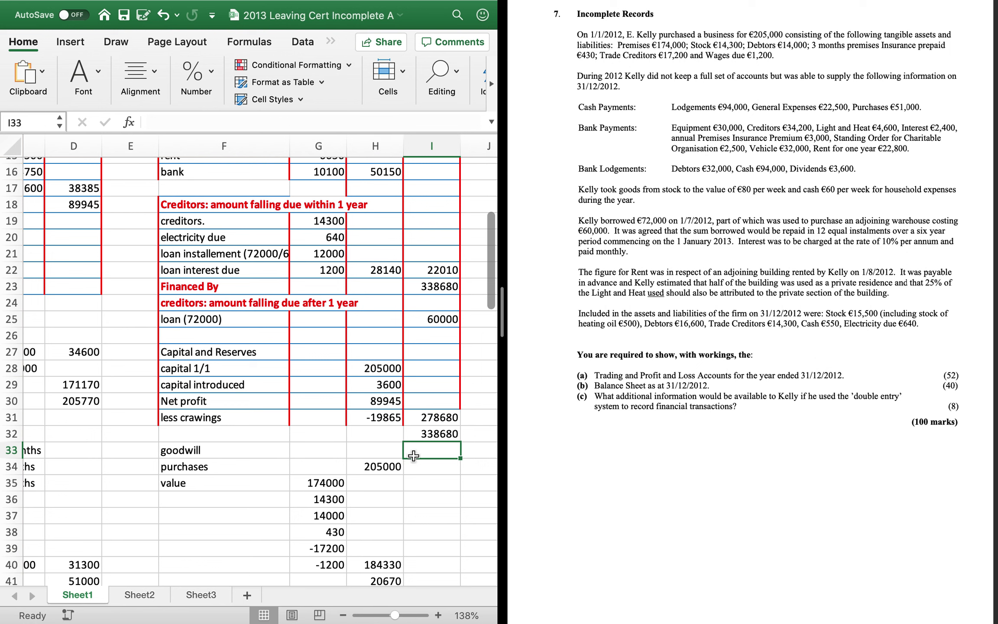
Label the Financed By total row in F32 as "Capital employed"
{"action": "left_click", "coordinate": [264, 433]}
{"action": "type", "text": "C"}
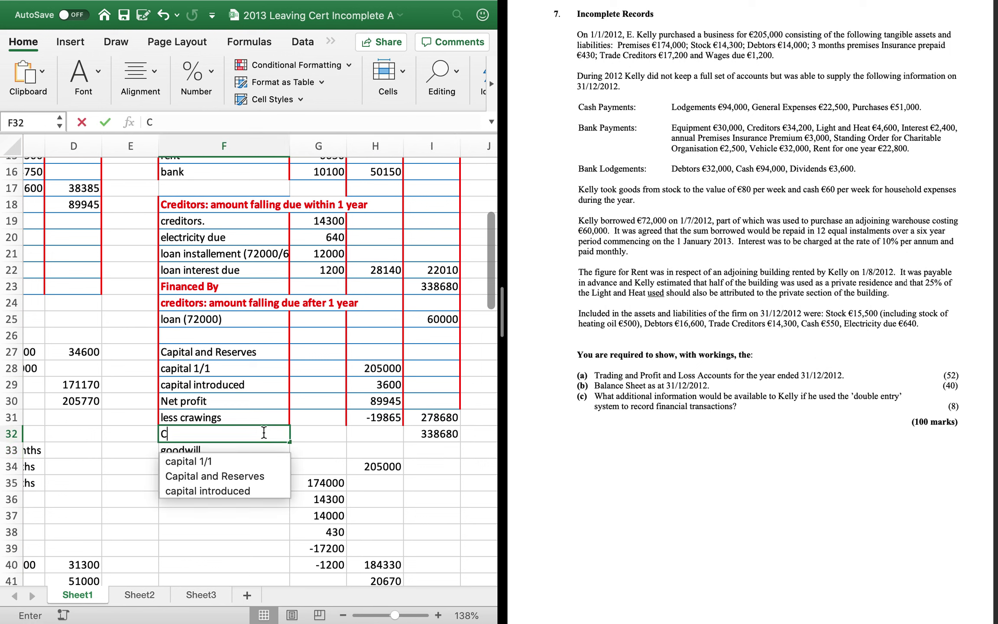
{"action": "type", "text": "apital employed"}
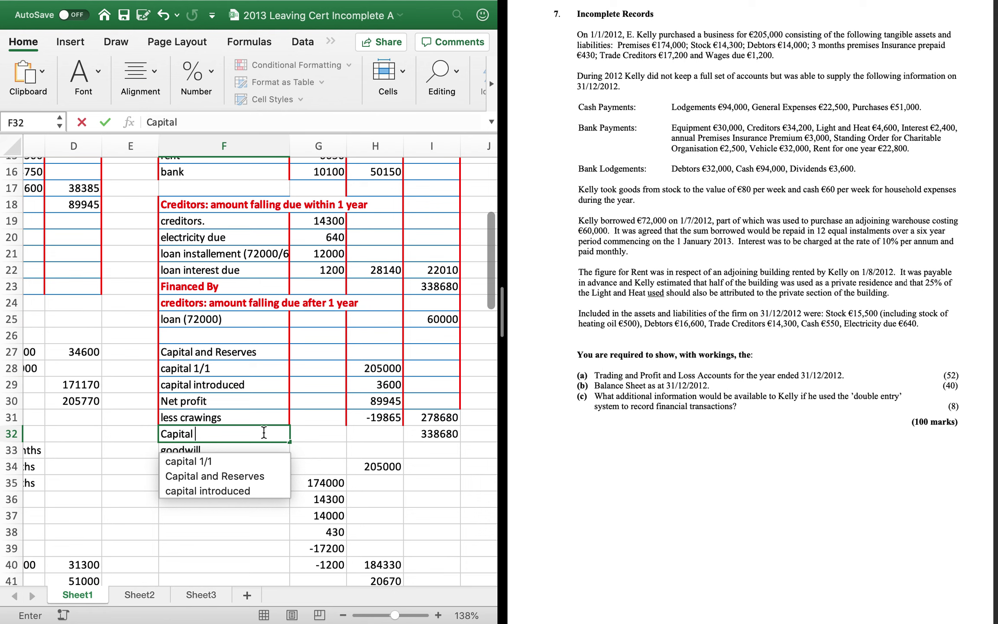
{"action": "key", "text": "Return"}
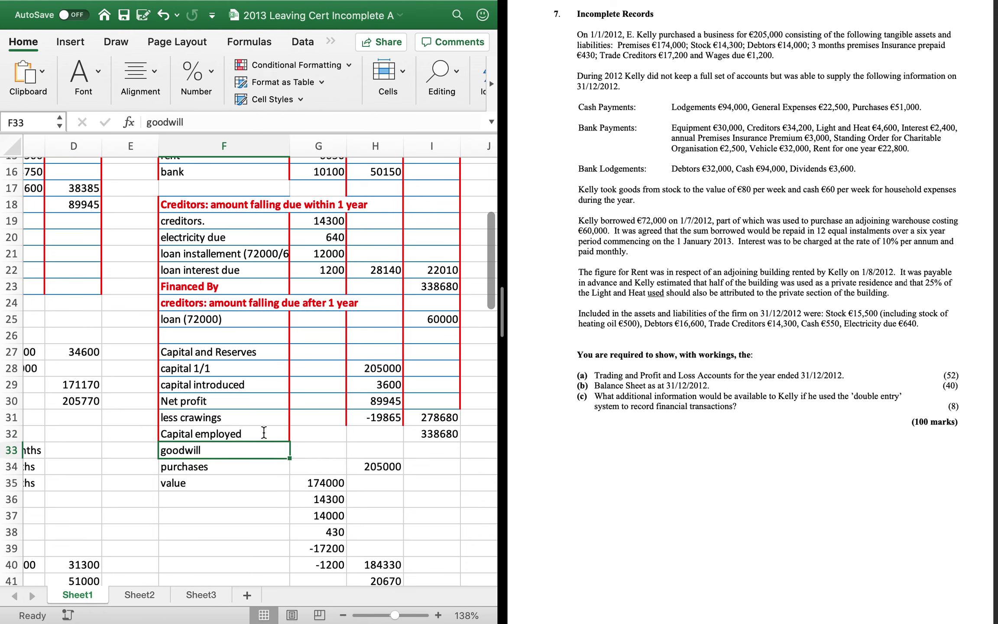